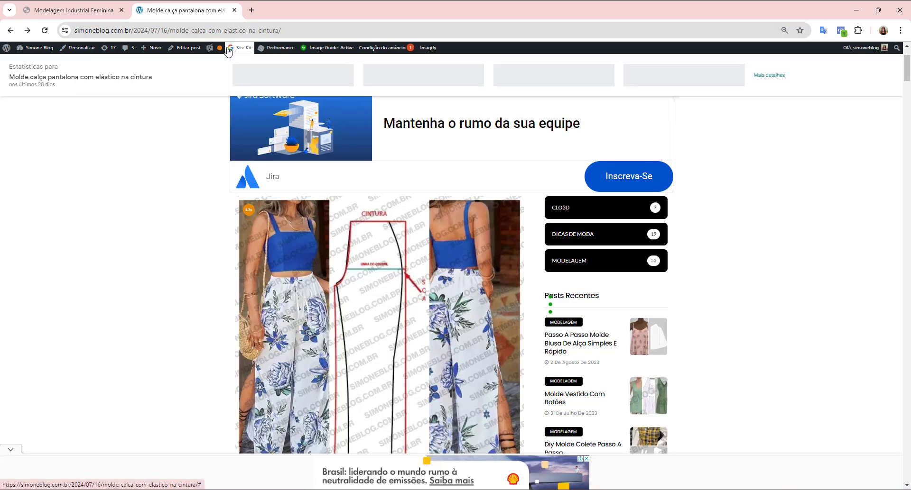
left_click(186, 31)
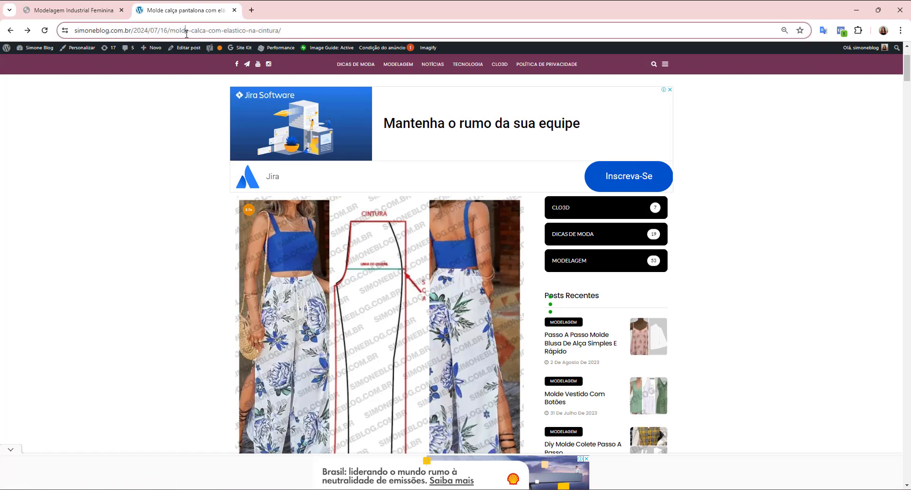
type("SI")
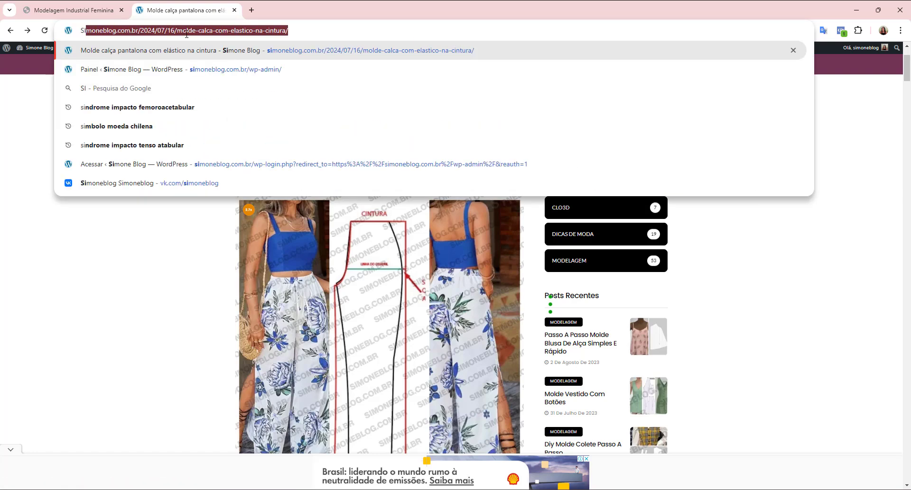
key("Escape")
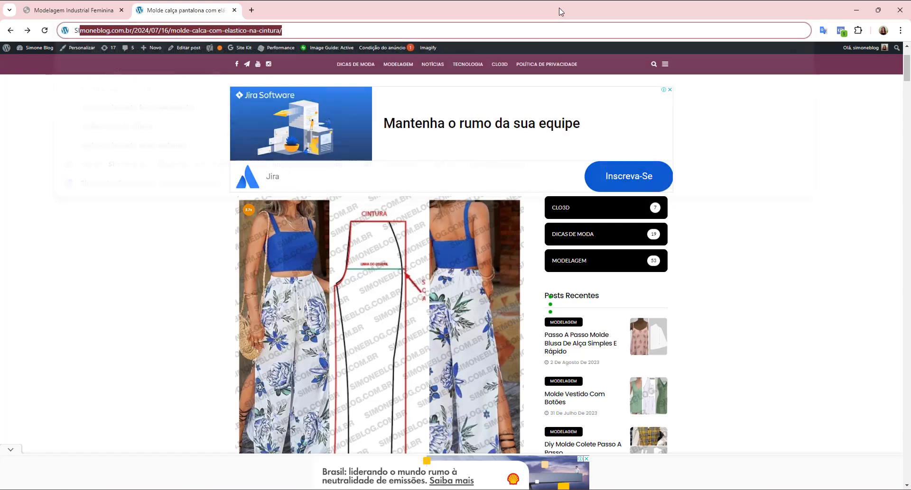
- Open the blog's Modelagem category and its post "Aprenda Molde Top Com Botões Na Frente"
left_click(391, 69)
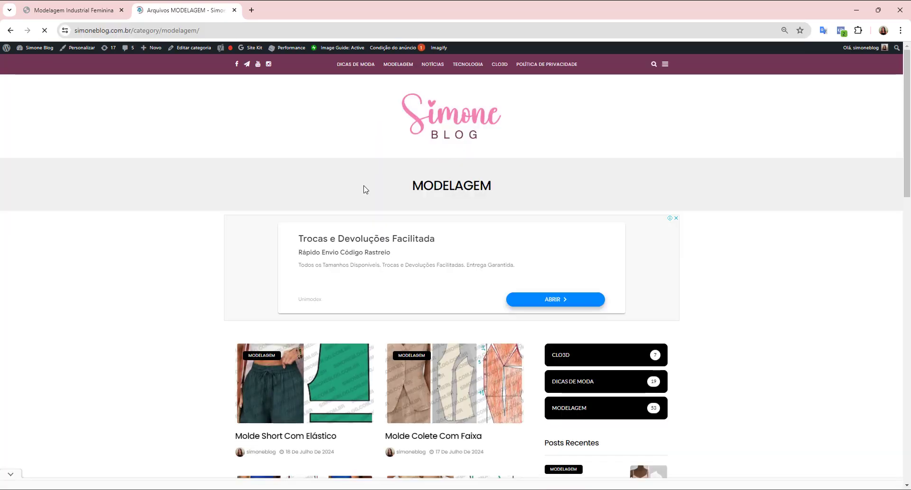
scroll(364, 189, "down", 3)
scroll(364, 189, "down", 5)
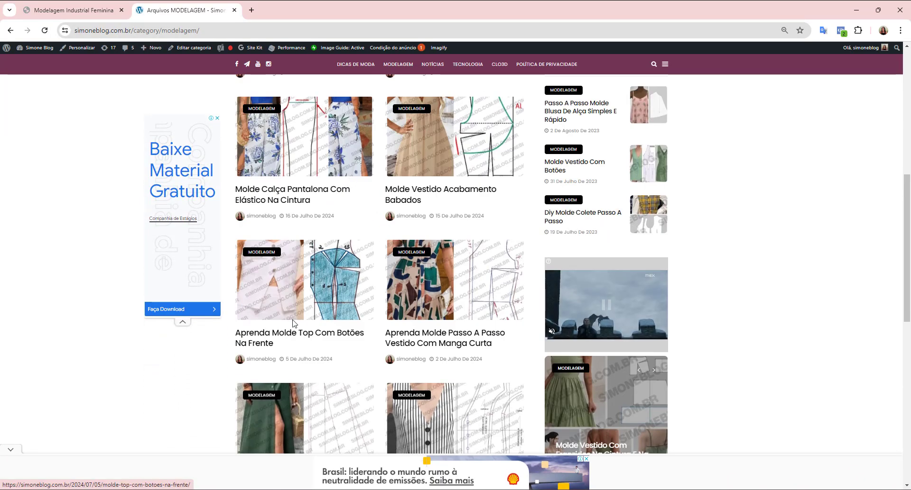
left_click(271, 338)
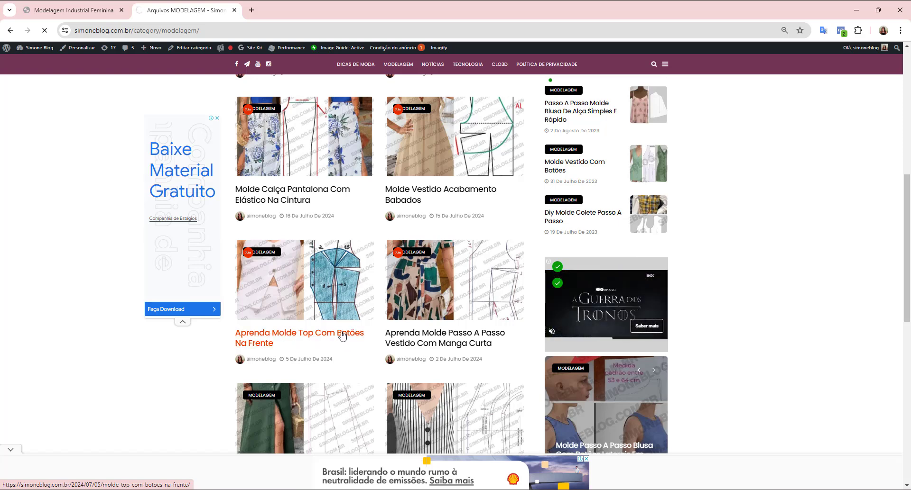
left_click(323, 315)
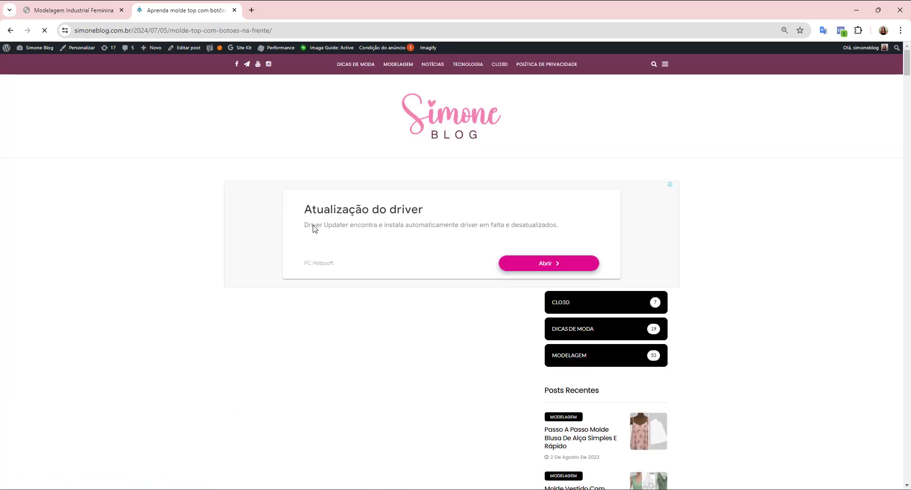
- Review the buttoned top's written instructions and its front, back and strap pattern diagrams
scroll(313, 228, "down", 6)
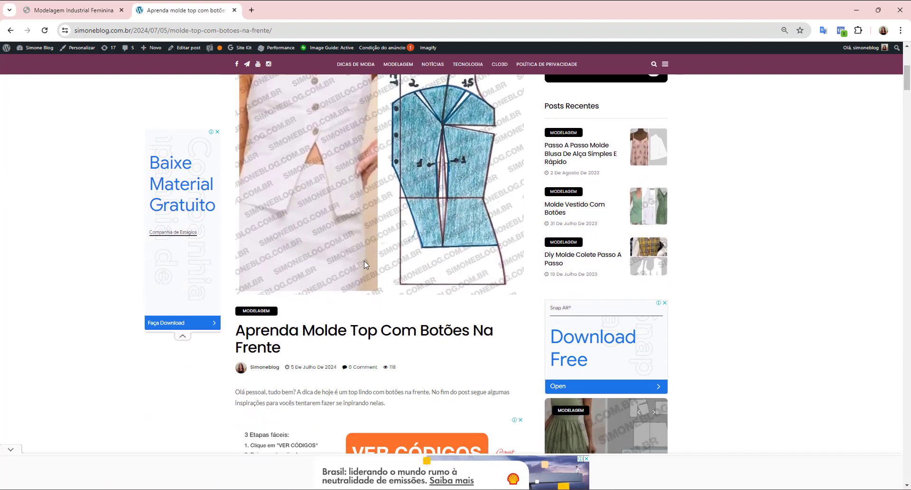
scroll(367, 303, "down", 7)
scroll(368, 302, "up", 5)
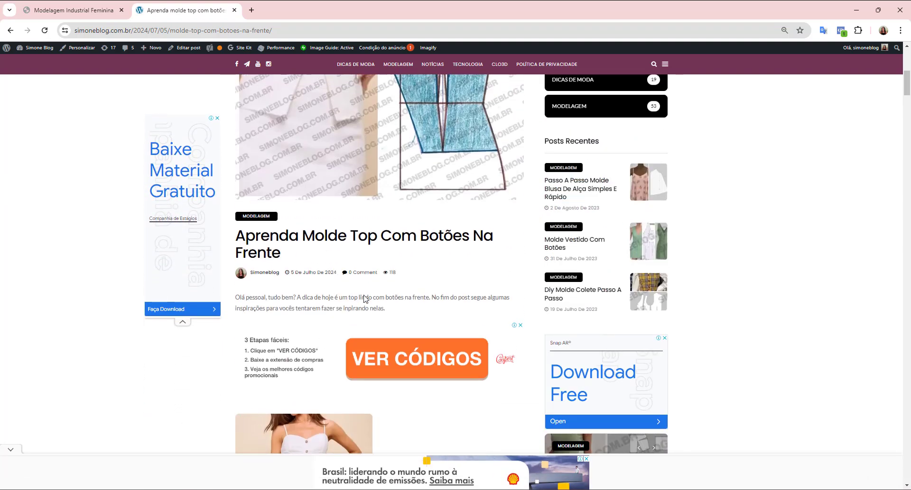
scroll(380, 294, "down", 15)
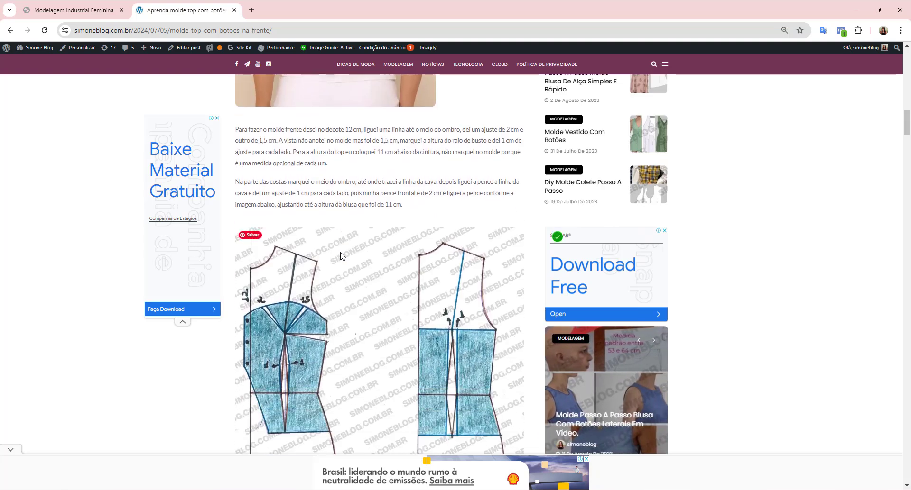
scroll(340, 256, "down", 7)
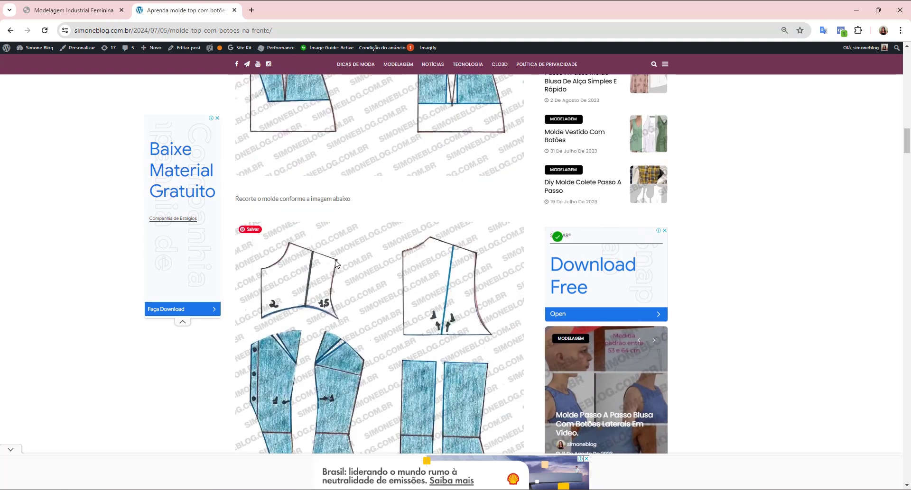
scroll(334, 264, "down", 5)
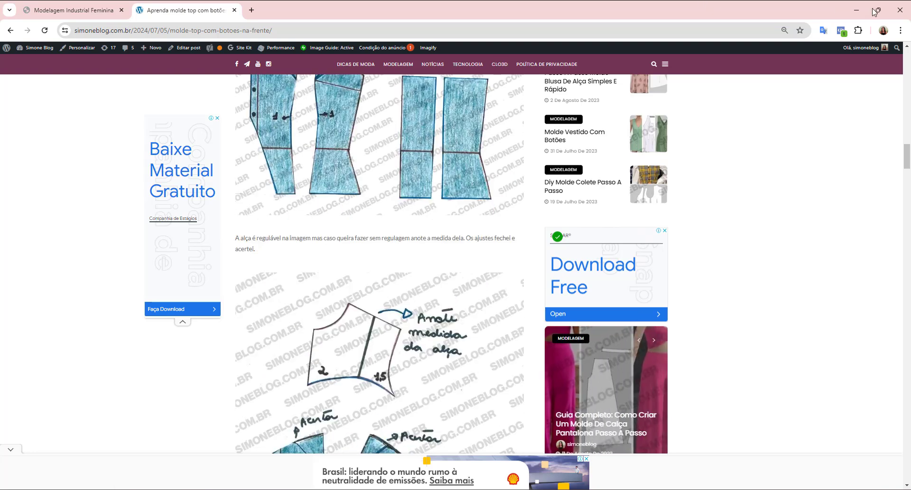
- Switch to Style3D and load the Female.savt avatar from the Female folder of the resource library
left_click(856, 10)
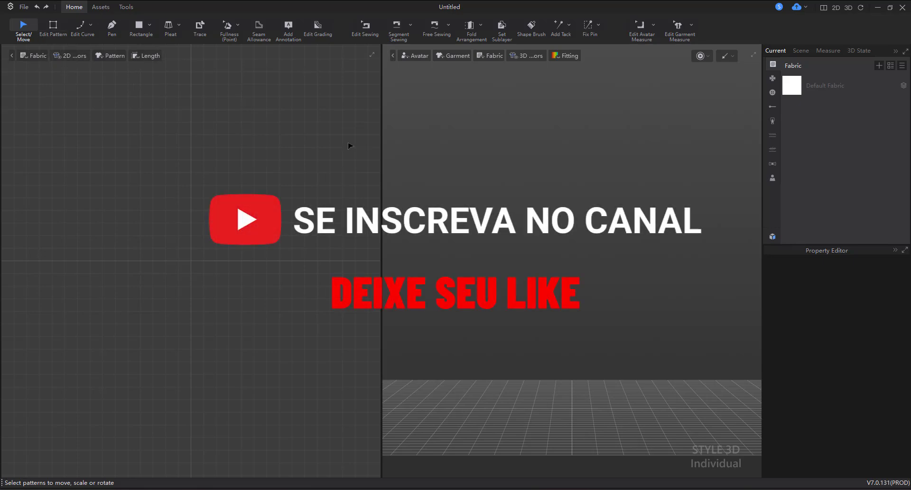
left_click(770, 180)
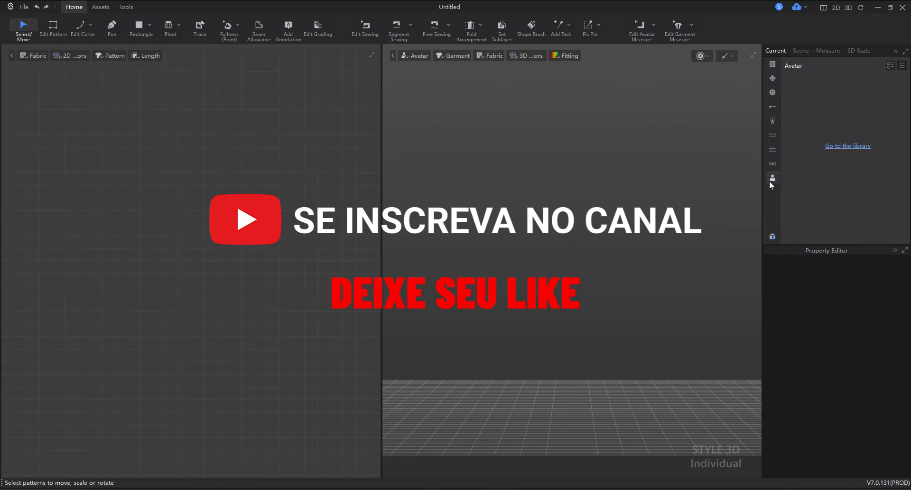
left_click(844, 147)
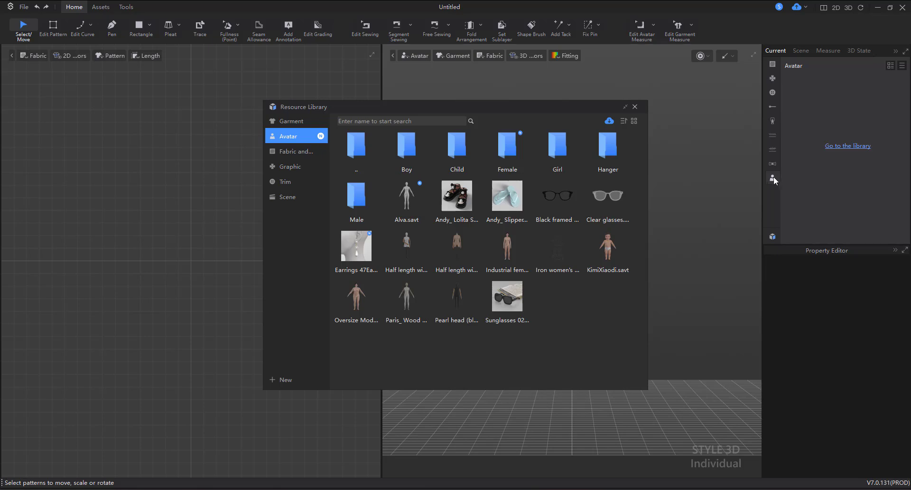
left_click(635, 106)
left_click(844, 146)
double_click(507, 154)
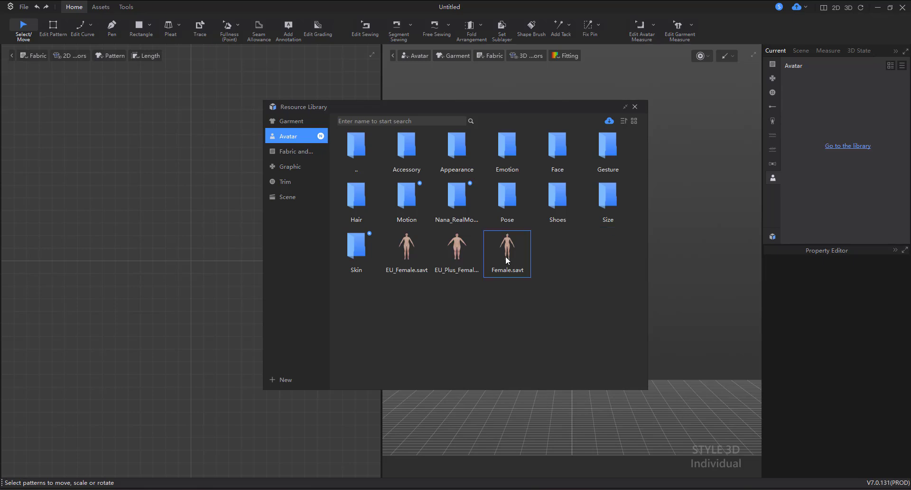
mouse_move(508, 248)
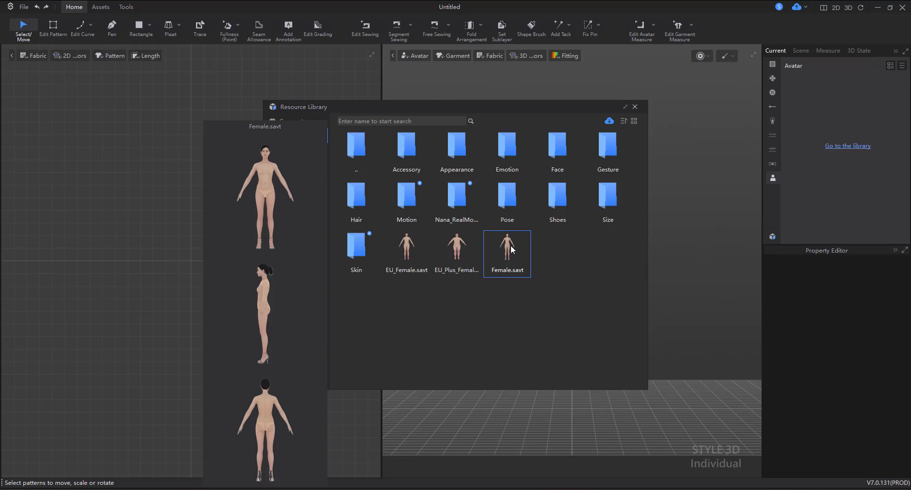
double_click(512, 250)
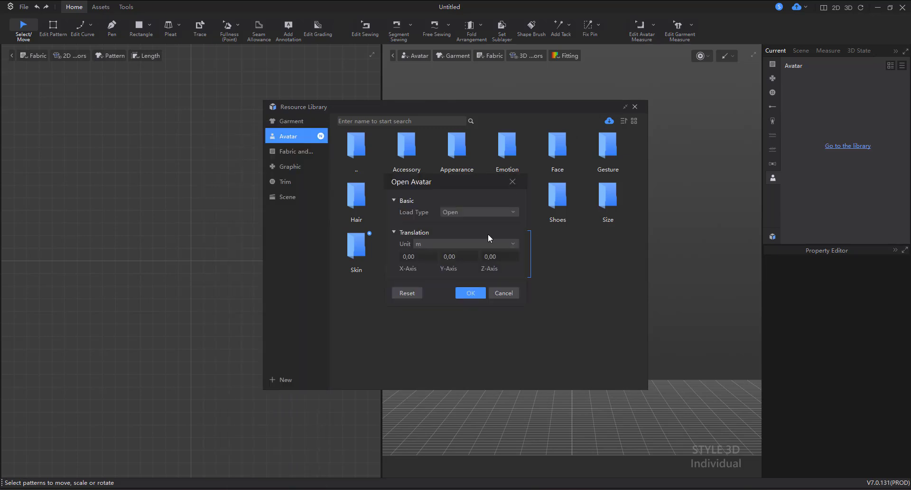
left_click(471, 293)
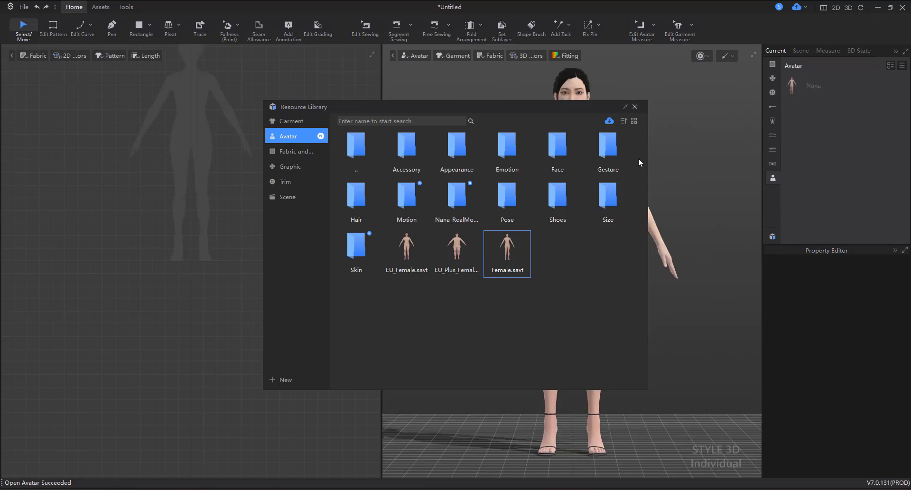
left_click(635, 107)
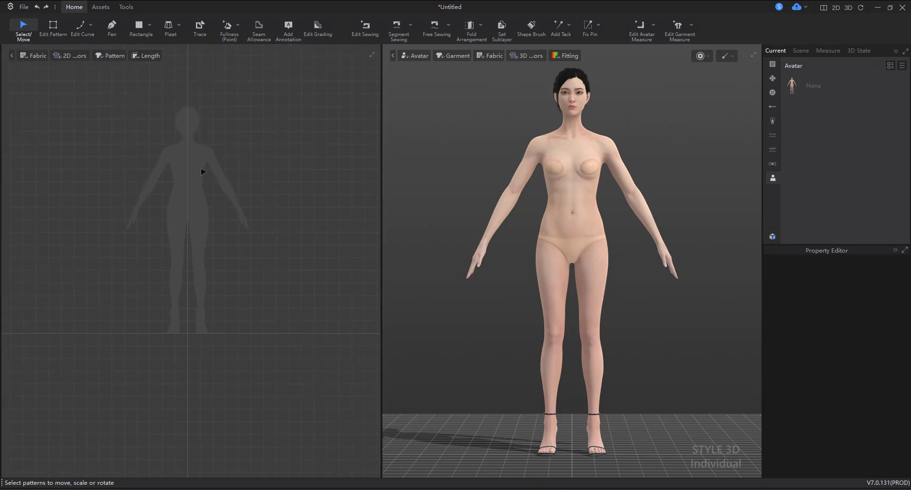
- Start a rectangle pattern over the upper body of the avatar silhouette in the 2D view, opening its size settings
left_click(139, 26)
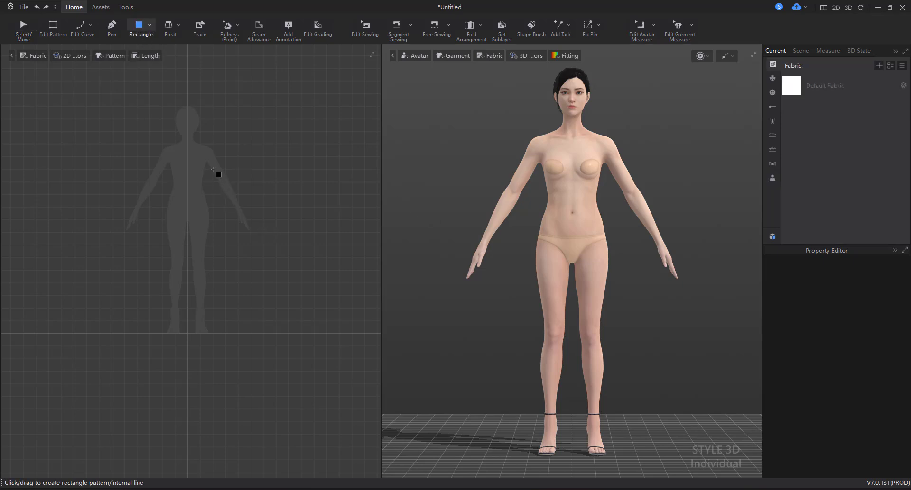
scroll(197, 165, "up", 5)
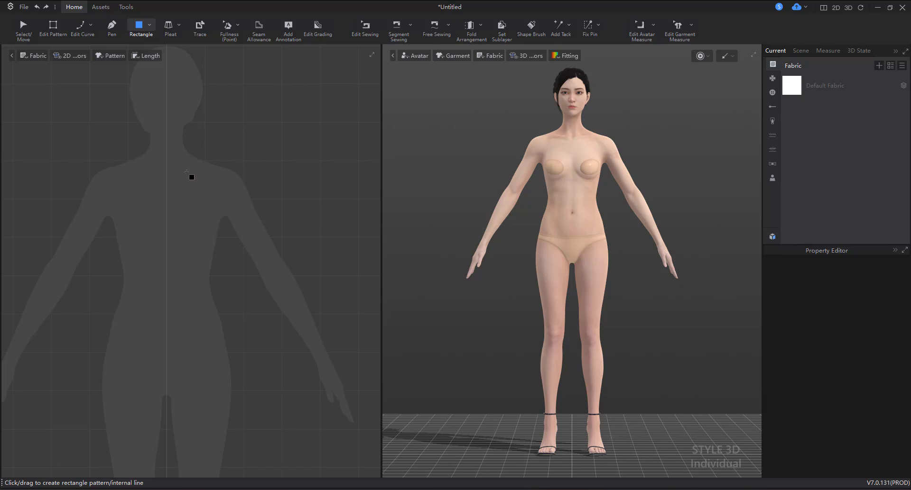
scroll(240, 179, "down", 3)
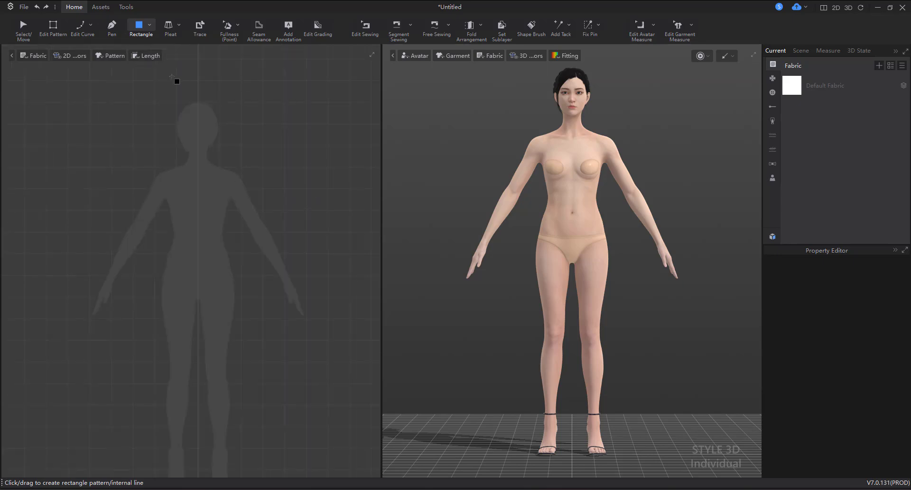
left_click(150, 27)
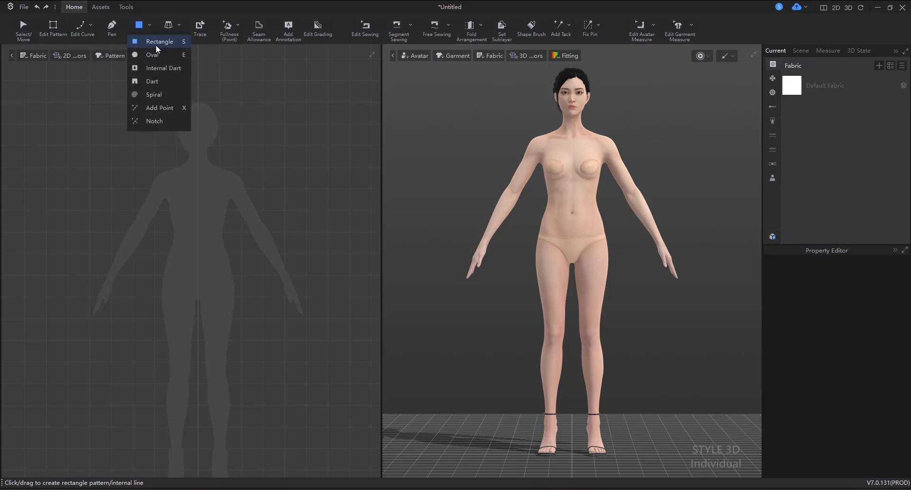
left_click(226, 179)
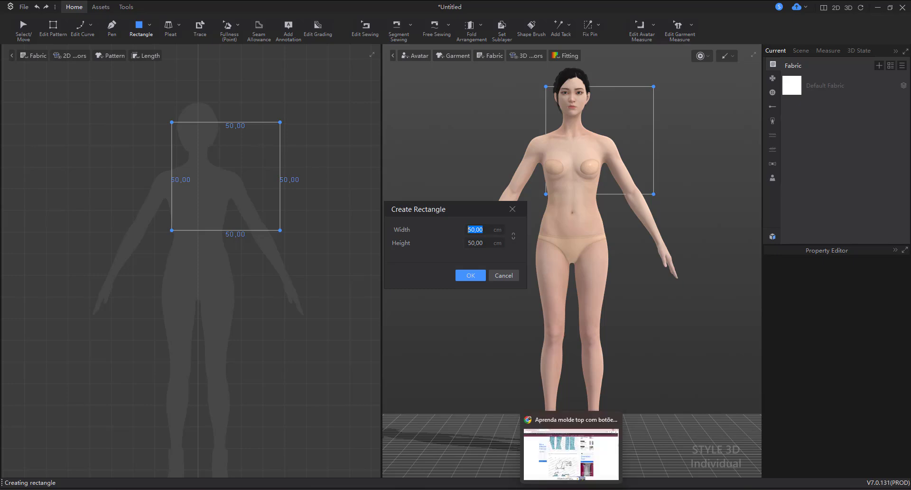
- Switch to the blog in Chrome and search it for "TABELA DE MEDIDAS"
left_click(572, 488)
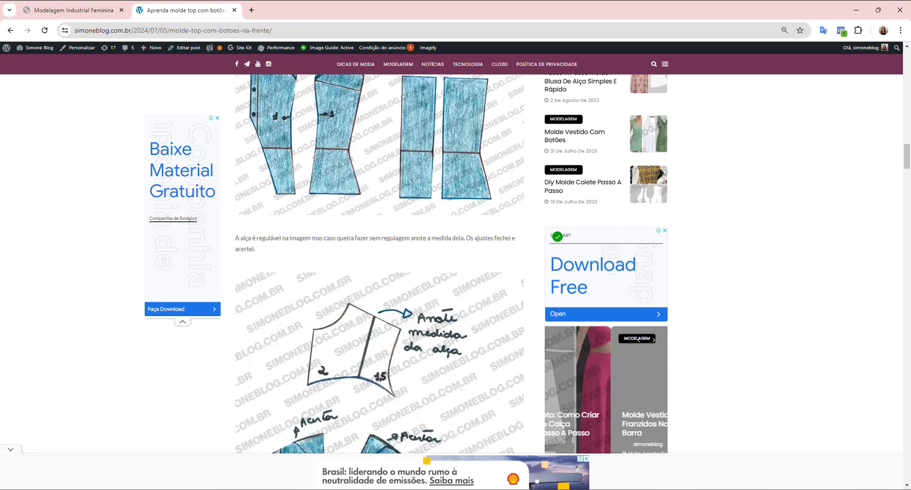
left_click(654, 67)
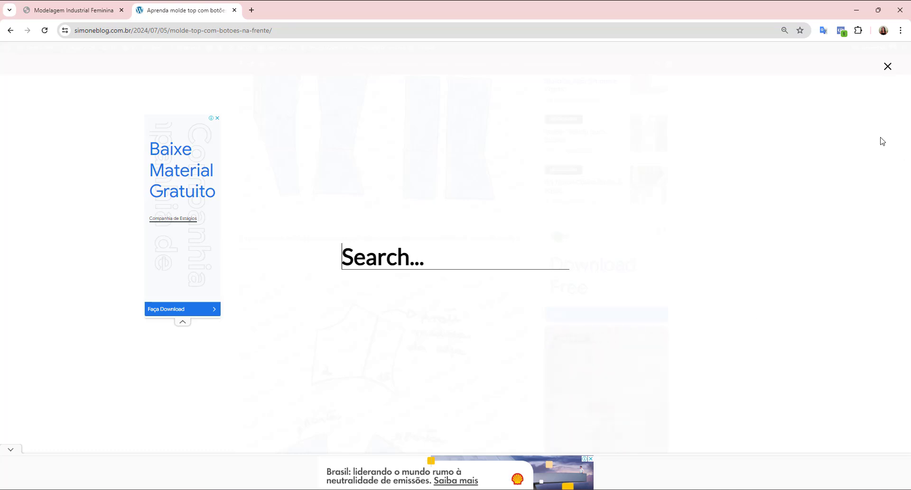
left_click(887, 67)
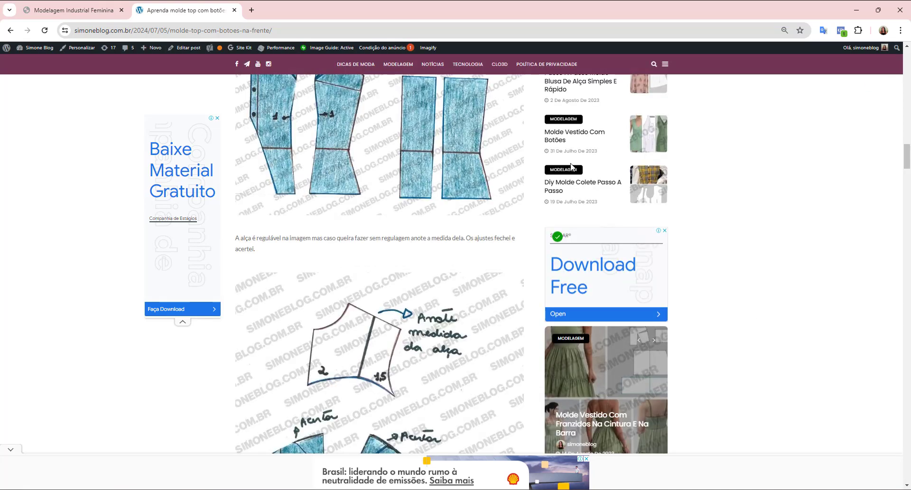
left_click(653, 66)
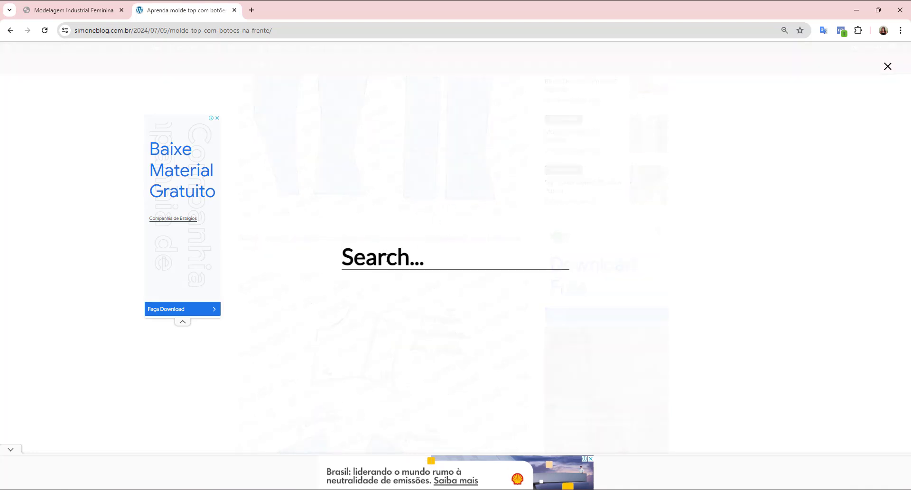
type("TABELA DE")
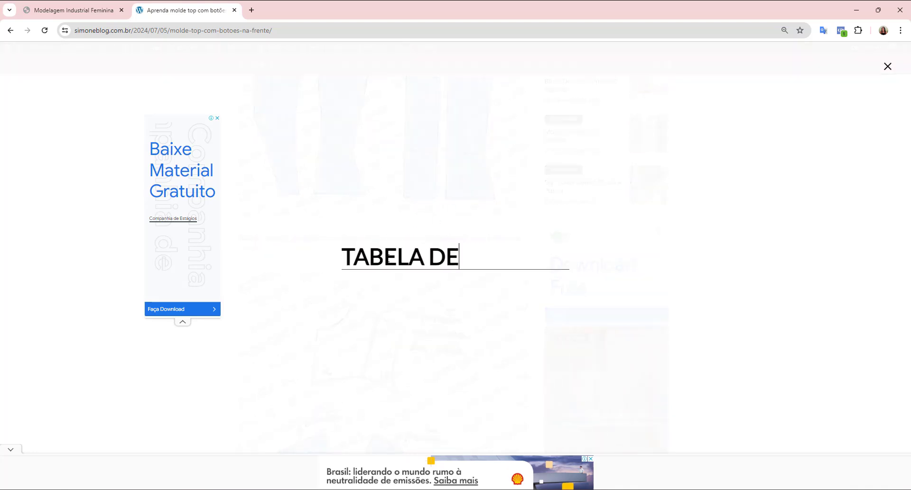
type(" MEDIDAS")
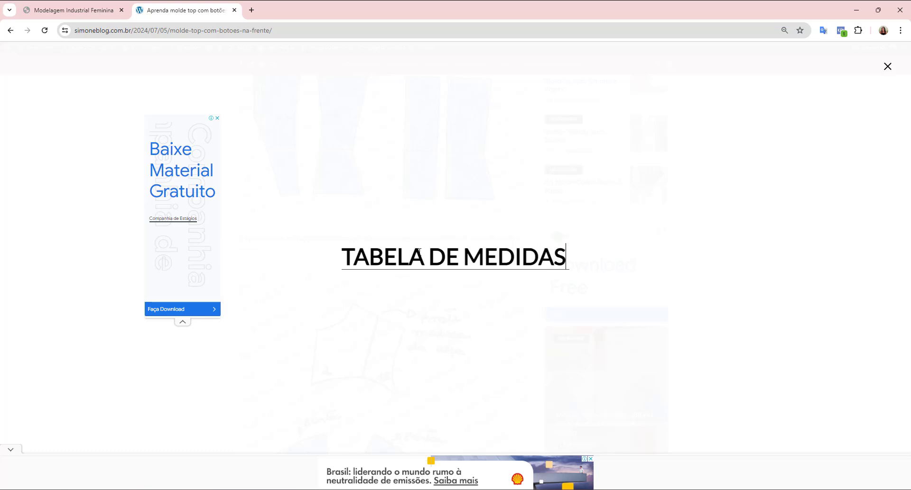
key("Return")
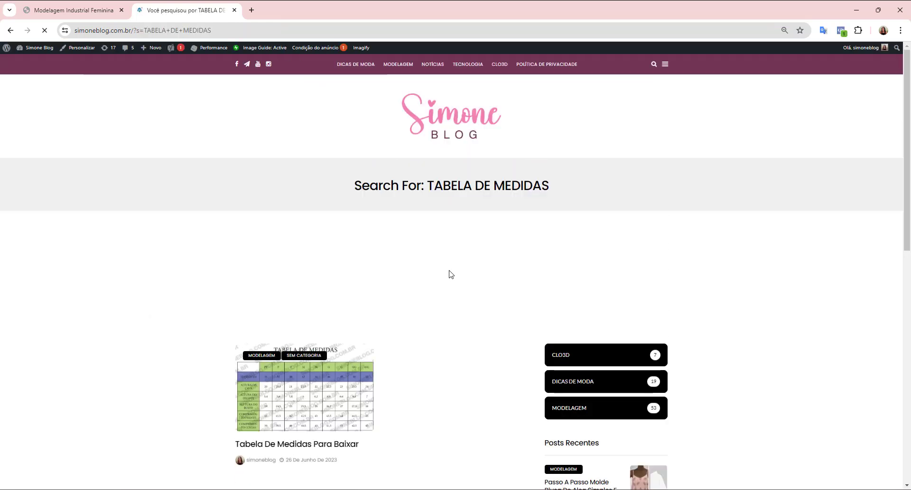
- Open the found post "Tabela De Medidas Para Baixar" to consult its measurement table
scroll(450, 272, "down", 4)
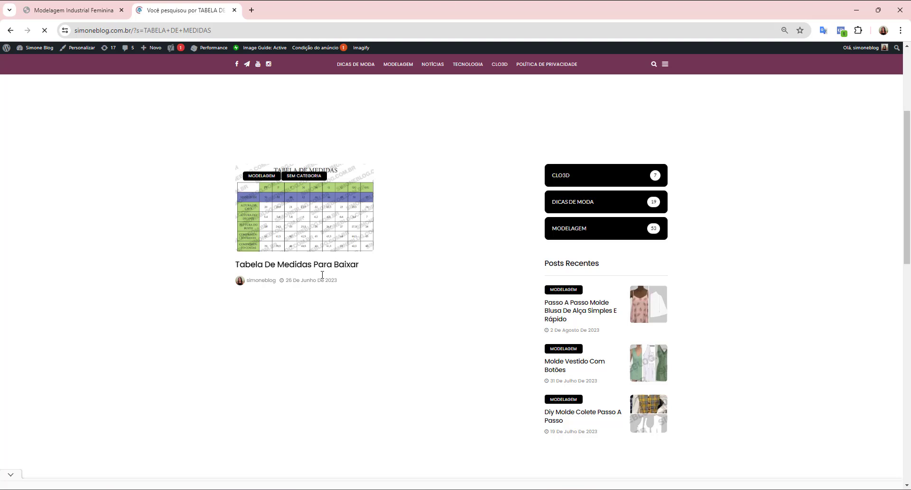
left_click(339, 256)
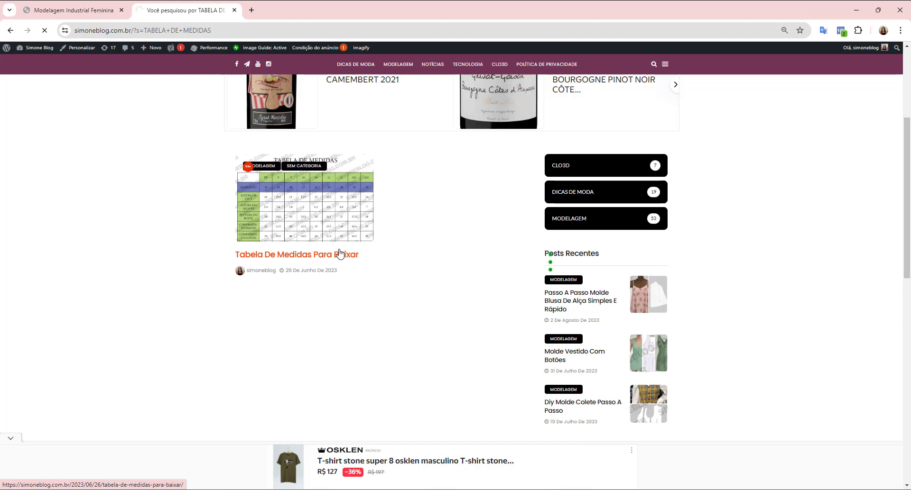
scroll(339, 255, "down", 1)
scroll(340, 255, "down", 1)
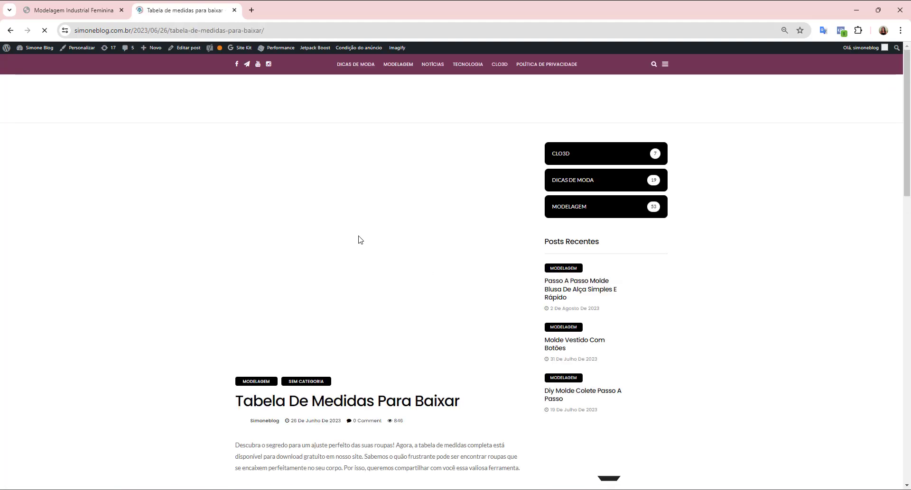
- Open the TABELADEMEDIDAS.pdf link in the post and look through the measurement tables on both pages
scroll(338, 240, "down", 5)
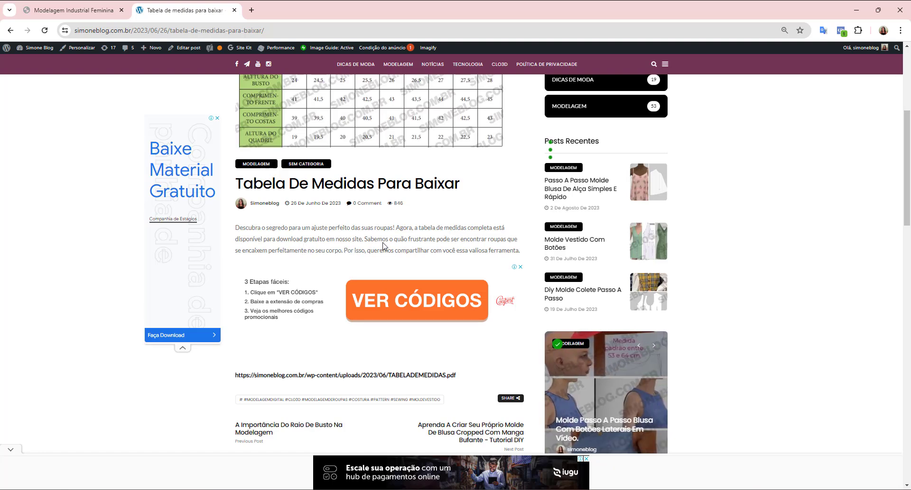
scroll(306, 229, "down", 5)
scroll(309, 227, "up", 3)
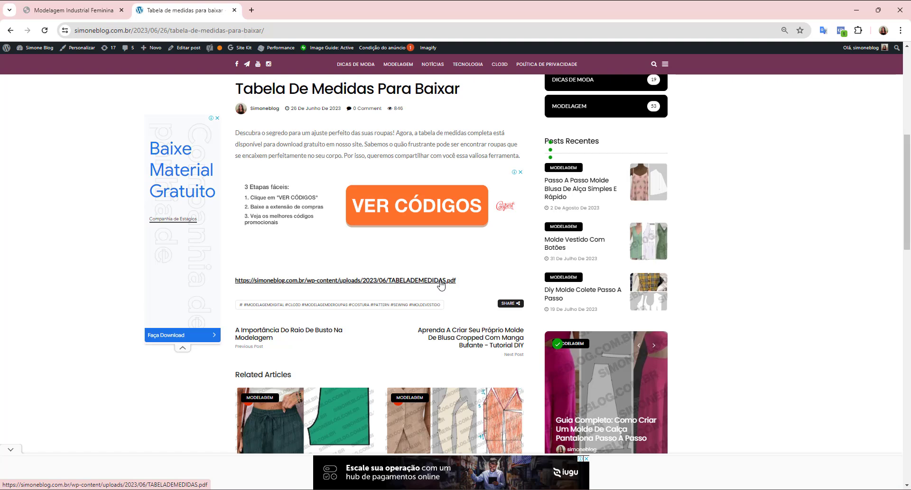
left_click(408, 281)
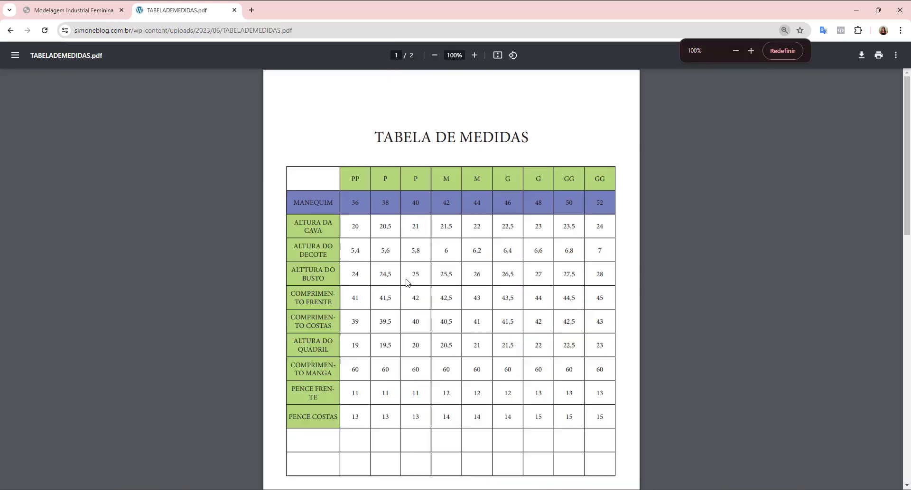
scroll(407, 280, "down", 9)
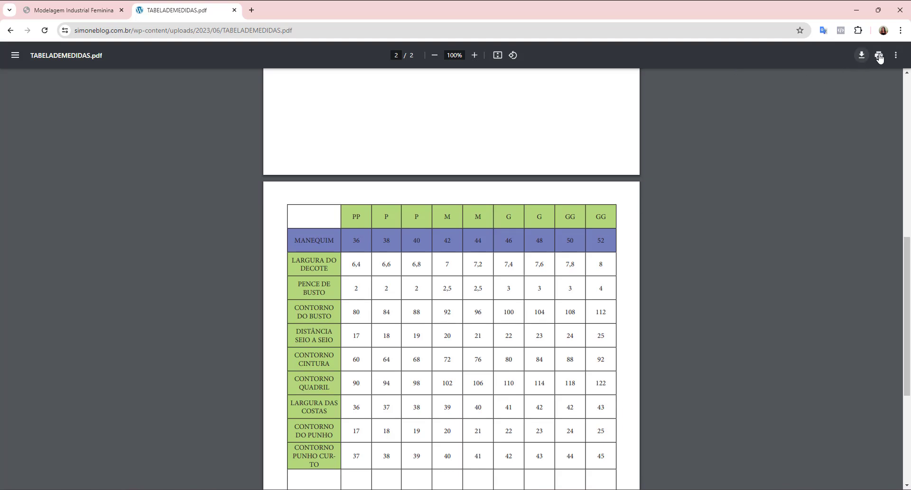
scroll(480, 250, "up", 3)
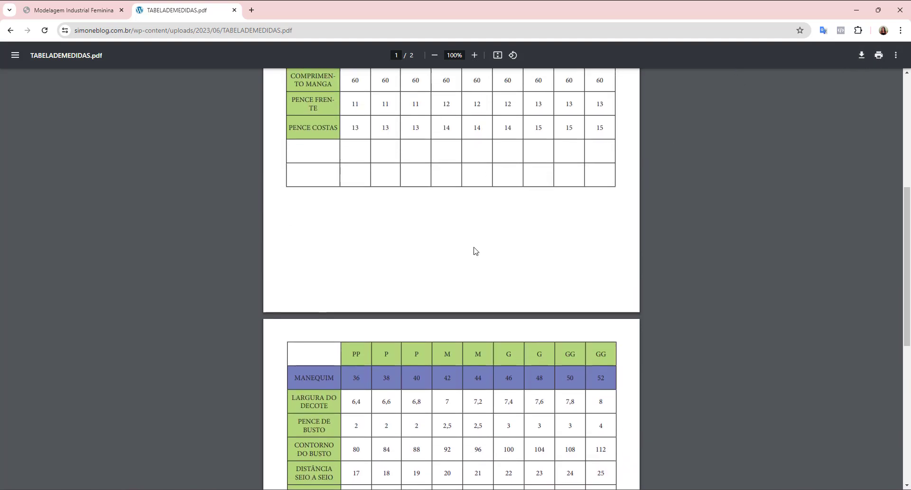
scroll(474, 252, "down", 5)
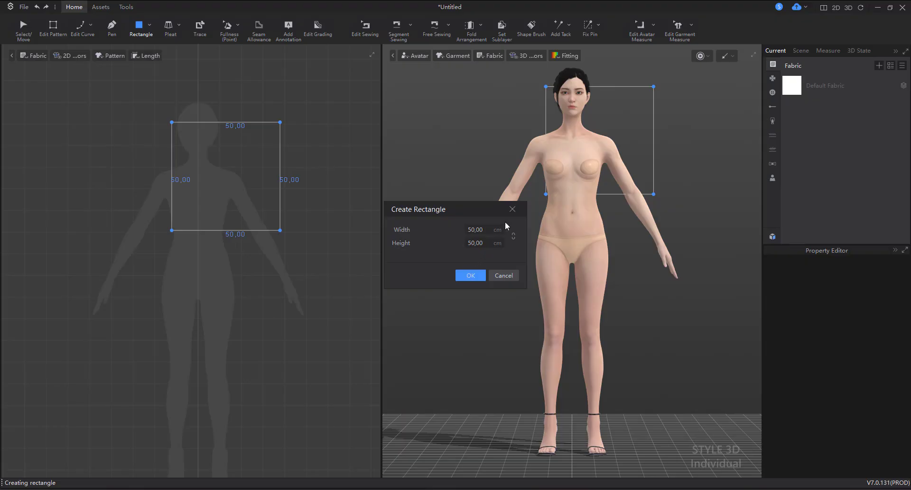
- Switch to Style3D, cancel the pending rectangle and open the loaded avatar in the Avatar Editor
left_click(499, 275)
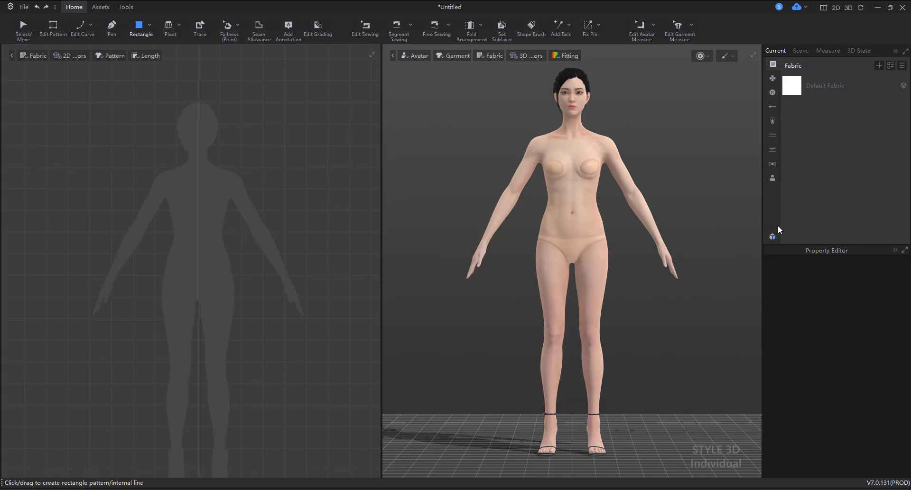
left_click(771, 177)
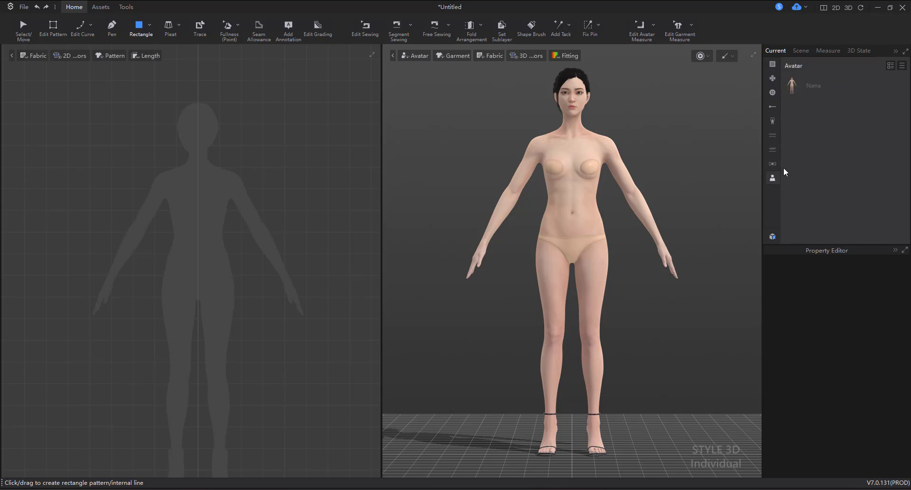
left_click(798, 83)
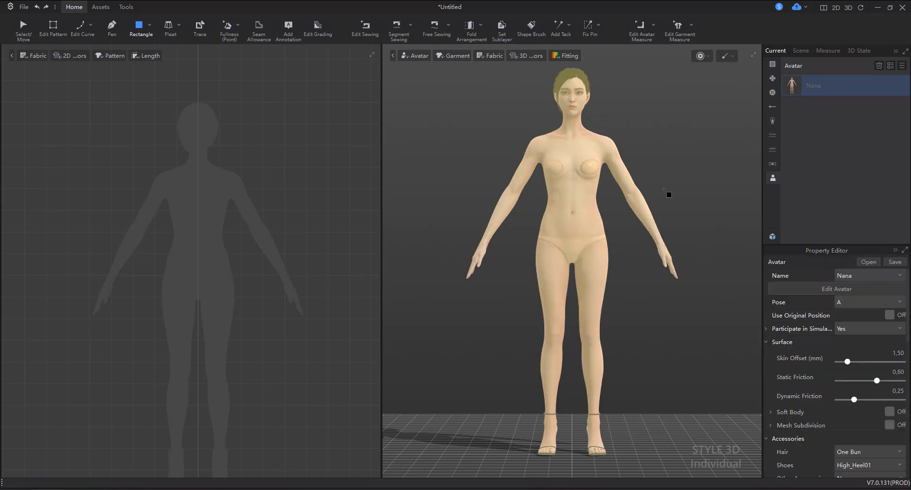
left_click(828, 289)
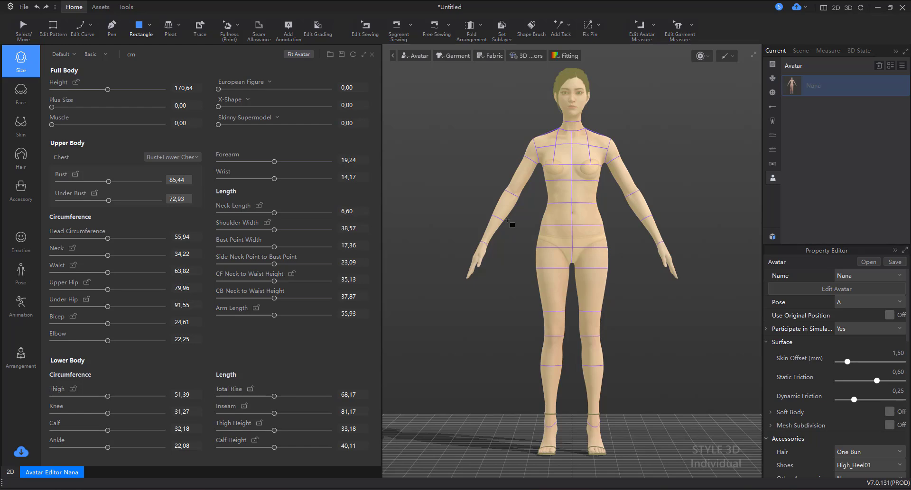
- Apply the S size preset to the avatar
left_click(451, 170)
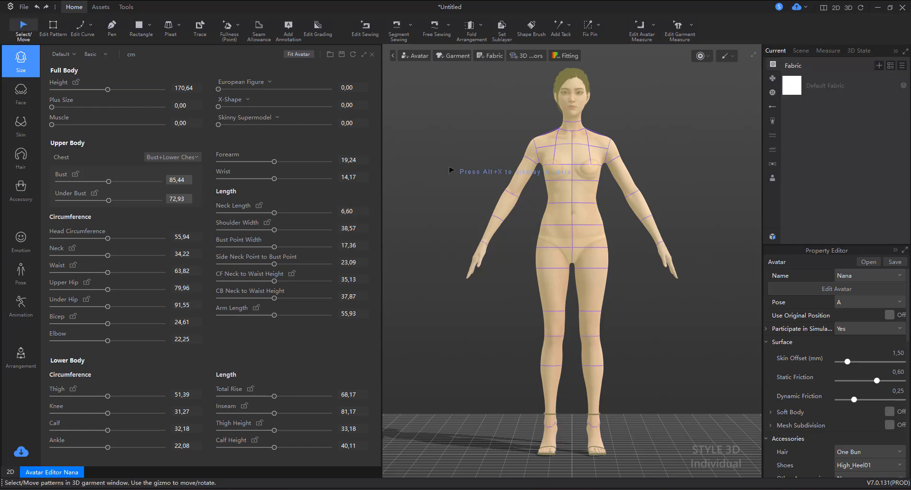
right_click_drag(562, 189, 553, 207)
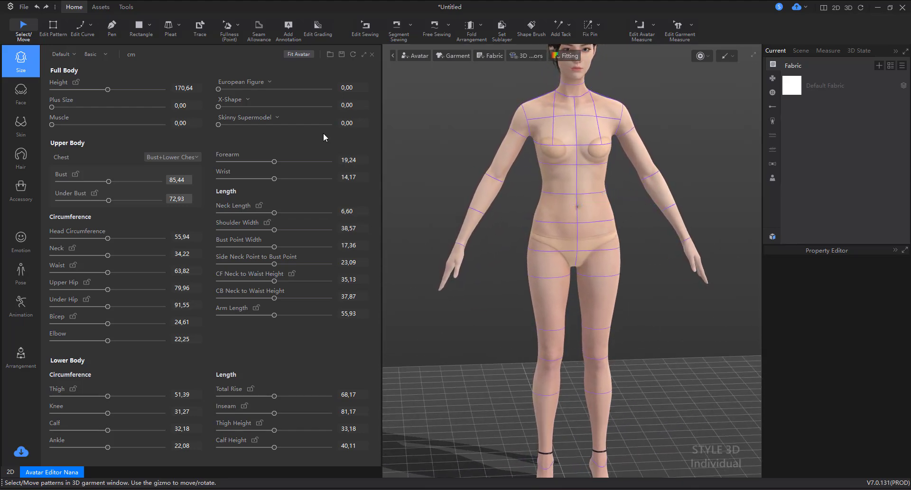
left_click(69, 56)
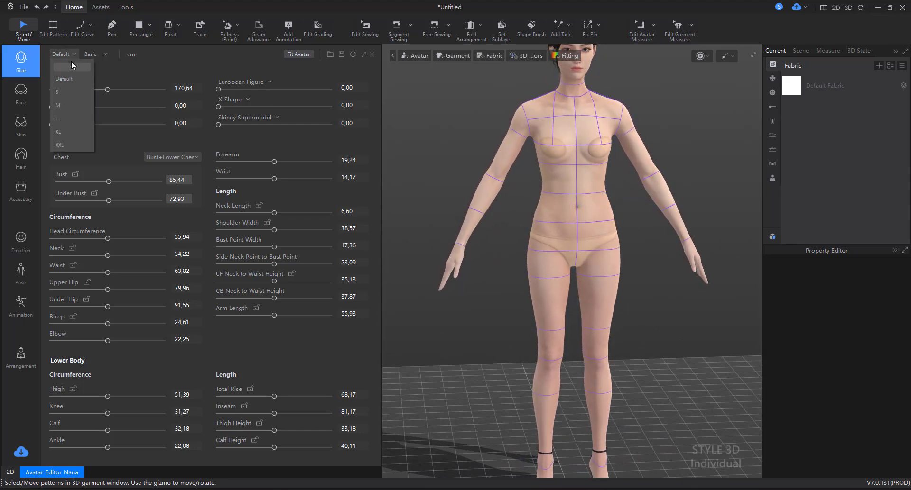
left_click(53, 90)
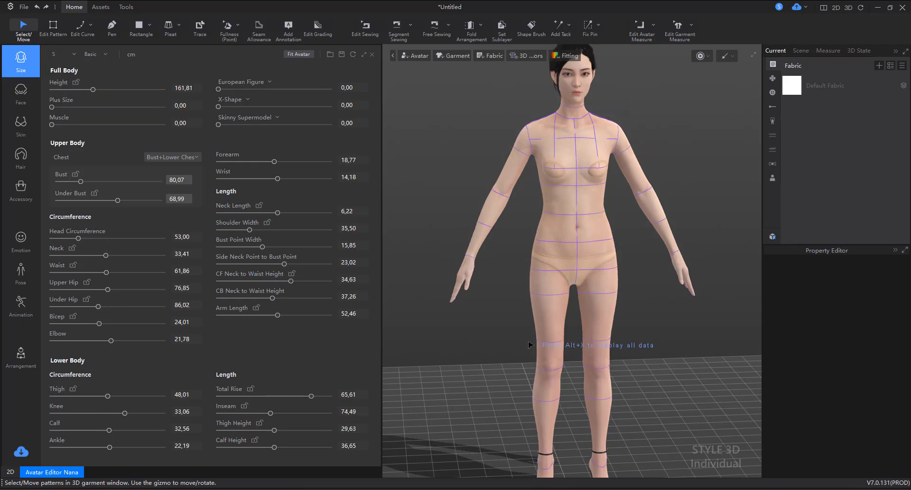
- Look up the bust circumference (CONTORNO DO BUSTO) for size PP in the PDF in Chrome, then return to Style3D
mouse_move(571, 489)
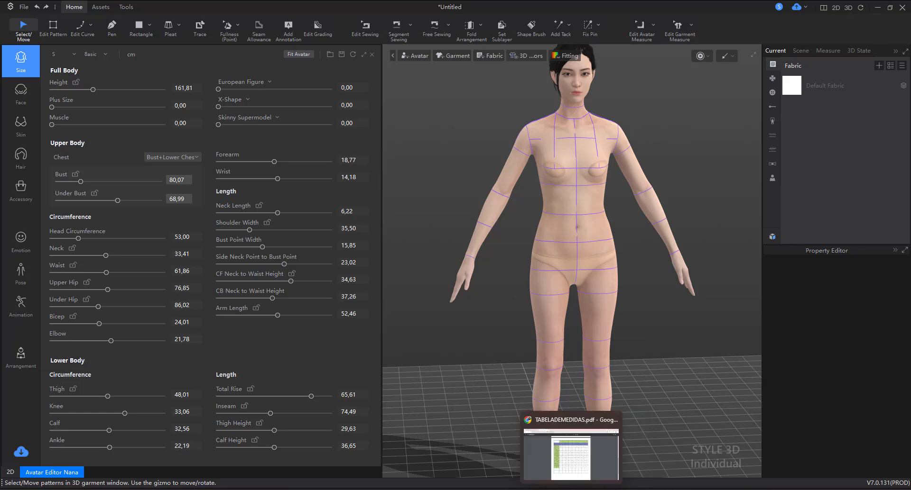
left_click(555, 448)
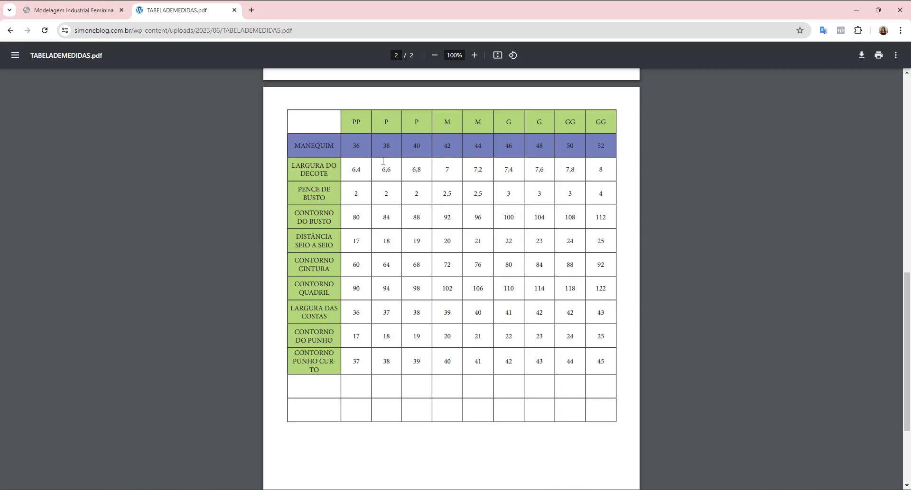
left_click_drag(350, 123, 362, 124)
left_click_drag(352, 217, 362, 219)
mouse_move(593, 486)
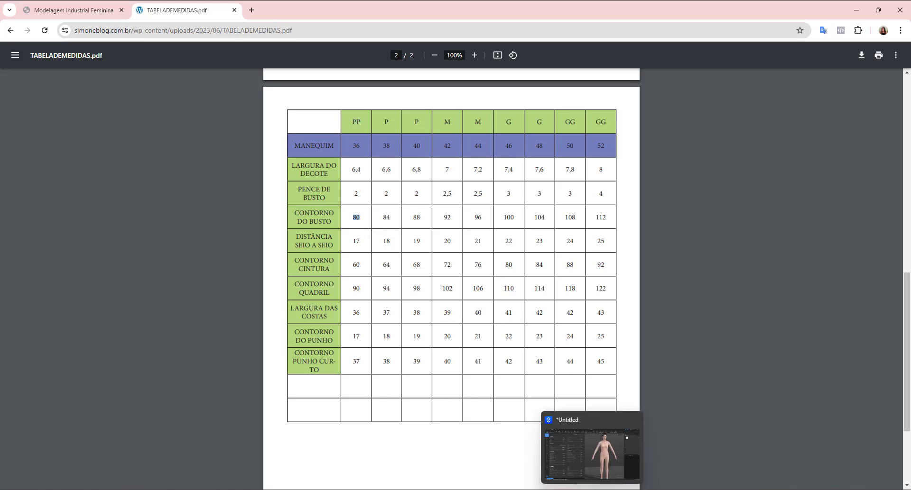
left_click(590, 450)
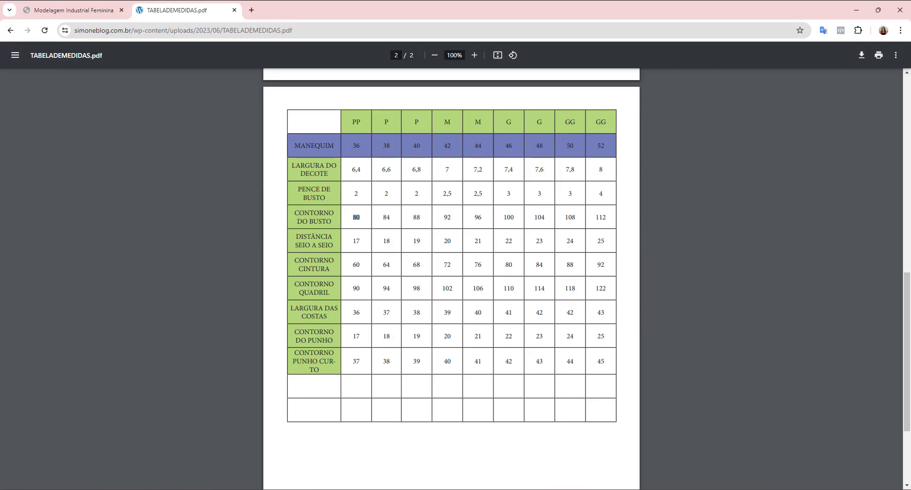
left_click(493, 488)
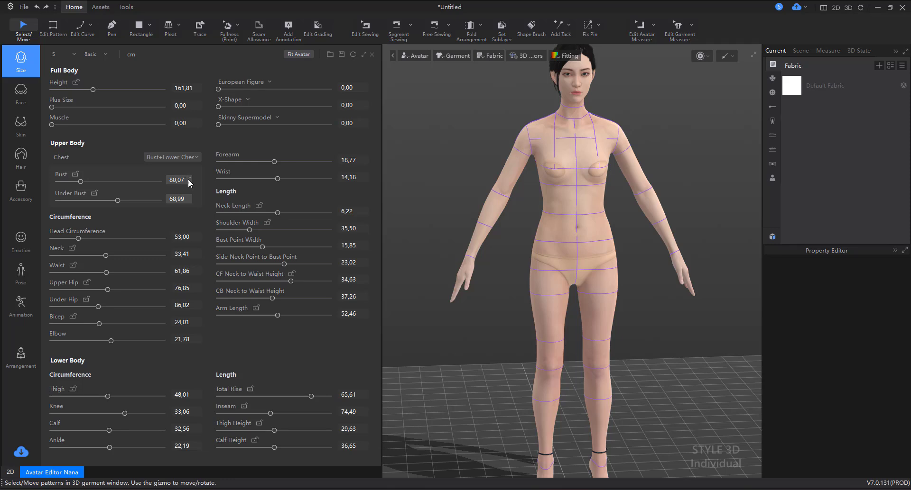
- Identify the waist line with Edit Avatar Measure, then set Waist to the PDF table's PP value of 60 cm and lock it
left_click(641, 30)
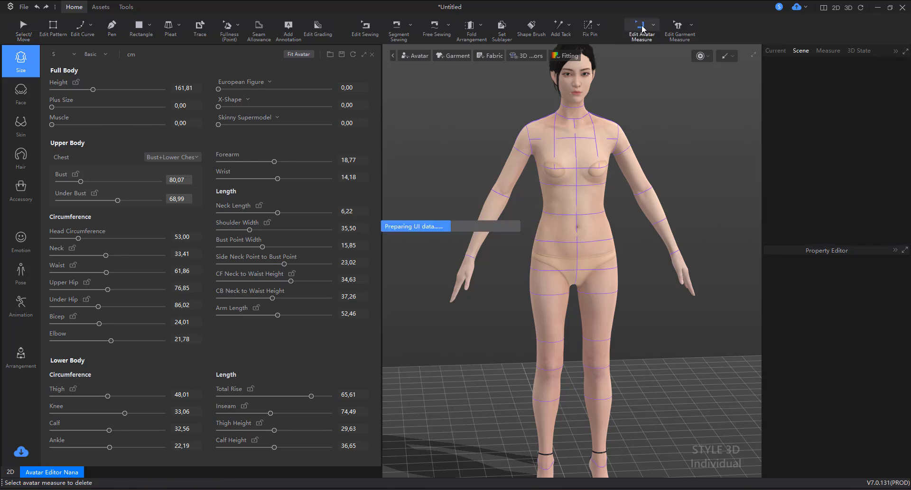
left_click(571, 216)
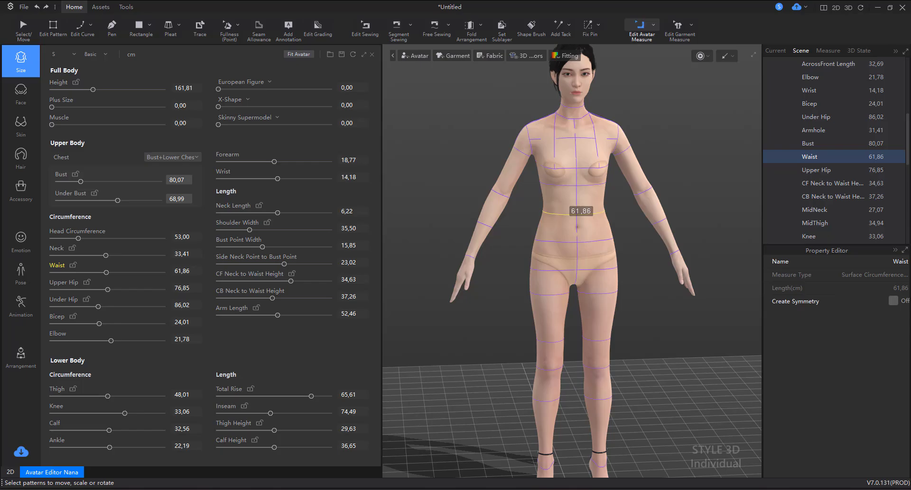
key("alt+Tab")
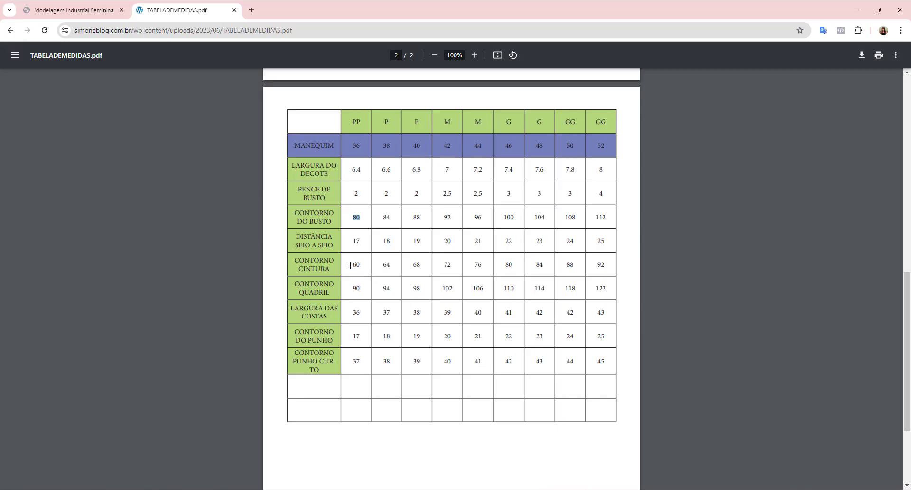
key("alt+Tab")
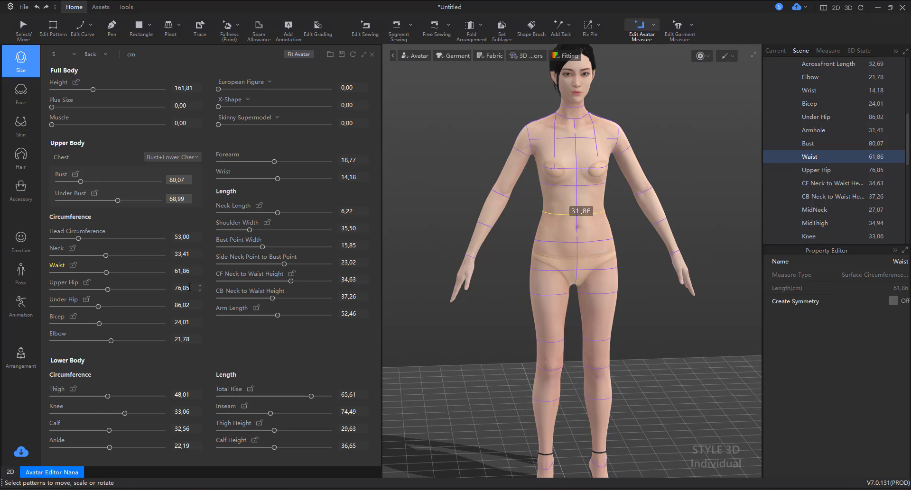
double_click(190, 271)
type("60")
key("Return")
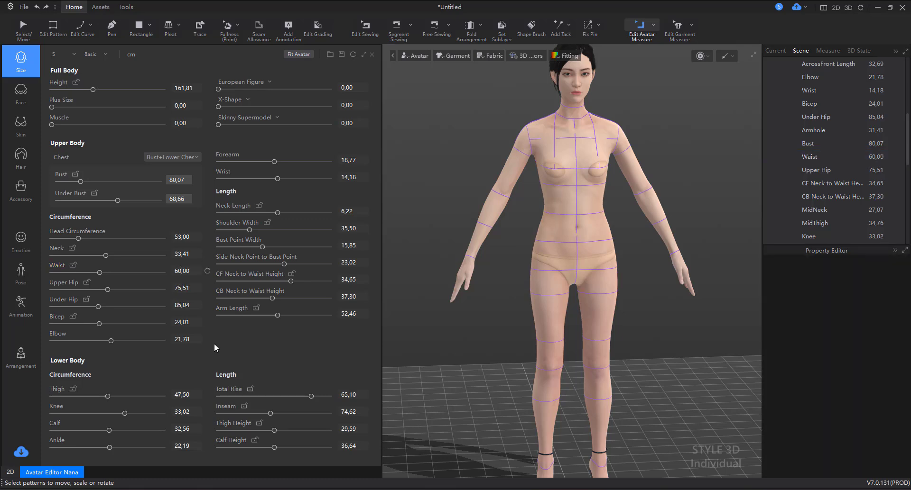
left_click(73, 266)
- Select the Under Hip line on the avatar, set it to the PDF table's PP hip value of 90 cm and lock it
left_click(541, 271)
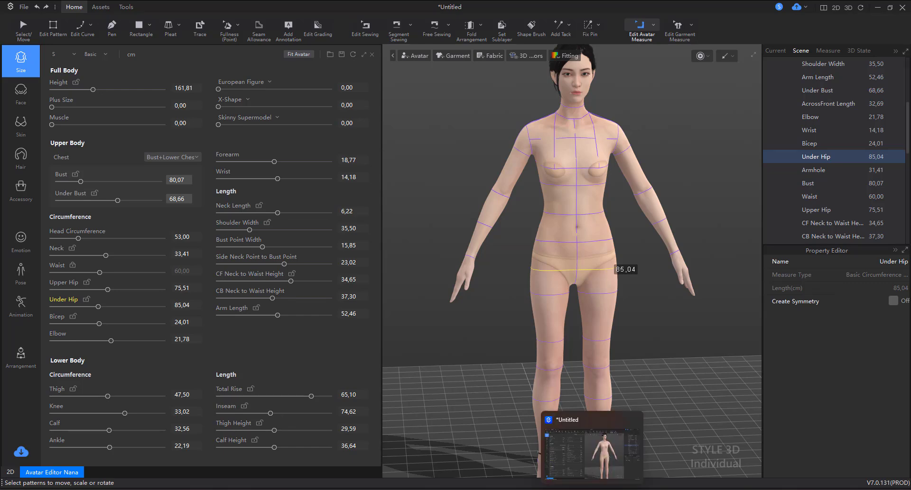
left_click(588, 481)
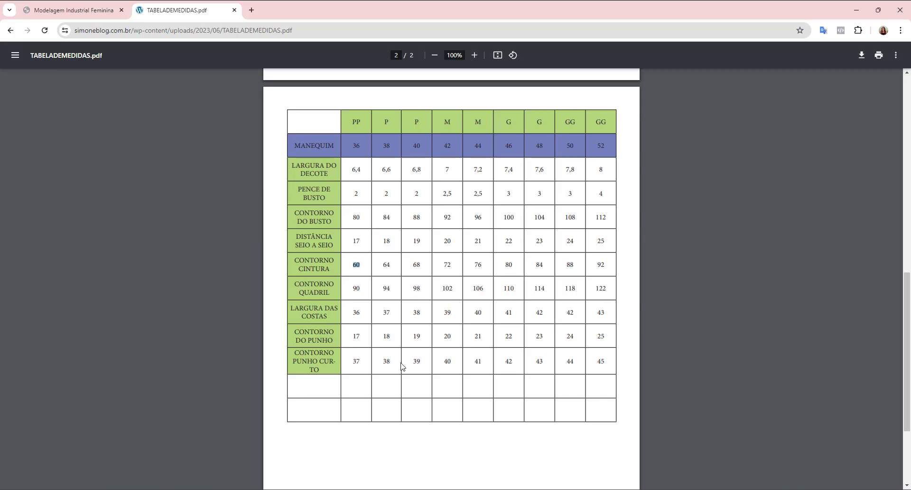
double_click(356, 289)
key("alt+Tab")
double_click(181, 305)
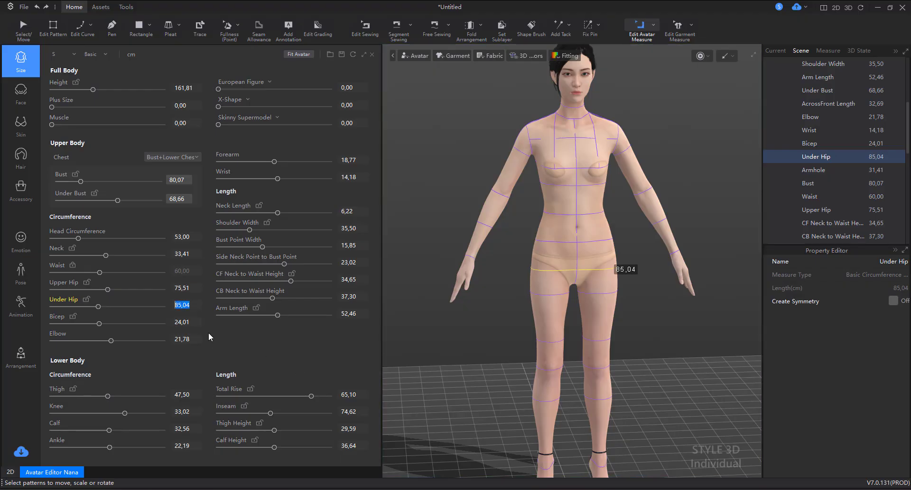
type("90")
key("Return")
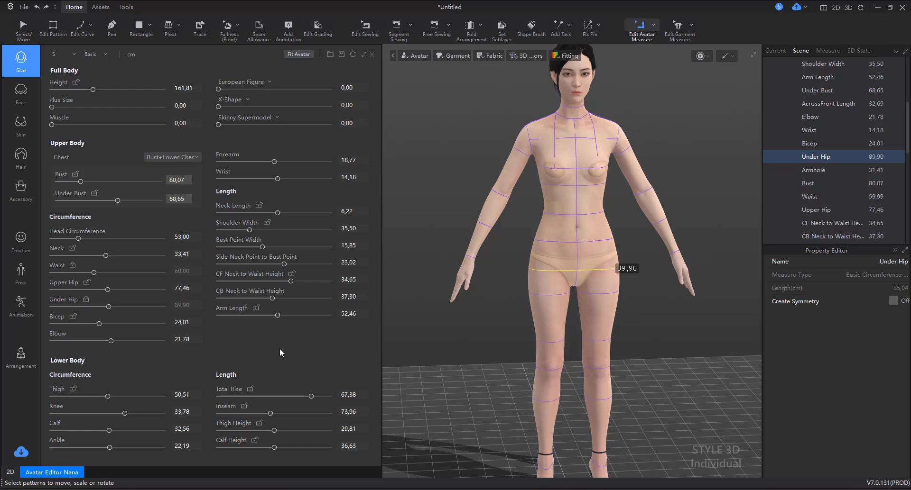
- Select the Shoulder Width line on the avatar's back and look up the PP back width (LARGURA DAS COSTAS) in the PDF in Chrome
key("8")
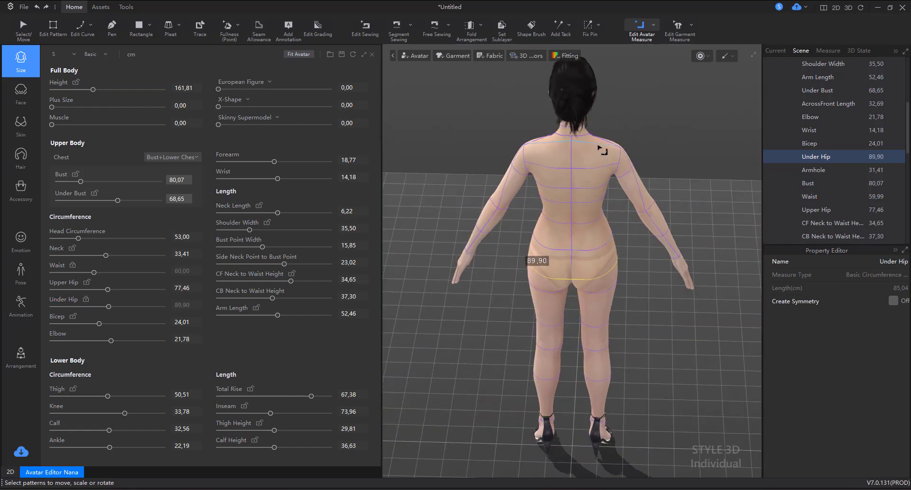
left_click(602, 150)
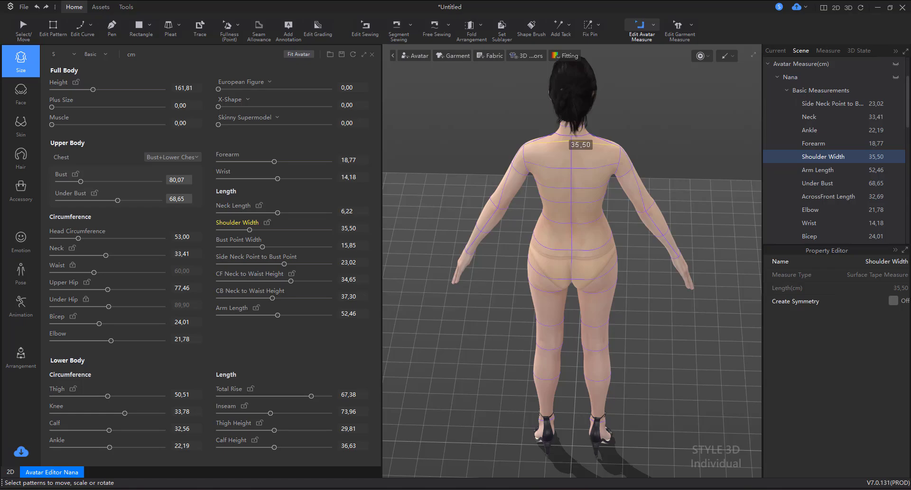
key("alt+Tab")
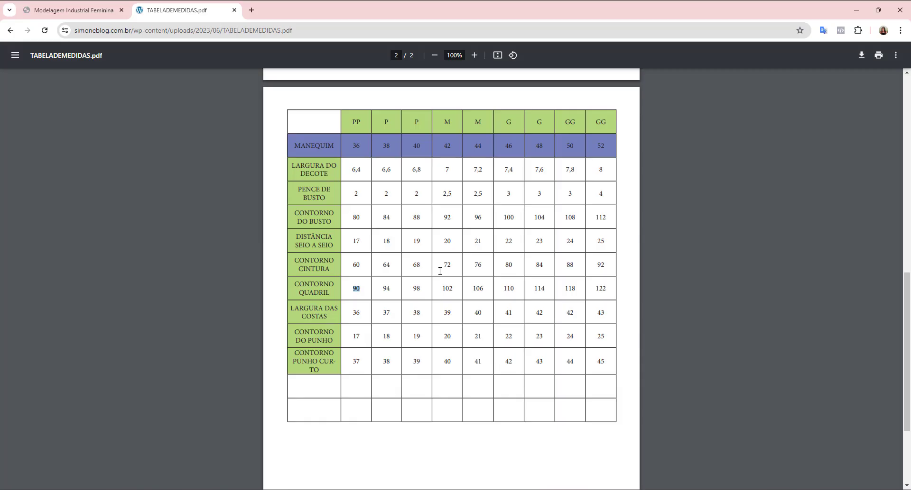
scroll(432, 285, "up", 4)
scroll(418, 281, "up", 7)
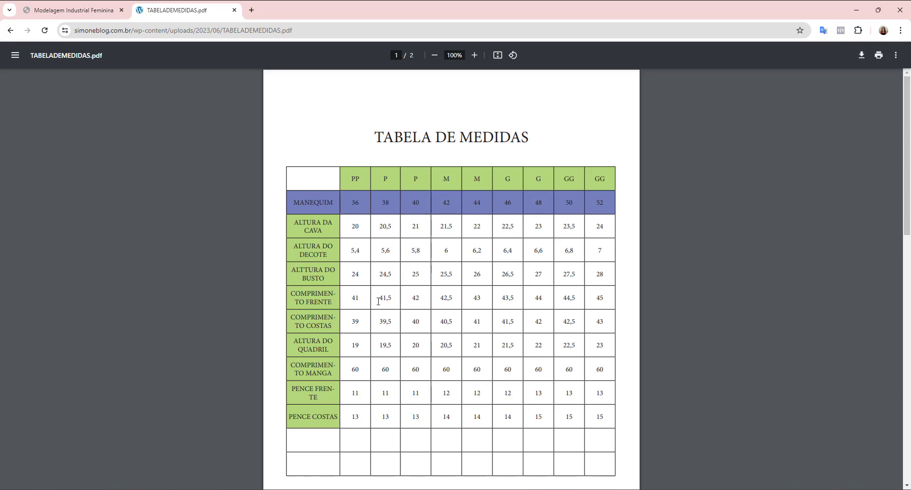
scroll(378, 301, "down", 9)
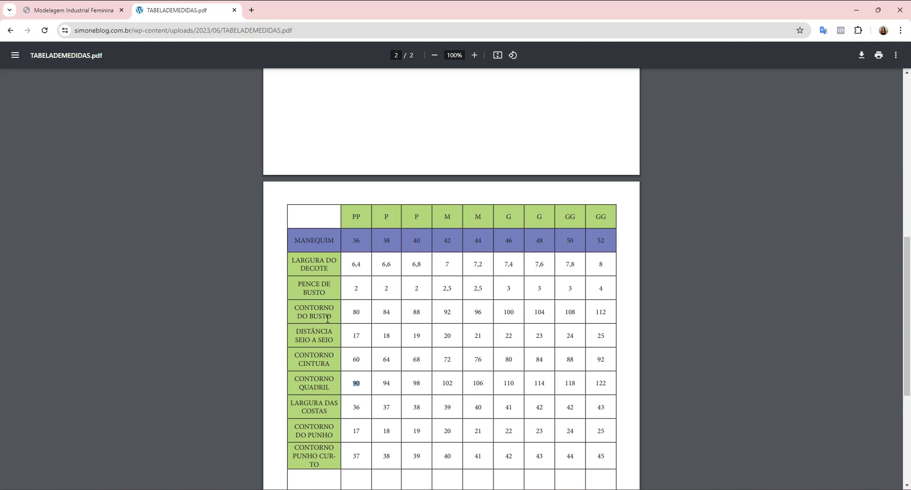
scroll(365, 414, "down", 1)
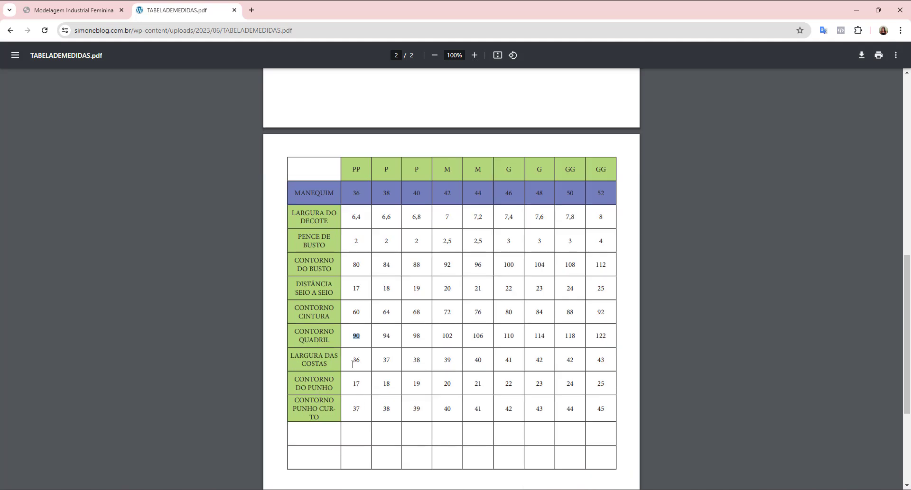
double_click(370, 366)
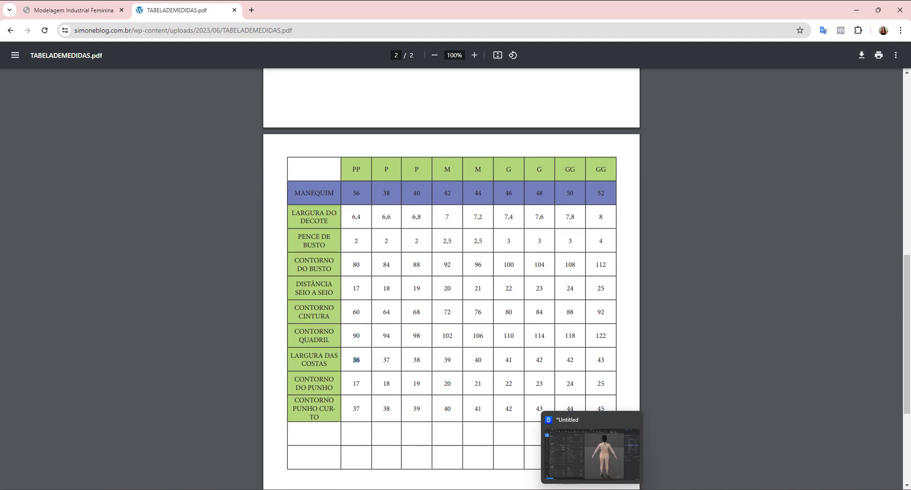
- Return to Style3D and set the avatar's Shoulder Width to 36 cm
left_click(592, 489)
left_click(360, 232)
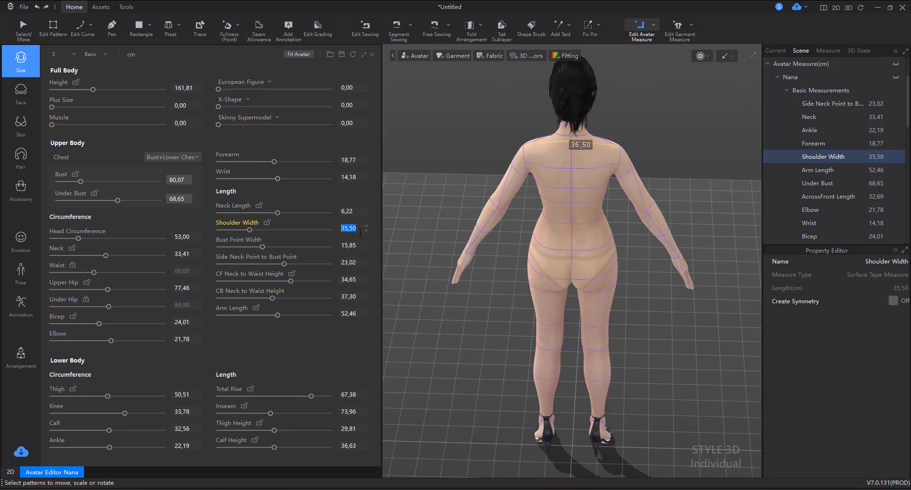
type("36")
key("Return")
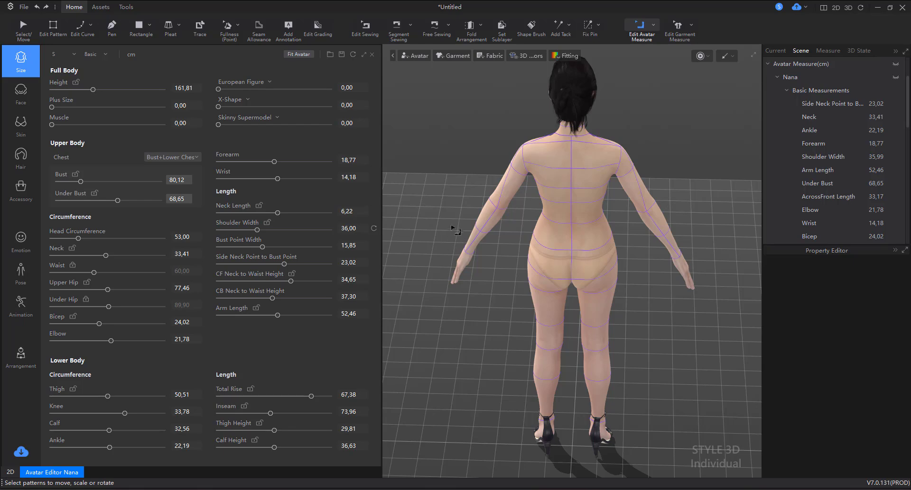
- Close the avatar size editor and start a rectangle pattern over the avatar silhouette's chest in the 2D view
left_click(372, 54)
right_click_drag(519, 214, 722, 192)
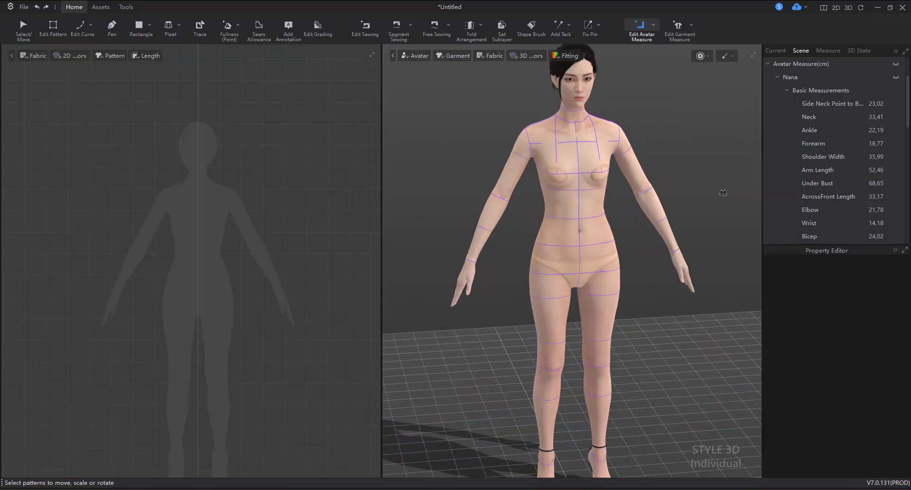
scroll(601, 205, "up", 5)
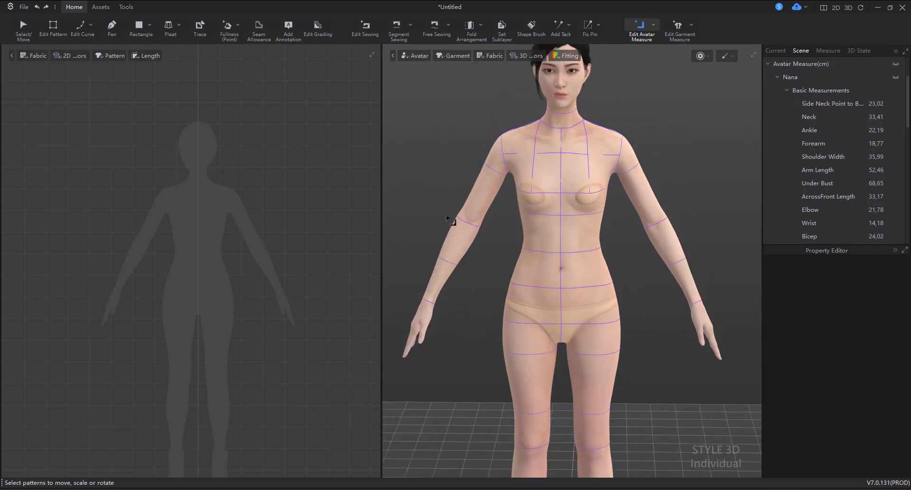
left_click(136, 32)
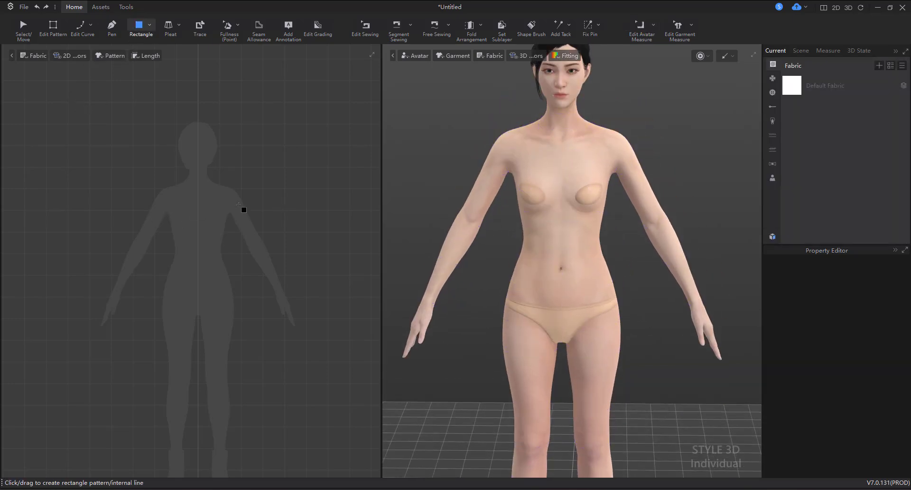
left_click(150, 25)
left_click(149, 41)
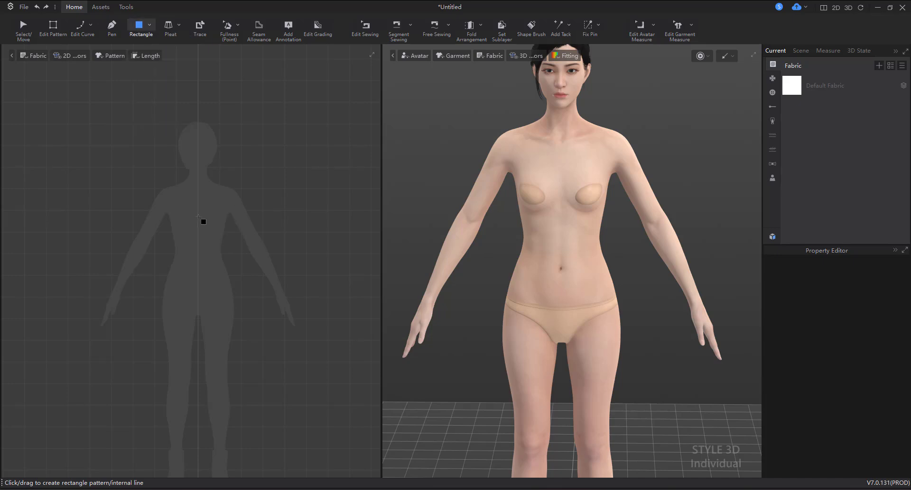
left_click(197, 192)
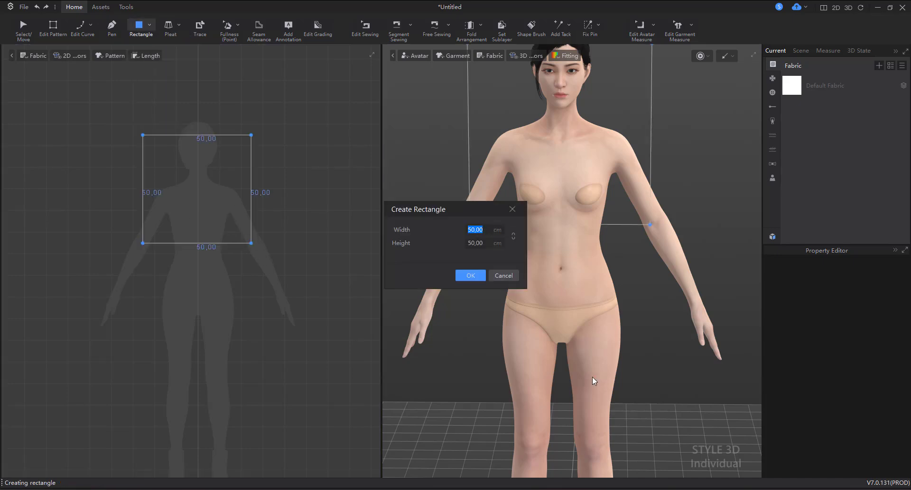
- Open the Windows Calculator and divide the 90 cm hip circumference by 4
key("super")
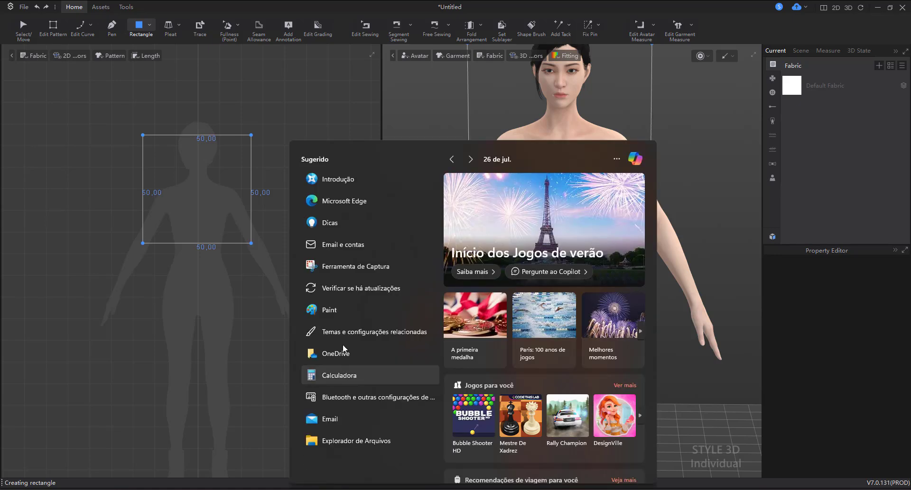
left_click(353, 382)
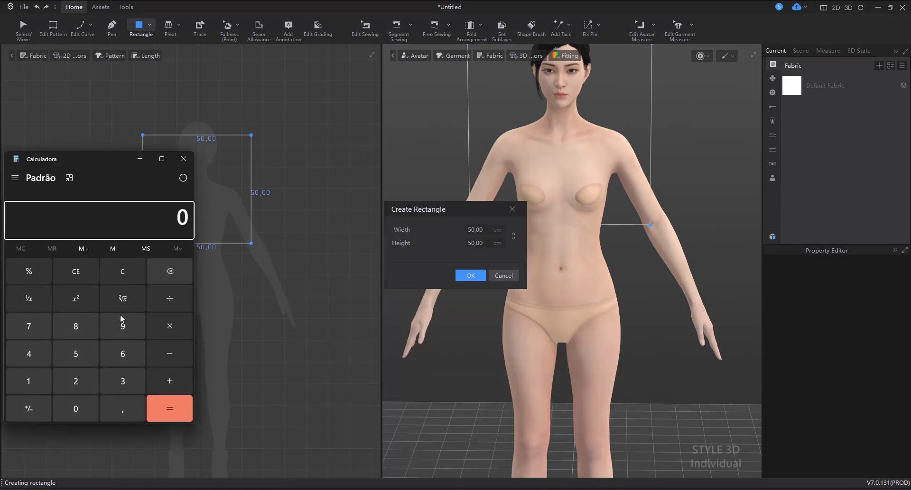
left_click(123, 327)
left_click(76, 399)
left_click(169, 298)
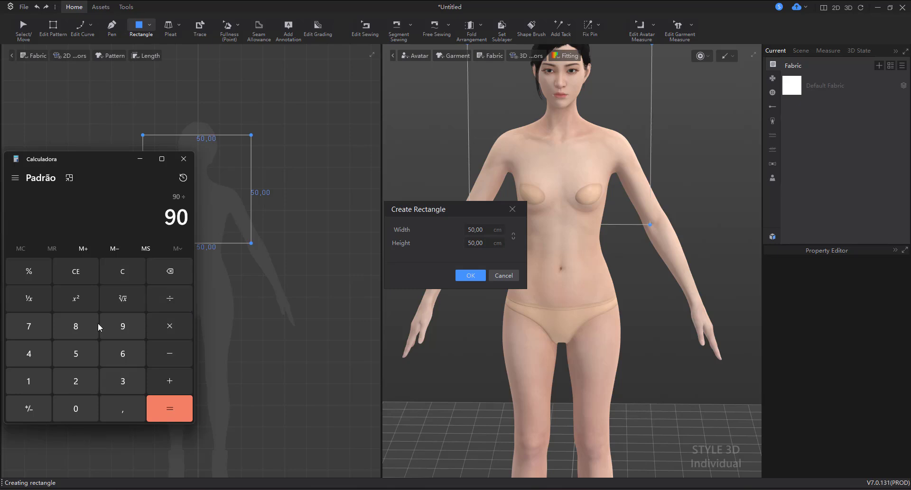
left_click(35, 353)
left_click(163, 409)
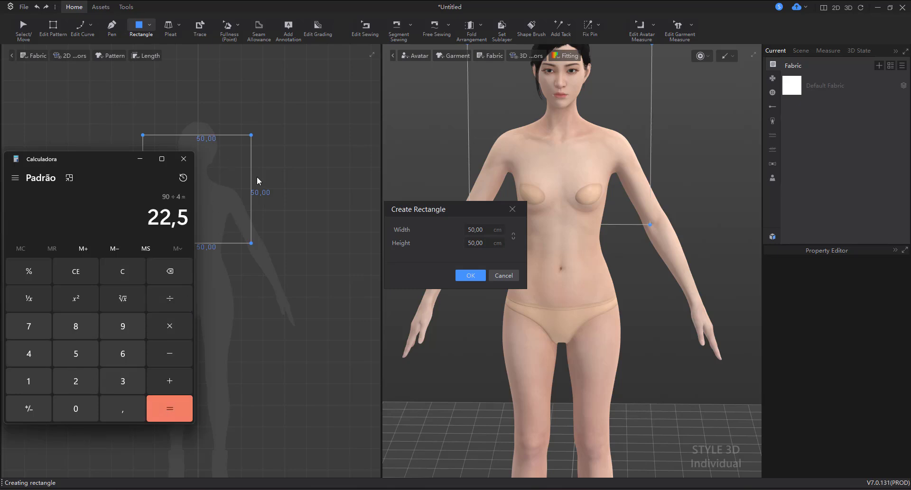
- Set the rectangle's width to 22 cm
double_click(483, 232)
type("22")
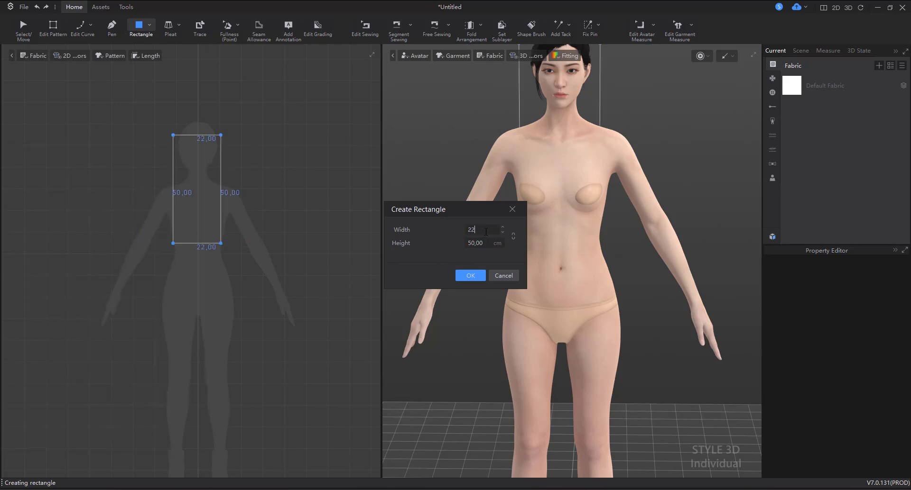
left_click(498, 244)
- Look up the PP values of COMPRIMENTO FRENTE and ALTURA DO QUADRIL in the PDF in Chrome, then return to Style3D
key("alt+Tab")
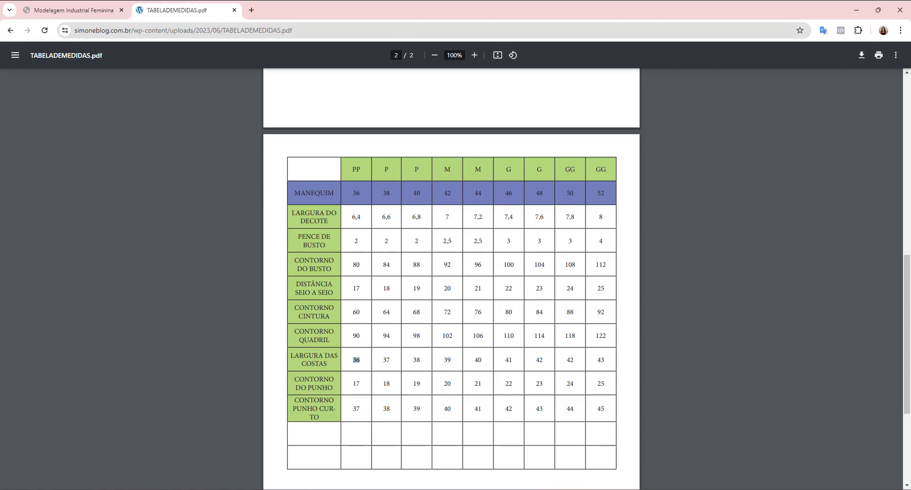
scroll(370, 291, "down", 3)
scroll(409, 251, "up", 2)
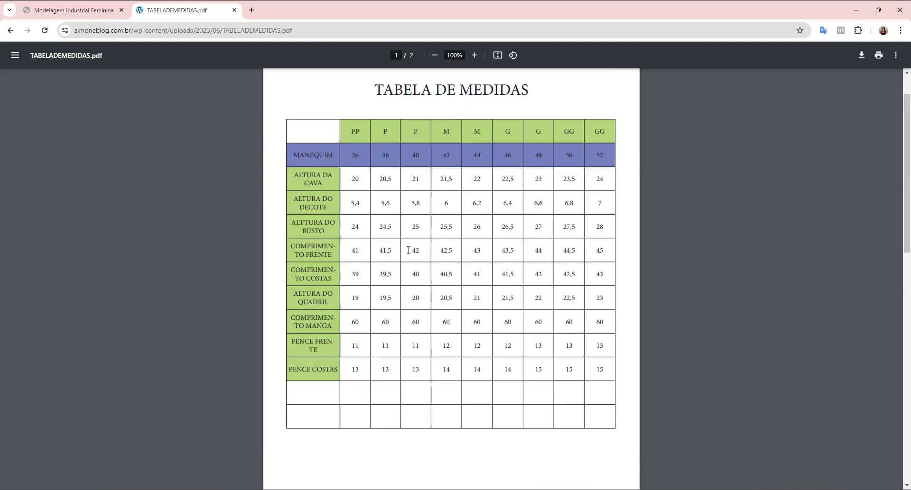
left_click_drag(352, 252, 364, 250)
left_click_drag(352, 298, 363, 299)
key("alt+Tab")
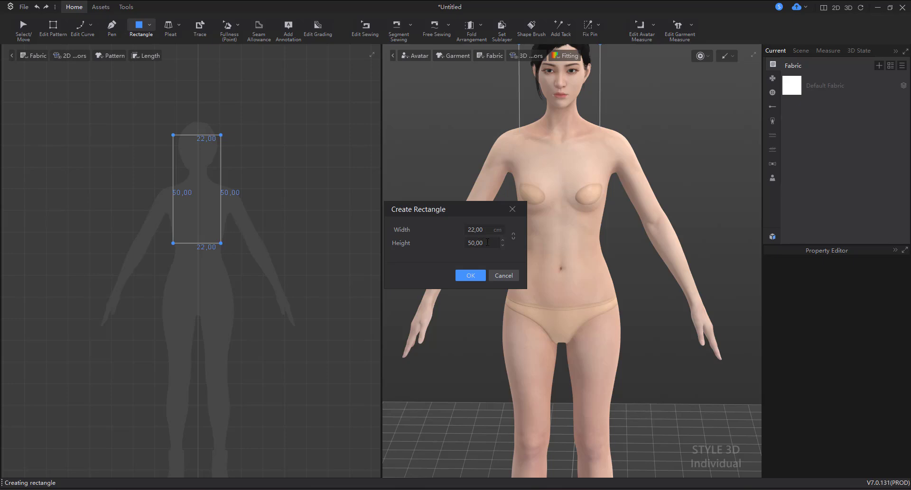
- Create the rectangle pattern with a width of 22.5 cm and a height of 60 cm
left_click(486, 231)
triple_click(490, 230)
type("22,6")
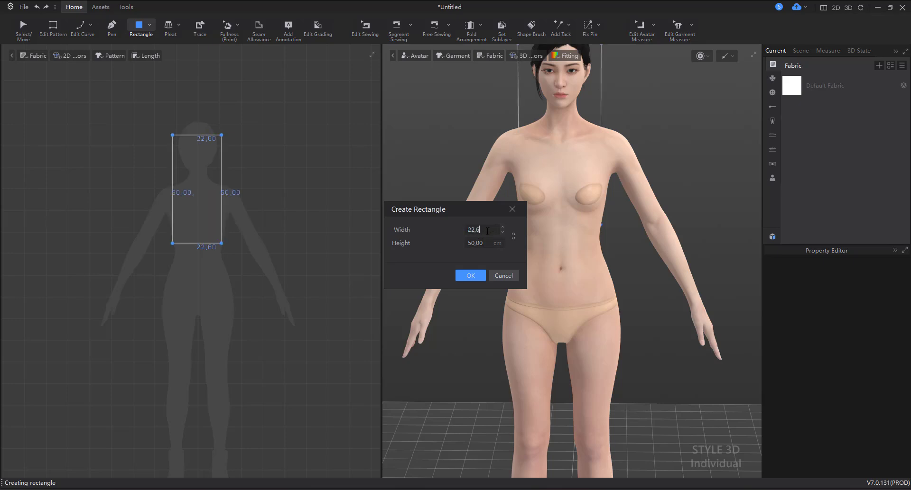
key("BackSpace")
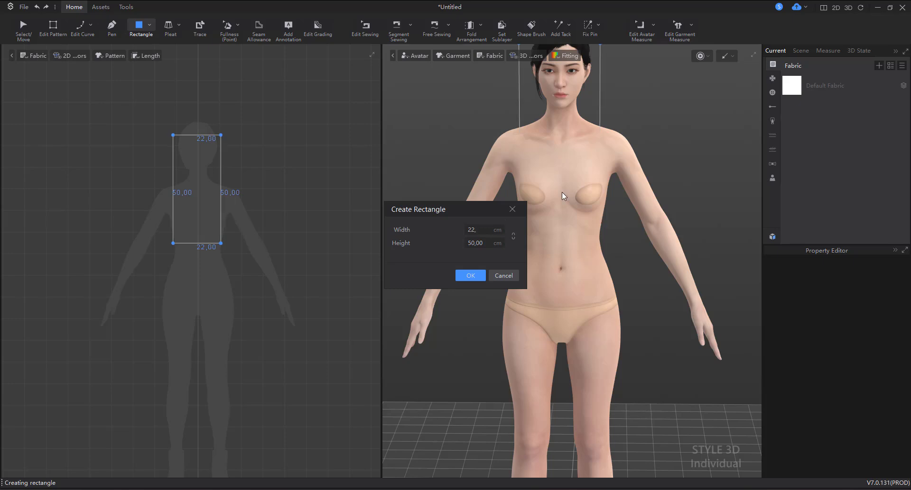
type("5")
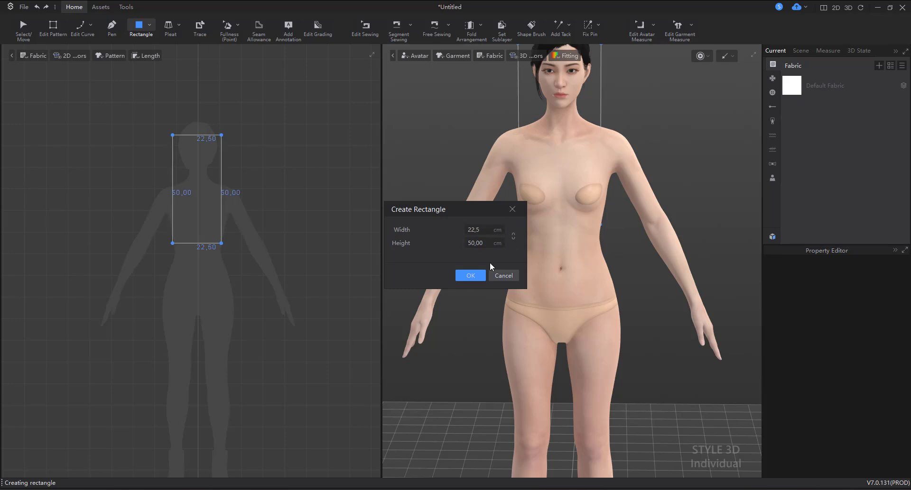
left_click(482, 242)
type("60")
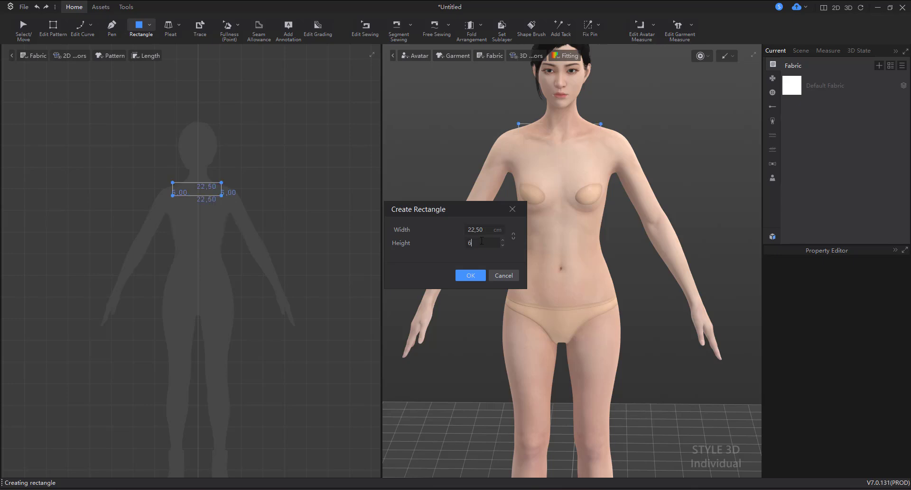
left_click(467, 276)
- Move the rectangle so its left edge meets the silhouette's centre line and its top edge sits at the base of the neck
left_click(24, 26)
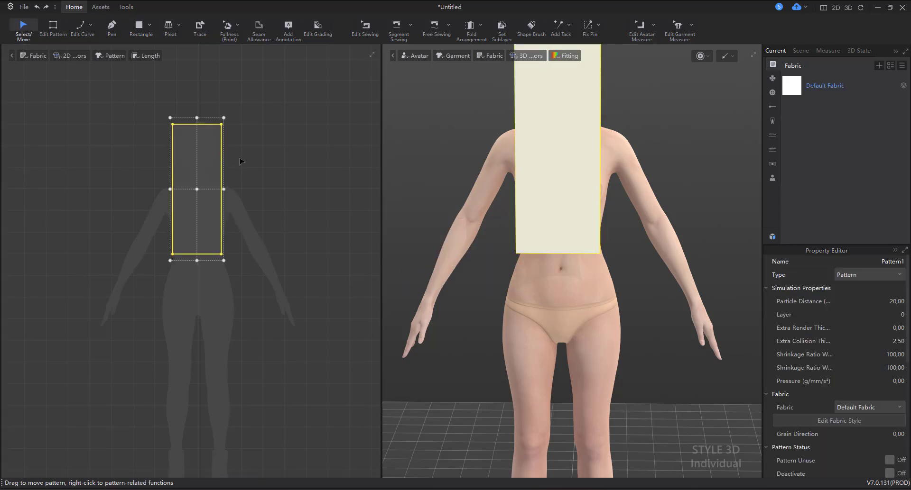
left_click(240, 161)
left_click_drag(196, 197, 162, 233)
scroll(161, 233, "up", 3)
left_click(303, 166)
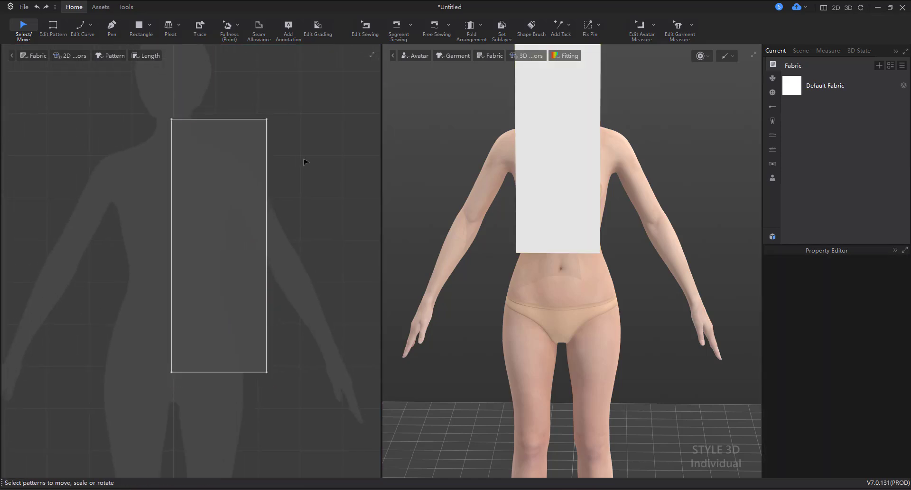
left_click_drag(238, 177, 238, 188)
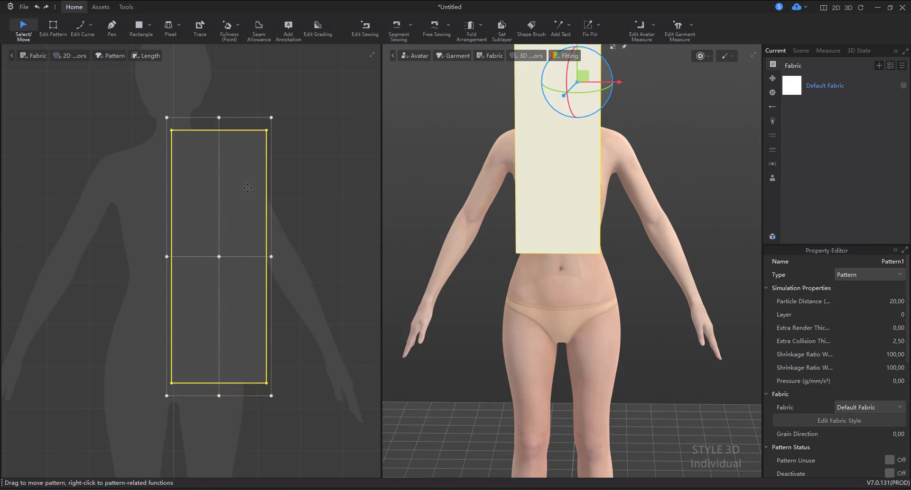
left_click(311, 145)
- Check the PP COMPRIMENTO FRENTE in the PDF in Chrome, and add a Default-direction internal isoline 41 cm from the rectangle's top edge in Style3D
left_click(53, 28)
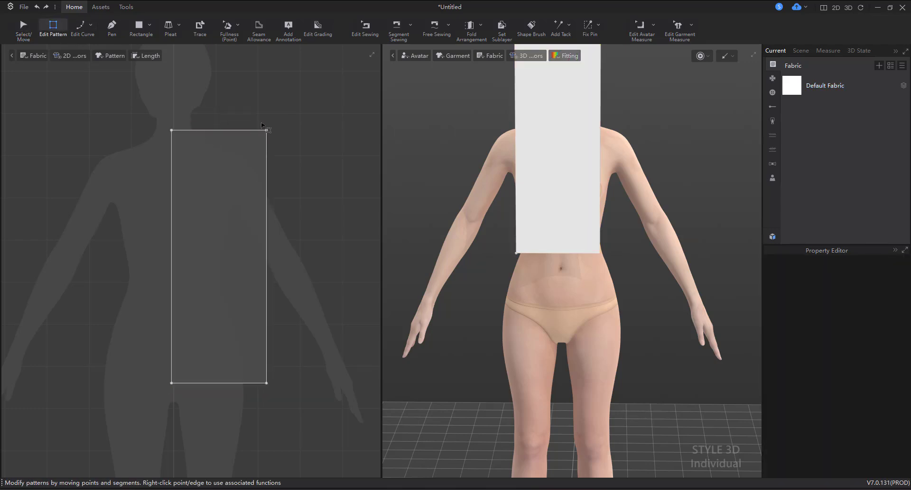
left_click(226, 130)
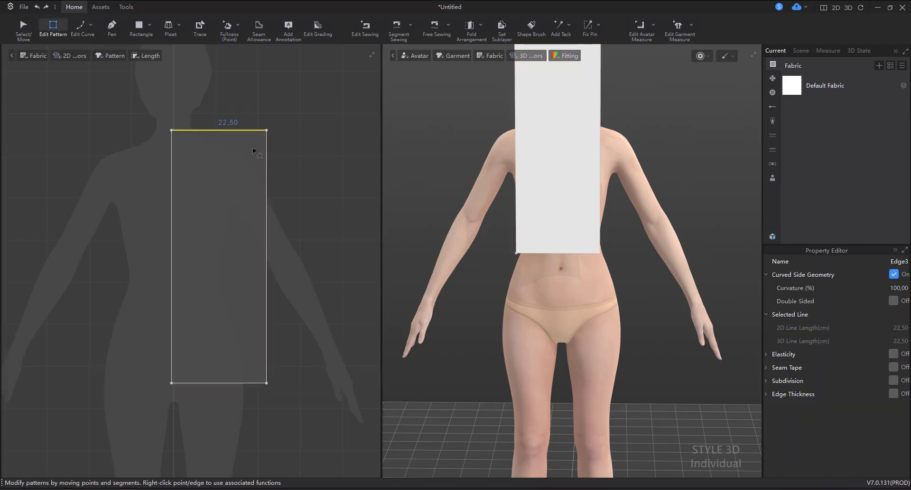
key("alt+Tab")
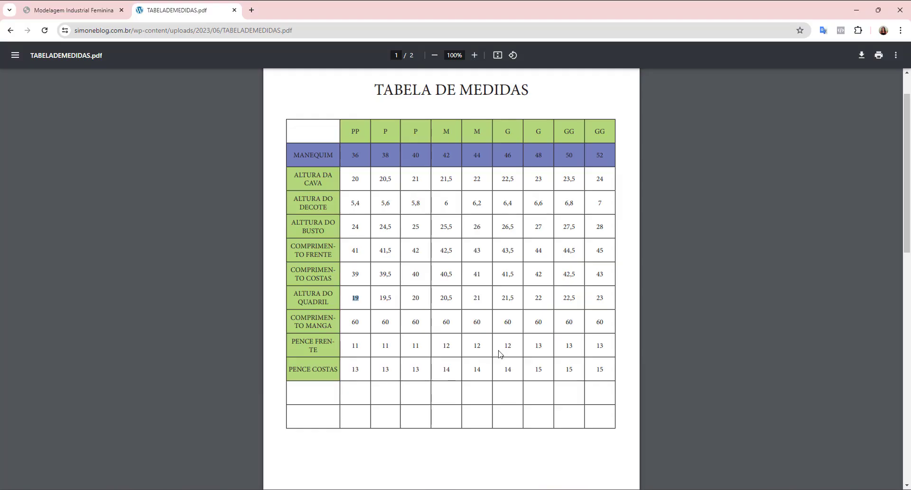
double_click(355, 251)
key("alt+Tab")
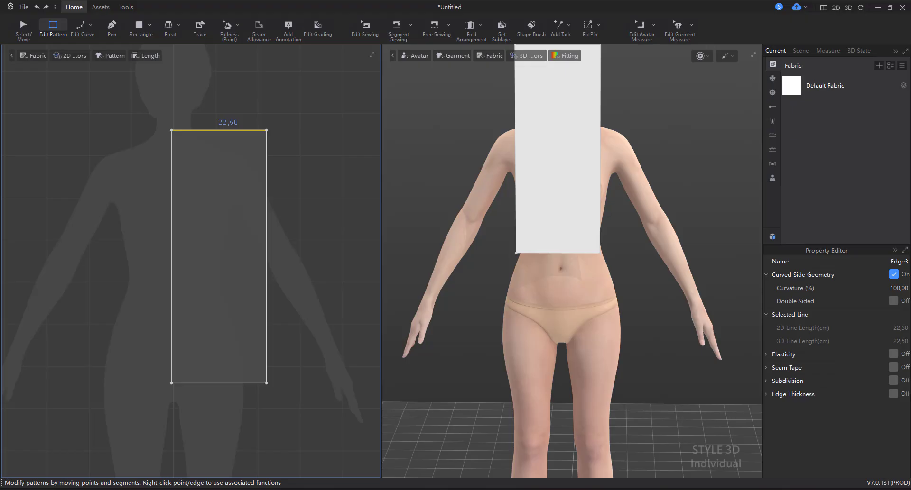
right_click(205, 132)
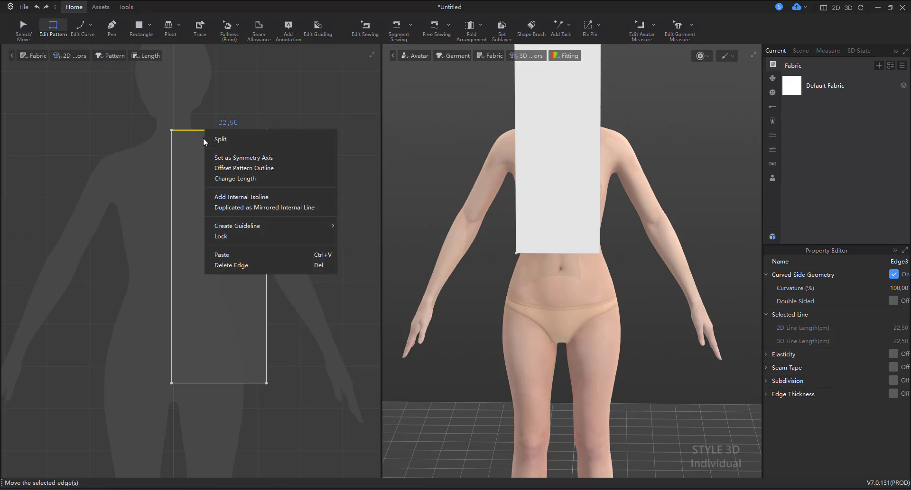
left_click(231, 197)
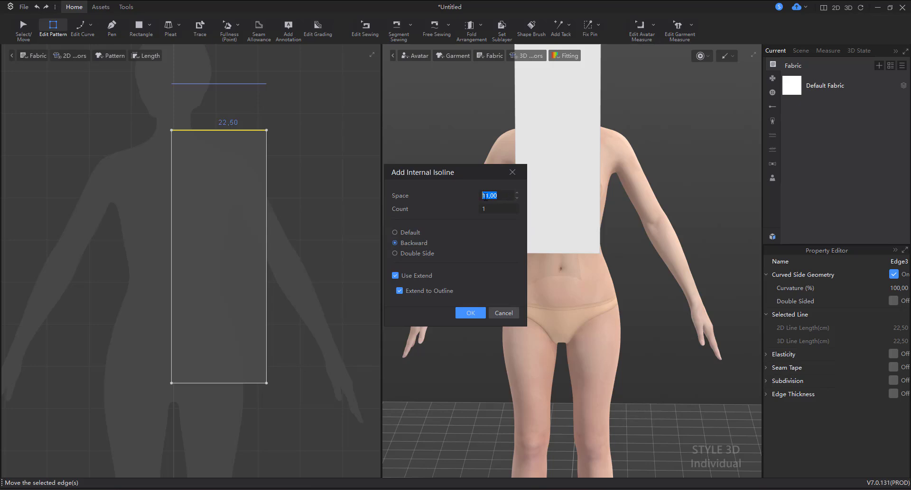
type("41")
left_click(397, 232)
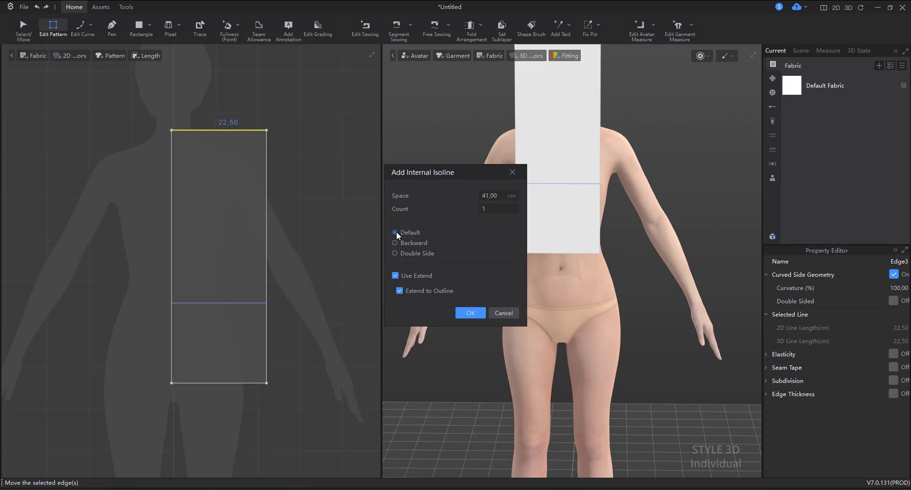
left_click(471, 318)
left_click(231, 245)
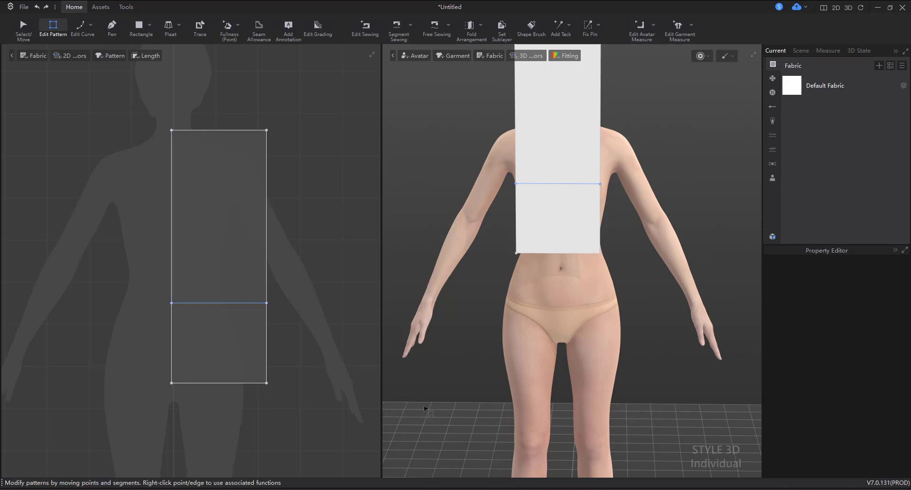
- Check the PP ALTURA DA CAVA in the PDF in Chrome, and add an internal isoline 20 cm below the rectangle's top edge in Style3D
mouse_move(581, 489)
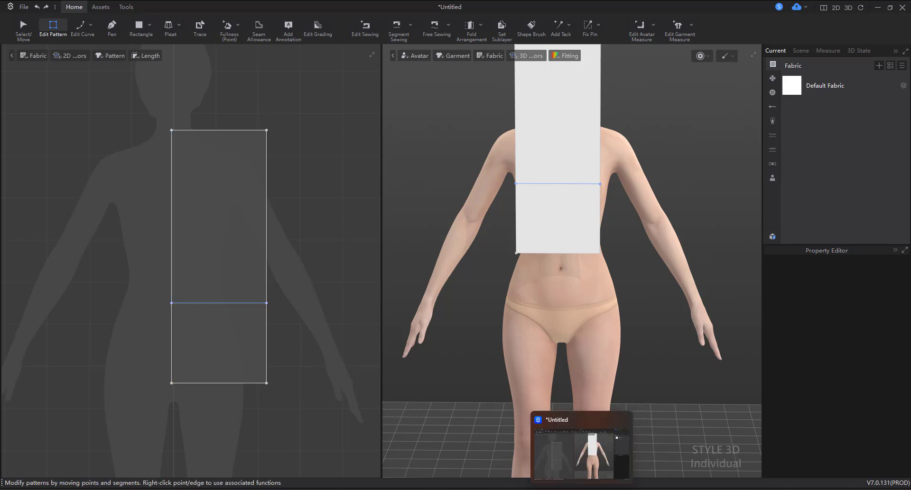
key("alt+Tab")
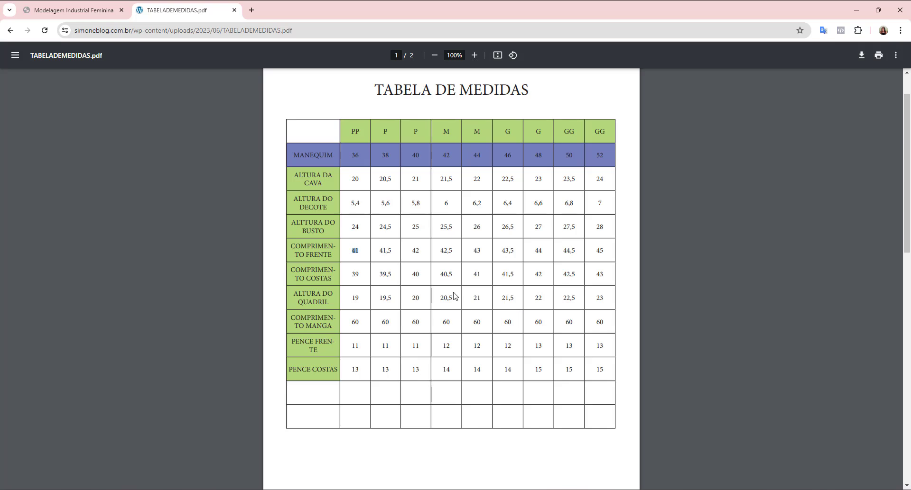
left_click_drag(350, 179, 360, 179)
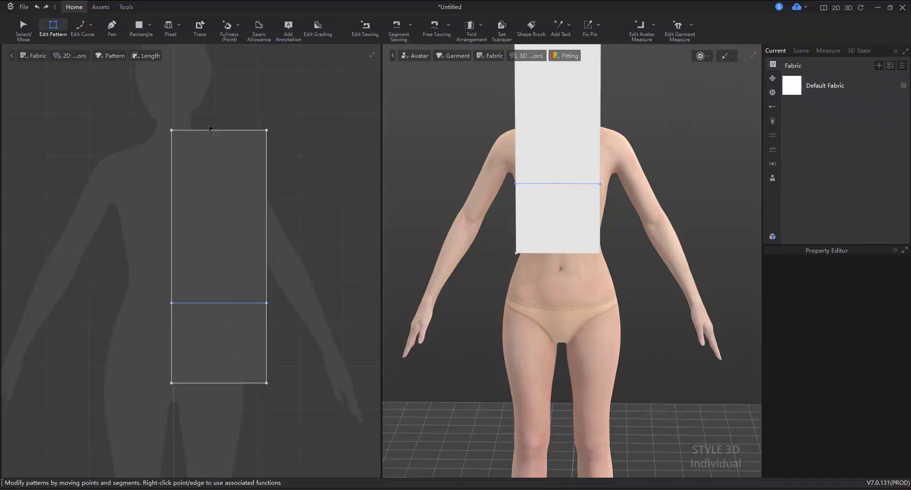
left_click(210, 130)
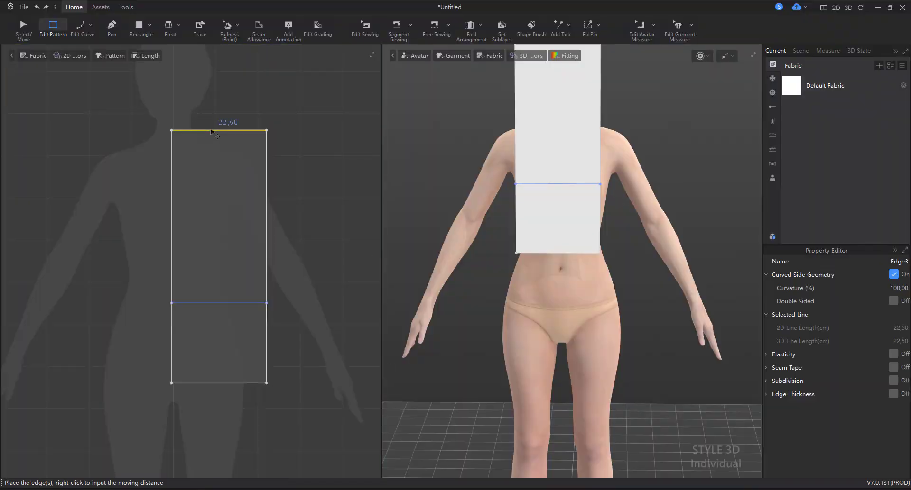
right_click(209, 131)
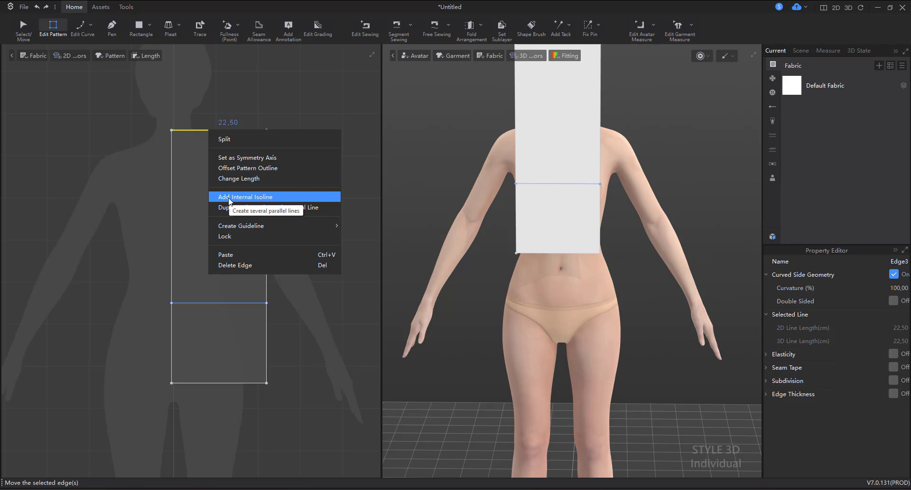
left_click(249, 197)
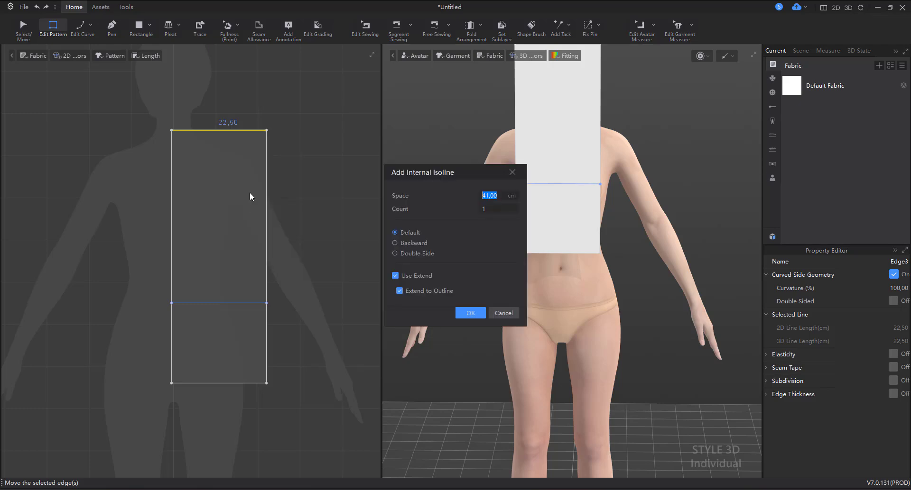
type("20")
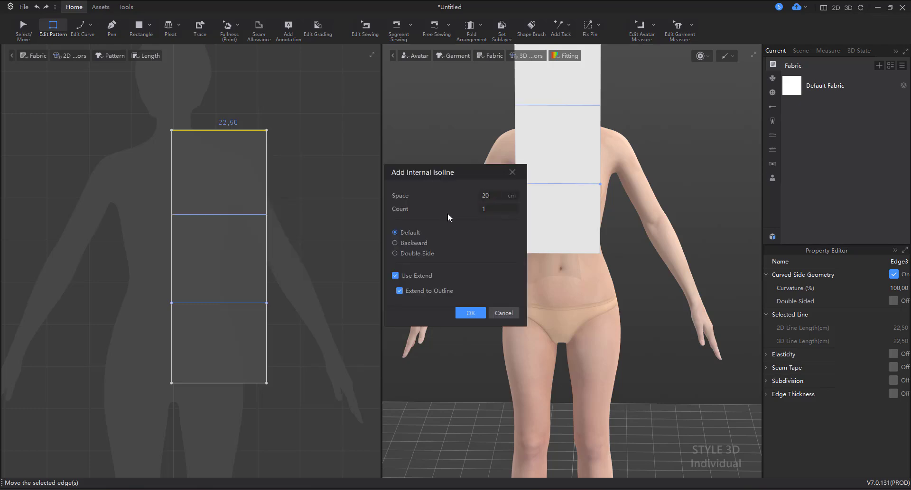
left_click(471, 313)
left_click(335, 236)
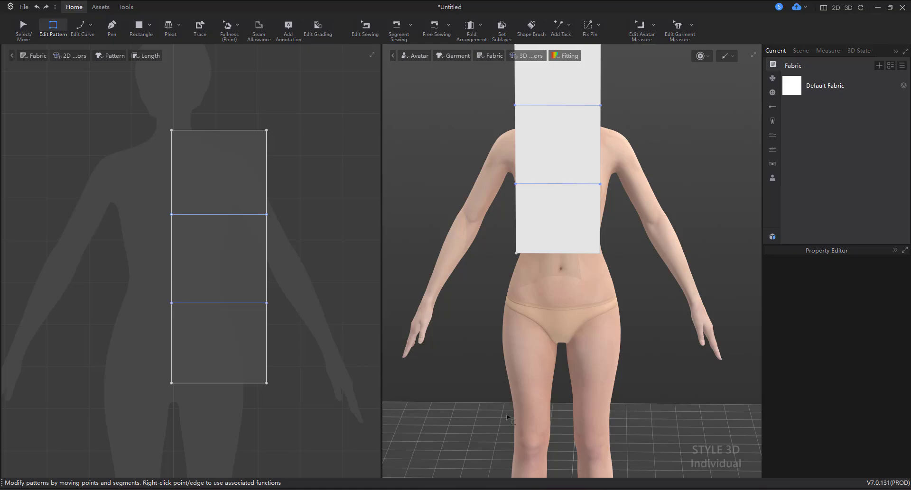
- Check the PP ALTTURA DO BUSTO in the PDF in Chrome, and add an internal isoline 24 cm below the rectangle's top edge in Style3D
key("alt+Tab")
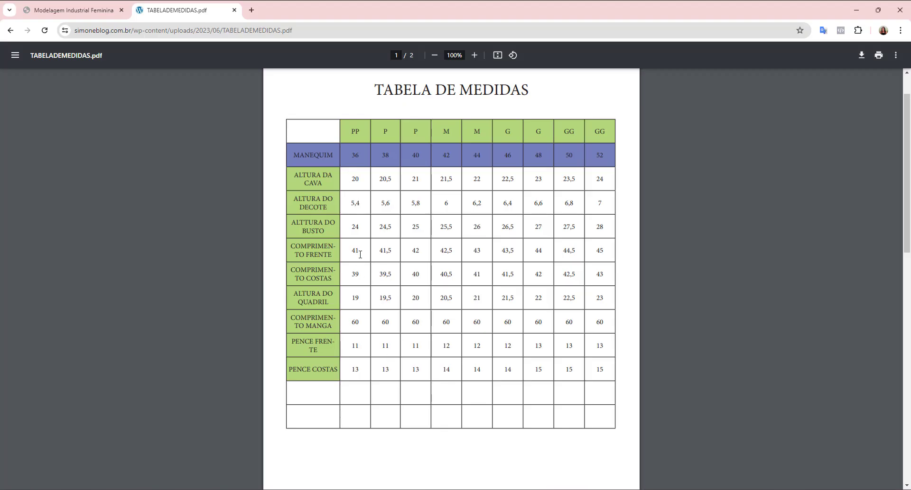
double_click(355, 226)
left_click(856, 10)
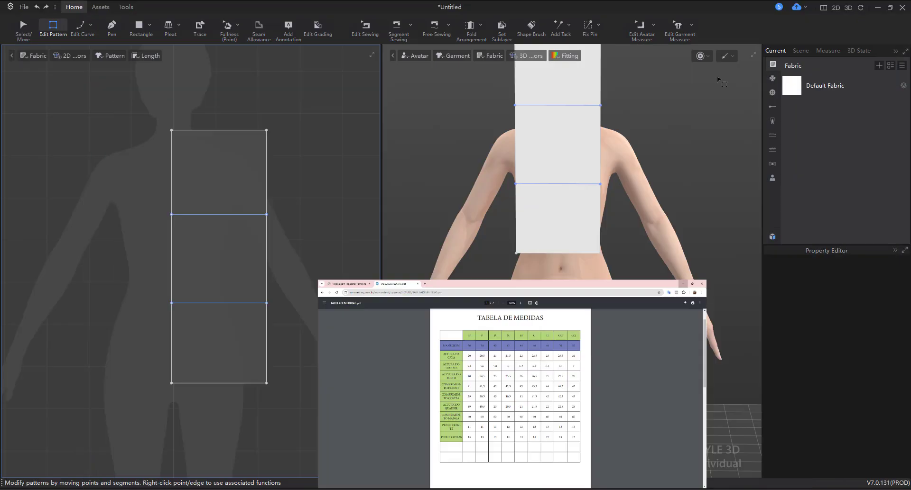
left_click(204, 131)
right_click(204, 131)
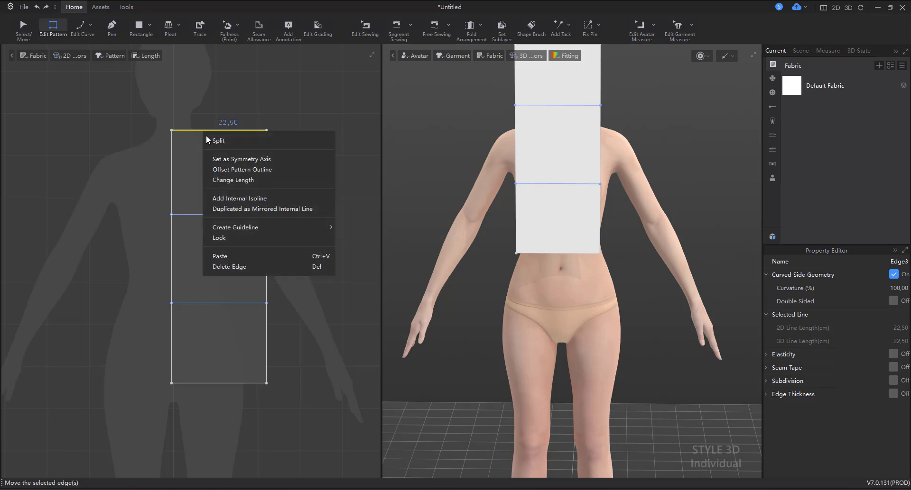
left_click(226, 198)
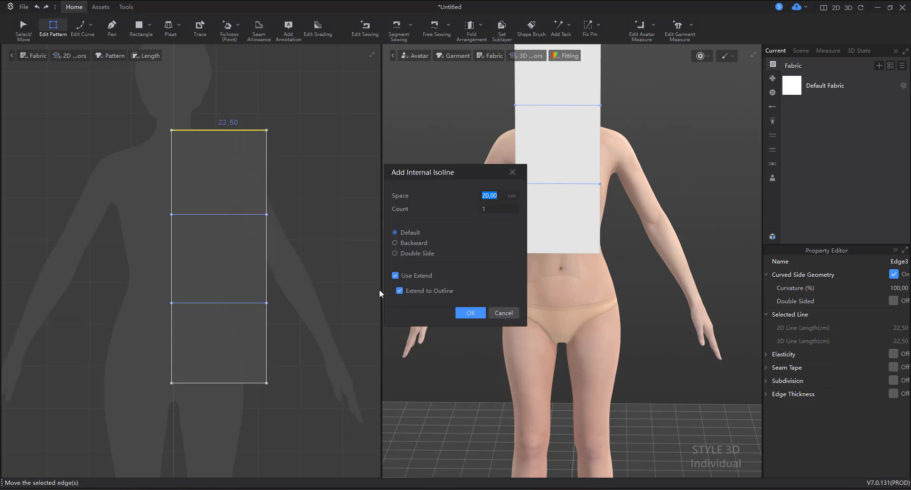
type("24")
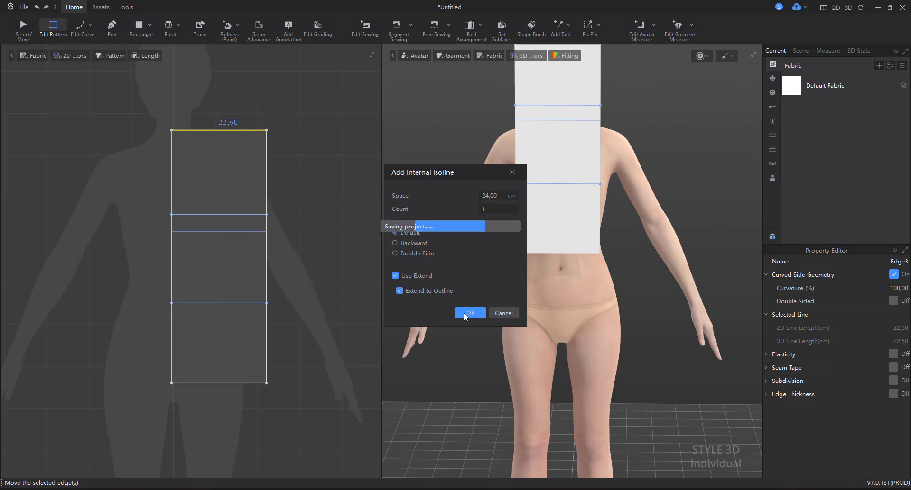
left_click(468, 314)
left_click(345, 251)
- Review the three horizontal isolines, look up the PP value of LARGURA DAS COSTAS in the PDF in Chrome, and return to Style3D
left_click(242, 215)
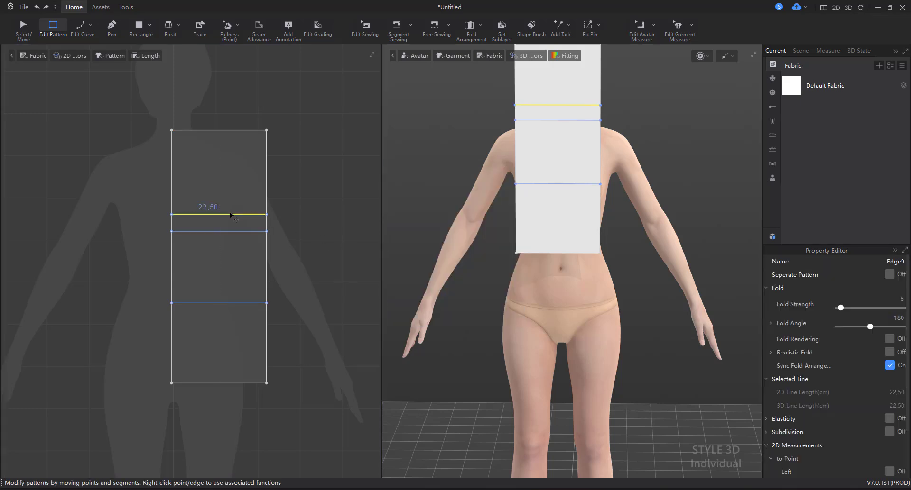
left_click(233, 231)
left_click(249, 303)
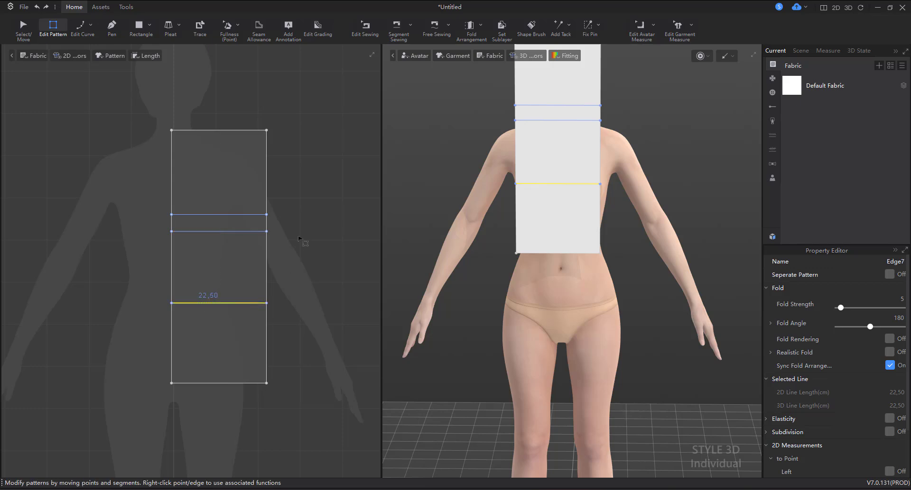
left_click(299, 230)
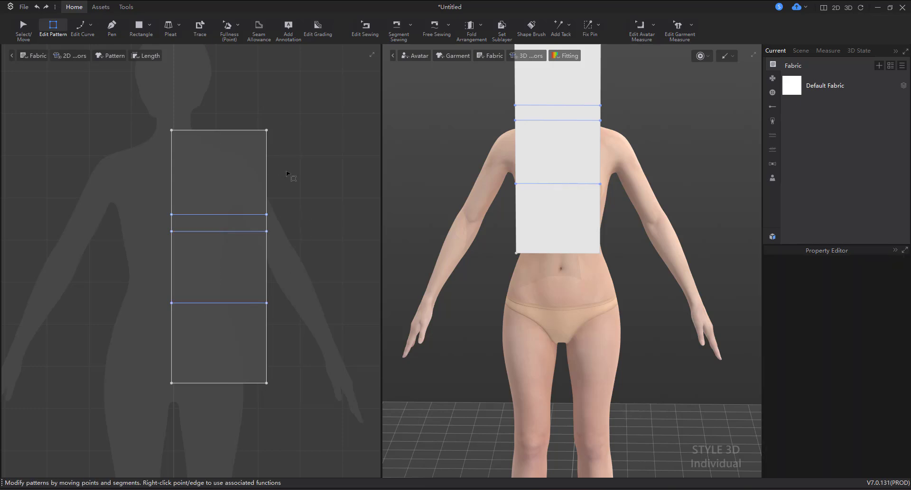
middle_click_drag(291, 155, 311, 173)
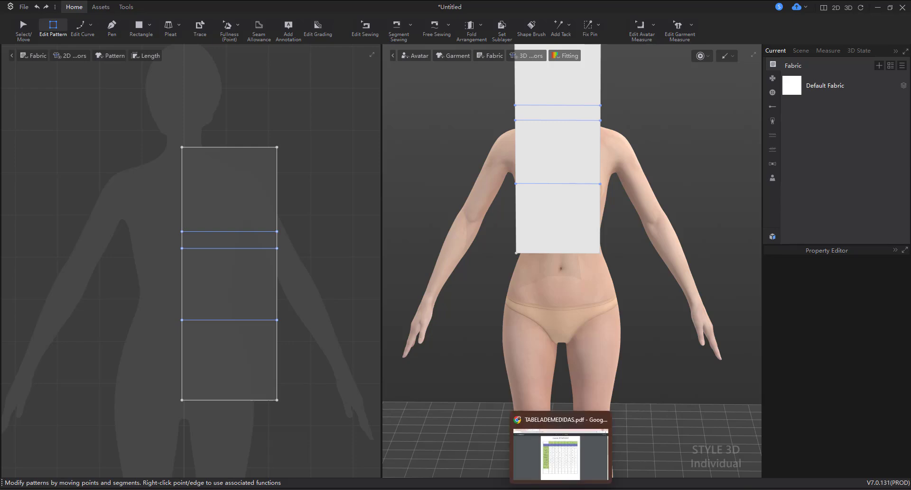
left_click(559, 456)
scroll(345, 308, "down", 12)
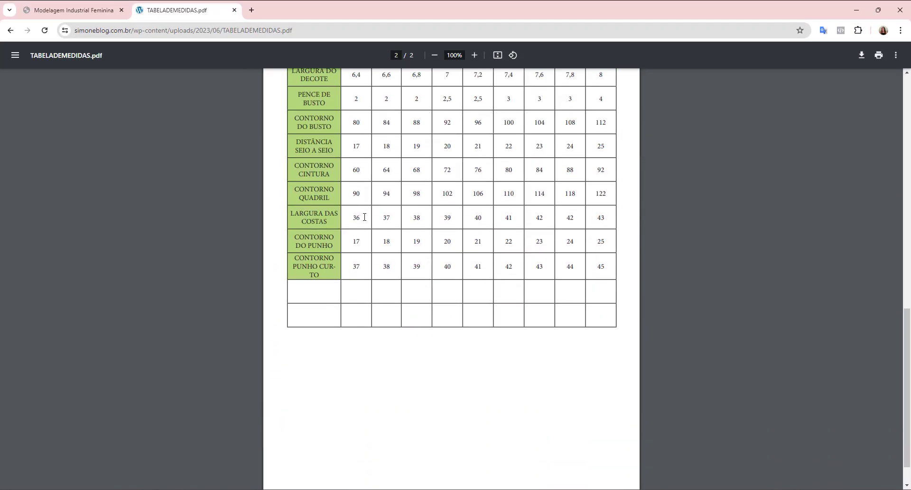
left_click(855, 10)
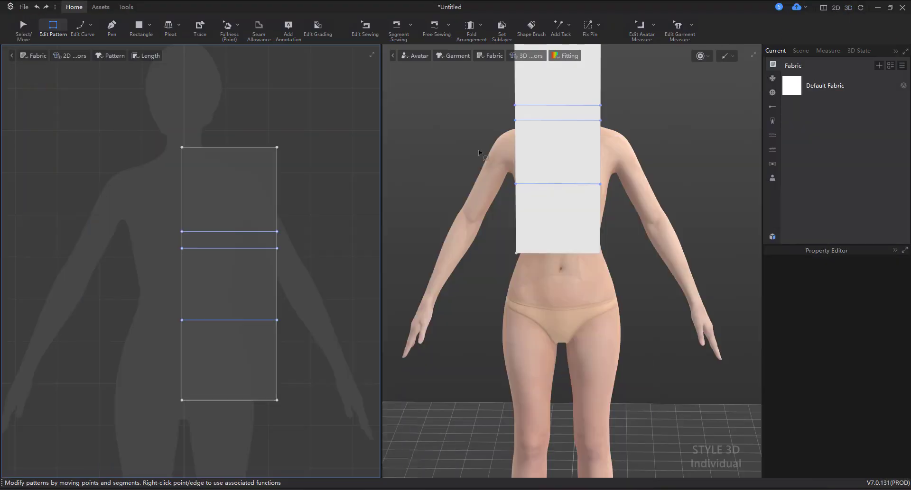
- Add a vertical internal isoline 18 cm from the centre-front edge and shorten it from below so it ends on the armhole line
left_click(182, 177)
right_click(183, 177)
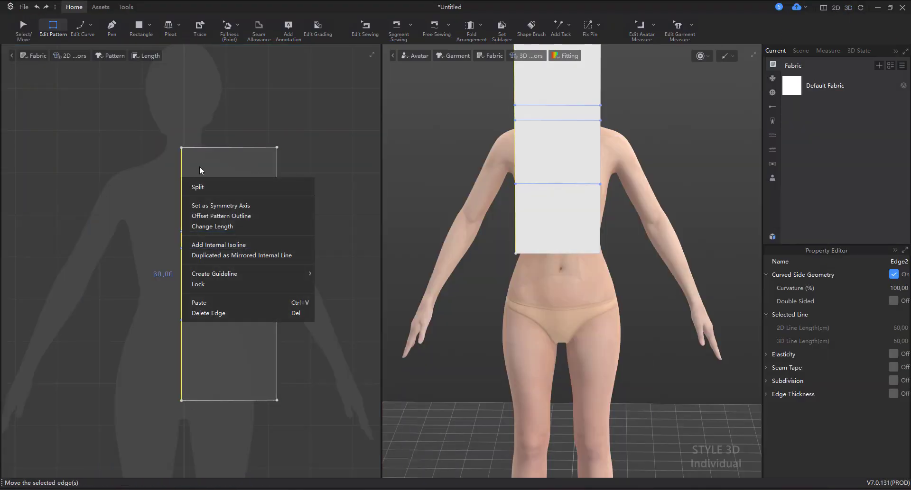
key("Escape")
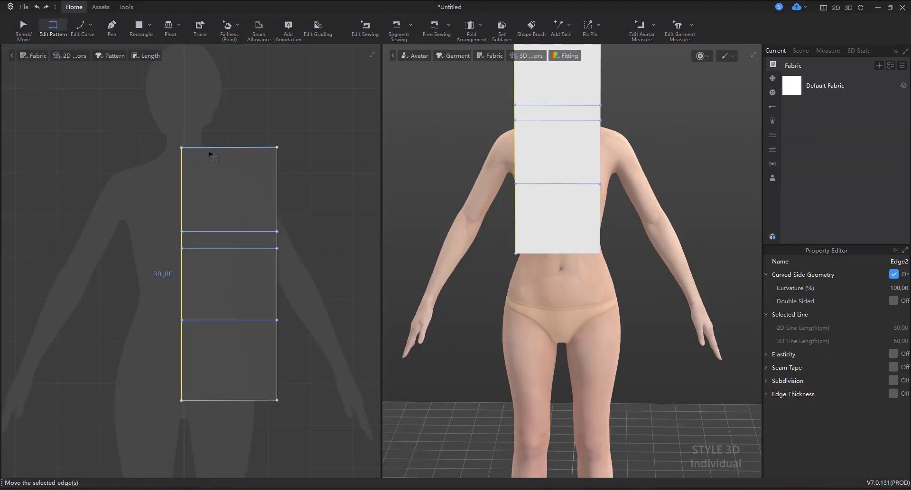
right_click(183, 179)
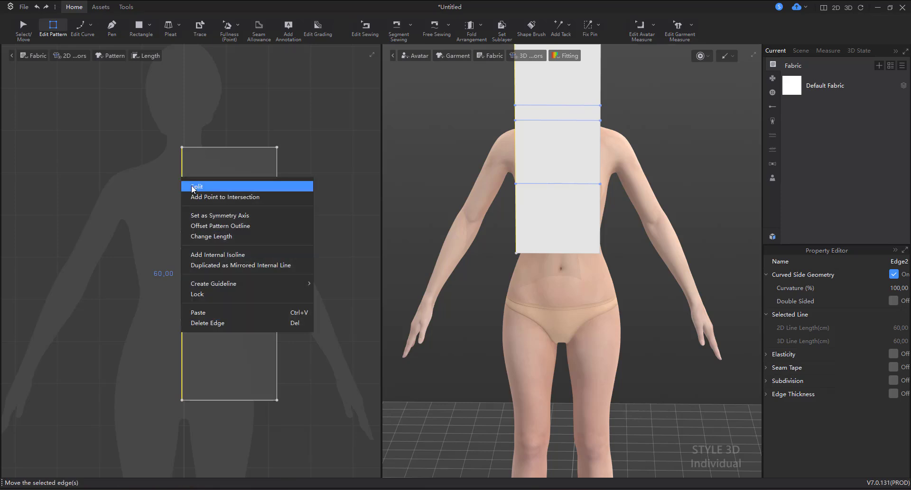
left_click(228, 250)
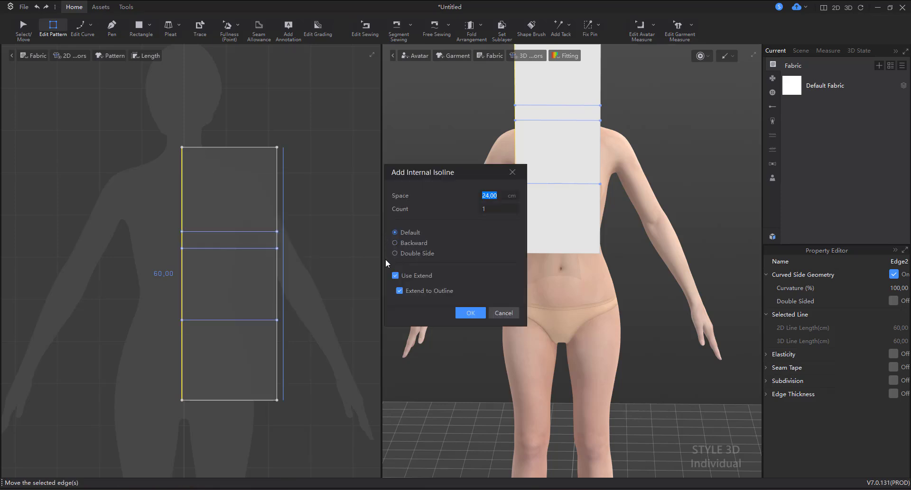
type("18")
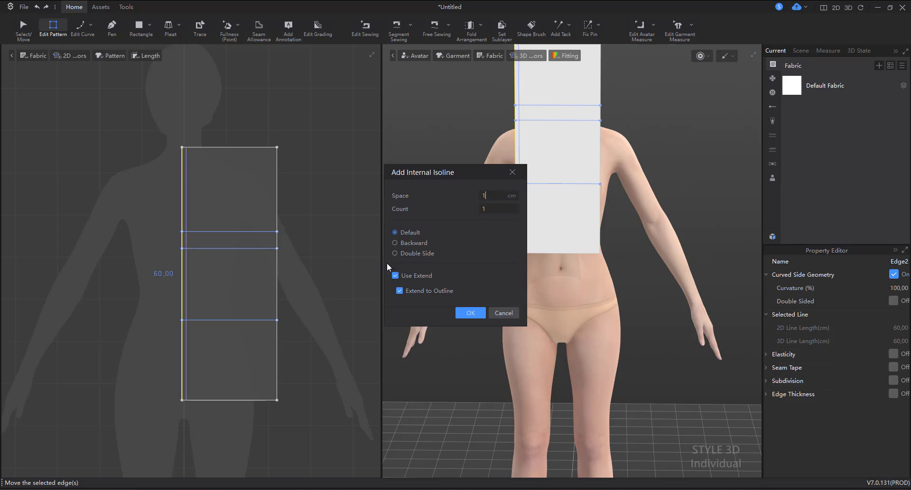
left_click(470, 314)
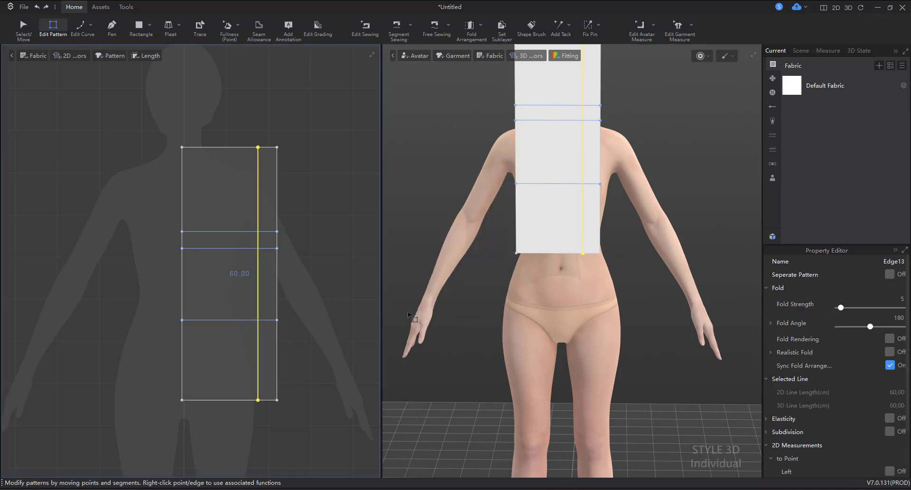
left_click(305, 262)
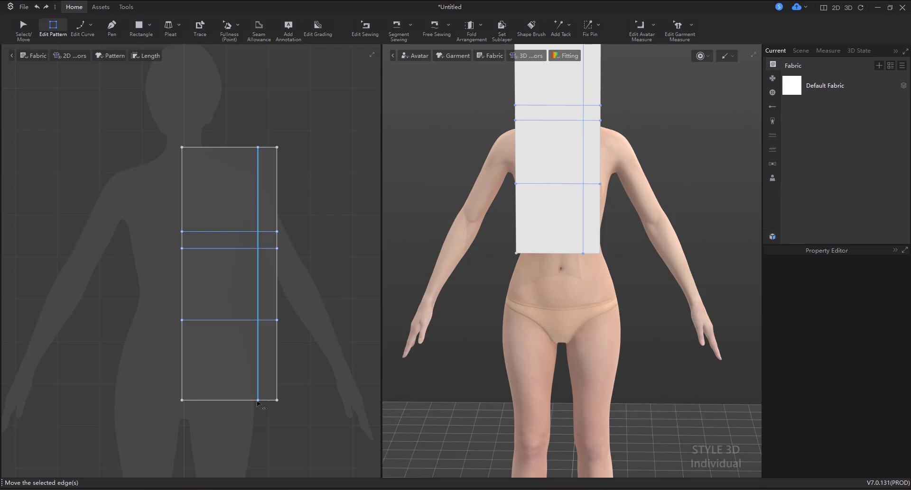
left_click_drag(258, 401, 258, 231)
left_click(327, 224)
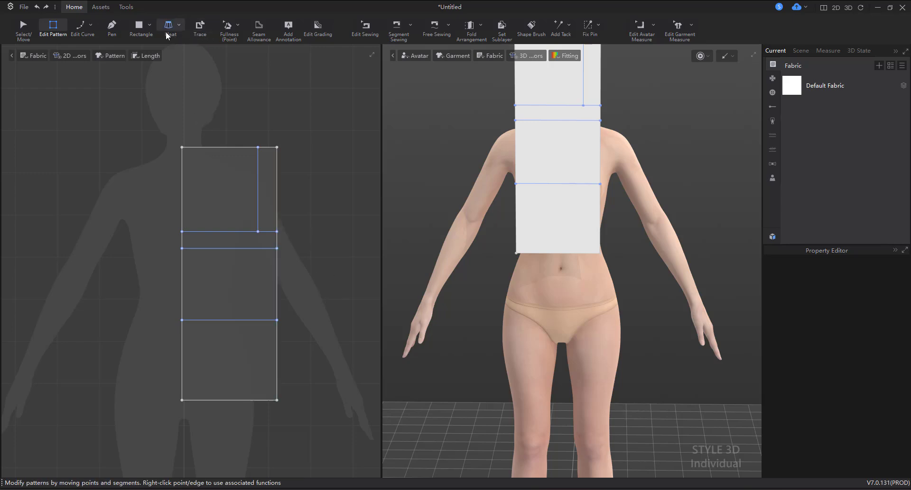
- Add a point on the vertical back-width line 4 cm below the rectangle's top edge
left_click(150, 26)
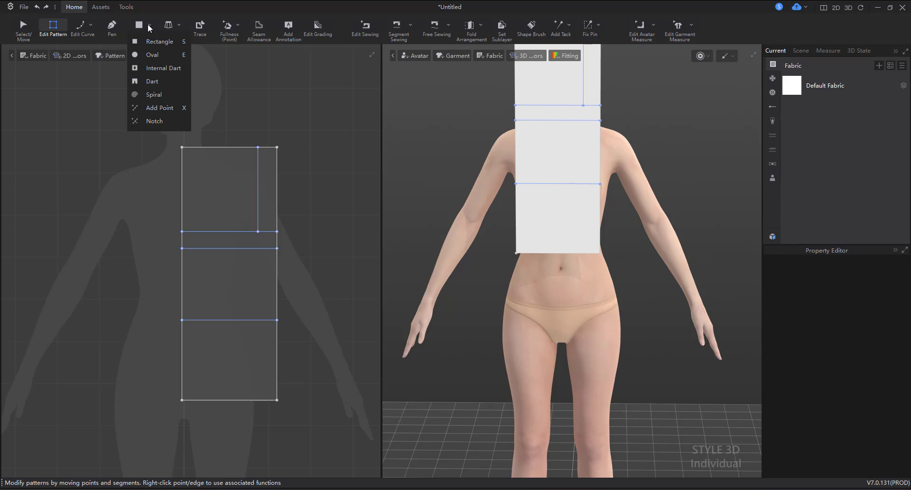
left_click(180, 109)
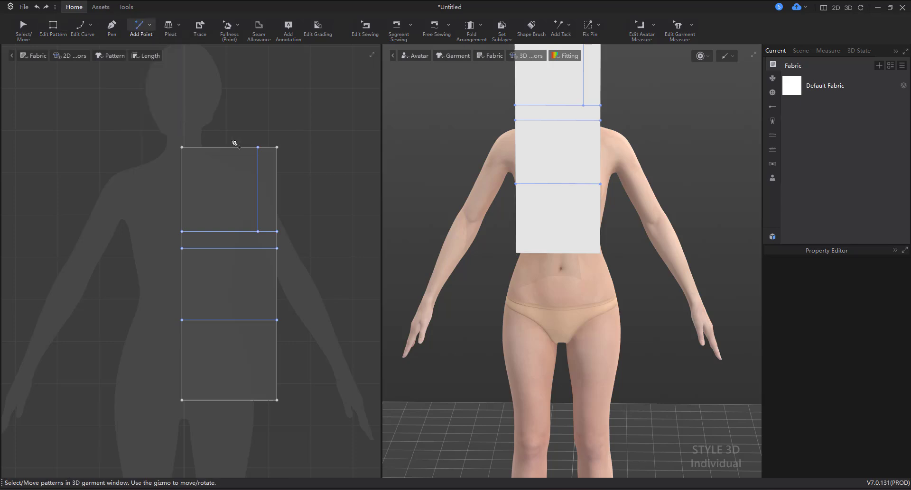
left_click(258, 160)
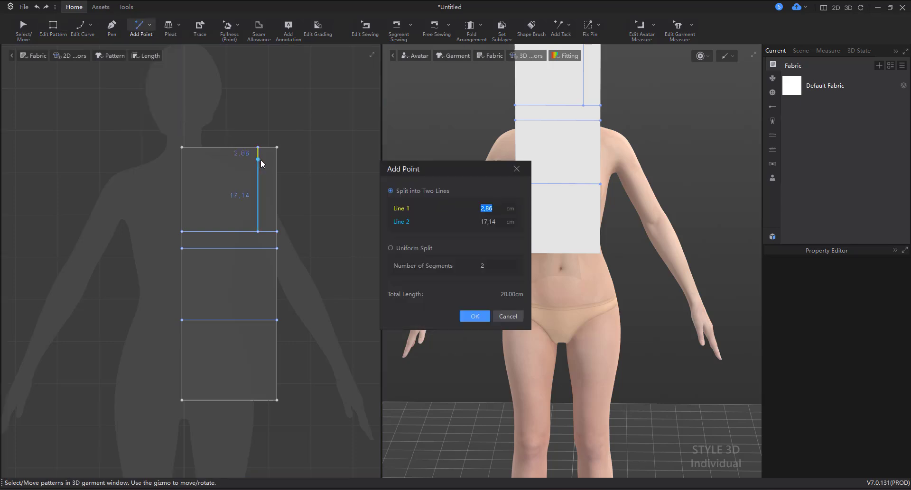
type("4")
left_click(469, 317)
left_click(52, 28)
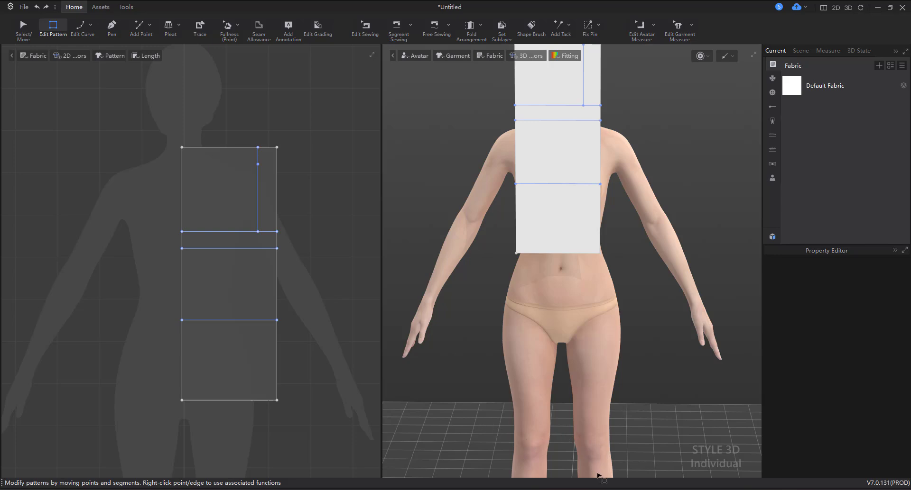
- Check the PP LARGURA DO DECOTE in the PDF in Chrome, and add a point 6,4 cm from the centre-front corner along the top edge in Style3D
key("alt+Tab")
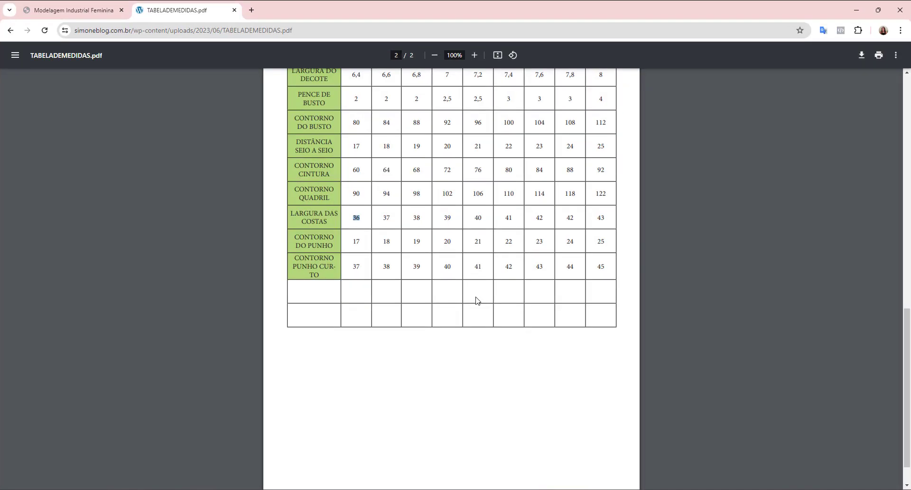
scroll(353, 157, "up", 3)
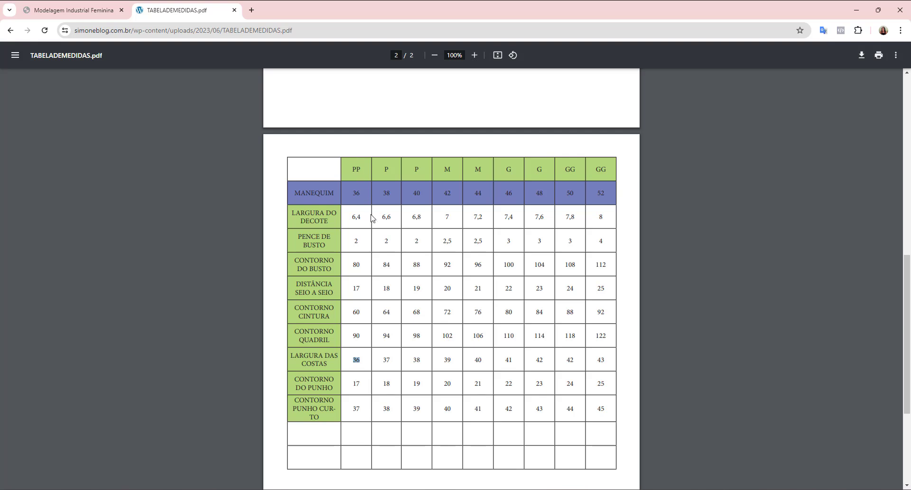
left_click_drag(352, 217, 365, 220)
key("alt+Tab")
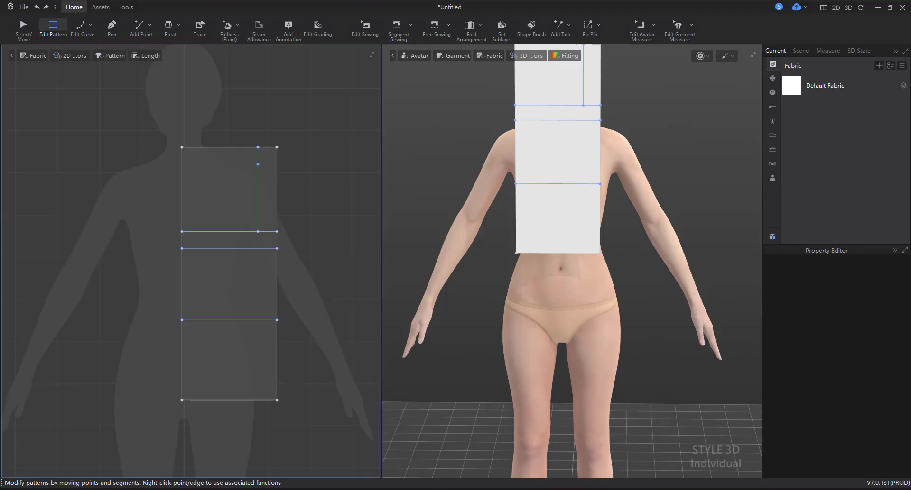
key("x")
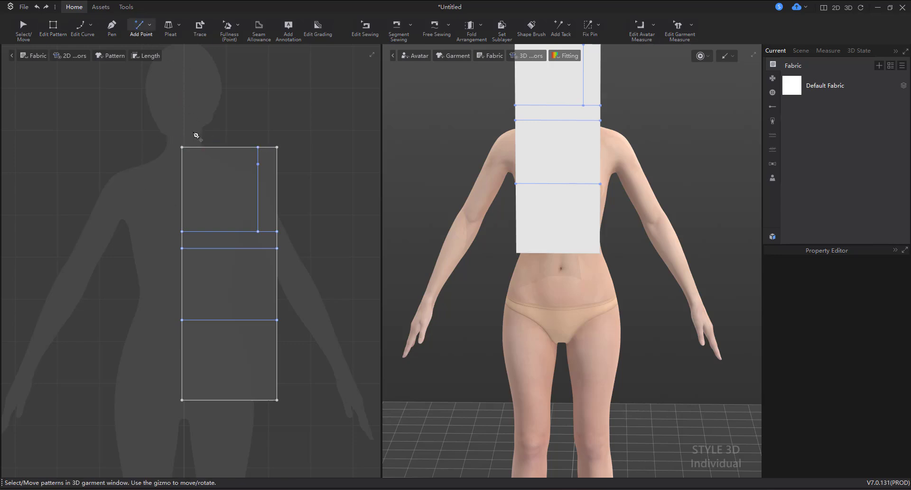
right_click(195, 147)
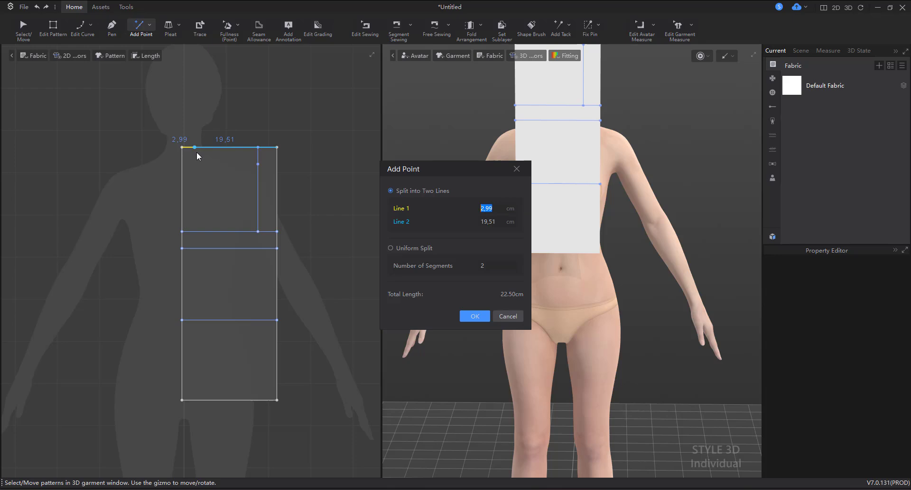
type("6,4")
left_click(474, 315)
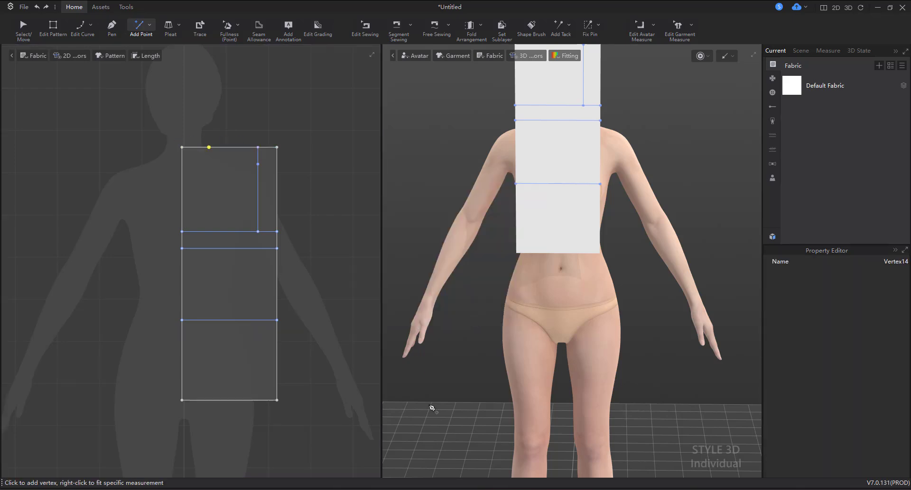
- Check the PP ALTURA DO DECOTE in the PDF in Chrome, and add a point 5,4 cm down the centre-front edge in Style3D
left_click(551, 457)
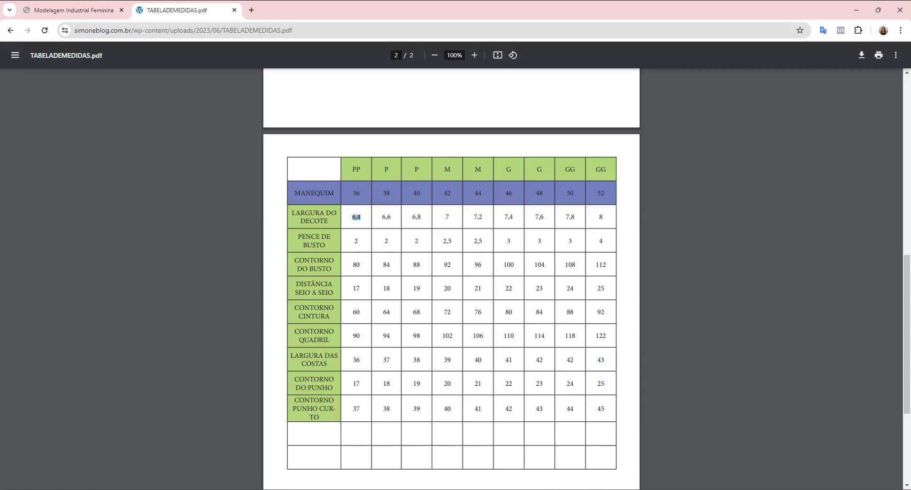
scroll(388, 333, "up", 5)
scroll(388, 334, "up", 4)
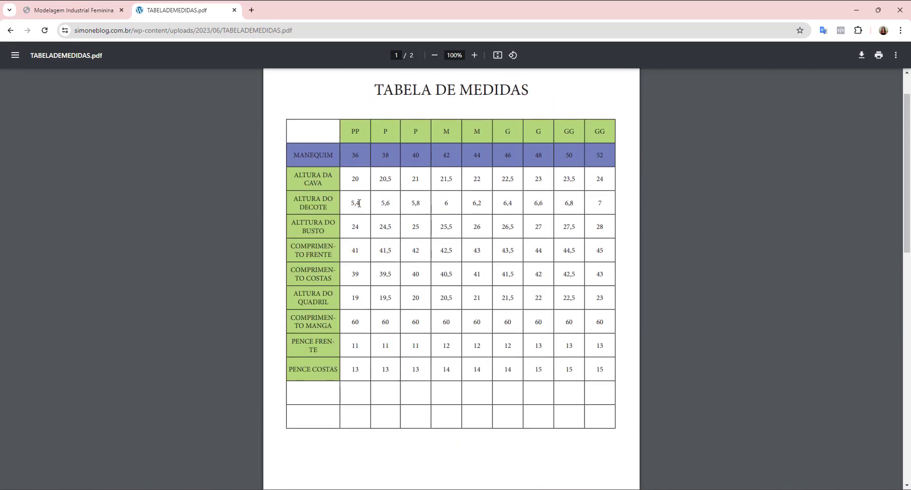
double_click(354, 202)
key("alt+Tab")
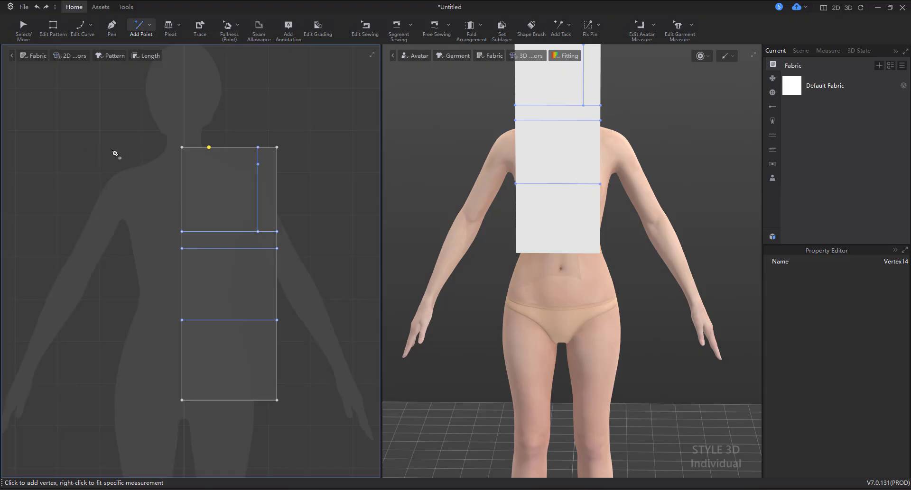
right_click(182, 165)
type("5,4")
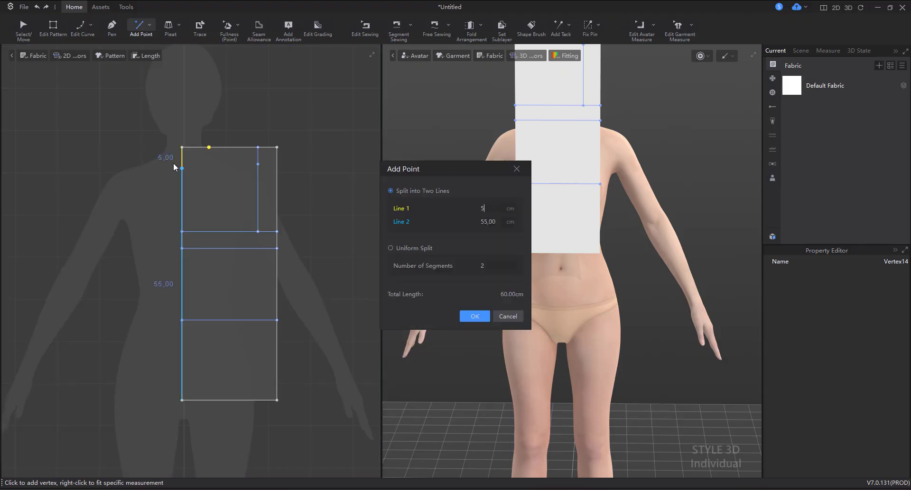
left_click(474, 315)
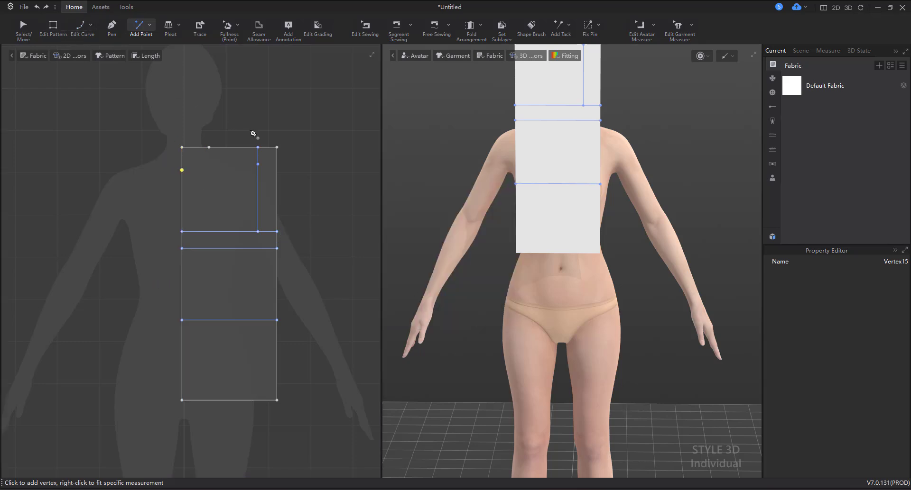
- Draw a straight internal shoulder line from the neck-width point on the top edge to the 4 cm point on the back-width line
left_click(113, 26)
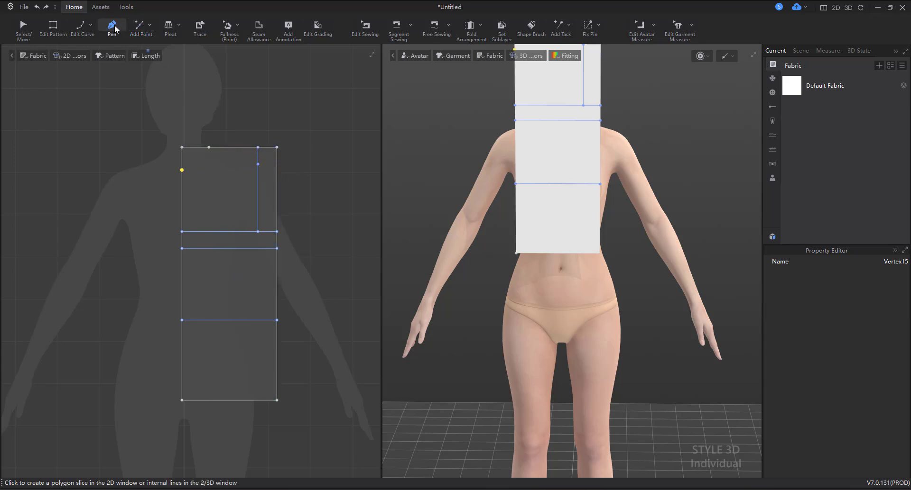
left_click(208, 147)
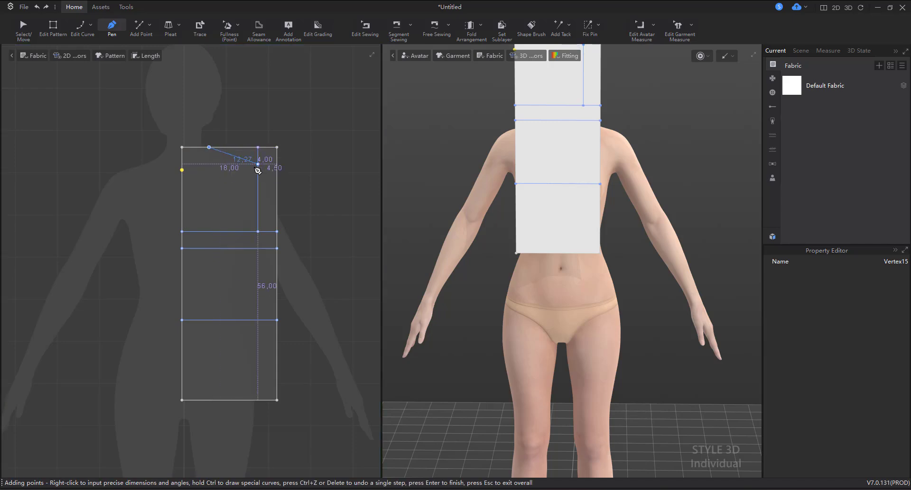
double_click(258, 165)
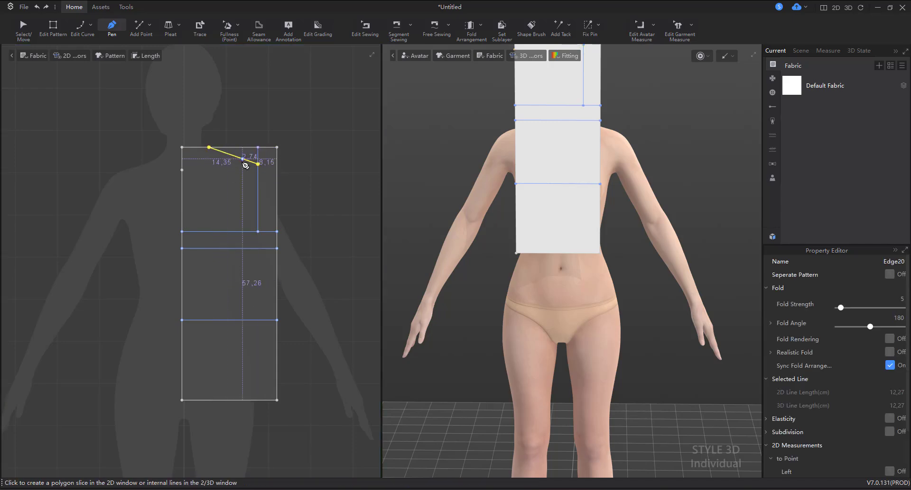
- Draw a curved internal neckline about 9.7 cm long from the neck-depth point on the centre front to the neck-width point, and deselect it
left_click(183, 170)
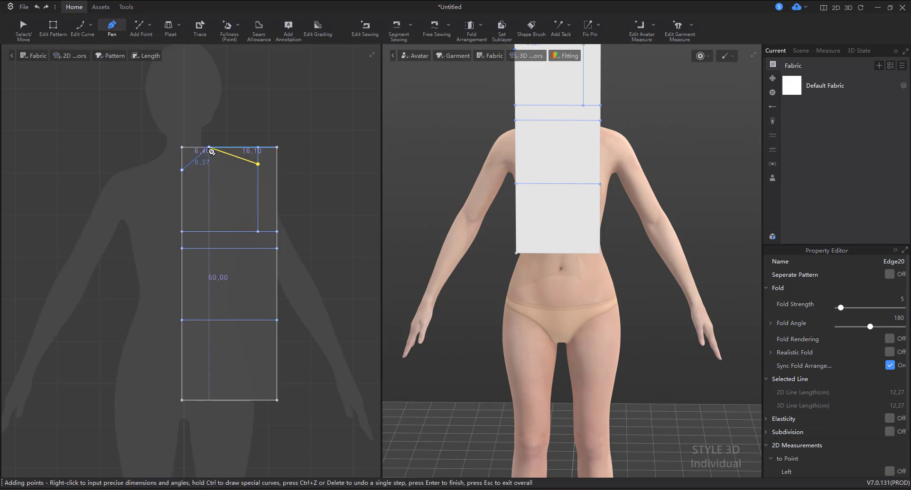
left_click_drag(209, 148, 209, 123)
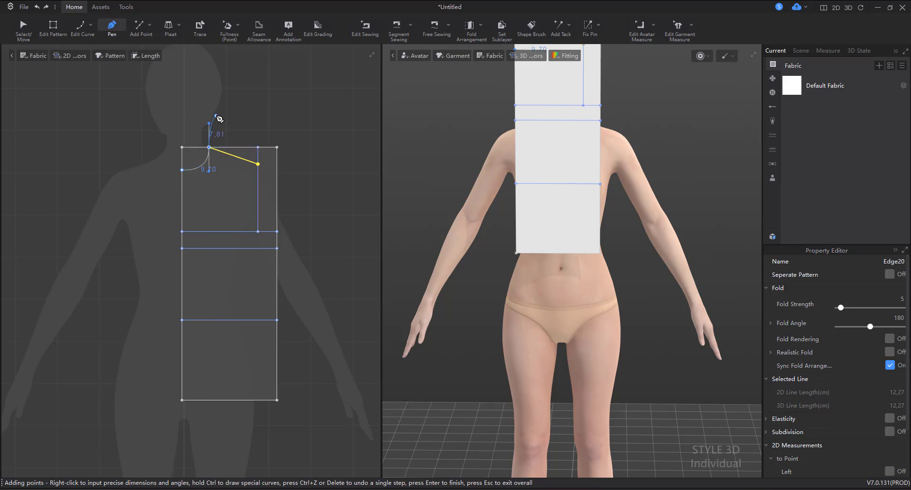
key("Return")
scroll(247, 201, "up", 1)
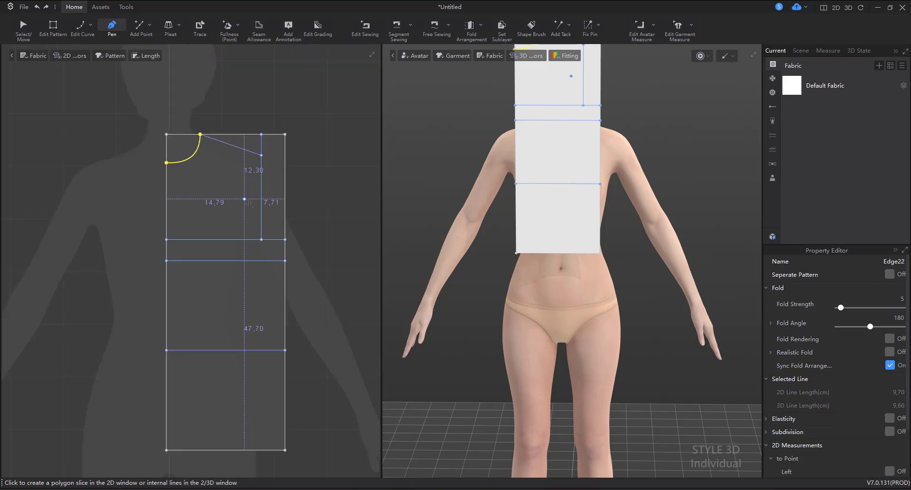
scroll(246, 201, "up", 1)
left_click(54, 27)
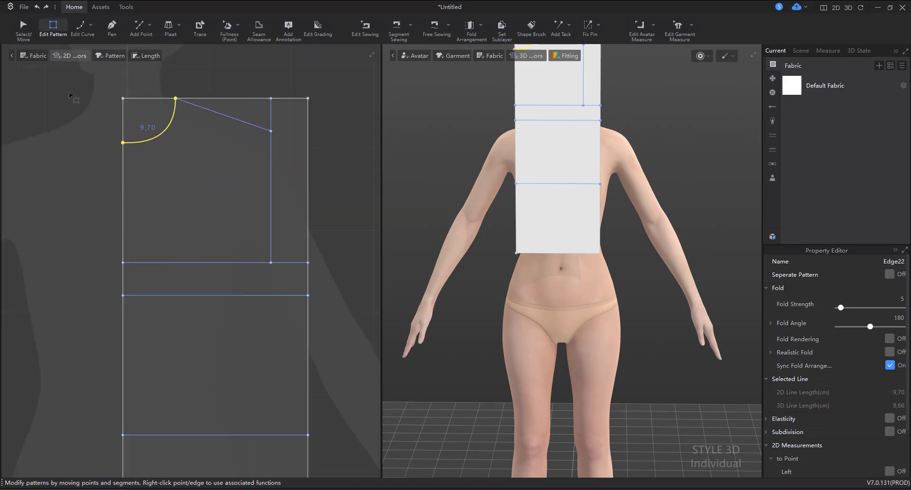
left_click(71, 97)
- Draw a horizontal internal line about 3.3 cm long from the neckline's centre-front end as a check on the curve, and remove it
left_click(112, 27)
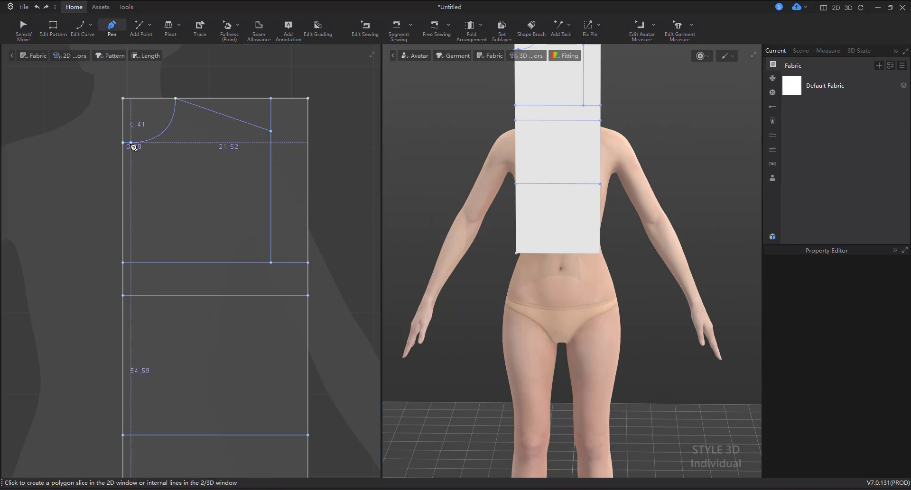
scroll(131, 146, "up", 2)
scroll(128, 149, "up", 2)
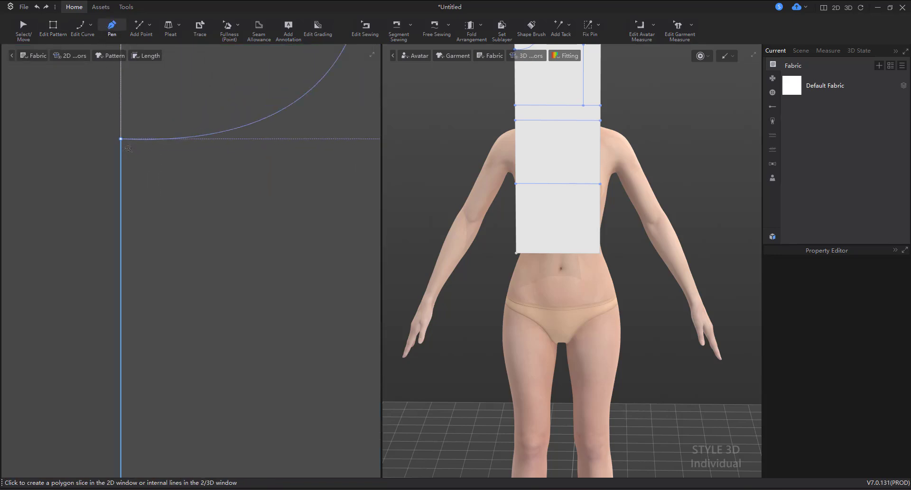
left_click(121, 139)
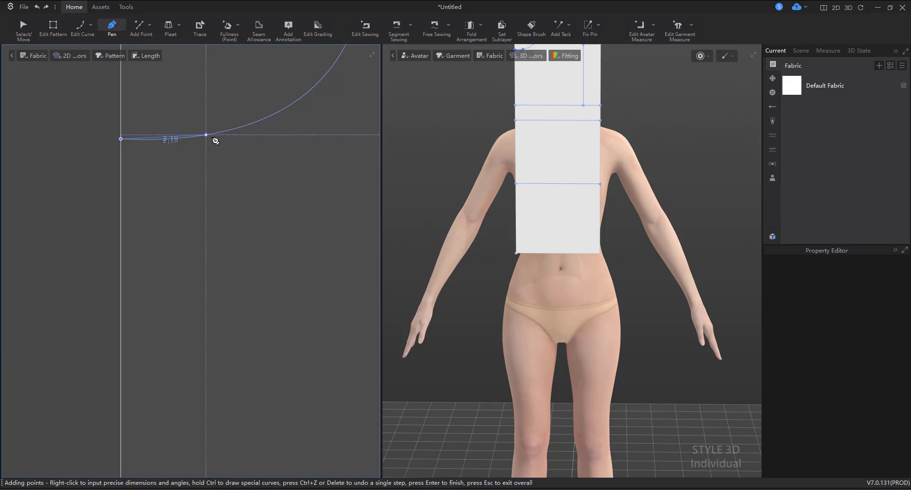
double_click(249, 139)
scroll(183, 223, "down", 2)
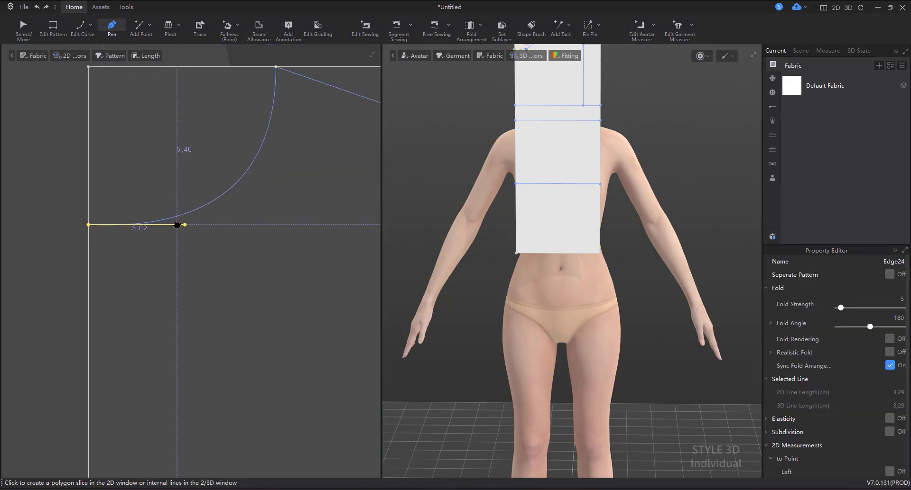
scroll(159, 241, "down", 4)
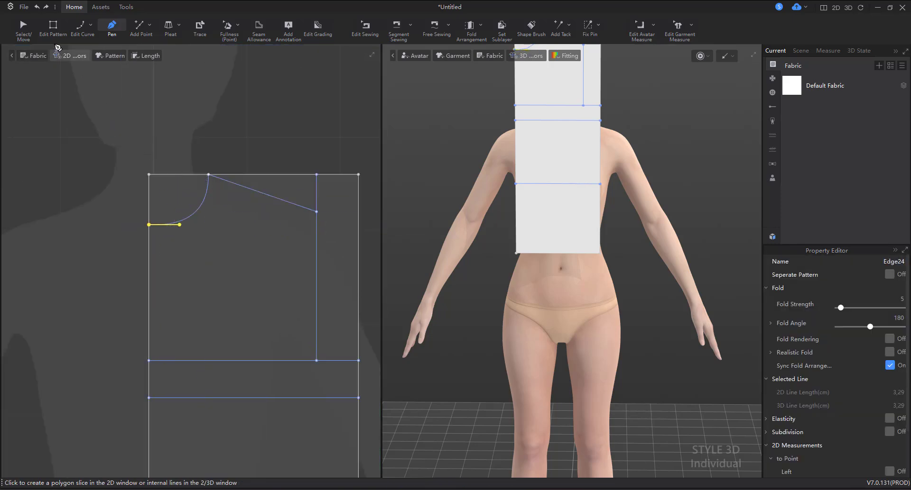
left_click(52, 27)
scroll(183, 242, "down", 1)
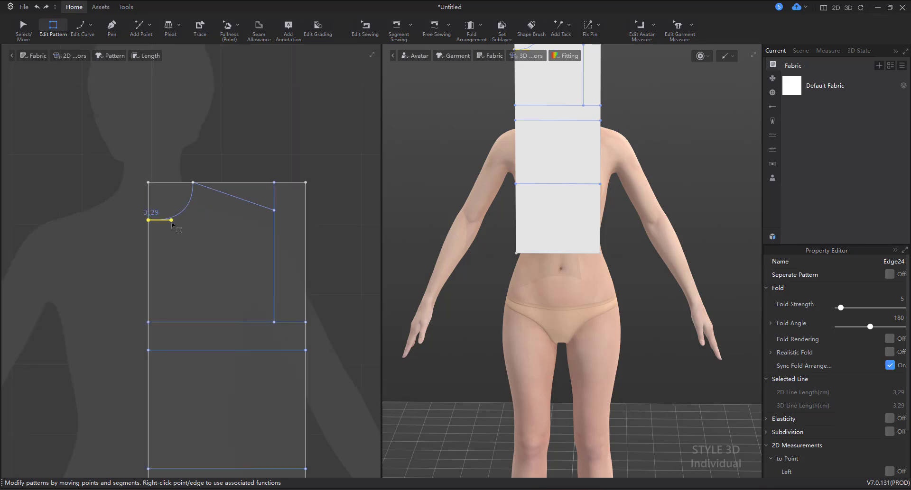
left_click(173, 227)
middle_click_drag(172, 228, 203, 208)
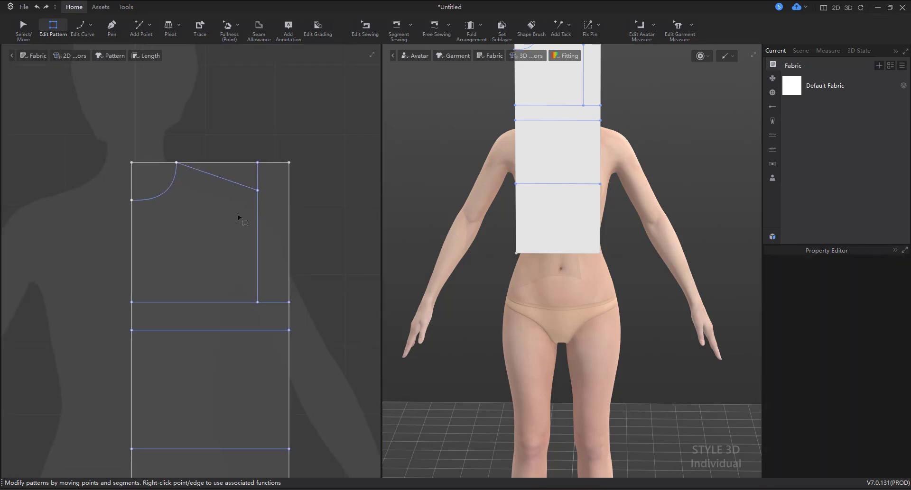
- Add a point on the shoulder line 2 cm in from its outer end
key("x")
left_click(243, 185)
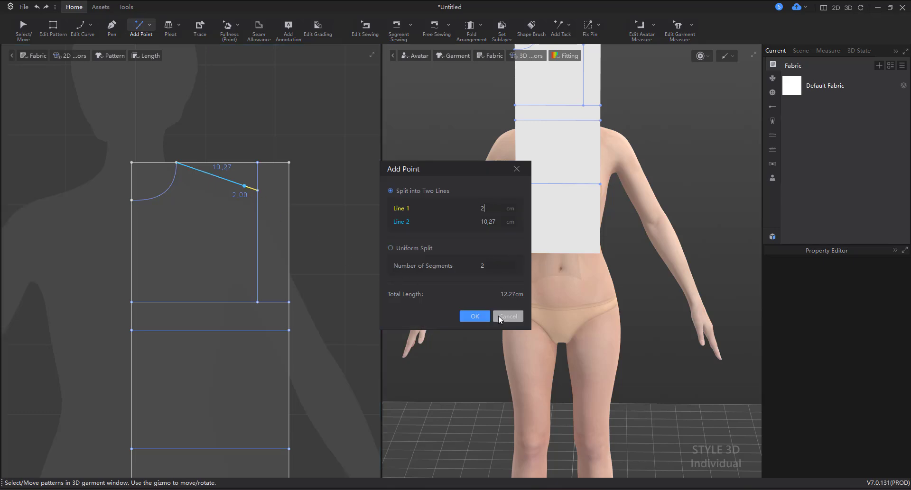
left_click(479, 315)
- Draw a vertical internal line from the 2 cm shoulder point down to the armhole line, and deselect it
left_click(111, 27)
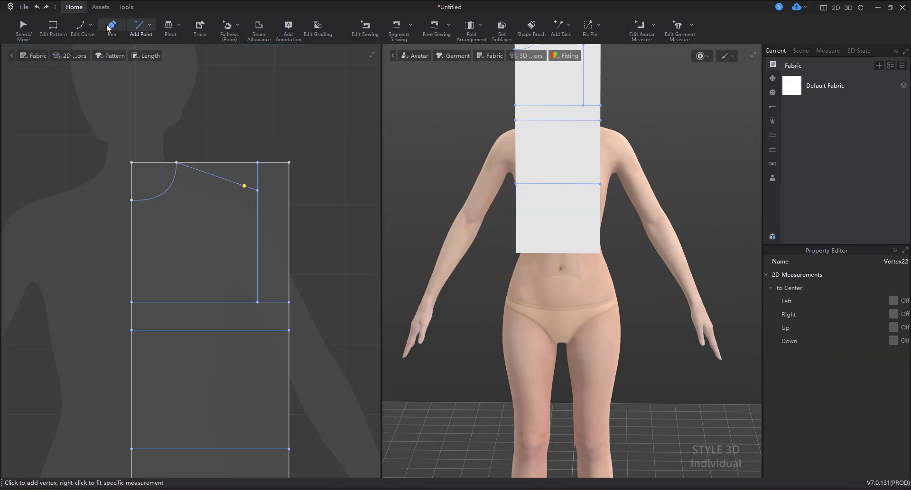
middle_click_drag(199, 234, 250, 149)
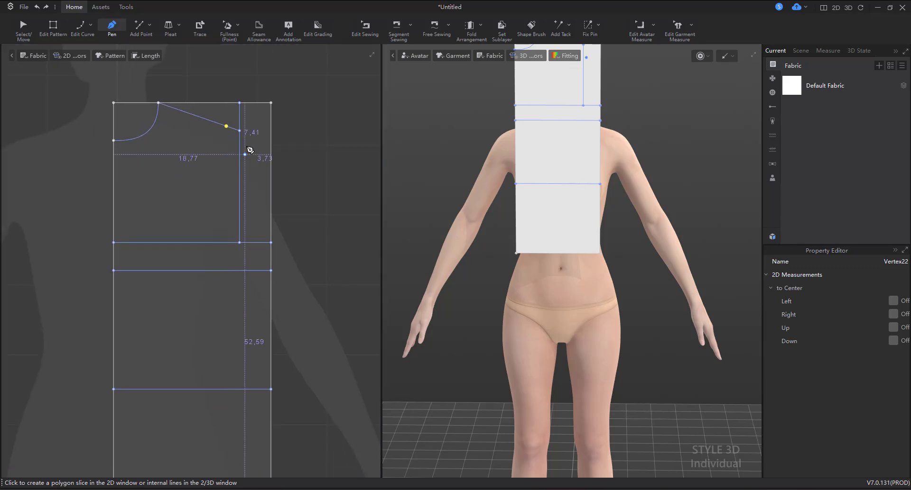
left_click(226, 126)
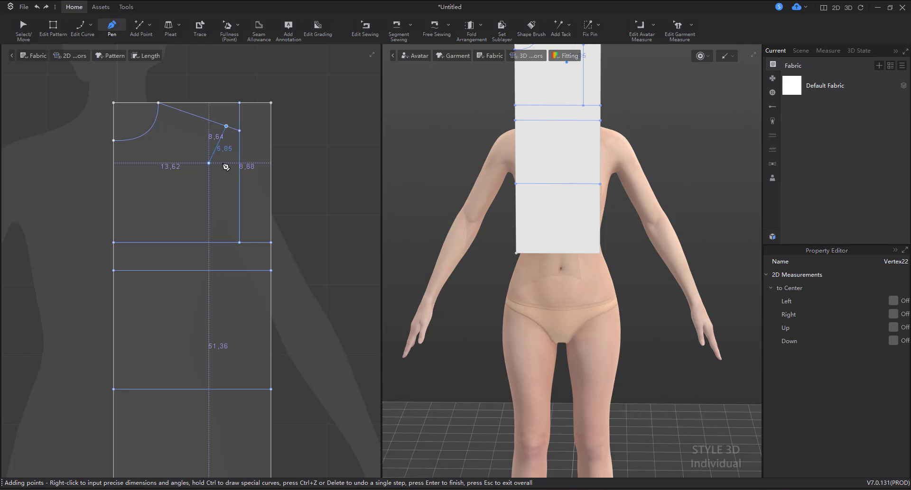
left_click(226, 242)
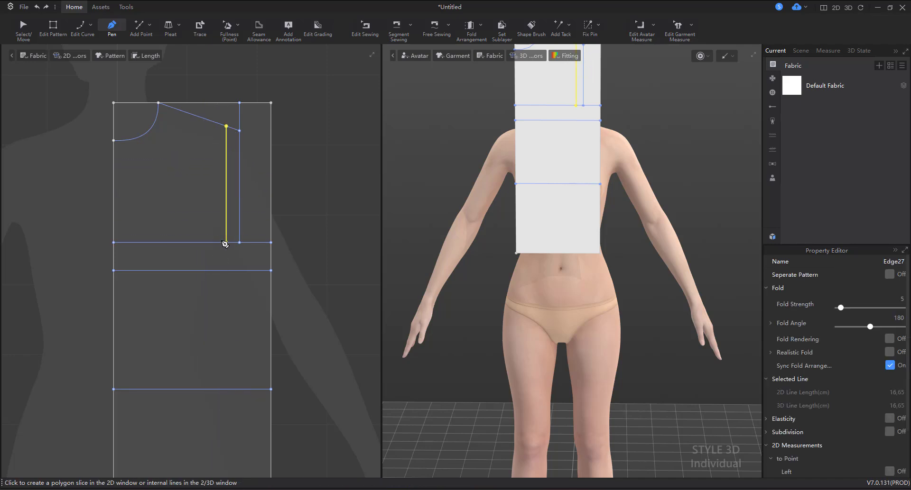
key("z")
left_click(302, 171)
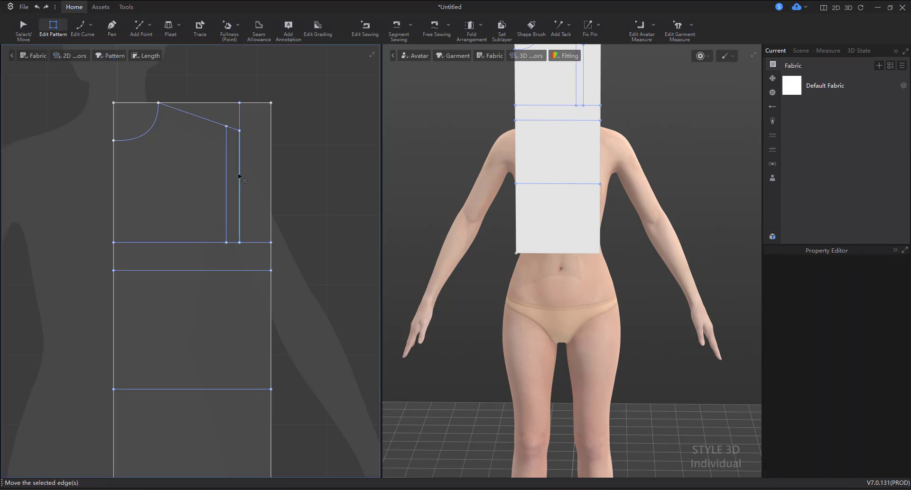
- Split the vertical line below the 2 cm shoulder point uniformly into 3 segments, and deselect it
left_click(225, 179)
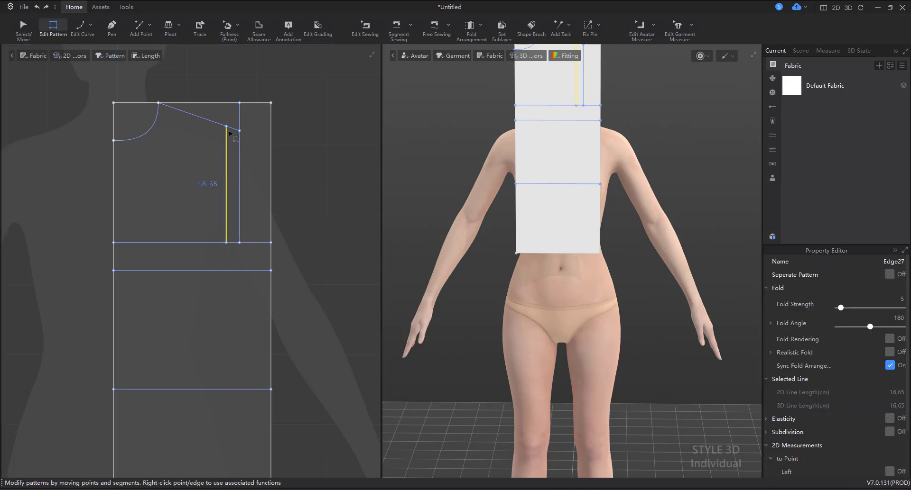
right_click(226, 164)
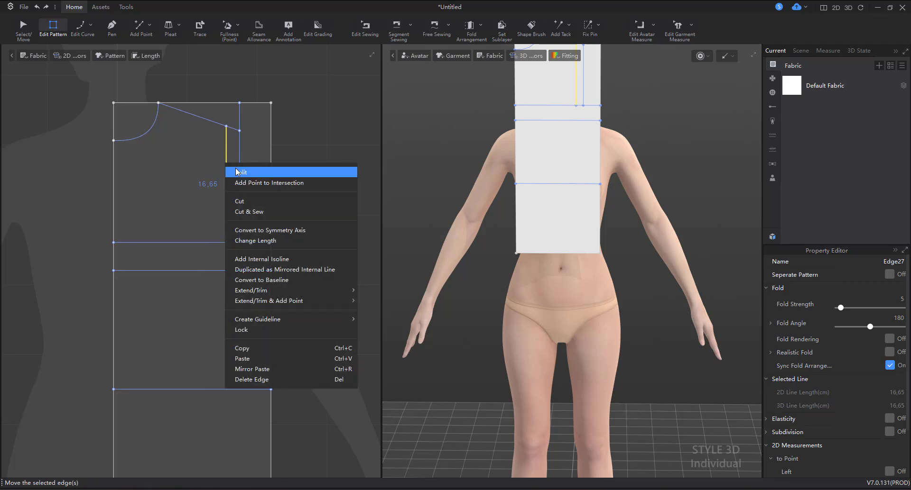
left_click(254, 173)
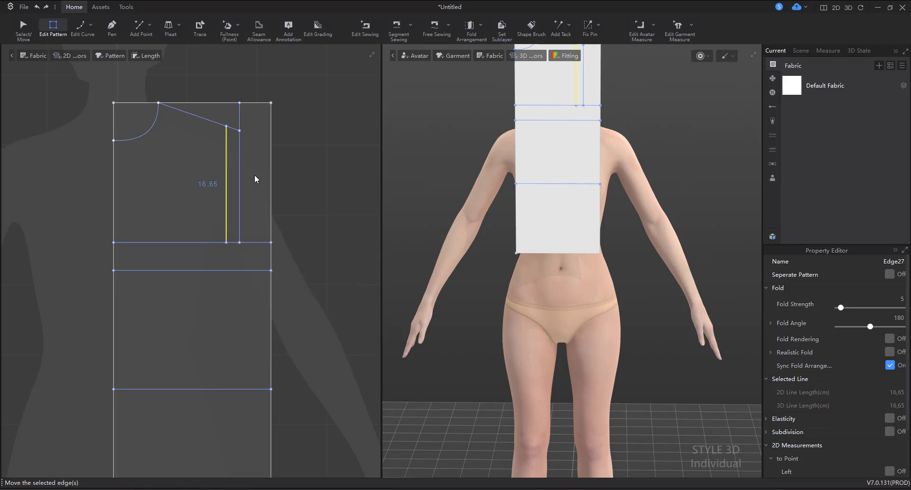
left_click(390, 248)
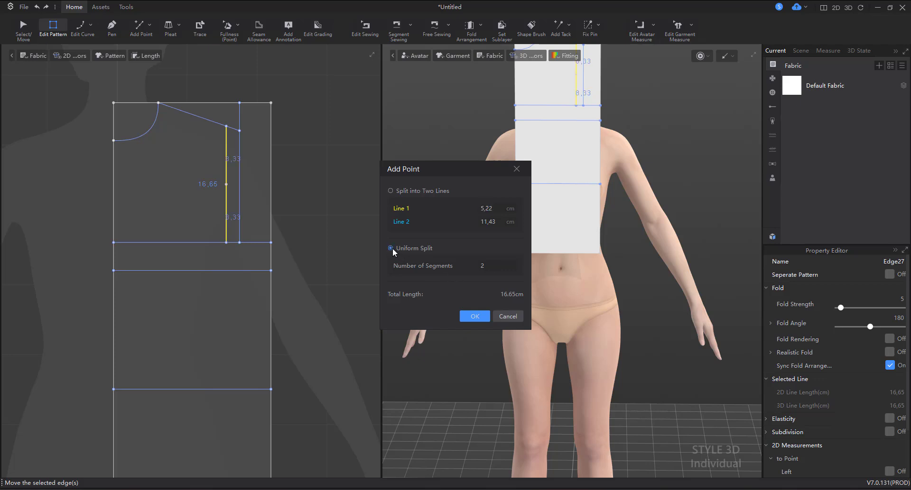
left_click(516, 264)
left_click(470, 318)
left_click(313, 180)
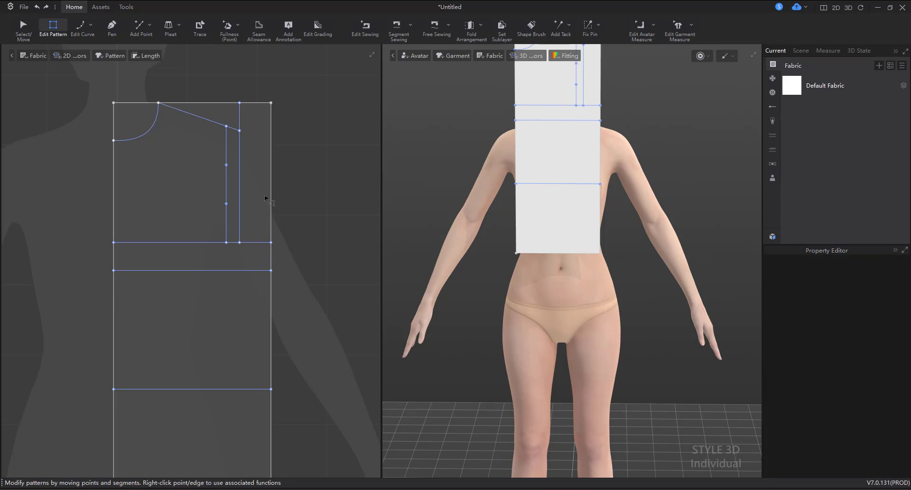
- Select the armhole-level line and work out a quarter of the 80 cm bust as 80 ÷ 4 in Calculator
left_click(112, 28)
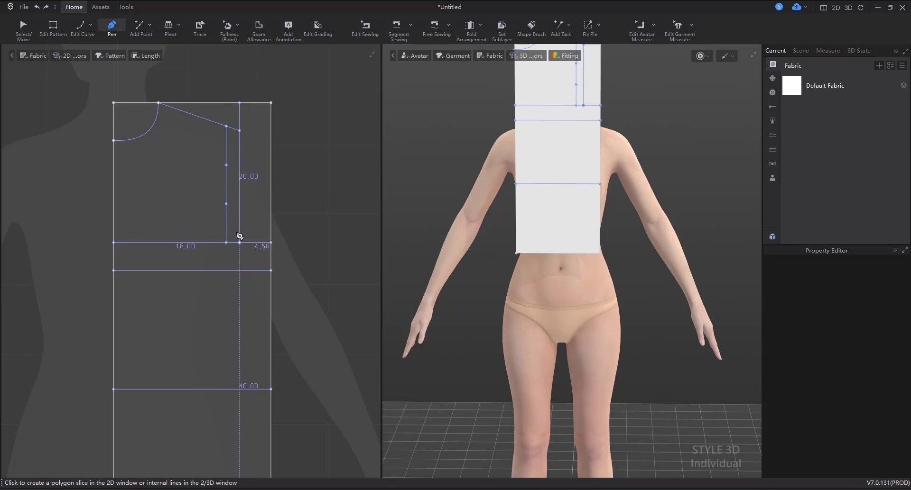
left_click(55, 25)
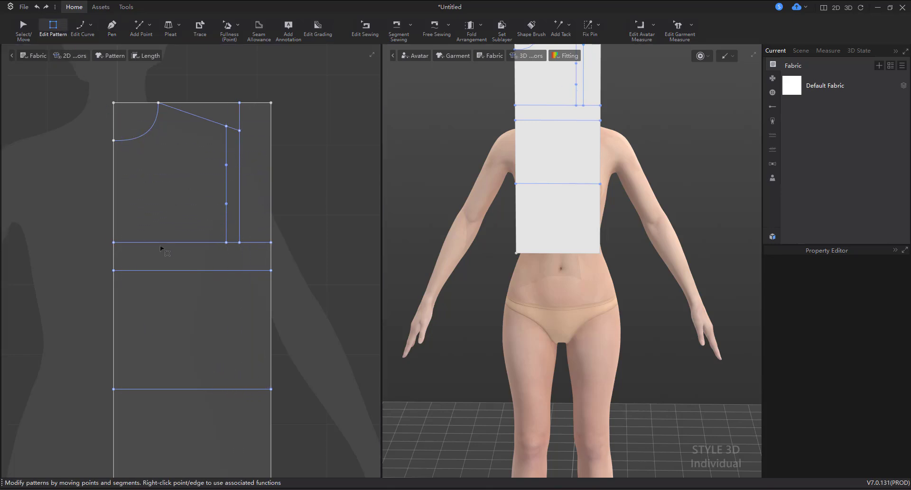
left_click(146, 242)
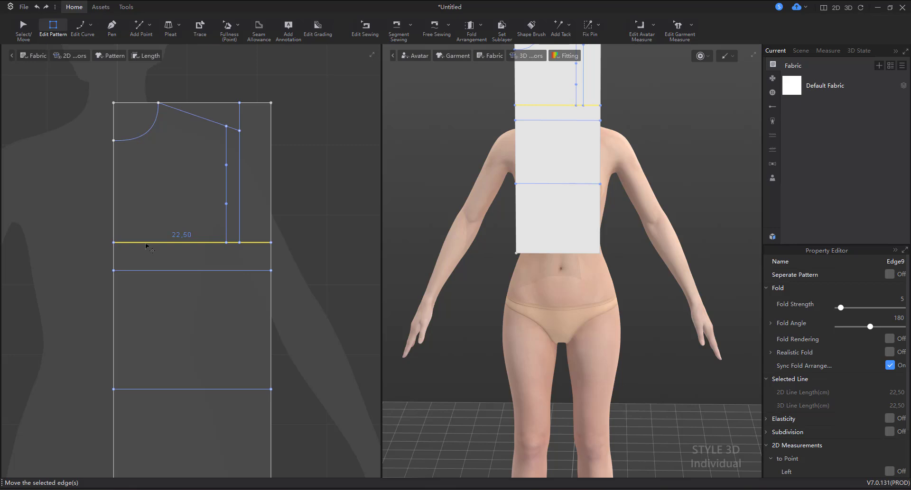
right_click_drag(511, 251, 562, 260)
key("alt+Tab")
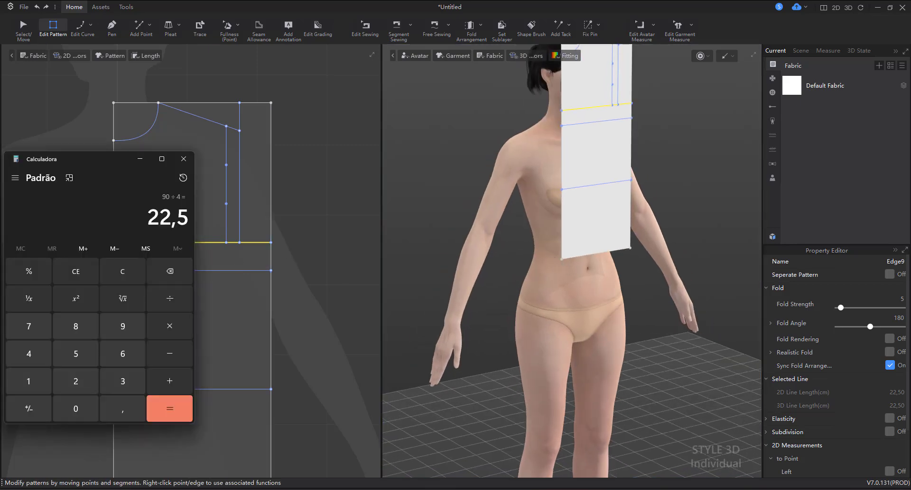
left_click(76, 269)
left_click(75, 332)
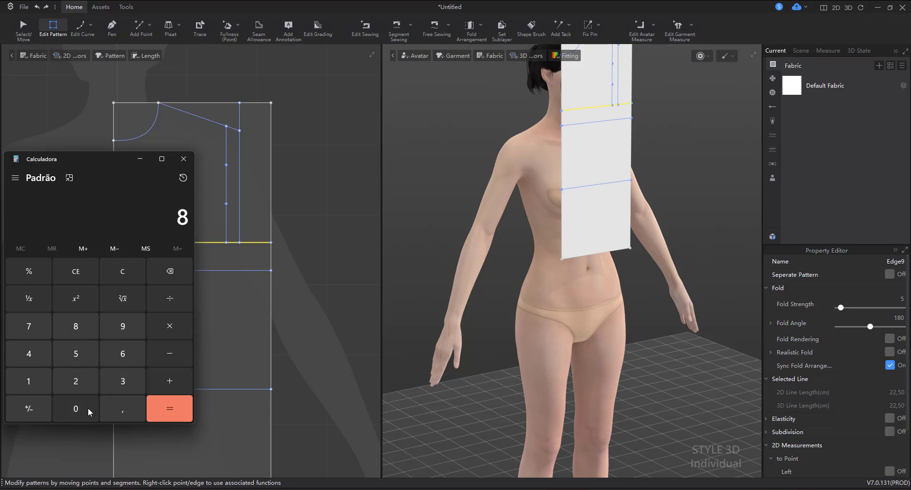
left_click(76, 408)
left_click(170, 298)
left_click(29, 354)
left_click(172, 412)
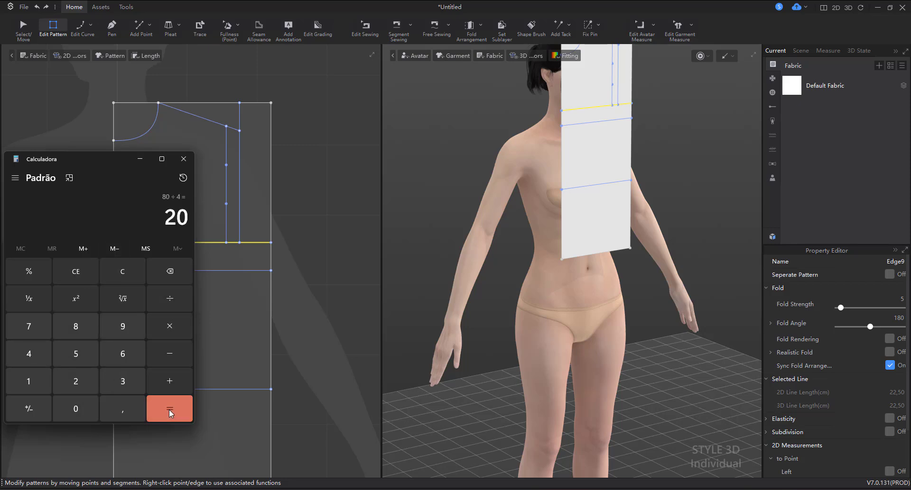
left_click(140, 159)
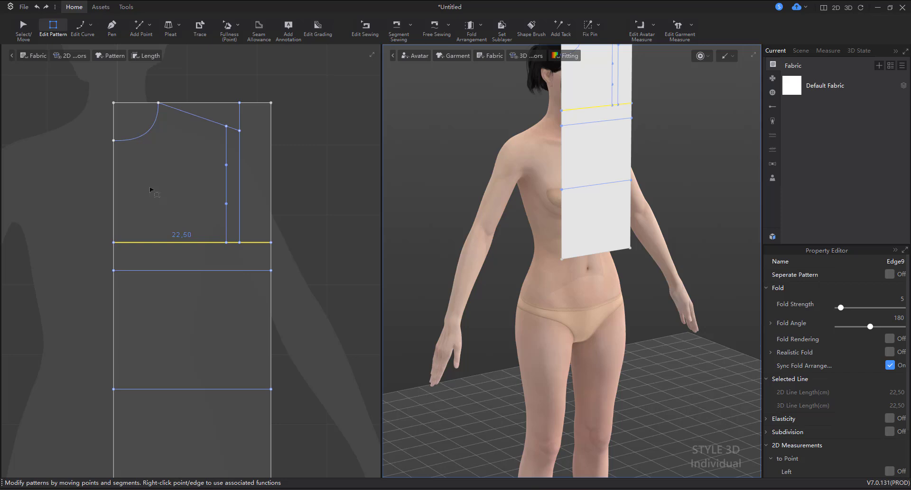
- Add a point on the horizontal armhole-level line 20 cm from the centre front
left_click(148, 25)
left_click(156, 108)
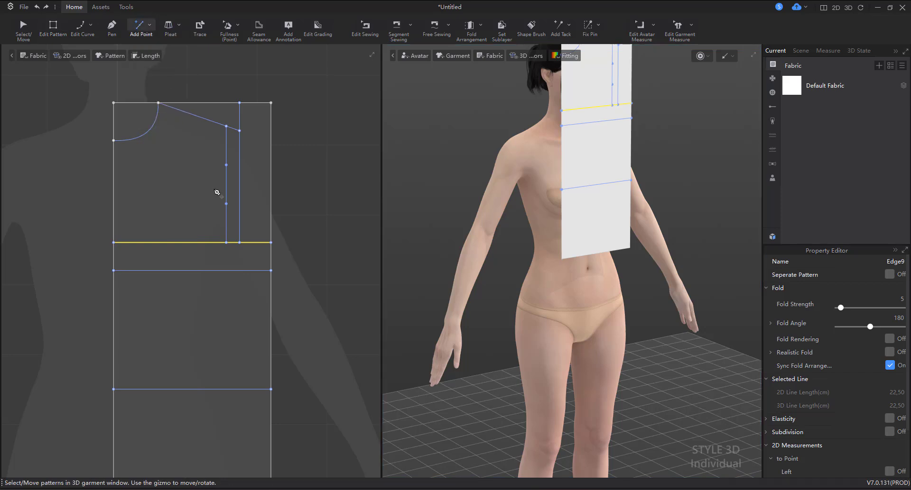
right_click(140, 245)
type("20")
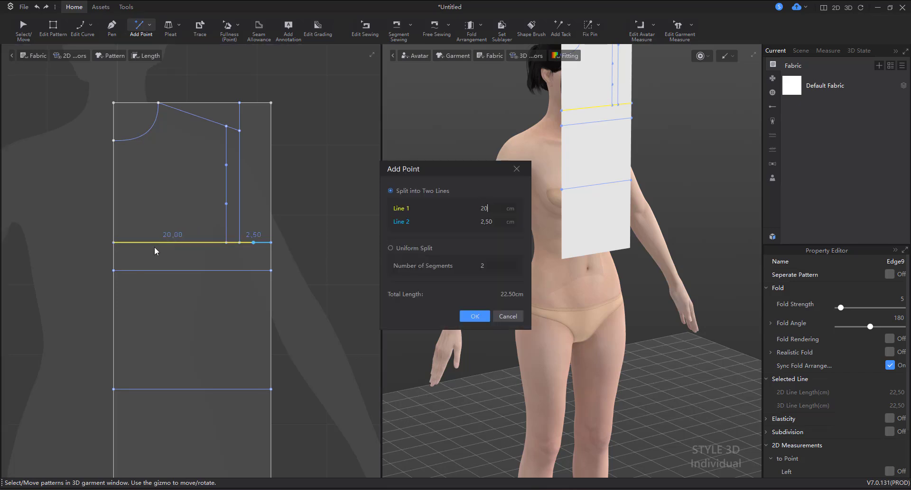
left_click(482, 321)
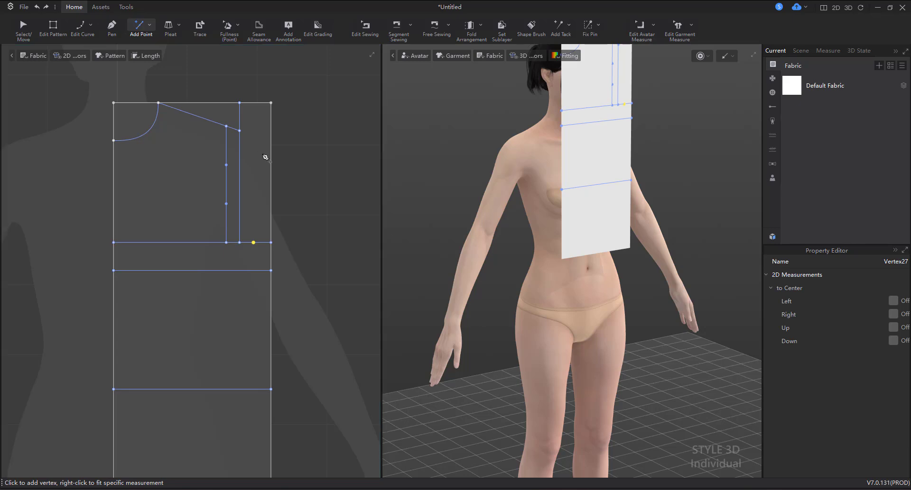
- Draw an internal armhole about 18.5 cm long from the shoulder's outer end straight to the lower third point, curving to the 20 cm point
left_click(113, 28)
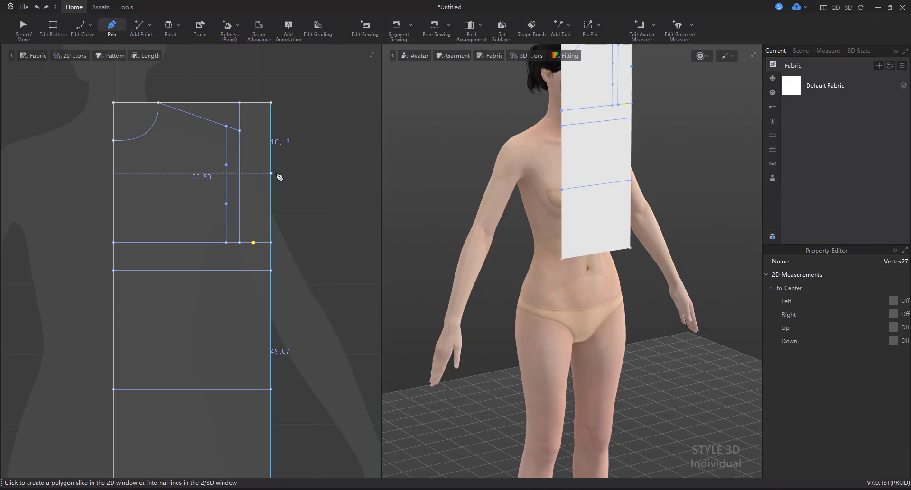
left_click(240, 131)
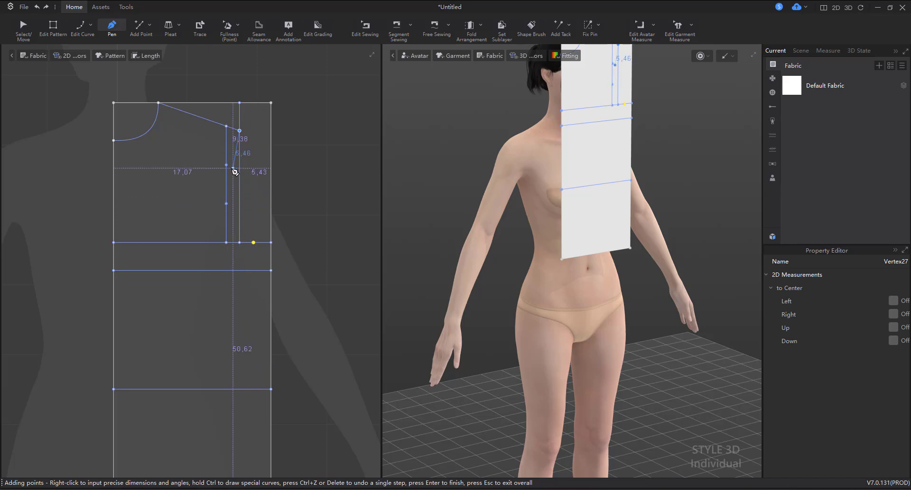
left_click(227, 204)
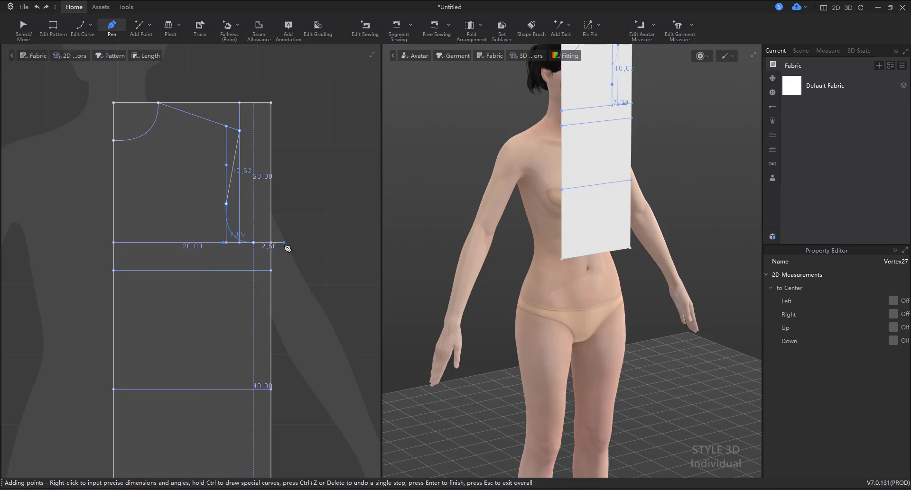
left_click(253, 243)
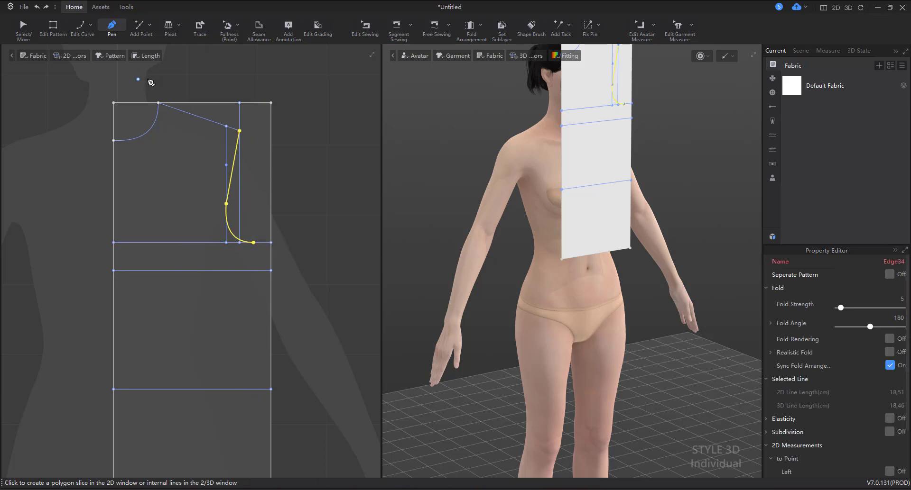
left_click(53, 28)
- Bend the armhole's straight upper section slightly toward the centre front with a curve point near its middle
scroll(223, 158, "up", 2)
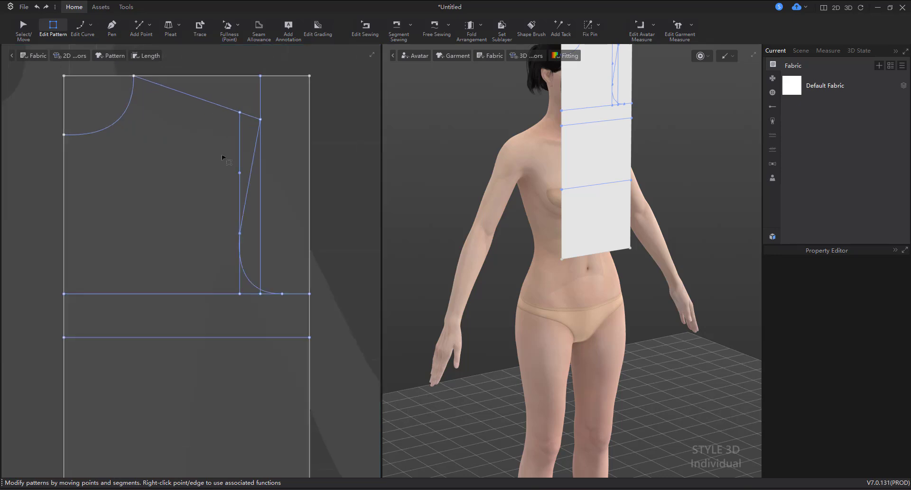
key("v")
scroll(259, 167, "up", 1)
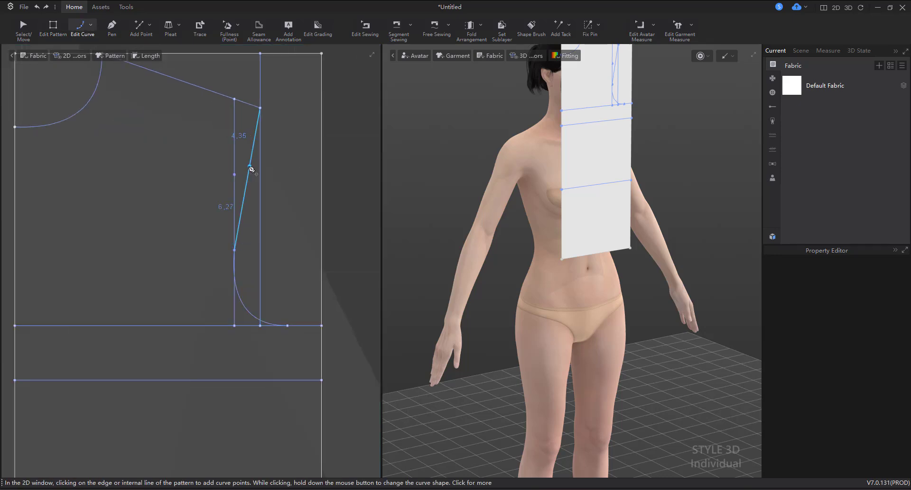
left_click(250, 168)
left_click(247, 167)
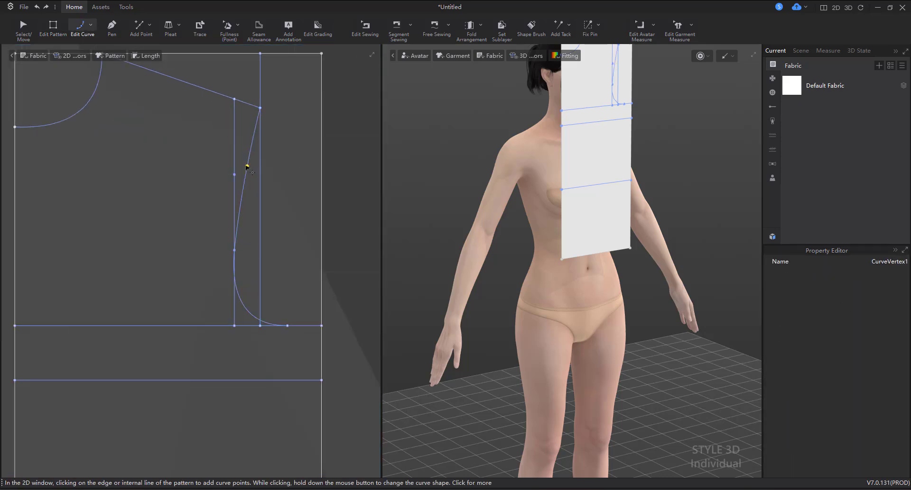
scroll(245, 164, "down", 3)
left_click(53, 27)
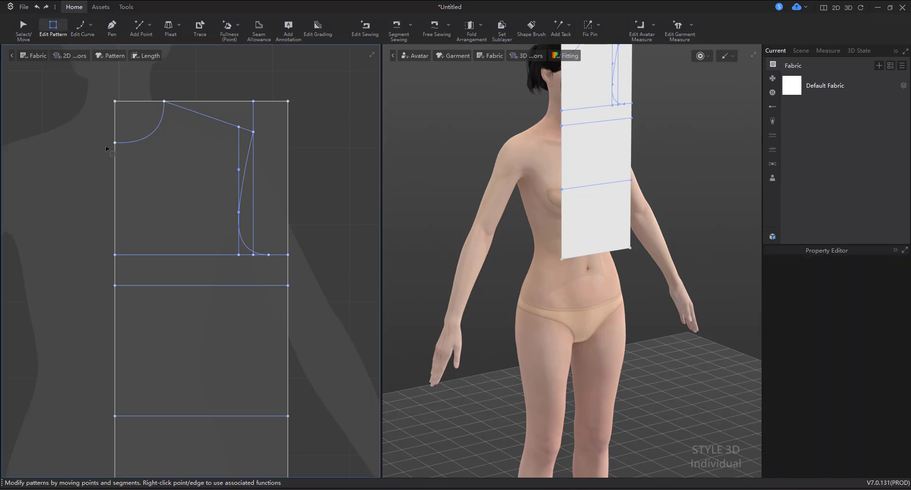
- Add a point on the bust line 20 cm from the centre front
scroll(154, 170, "down", 3)
scroll(240, 199, "up", 2)
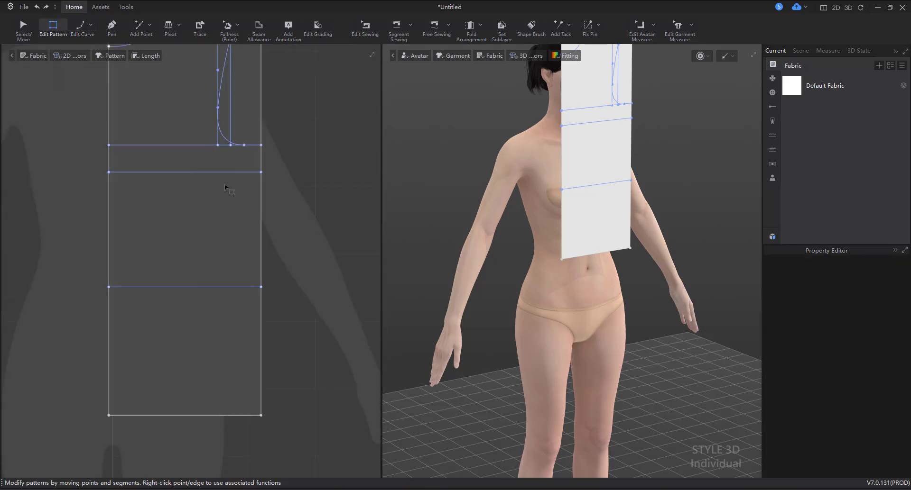
left_click(139, 29)
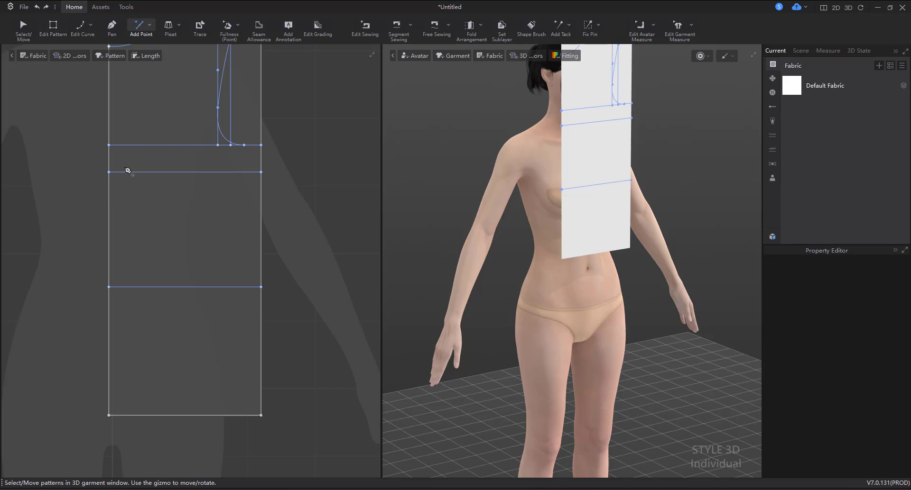
left_click(124, 172)
type("20")
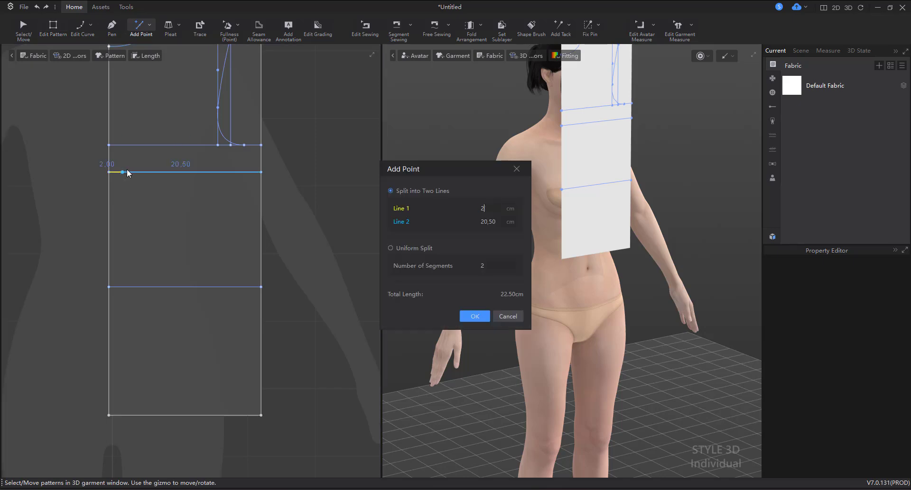
left_click(475, 316)
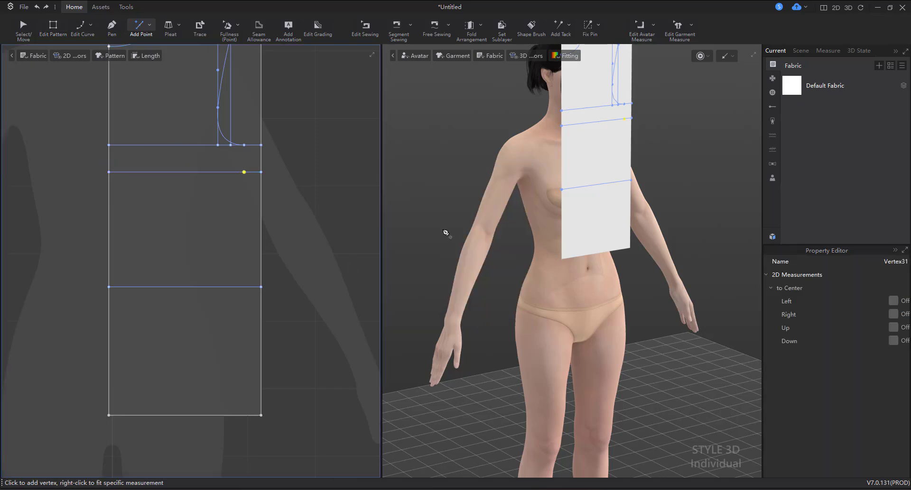
- Draw a vertical internal line 4 cm long from the armhole's lower end to the 20 cm point on the bust line
left_click(112, 26)
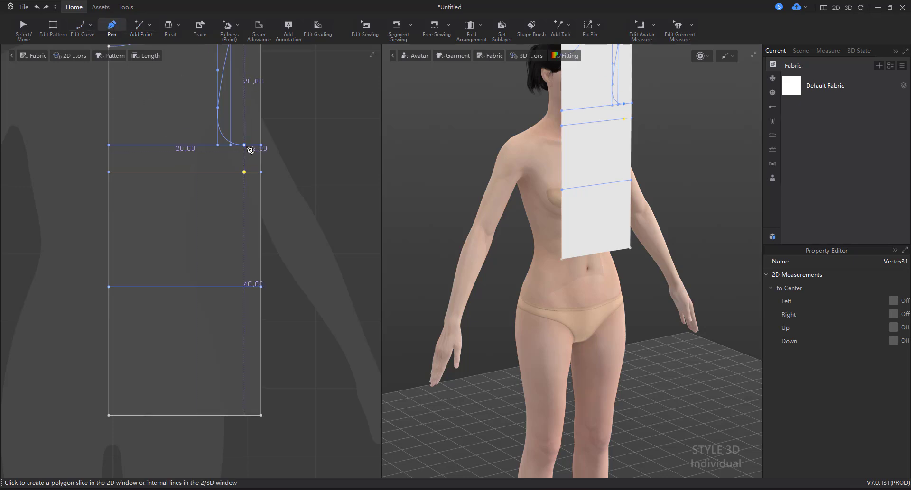
left_click(244, 145)
left_click(245, 173)
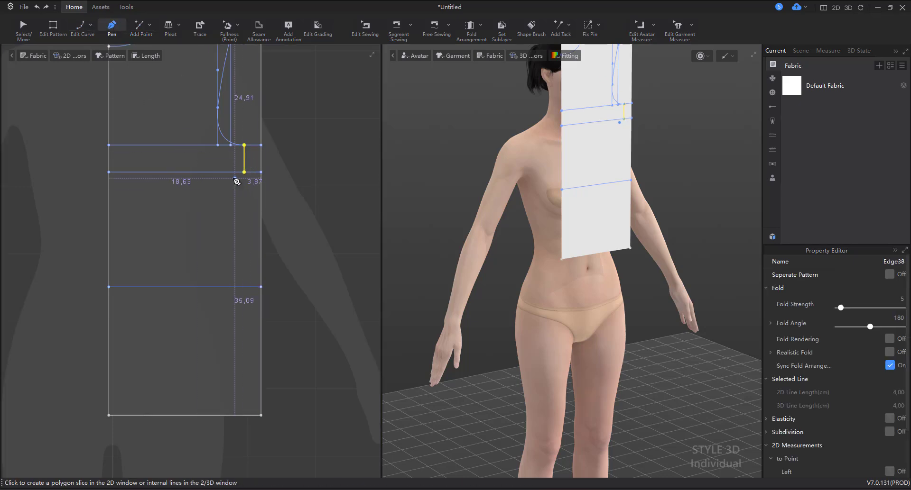
scroll(231, 190, "up", 2)
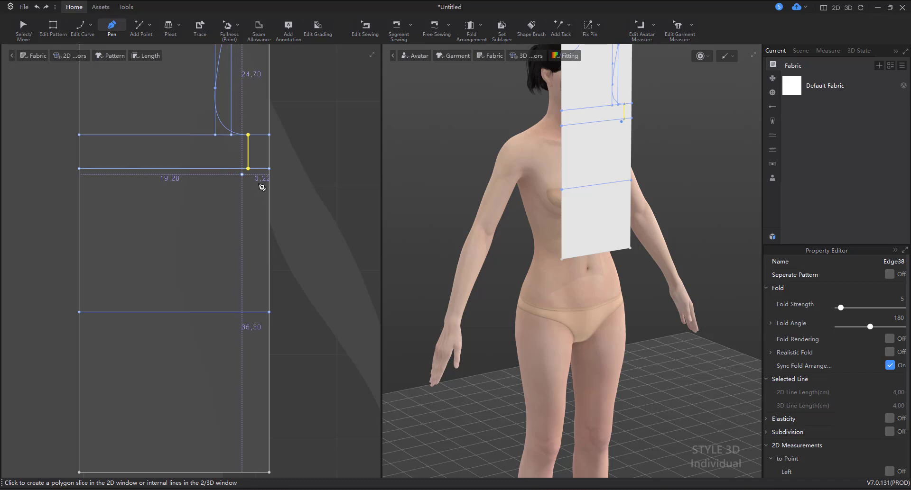
- Check the size PP front and back lengths in the browser's measurement table, and draw a 2 cm vertical internal line down from the bust line's 20 cm point
left_click(248, 169)
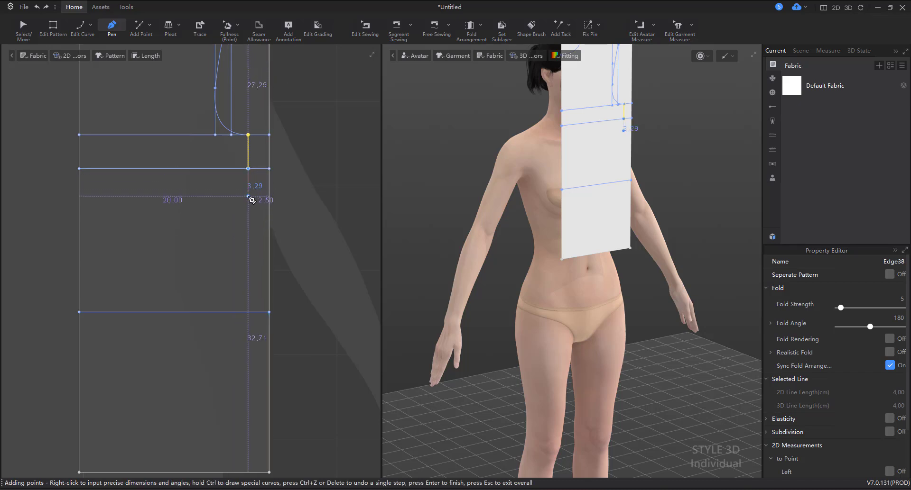
right_click(249, 199)
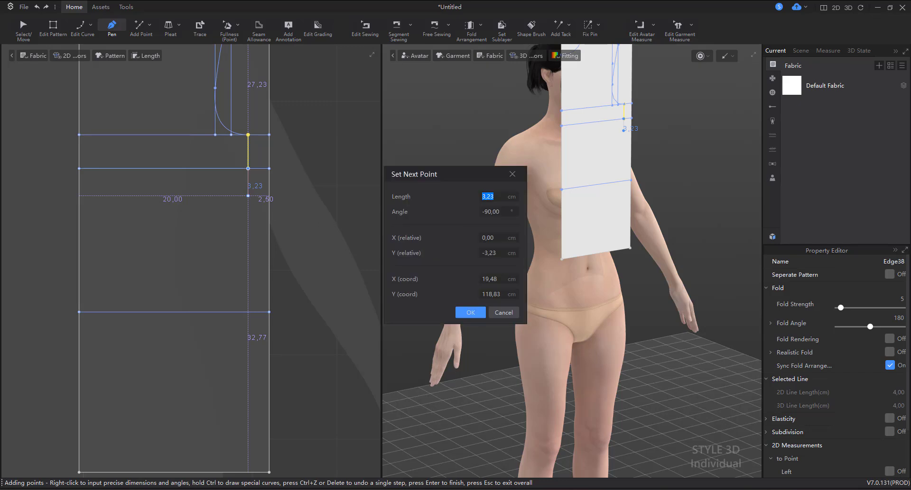
key("alt+Tab")
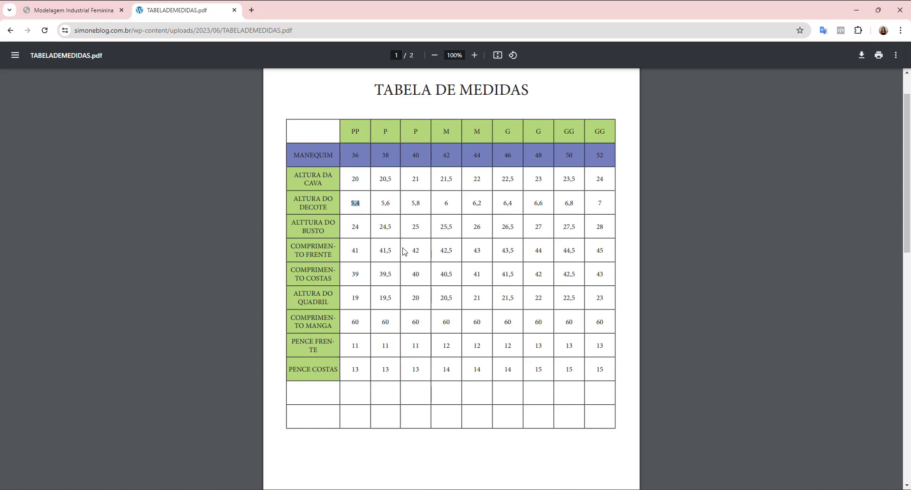
left_click_drag(353, 255, 357, 253)
scroll(394, 330, "down", 10)
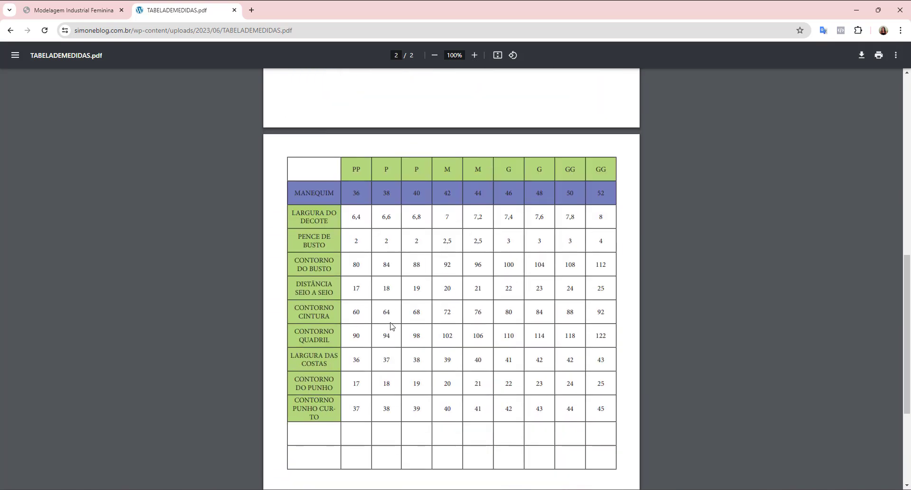
scroll(382, 318, "up", 8)
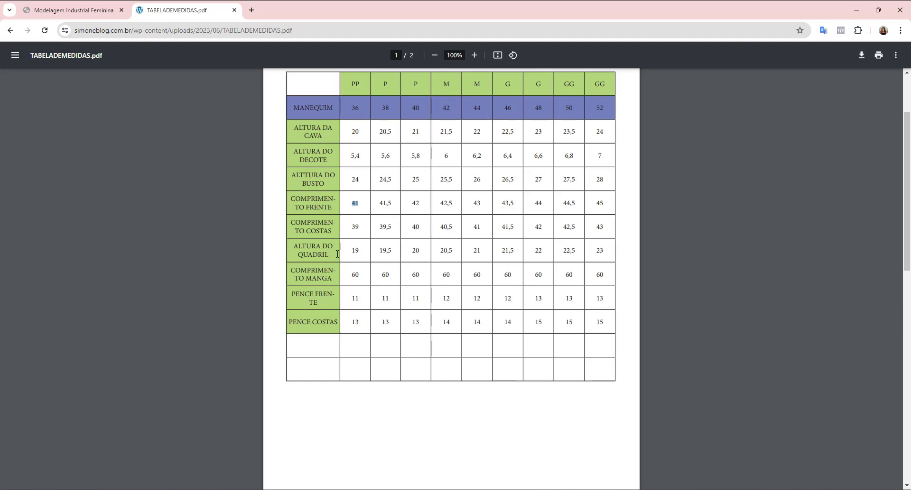
left_click_drag(350, 230, 360, 225)
key("alt+Tab")
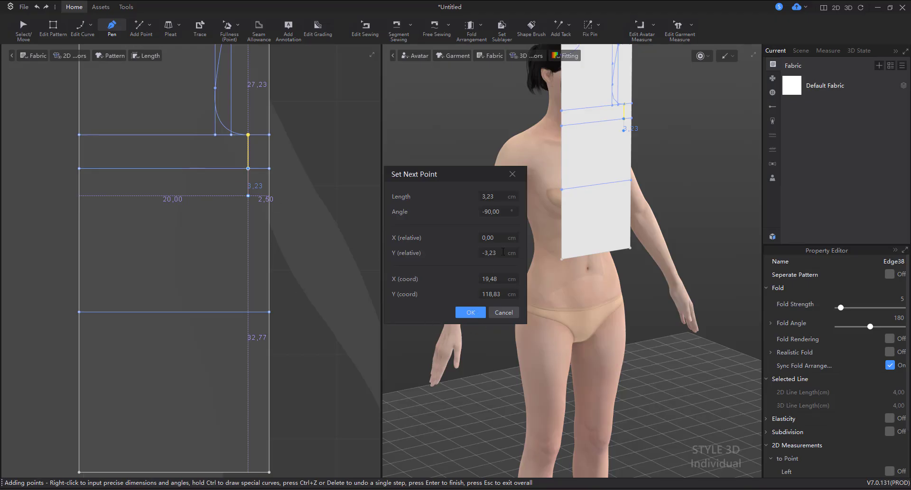
left_click(499, 201)
type("2")
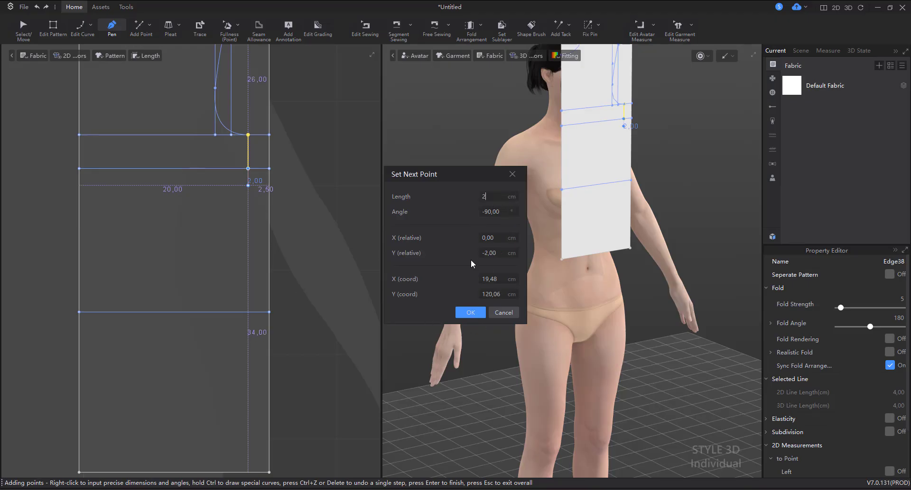
left_click(470, 312)
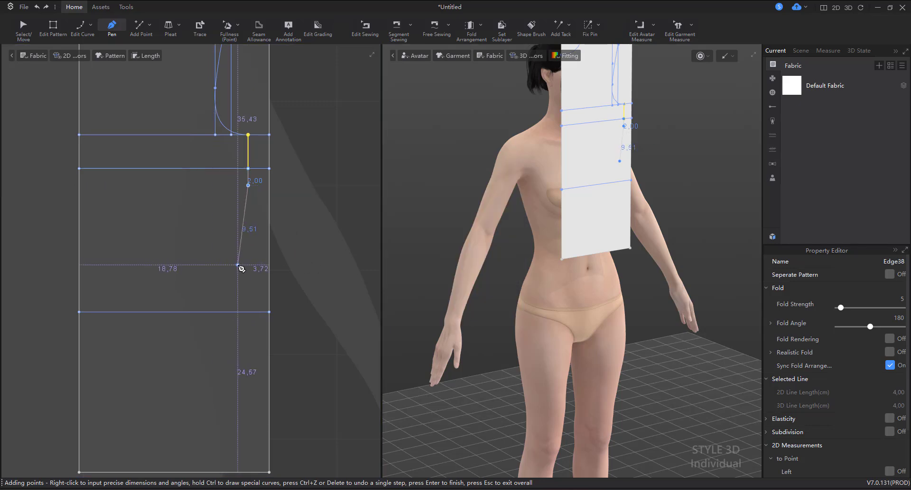
left_click(248, 185)
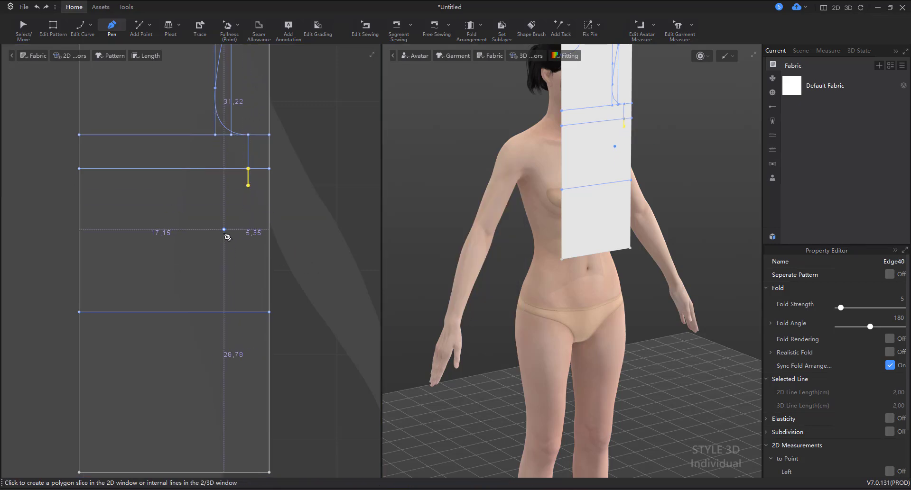
- Start adding a point on the waist line and compute its distance in the calculator as 60 ÷ 4 + 2
left_click(139, 30)
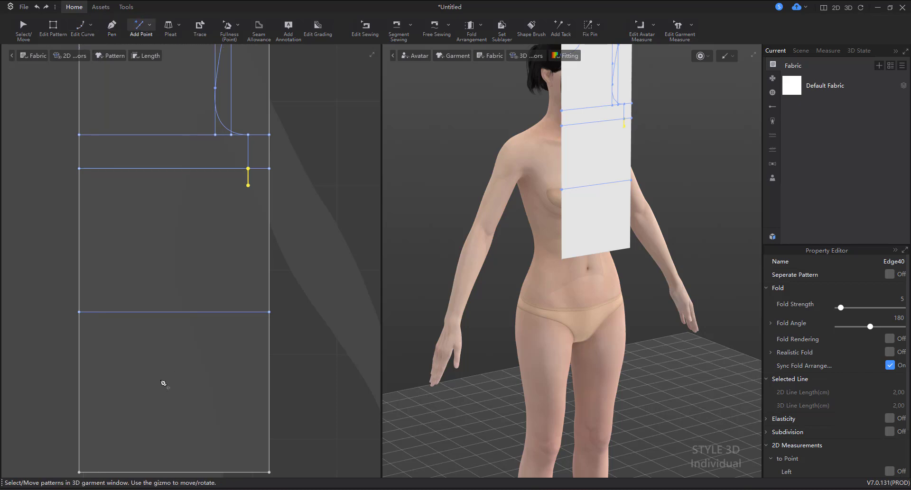
left_click(99, 312)
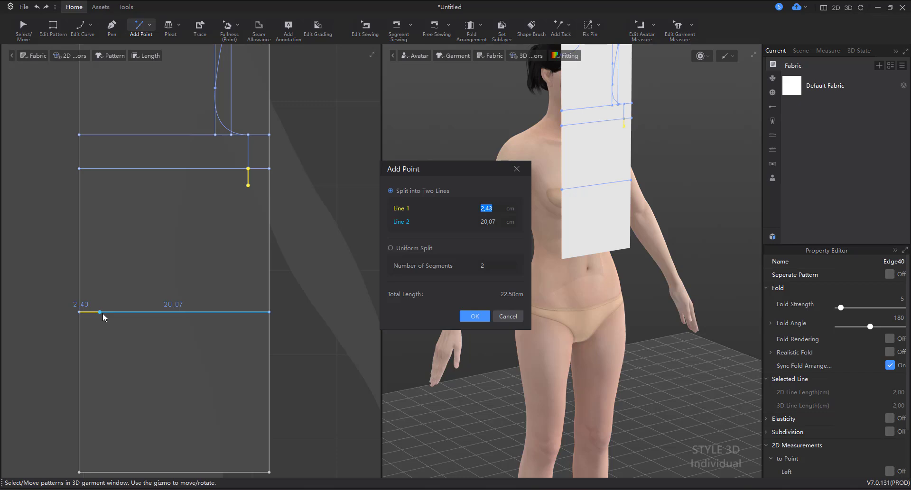
key("XF86Calculator")
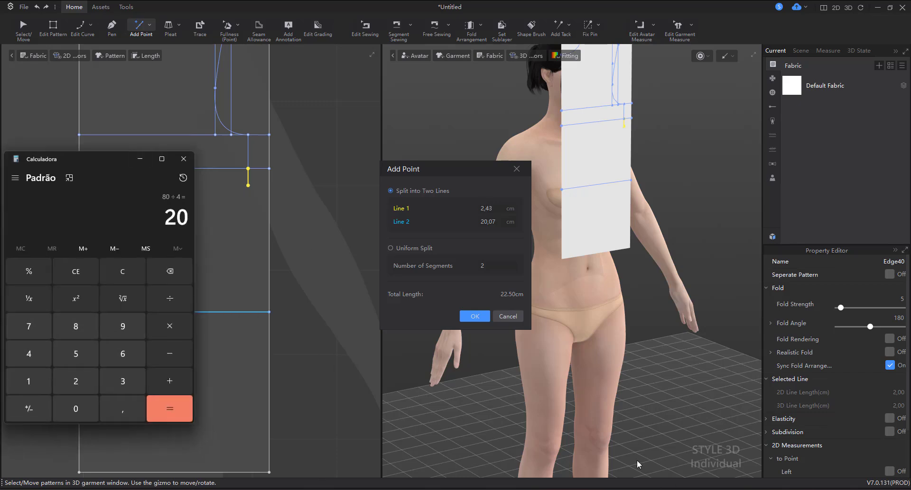
left_click(123, 354)
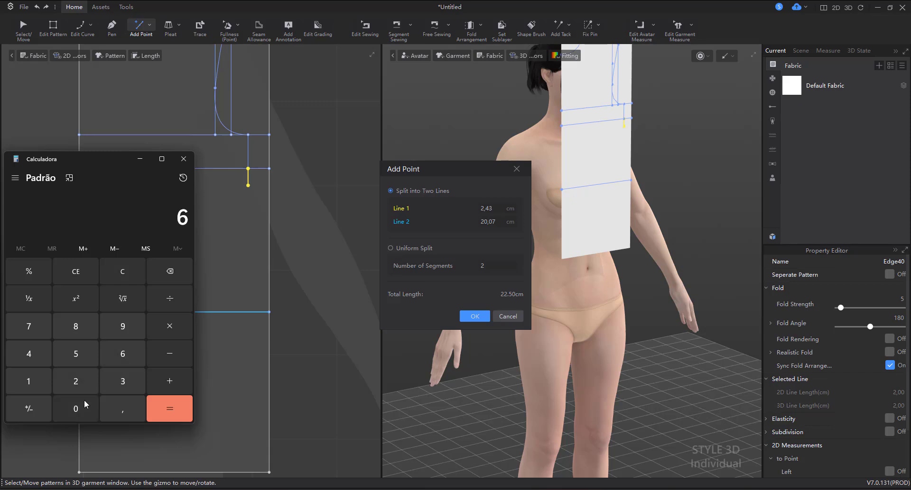
left_click(75, 409)
left_click(169, 299)
left_click(29, 353)
left_click(169, 408)
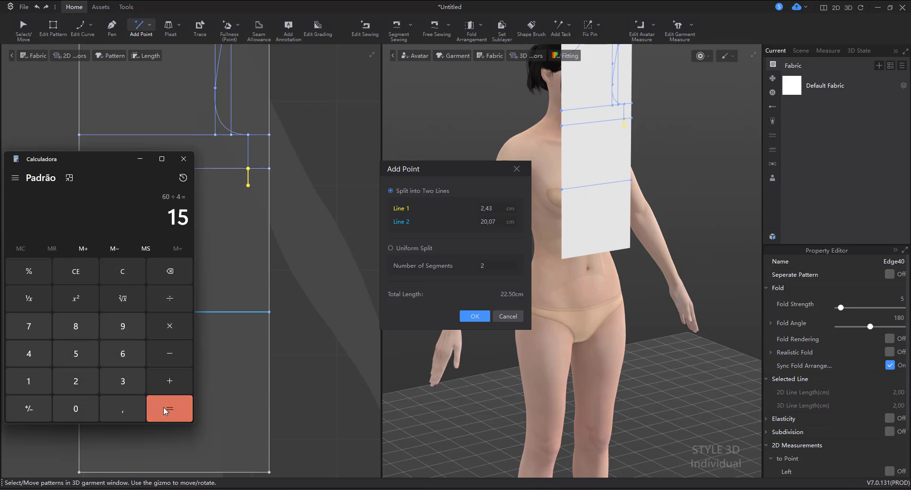
left_click(169, 381)
left_click(76, 381)
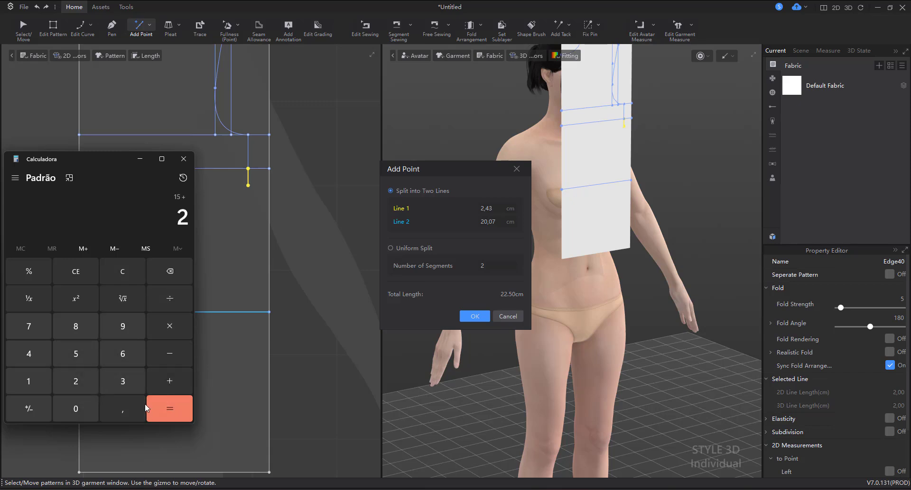
left_click(151, 409)
left_click(139, 159)
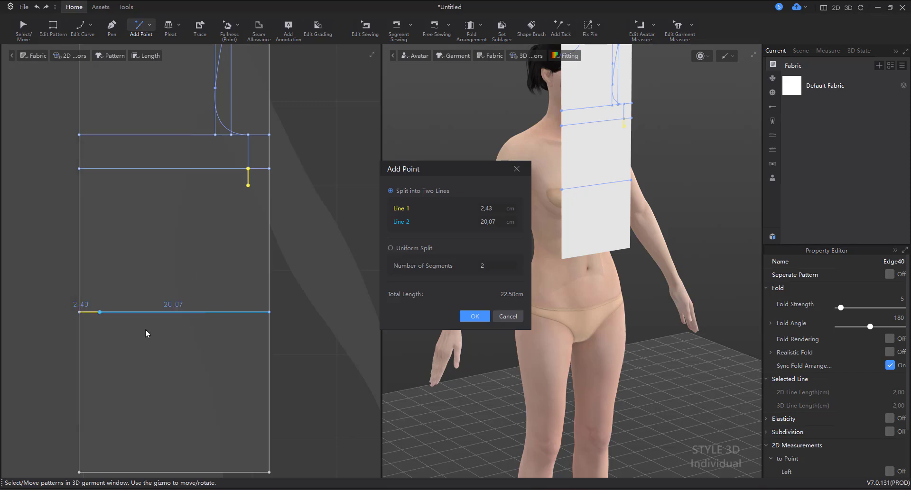
- Place the new waist-line point 17 cm from the centre front
double_click(493, 210)
type("17")
left_click(477, 321)
- Draw a slanted internal side line from the 17 cm waist point up to the lower end of the 2 cm line
scroll(209, 309, "down", 2)
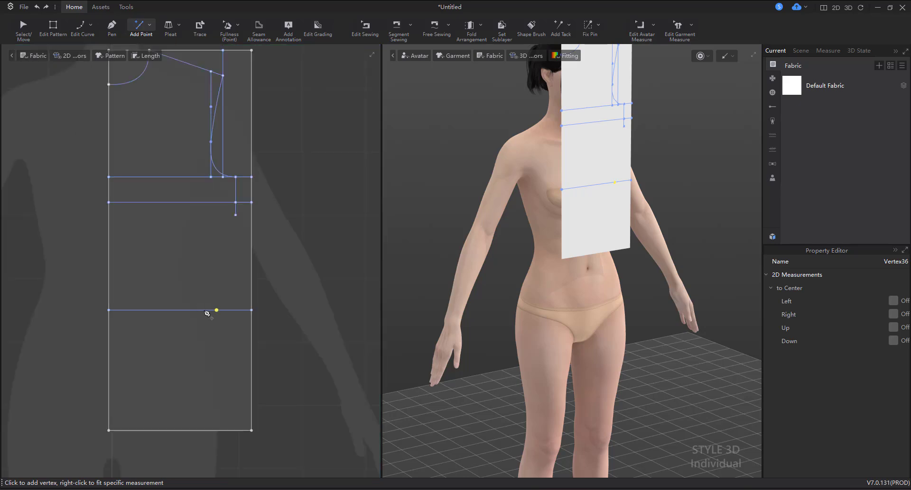
left_click(125, 41)
left_click(112, 28)
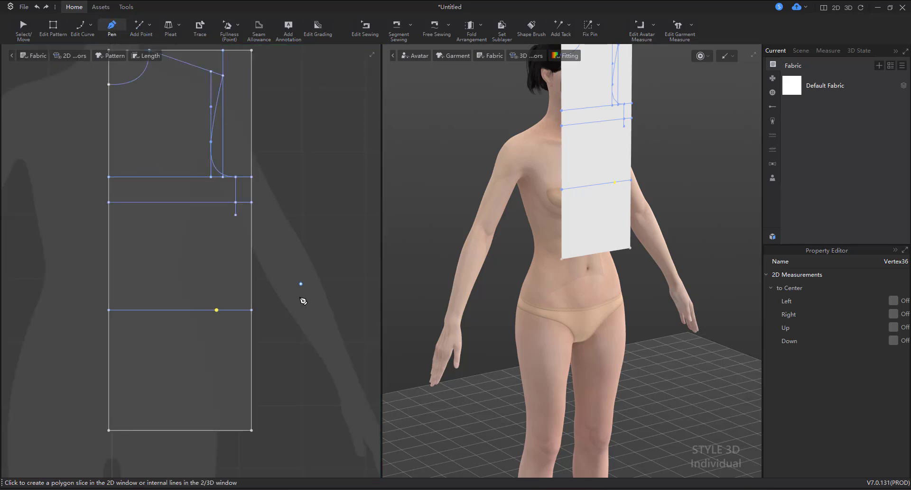
left_click(216, 310)
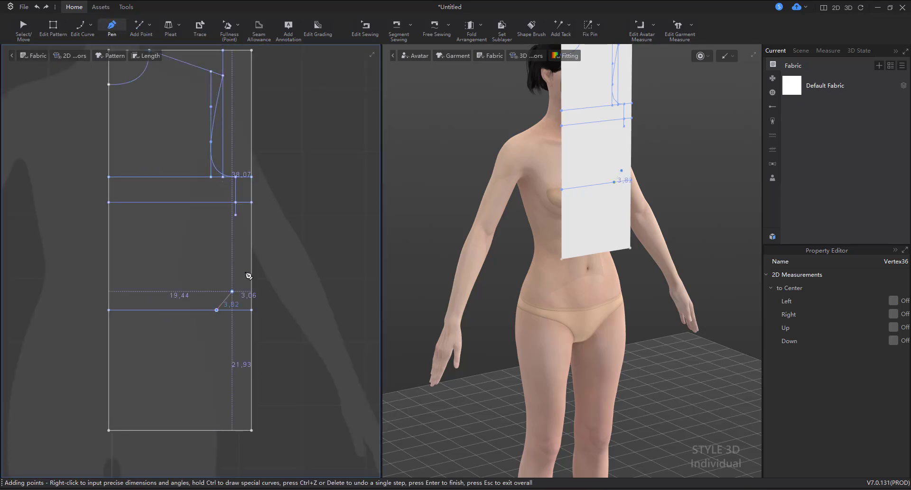
left_click(235, 216)
left_click(53, 27)
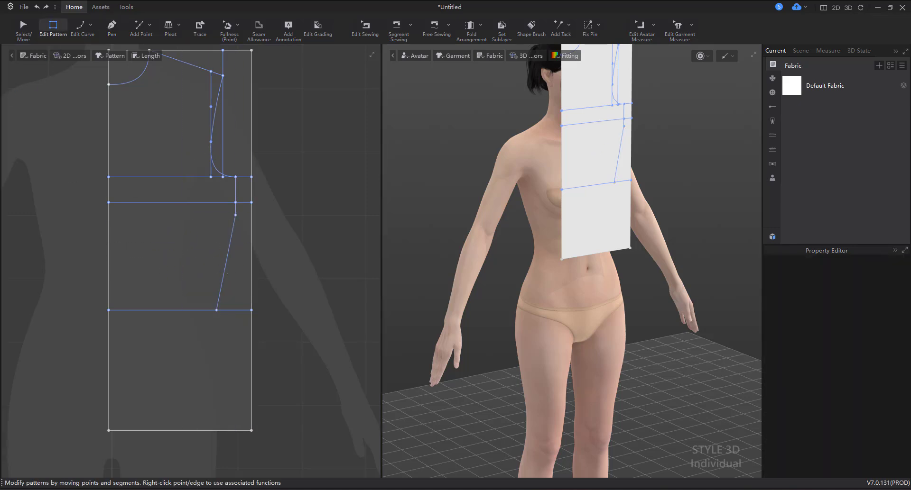
- Look up the size PP bust-point distance in the browser's measurement table and halve it in the calculator as 17 ÷ 2
key("alt+Tab")
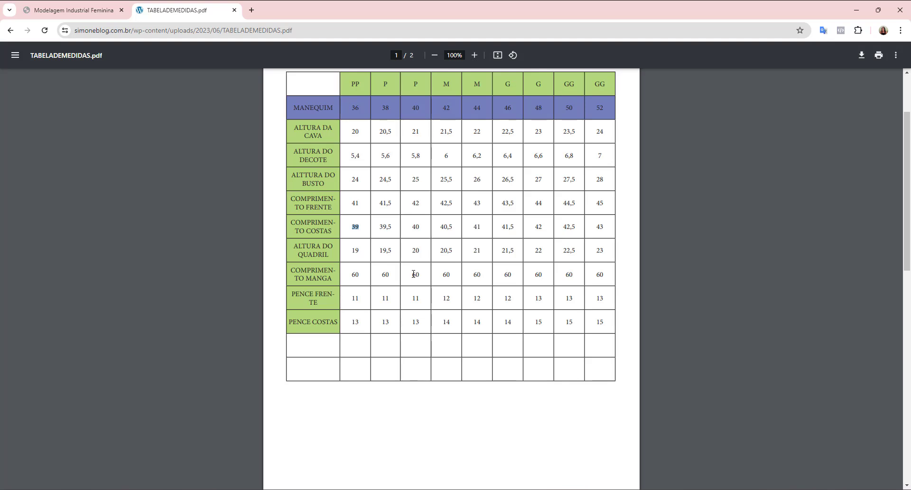
scroll(415, 269, "up", 2)
scroll(407, 279, "down", 4)
scroll(408, 279, "down", 6)
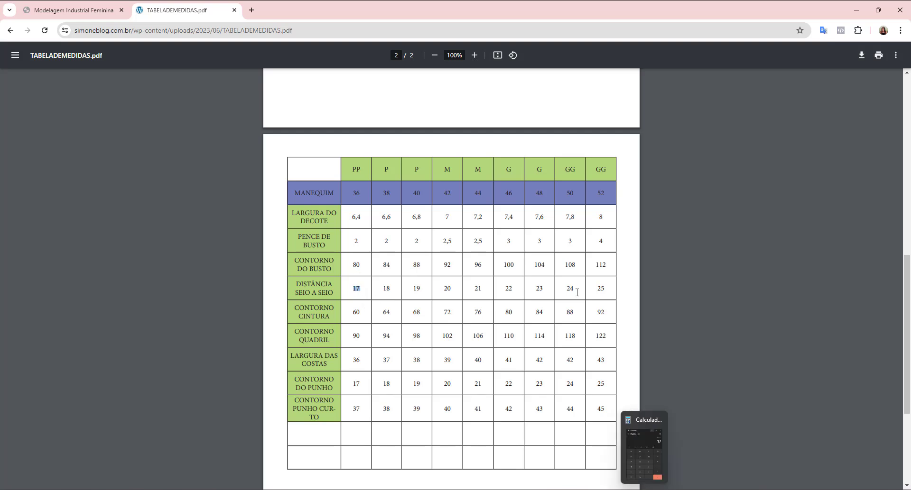
left_click(643, 489)
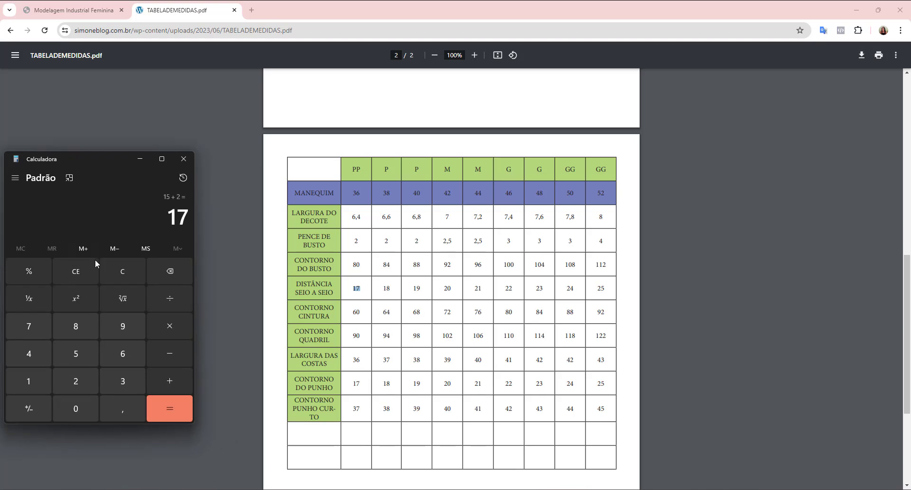
left_click(83, 372)
left_click(164, 403)
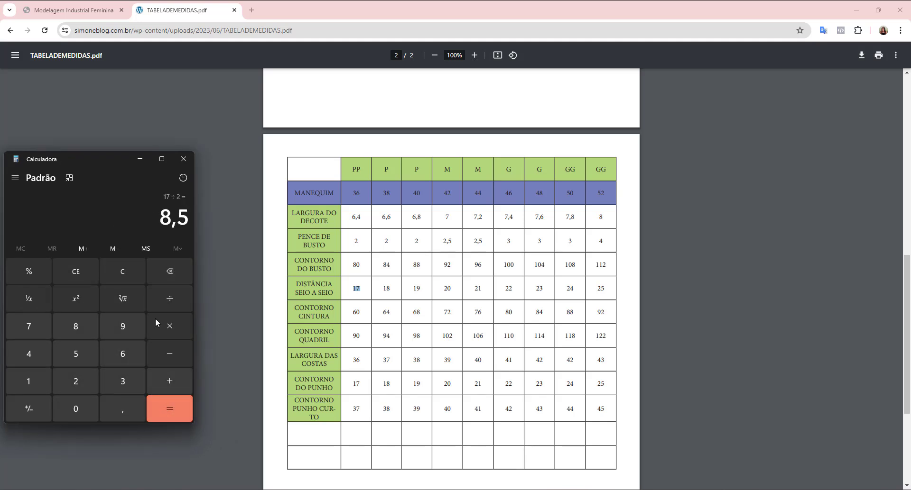
left_click(139, 159)
left_click(856, 10)
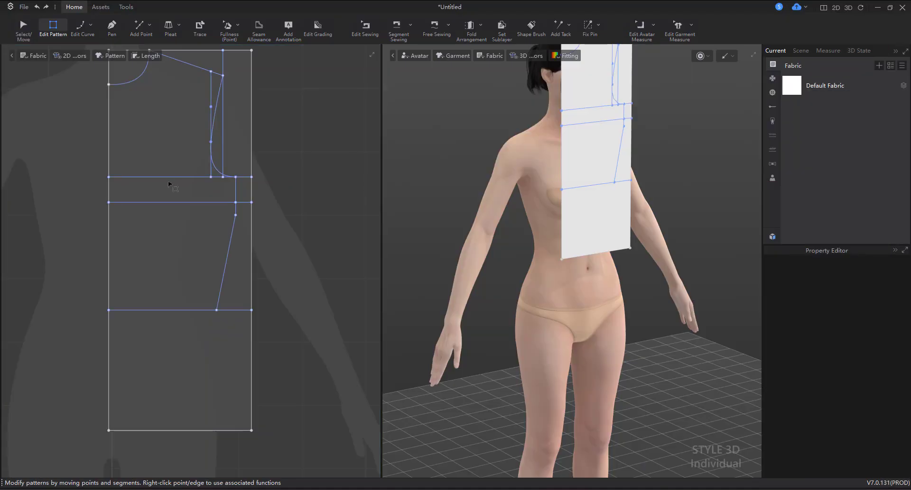
- Add a point on the bust line 8.5 cm from the centre front
key("x")
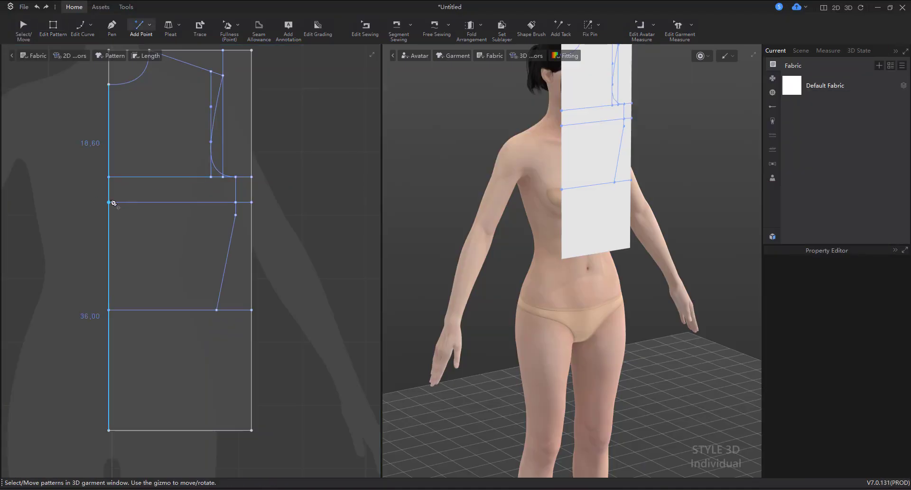
left_click(150, 204)
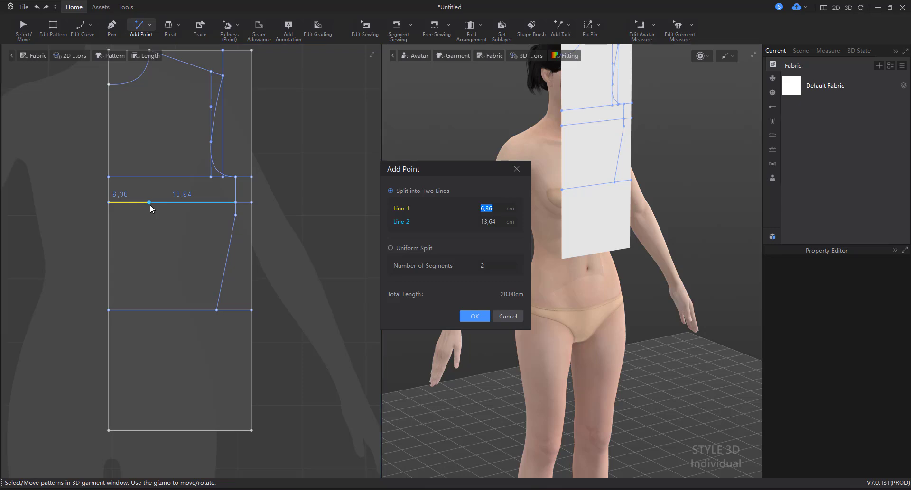
type("8,5")
left_click(475, 316)
- Draw a 36 cm vertical internal line from the 8.5 cm bust point through the waist line to the hem
left_click(112, 27)
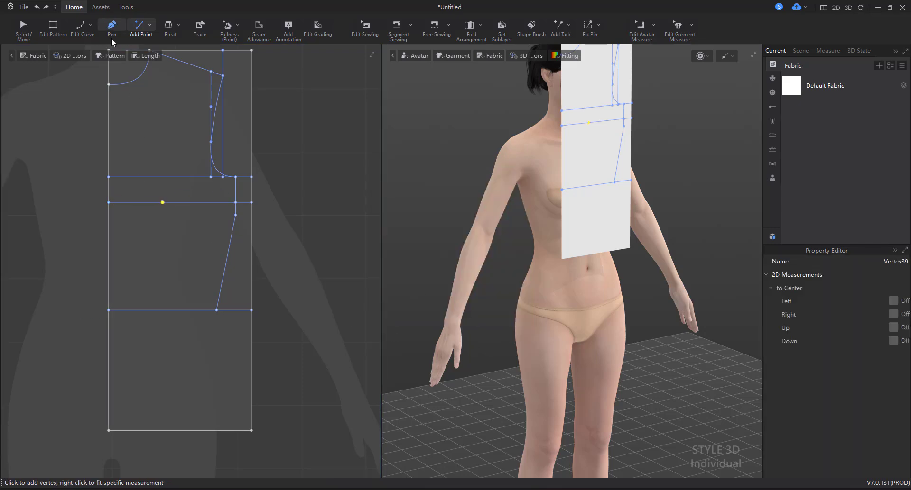
left_click(163, 207)
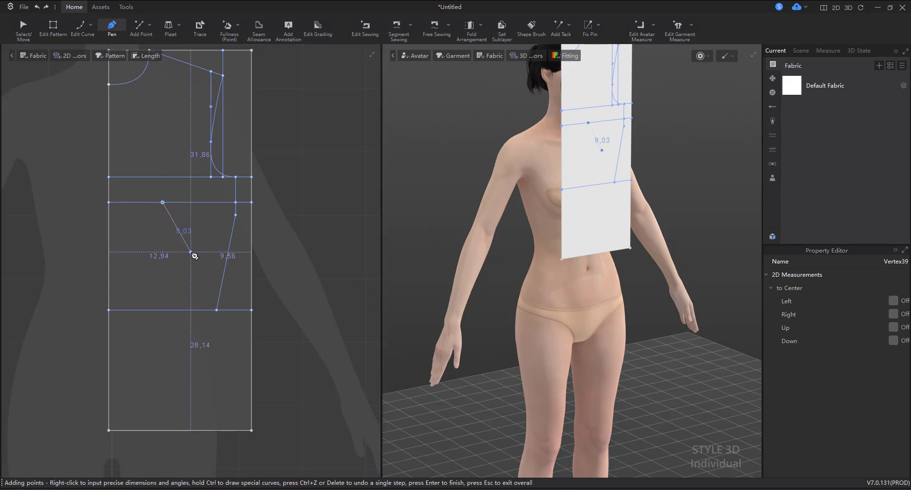
left_click(162, 311)
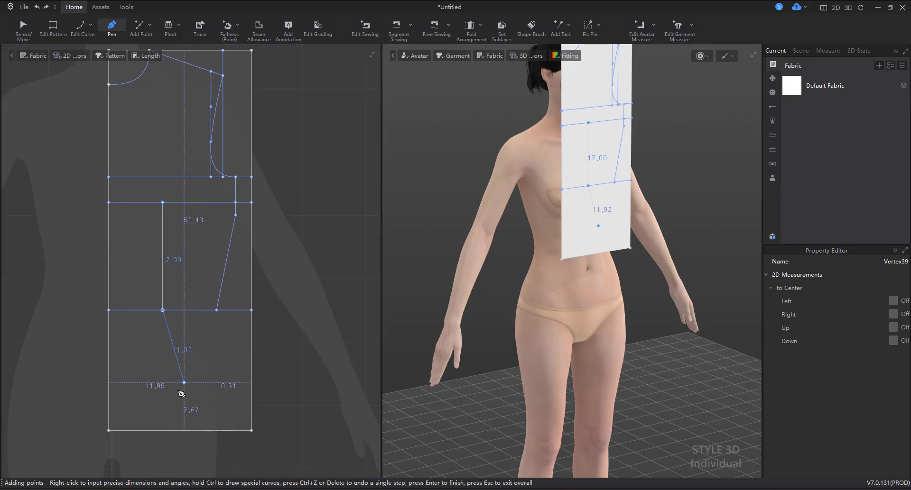
left_click(164, 432)
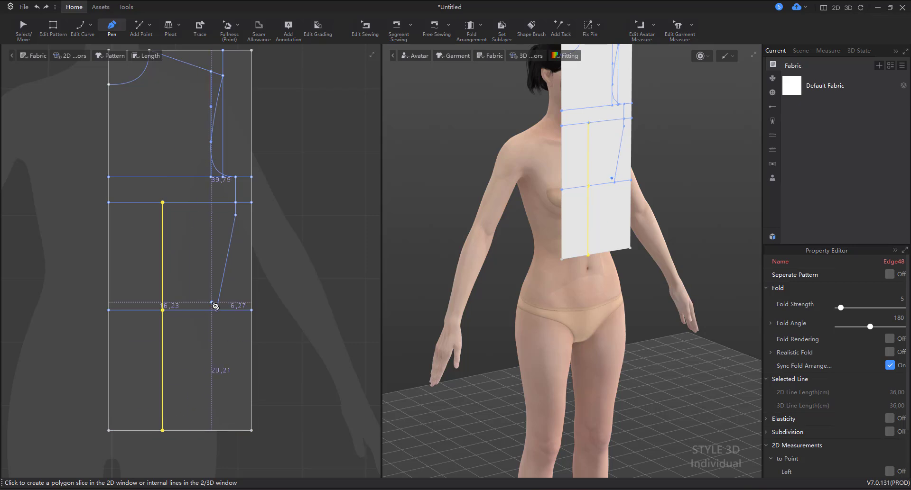
- Draw a slanted internal bust dart line from the 8.5 cm bust point to the side line's point 2 cm below the bust line
scroll(203, 208, "up", 3)
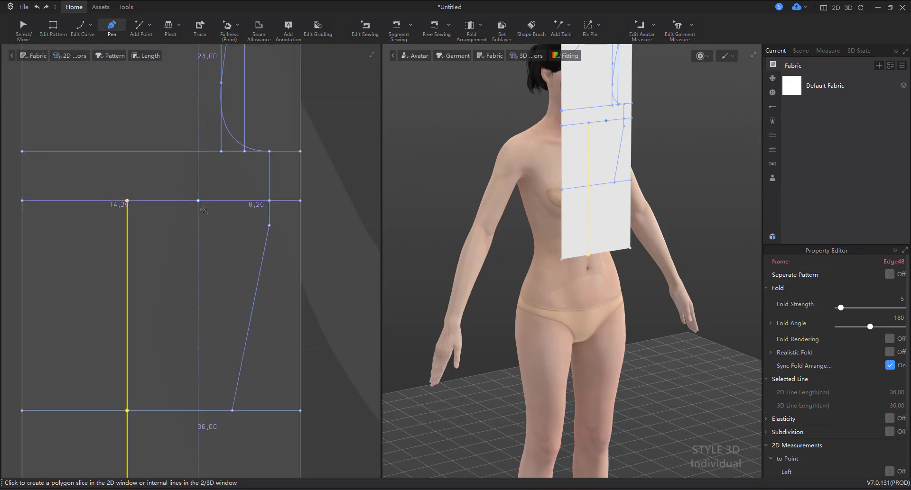
left_click(127, 201)
left_click(269, 226)
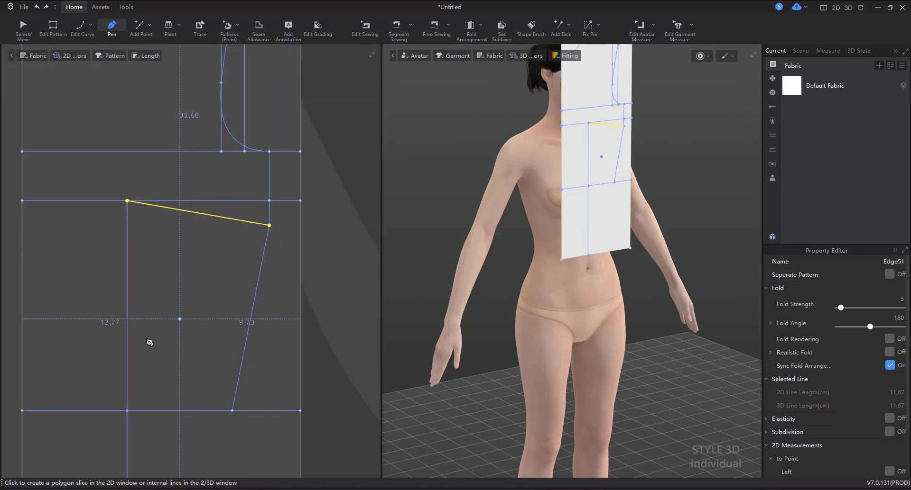
scroll(137, 337, "down", 3)
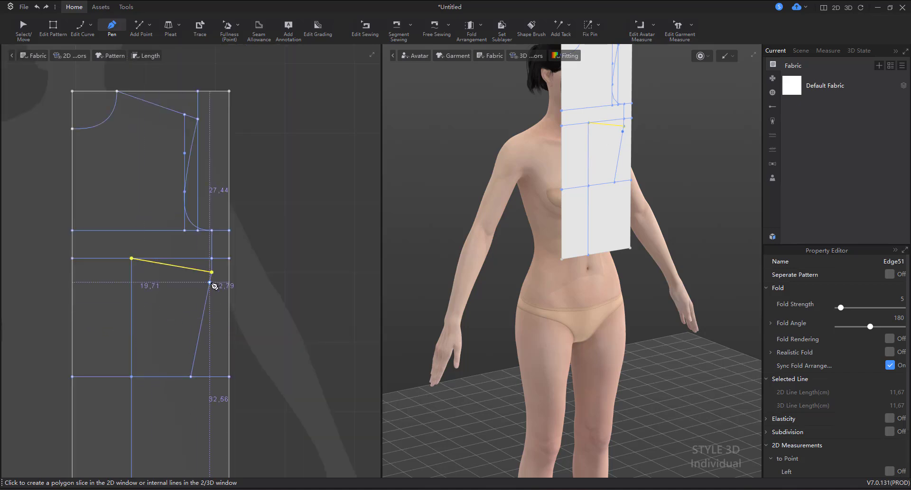
left_click(53, 27)
left_click(176, 306)
middle_click_drag(176, 306, 222, 252)
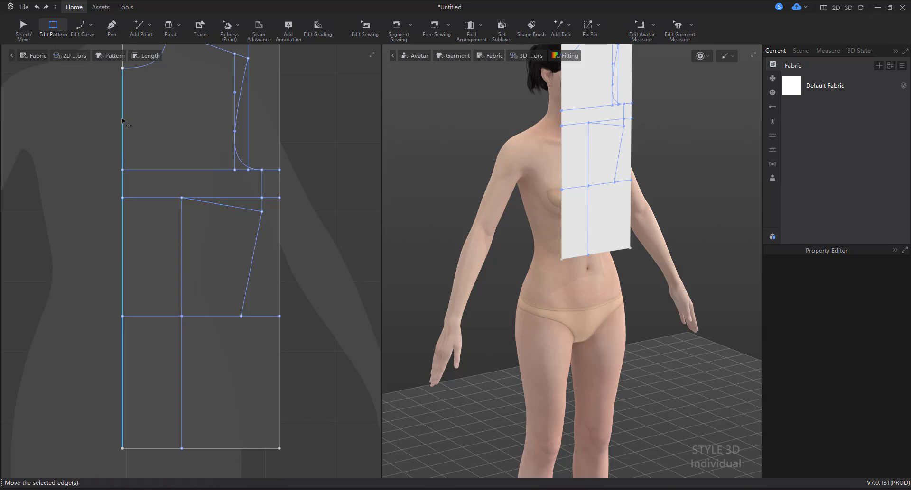
- Add a point on the waist line 8.5 cm from the centre front, where the vertical dart line crosses it
scroll(196, 239, "up", 4)
key("x")
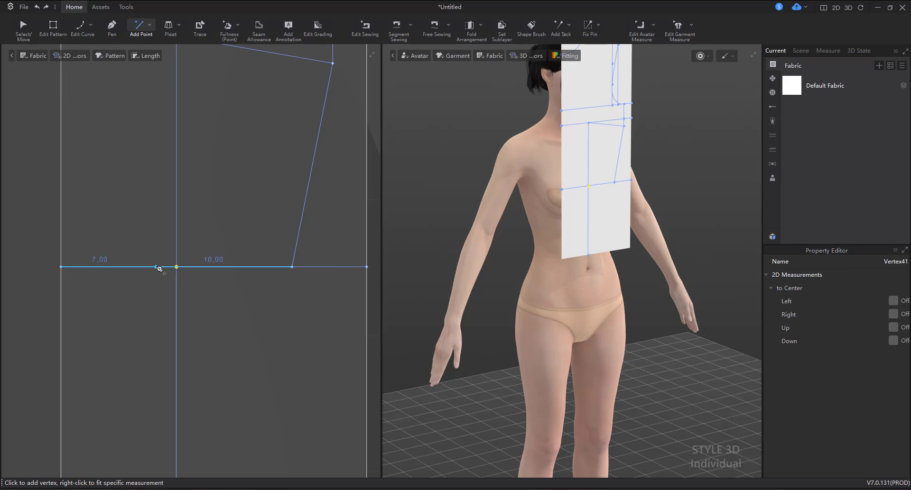
right_click(156, 267)
type("8,5")
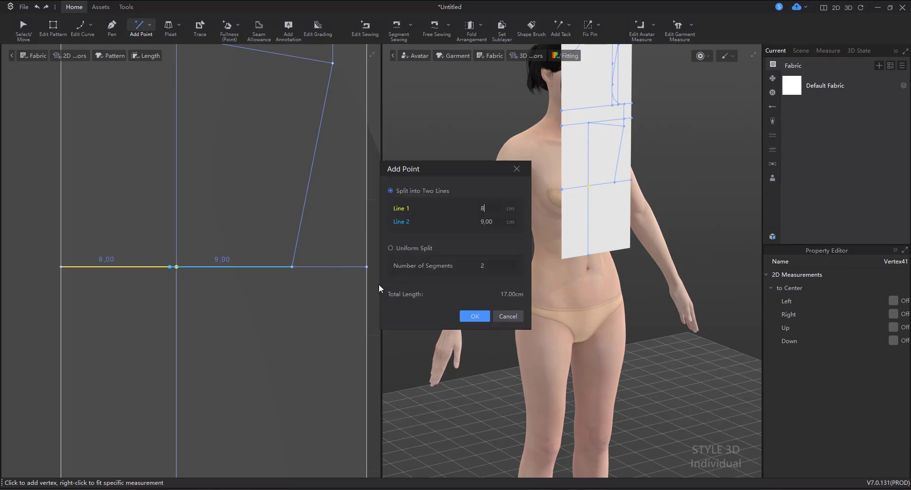
left_click(479, 314)
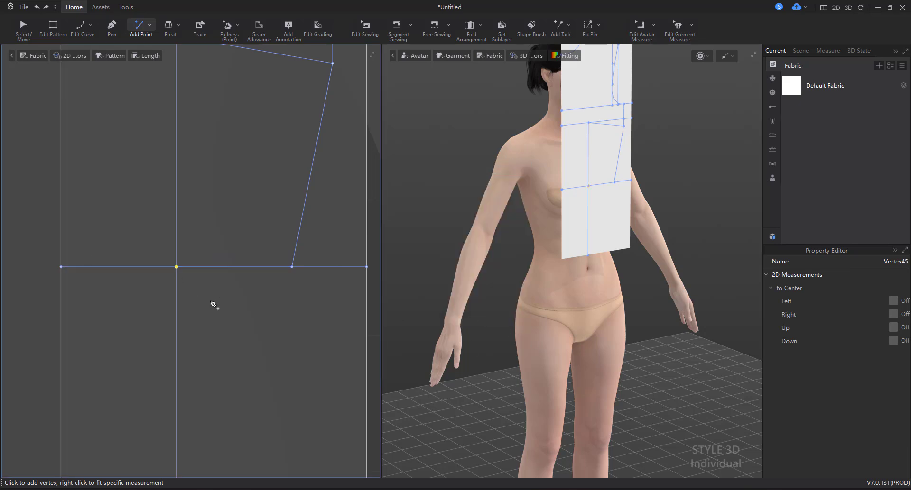
- Add waist line points 1 cm to each side of the vertical dart line
right_click(192, 266)
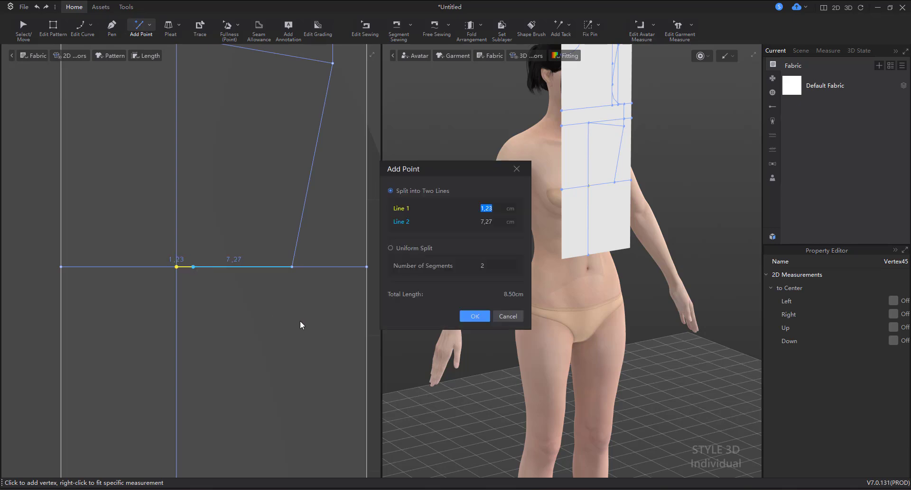
type("1")
left_click(473, 316)
type("1")
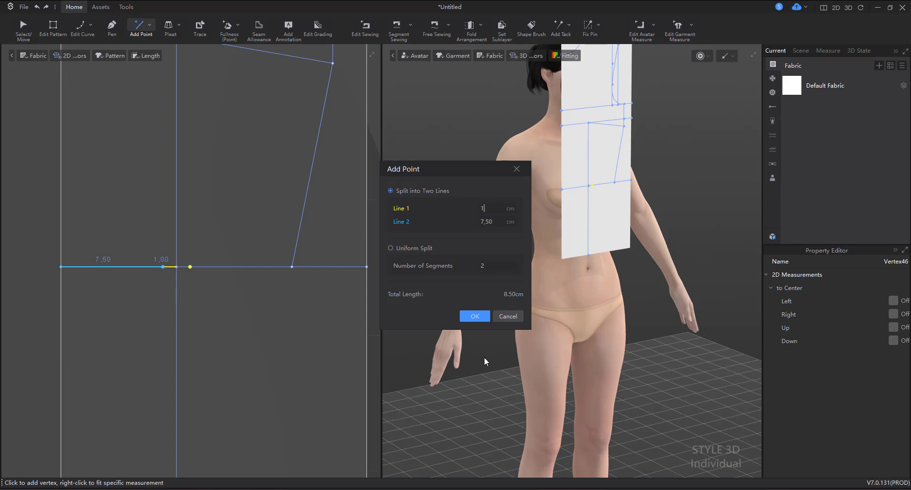
left_click(475, 317)
scroll(304, 304, "down", 3)
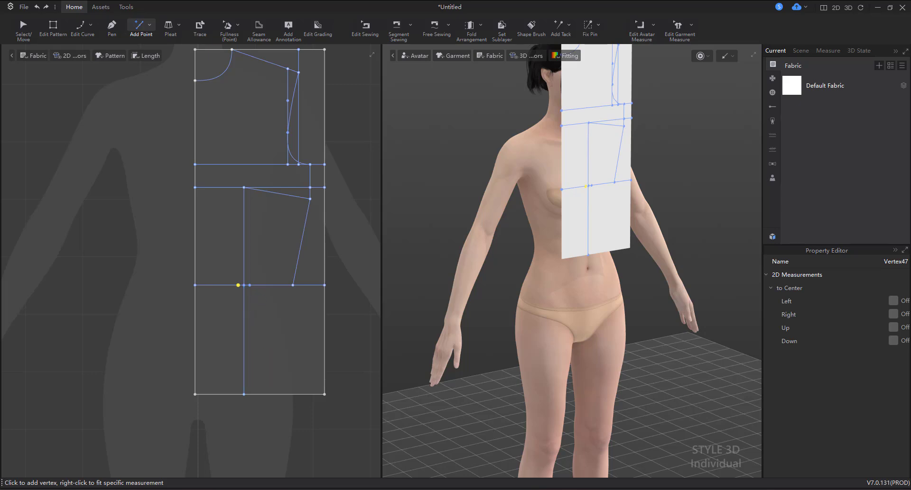
- Check the size PP front dart length in the browser's measurement table and add a point 11 cm below the waist on the vertical dart line
key("alt+Tab")
scroll(397, 315, "up", 6)
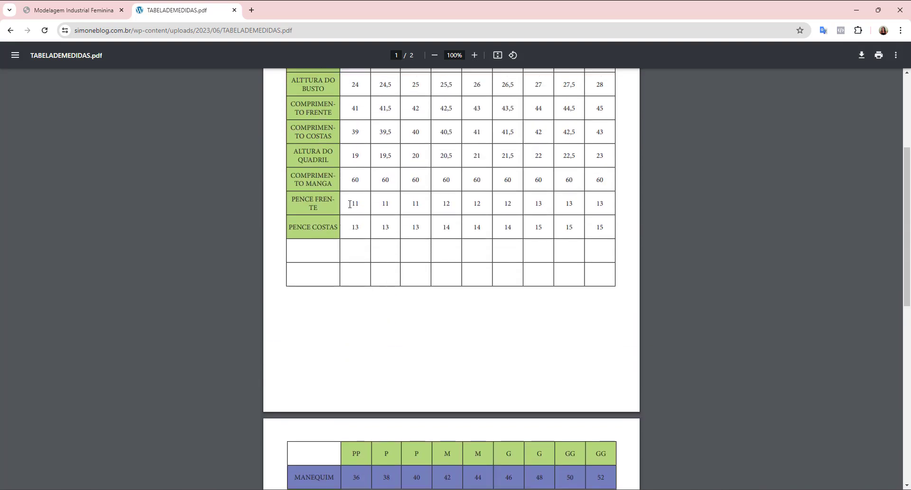
left_click(855, 10)
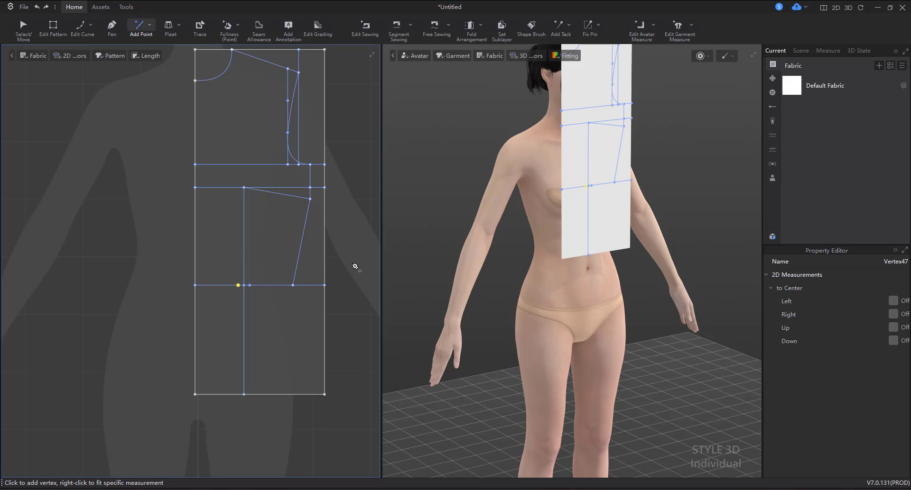
right_click(244, 318)
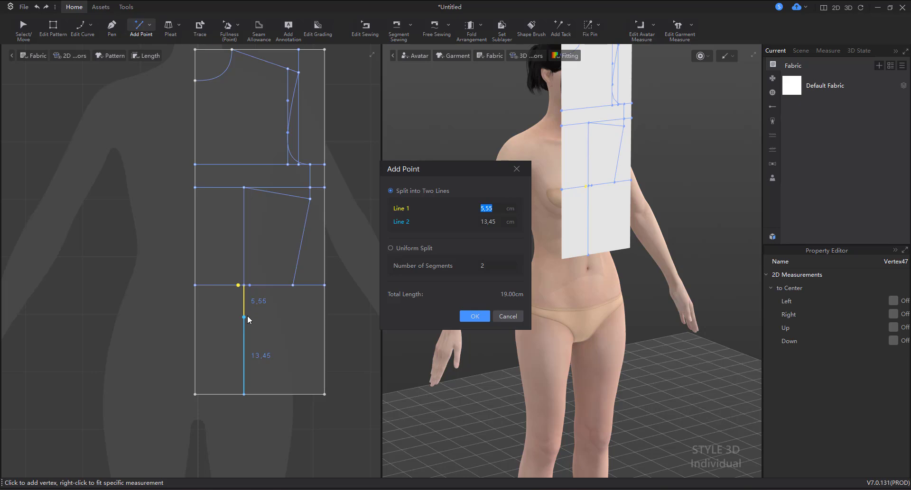
type("11")
left_click(473, 316)
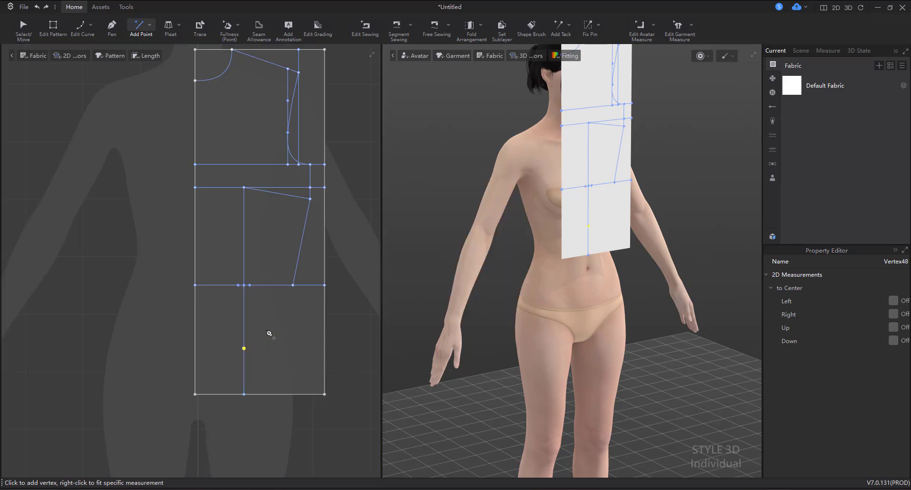
- Draw the closed diamond waist dart from the bust point through both 1 cm waist points and the 11 cm lower point
left_click(110, 30)
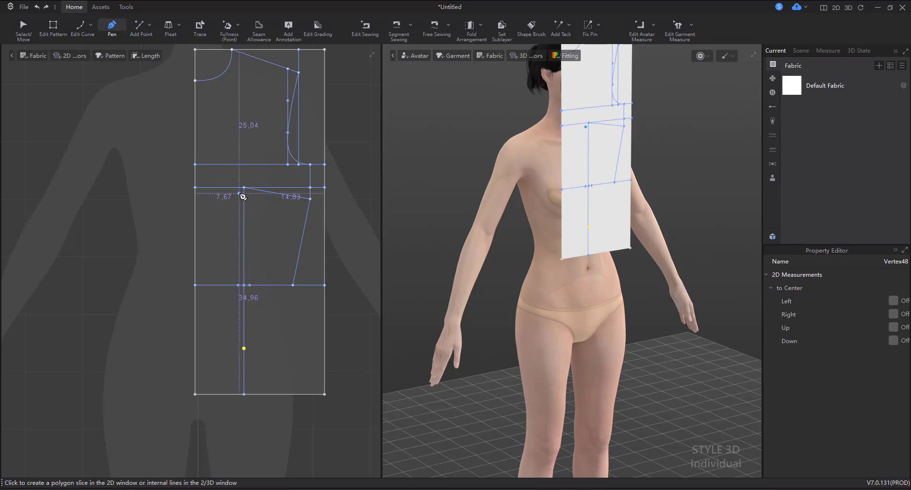
left_click(244, 187)
left_click(238, 285)
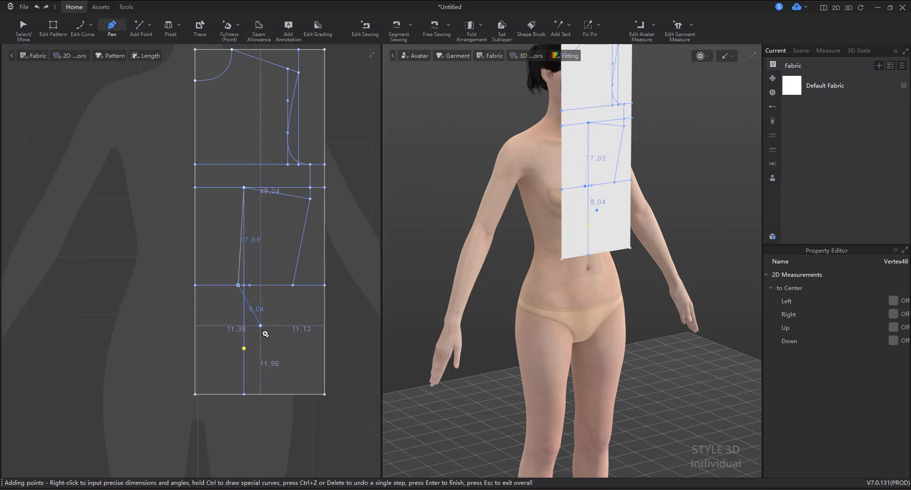
left_click(244, 349)
left_click(249, 285)
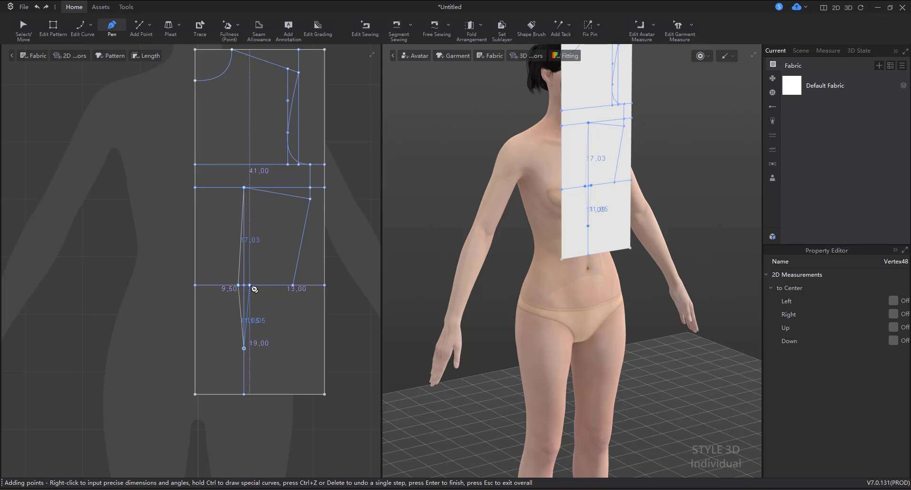
left_click(244, 187)
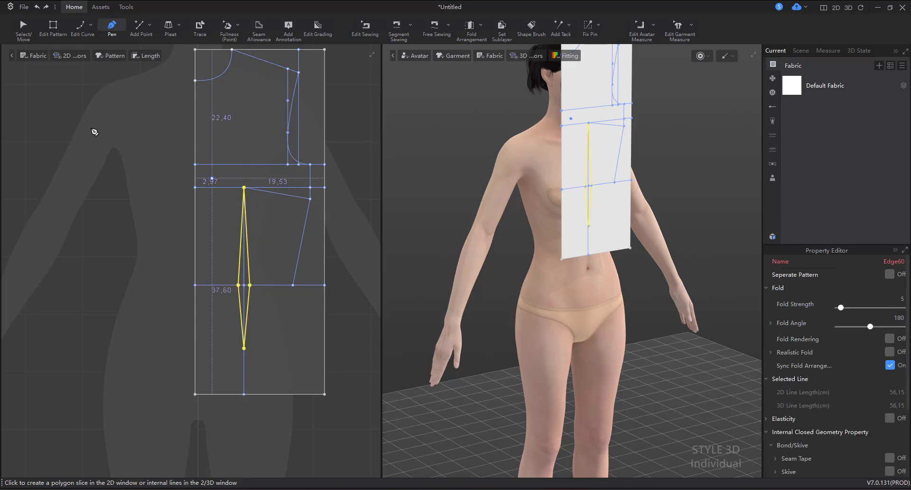
left_click(52, 26)
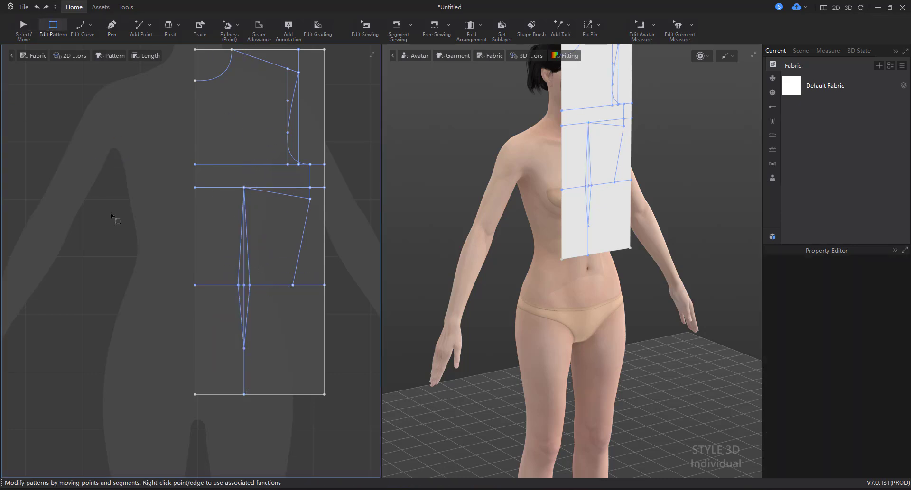
- Draw an internal side line from the side line's waist point to the outer hem corner
left_click(325, 315)
middle_click_drag(325, 315, 284, 343)
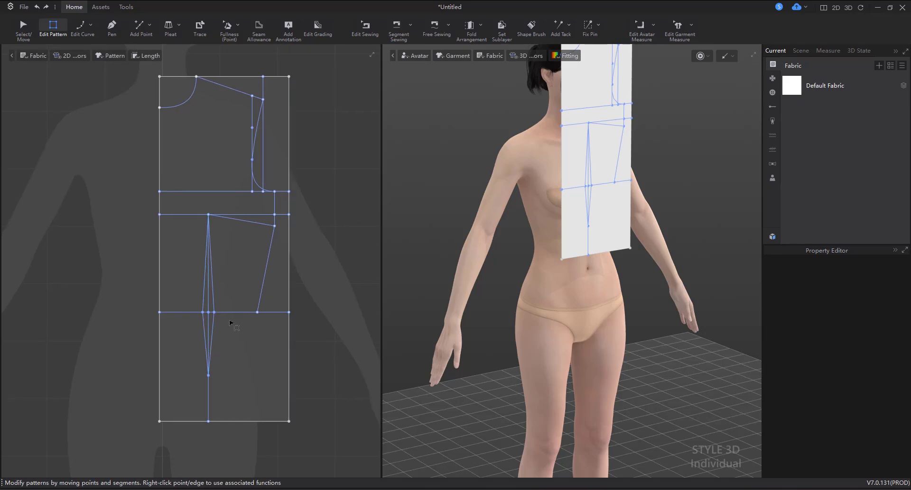
middle_click_drag(230, 323, 244, 292)
left_click(112, 27)
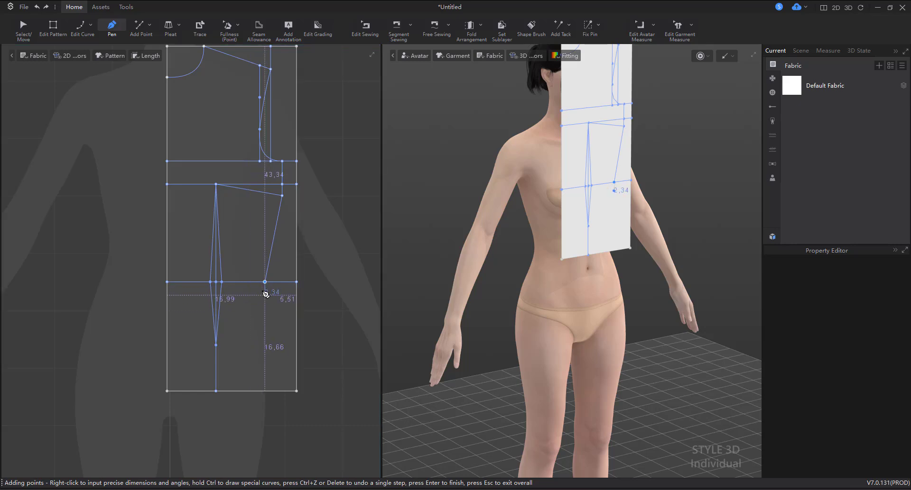
double_click(296, 391)
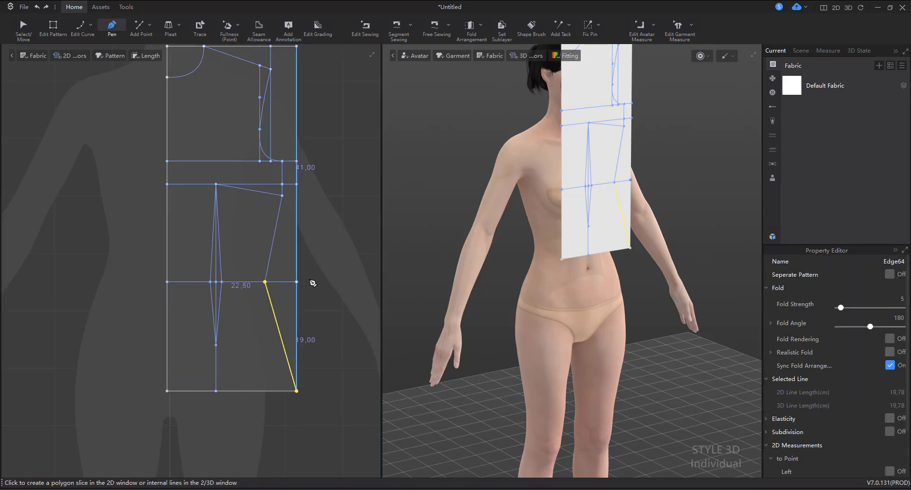
key("z")
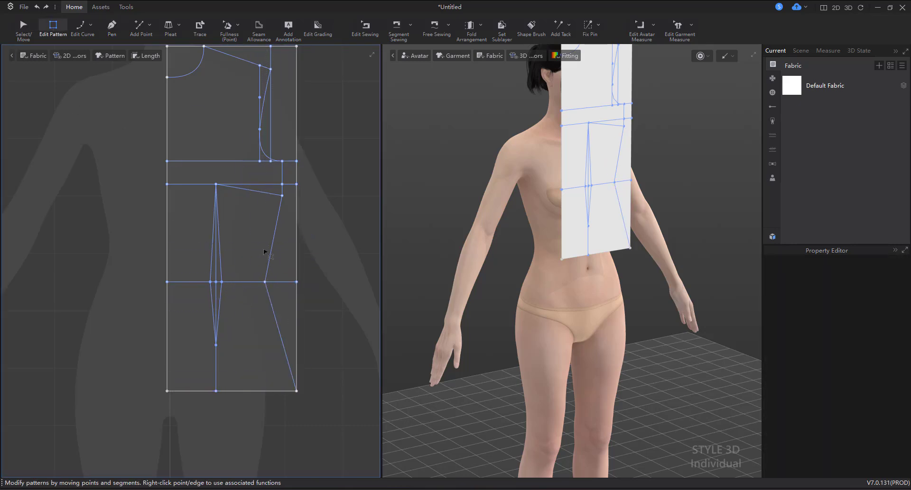
- Delete the slanted bust dart line that starts at the bust point
left_click(222, 185)
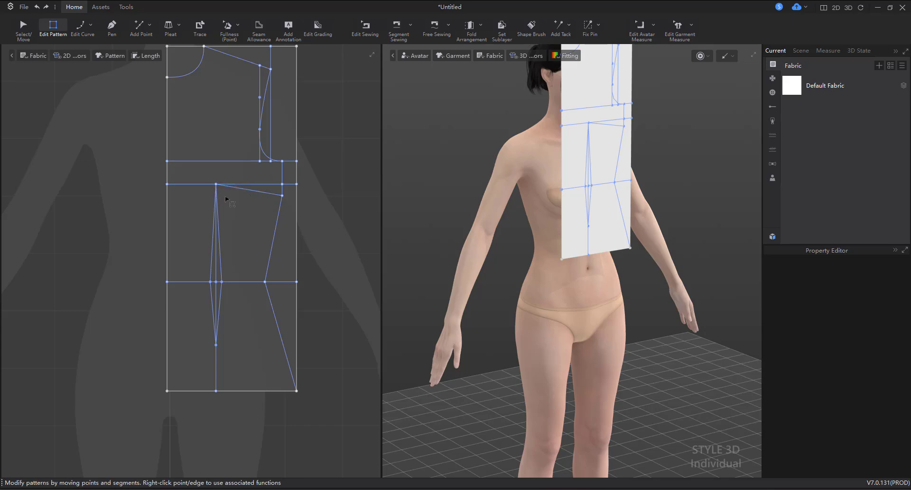
scroll(224, 189, "up", 2)
left_click(245, 191)
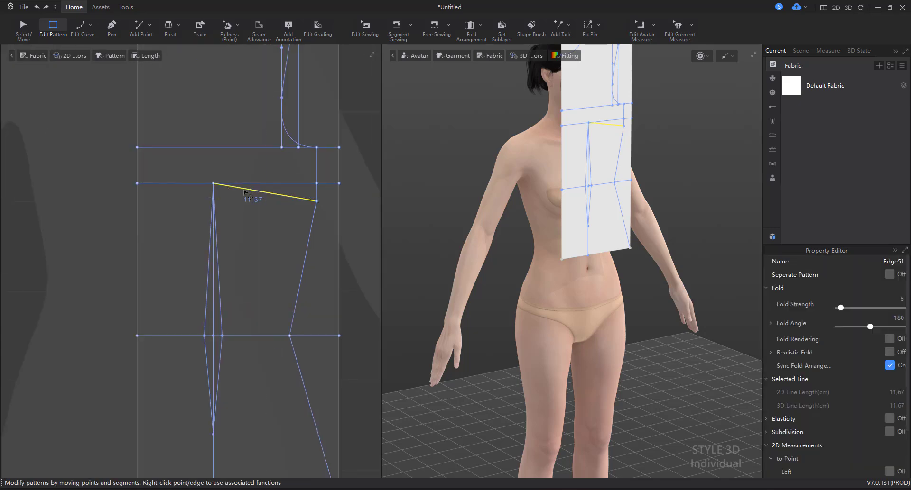
key("Delete")
- Add a point on the bust line 2 cm from the bust point towards the side
key("x")
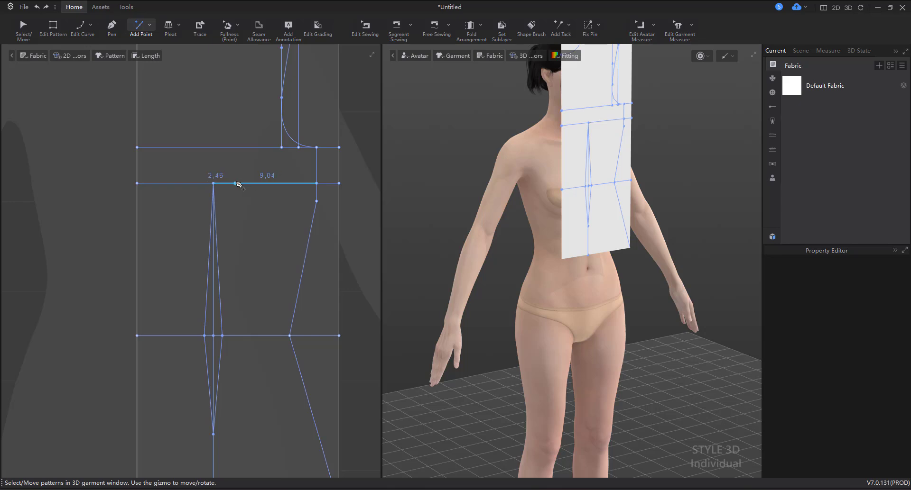
right_click(235, 182)
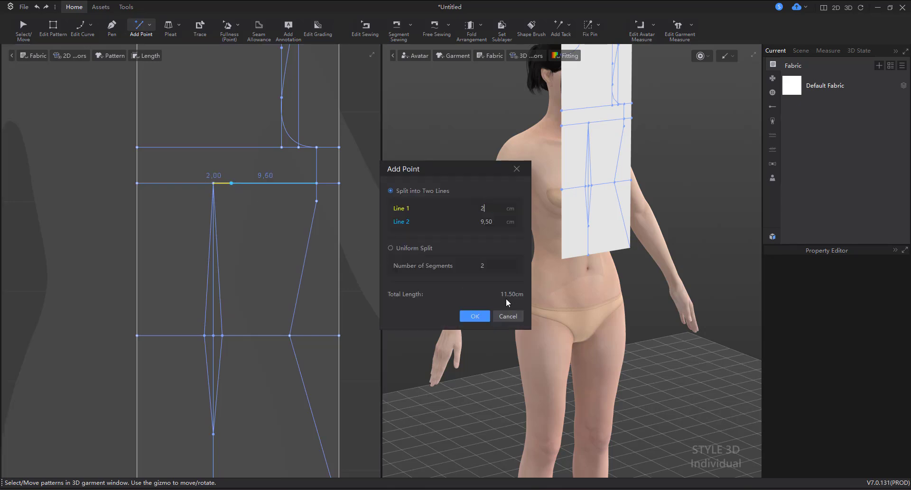
type("2")
left_click(475, 316)
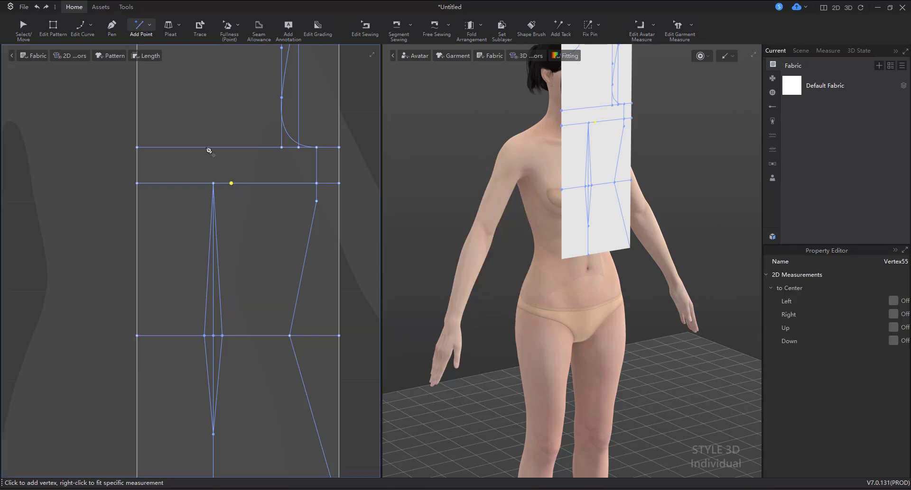
- Draw a slanted bust dart line from the 2 cm bust line point to the side line's point below the bust line
left_click(114, 27)
left_click(231, 183)
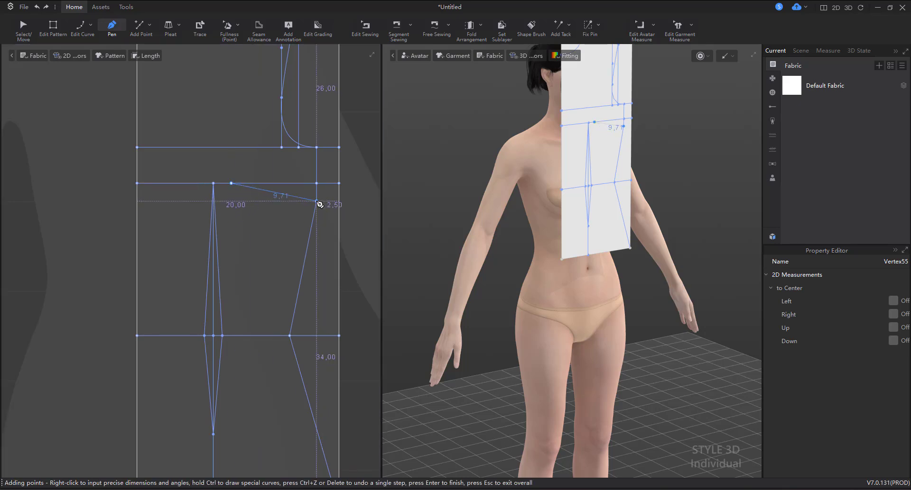
left_click(317, 201)
left_click(53, 27)
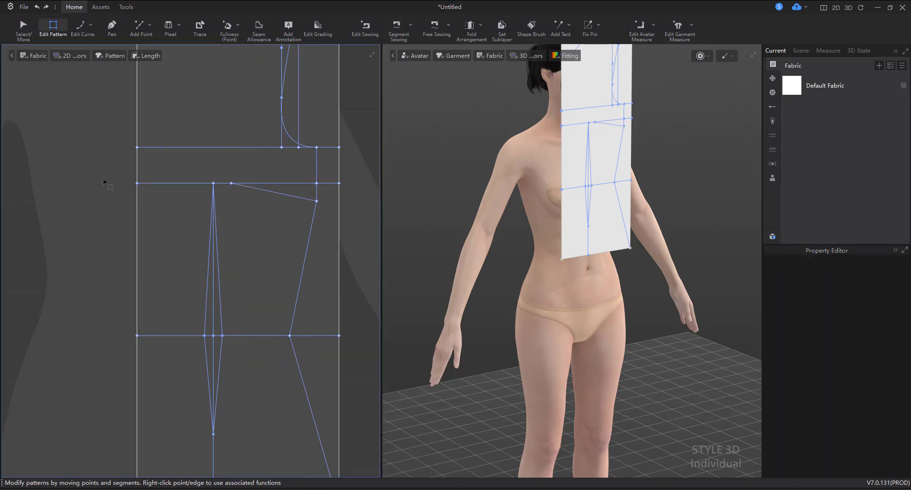
scroll(115, 194, "down", 3)
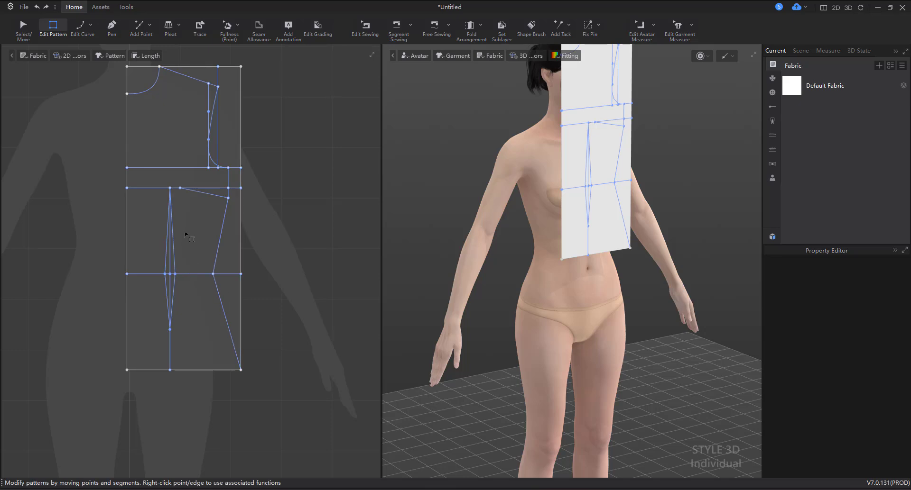
scroll(222, 313, "up", 2)
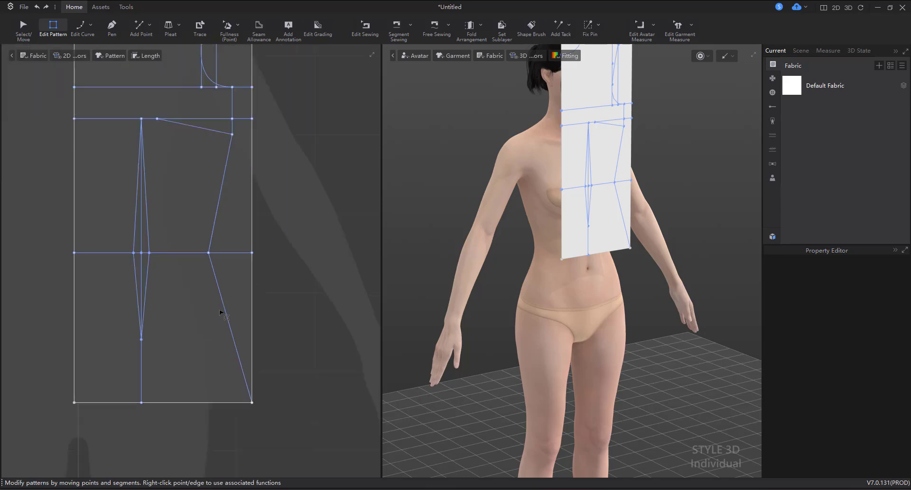
middle_click_drag(220, 311, 218, 285)
key("v")
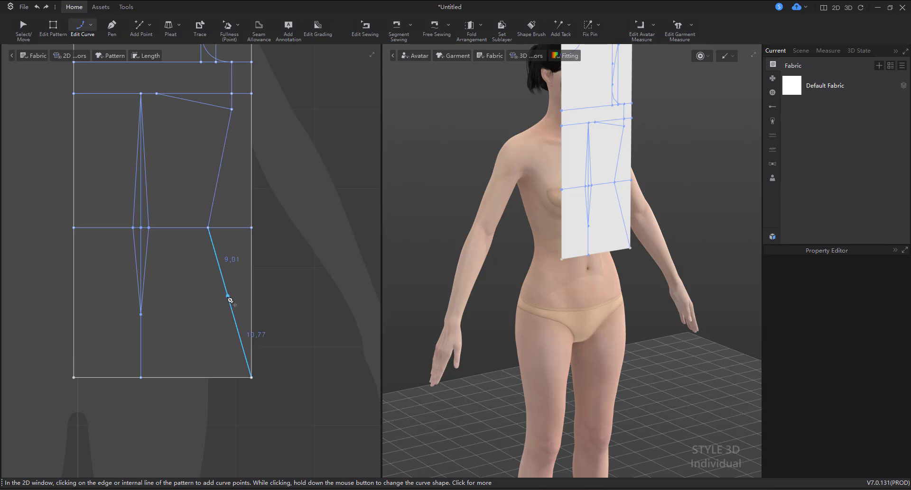
left_click(229, 297)
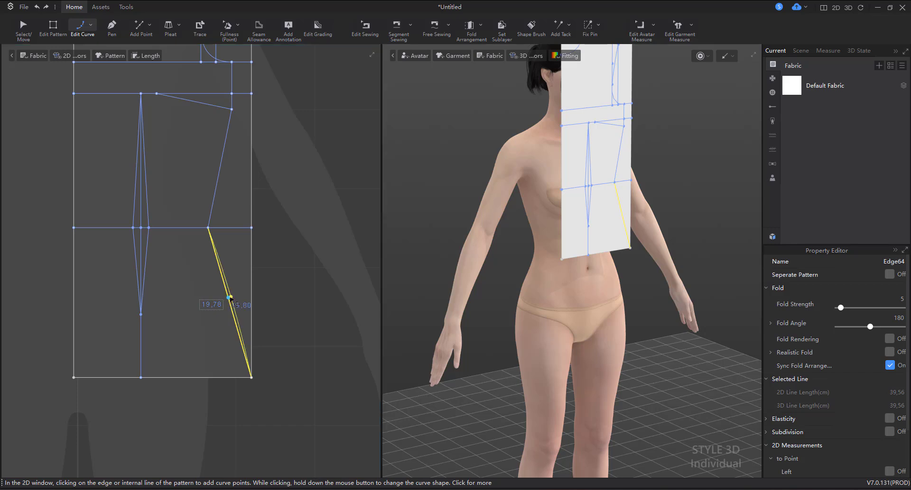
left_click(230, 298)
left_click(229, 299)
- Add a point at the midpoint of the side line between waist and hem and convert it to a curve point
key("x")
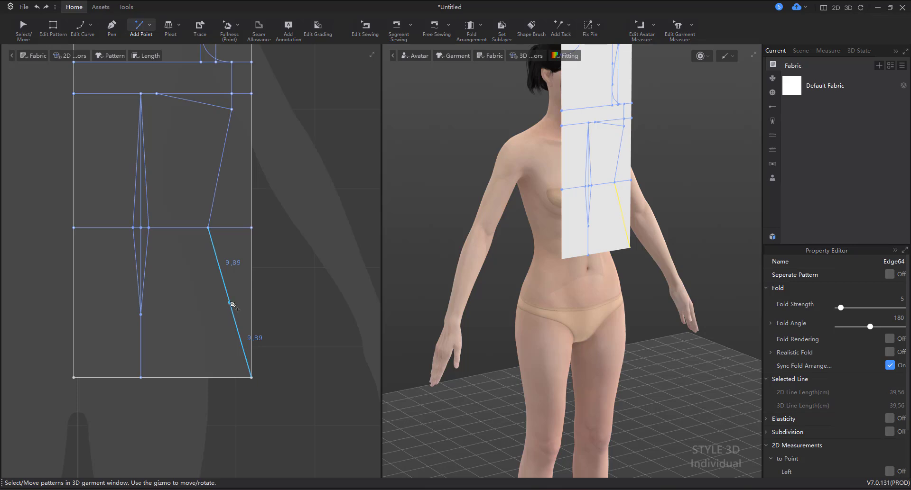
left_click(231, 304)
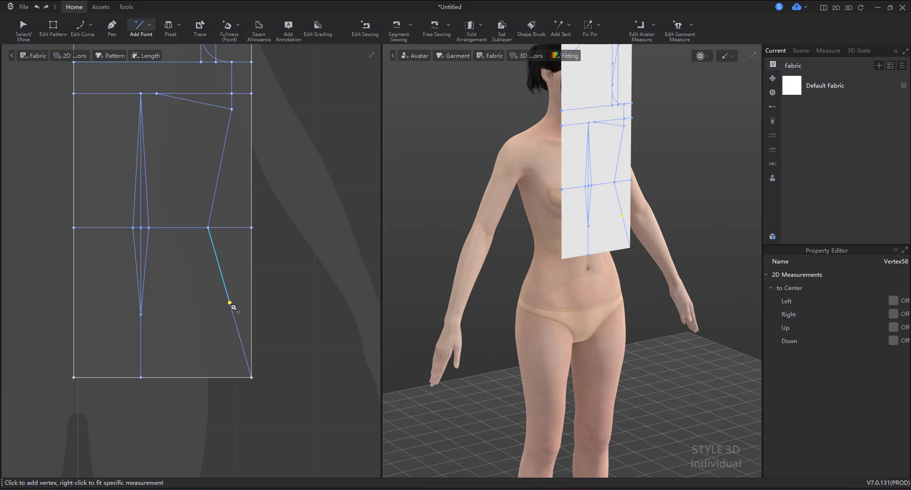
key("z")
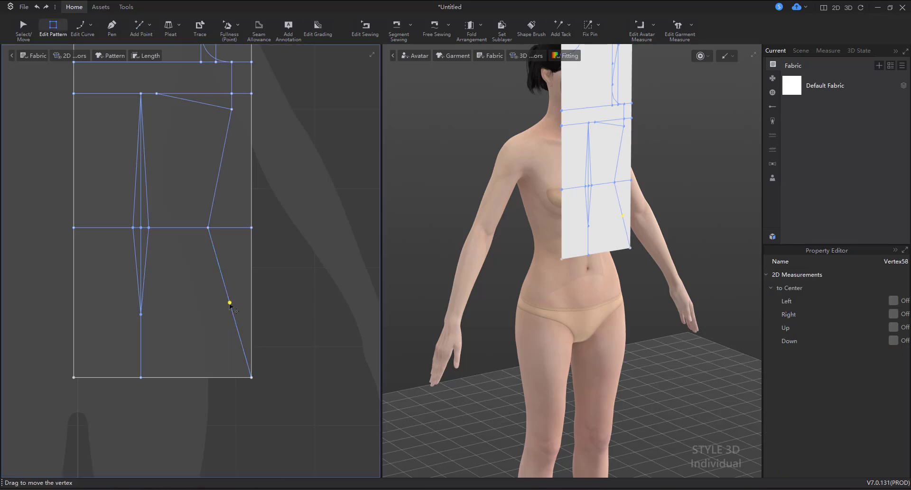
right_click(229, 303)
left_click(264, 338)
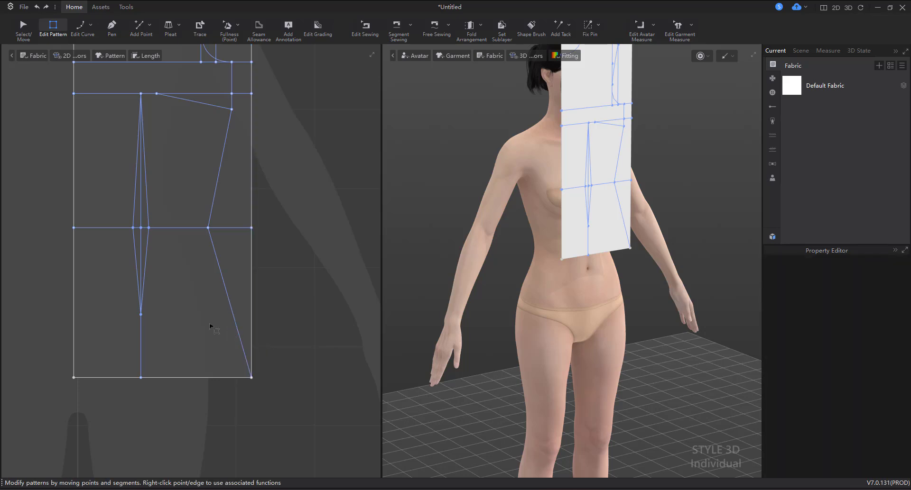
- Move the curve point on the side line between waist and hem 0.5 cm horizontally outward
key("v")
left_click_drag(233, 305, 236, 306)
right_click(236, 306)
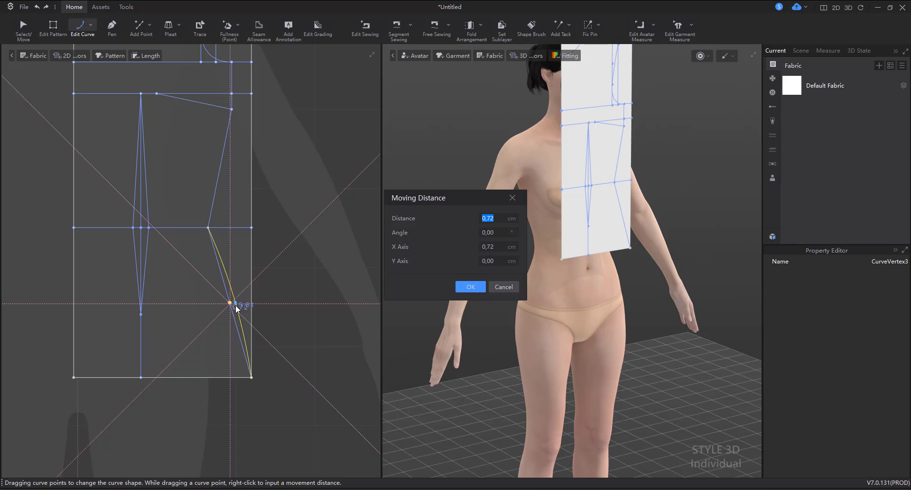
type("0,5")
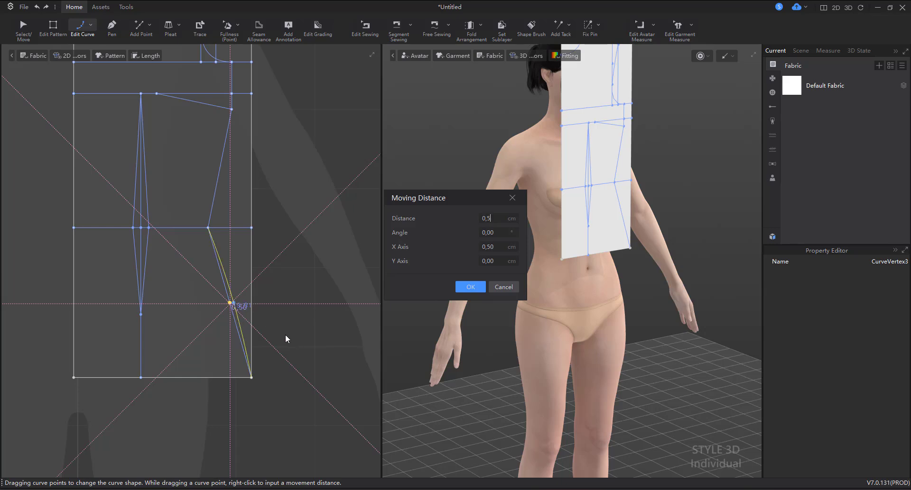
left_click(470, 288)
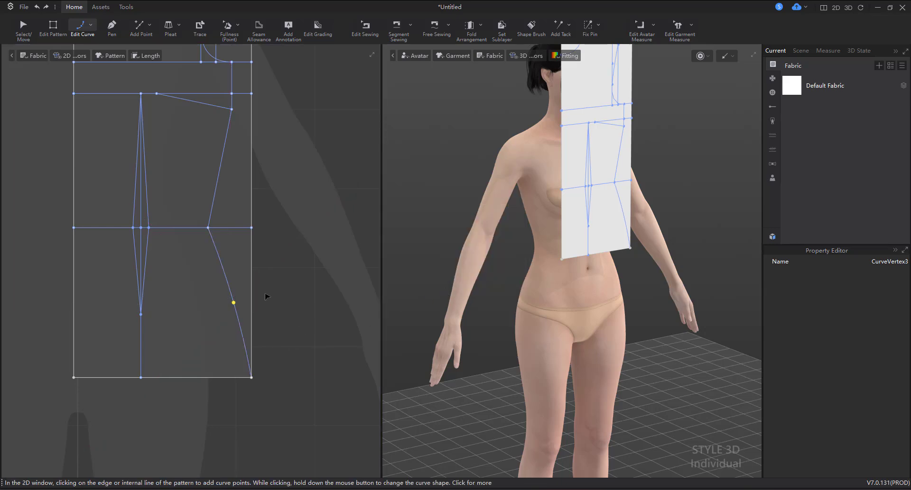
- Begin tracing the front outline by selecting the neckline curve, the shoulder line and the whole armhole curve
left_click(53, 26)
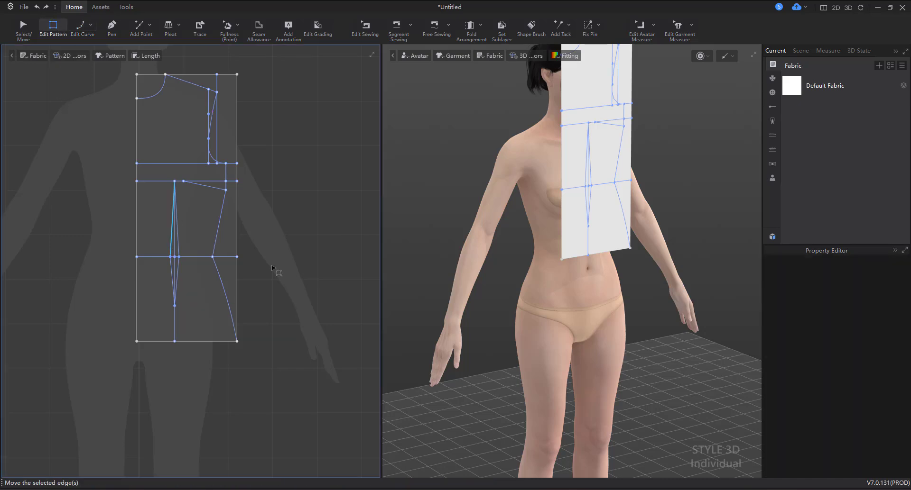
scroll(211, 243, "up", 2)
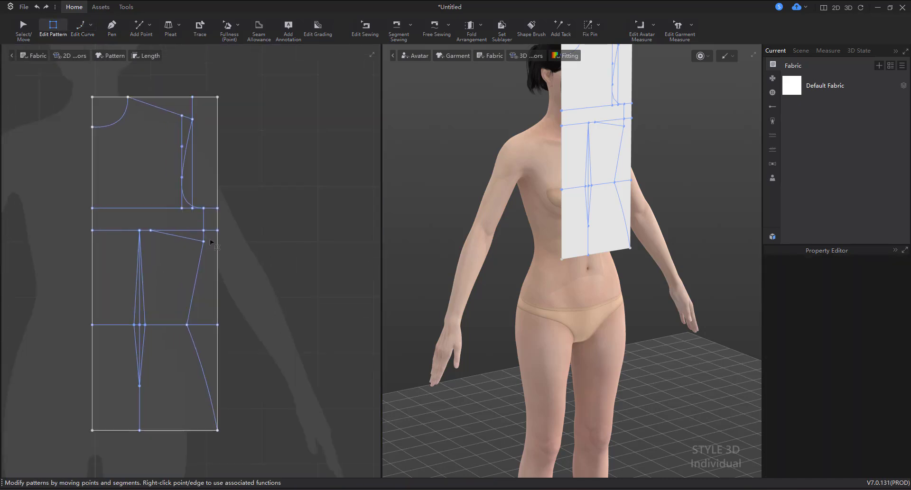
scroll(260, 233, "down", 1)
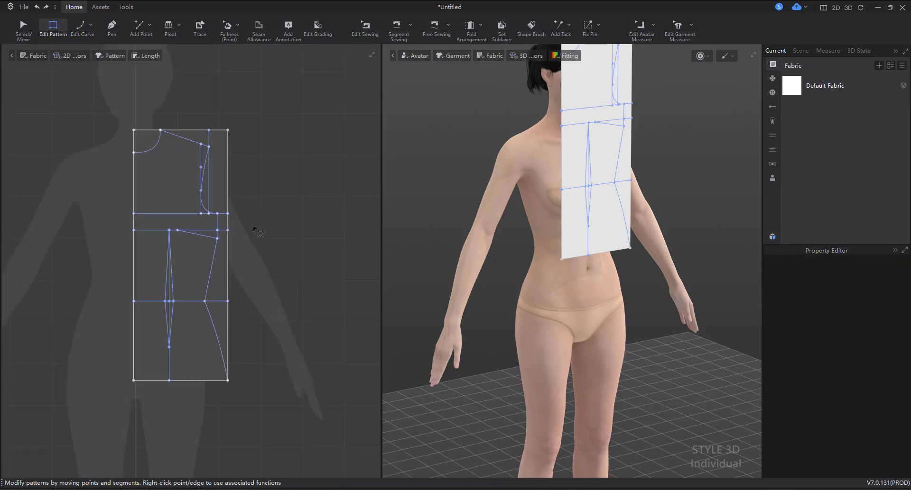
left_click(201, 26)
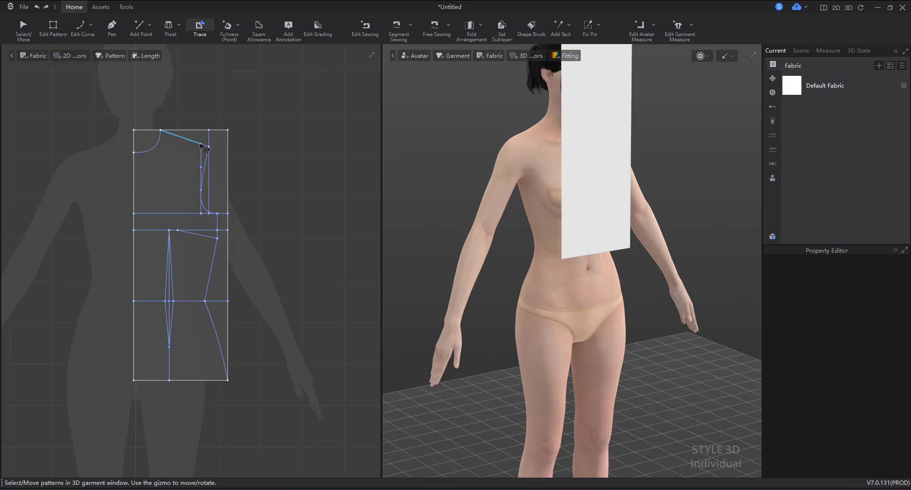
scroll(195, 140, "up", 2)
middle_click_drag(122, 151, 162, 102)
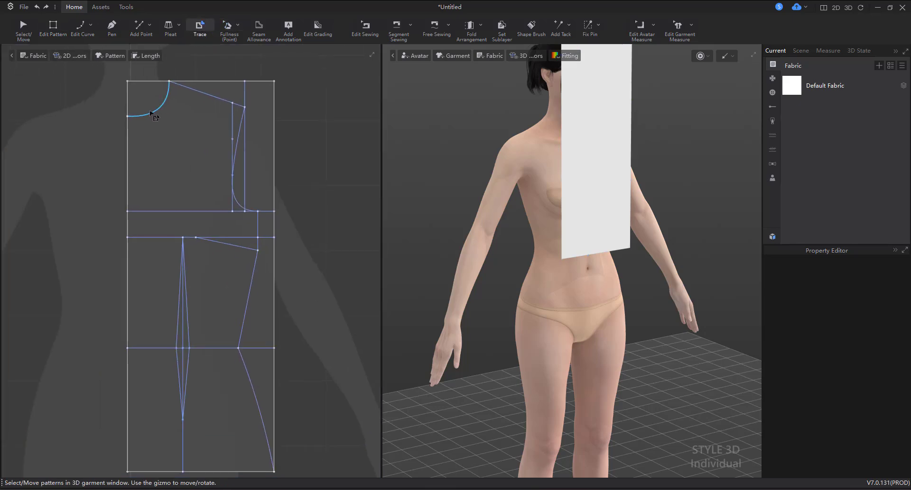
left_click(162, 102)
left_click(205, 97)
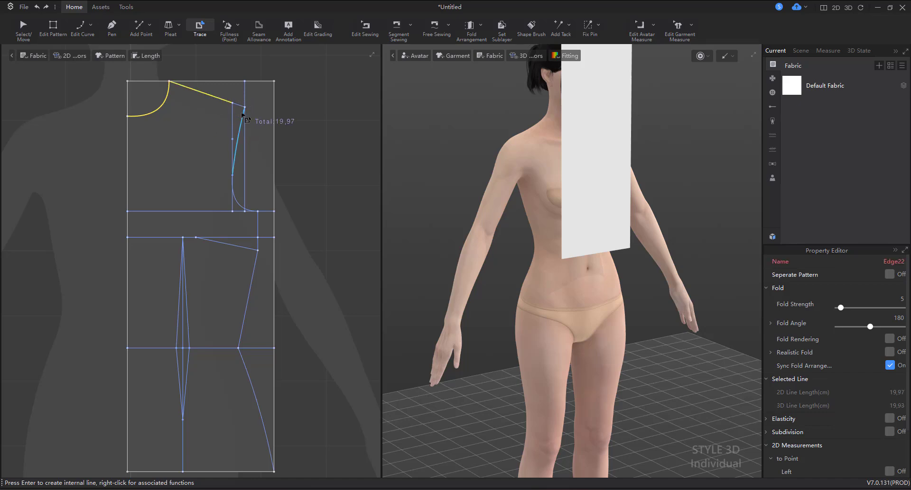
scroll(244, 114, "up", 1)
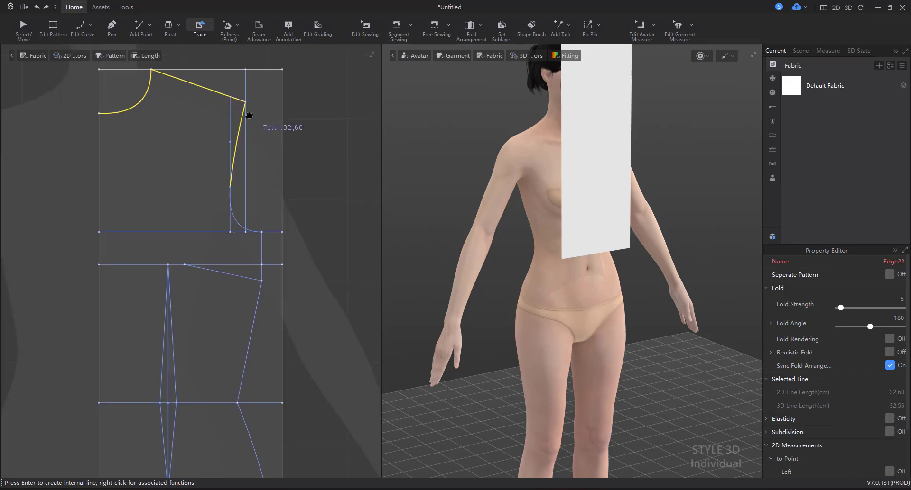
middle_click_drag(245, 222, 244, 196)
left_click(240, 203)
- Extend the trace selection with the side line, both bust dart legs, the hem and the centre front line
left_click(263, 229)
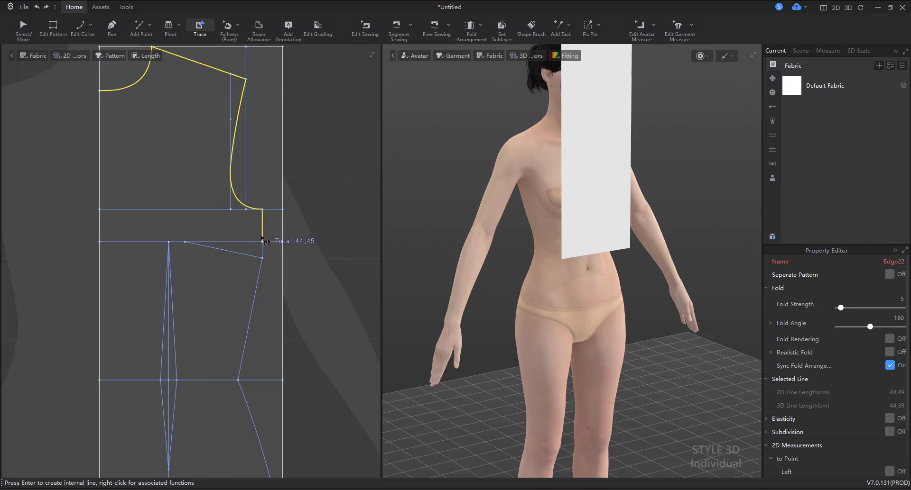
left_click(259, 242)
left_click(254, 256)
scroll(261, 215, "down", 2)
middle_click_drag(262, 216, 266, 174)
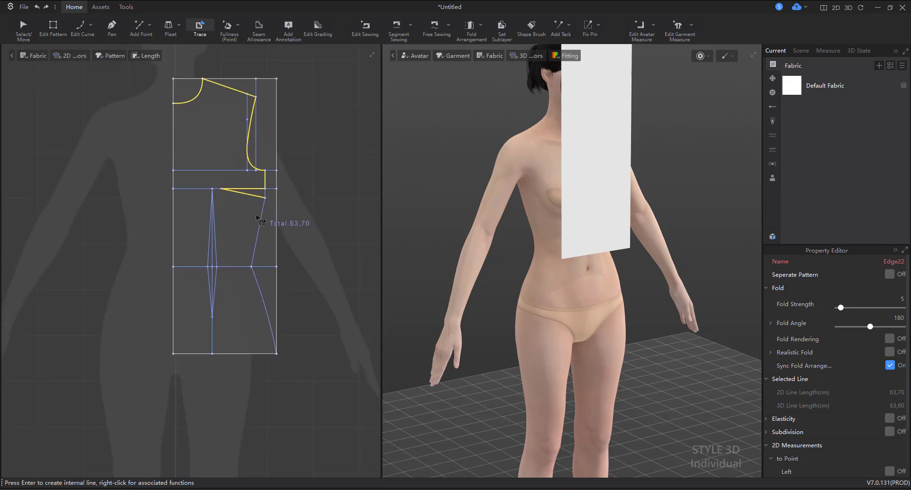
left_click(259, 226)
left_click(261, 294)
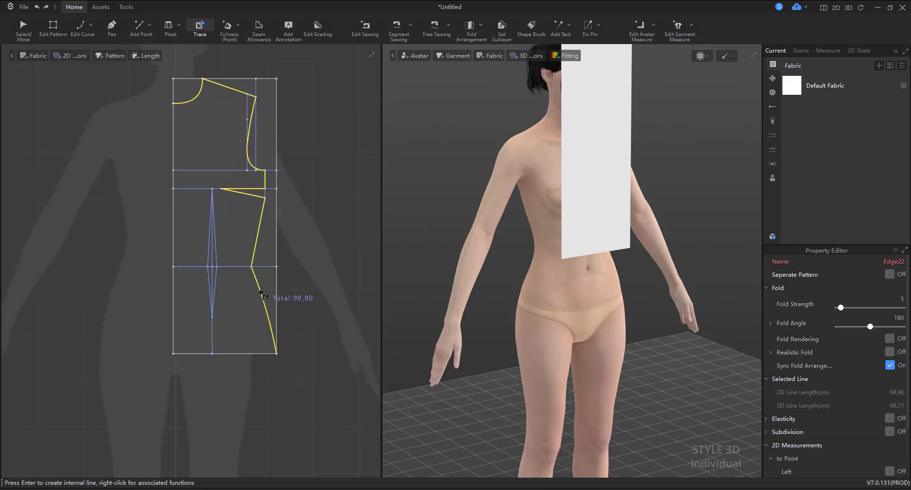
left_click(239, 353)
left_click(174, 287)
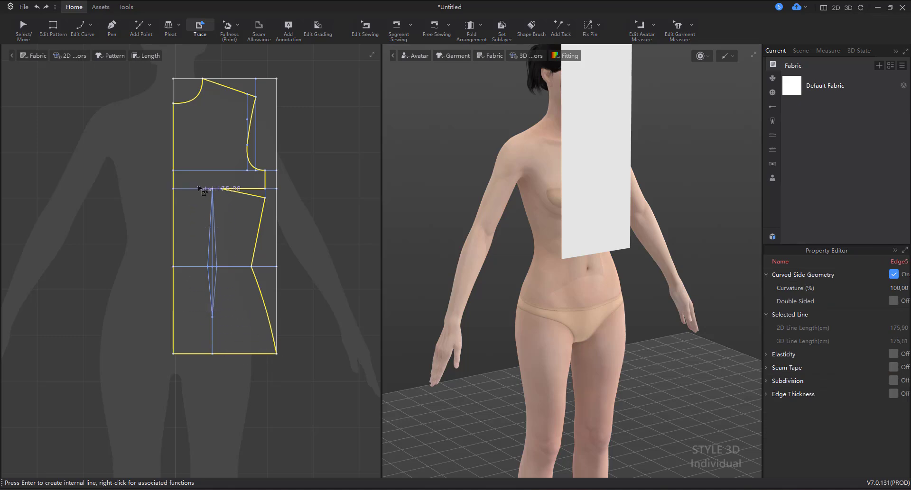
- Include the waist dart's four legs in the trace and place the traced front as a separate pattern beside the drafting block
scroll(211, 235, "up", 1)
left_click(208, 241)
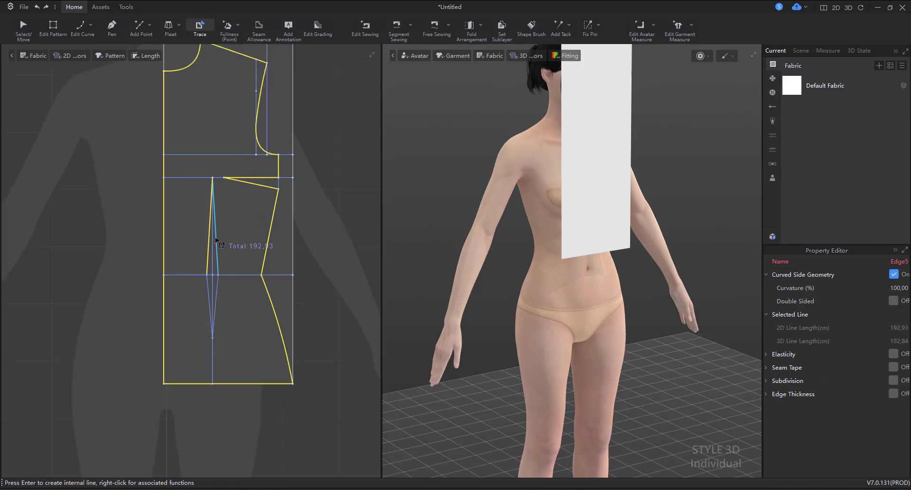
left_click(217, 243)
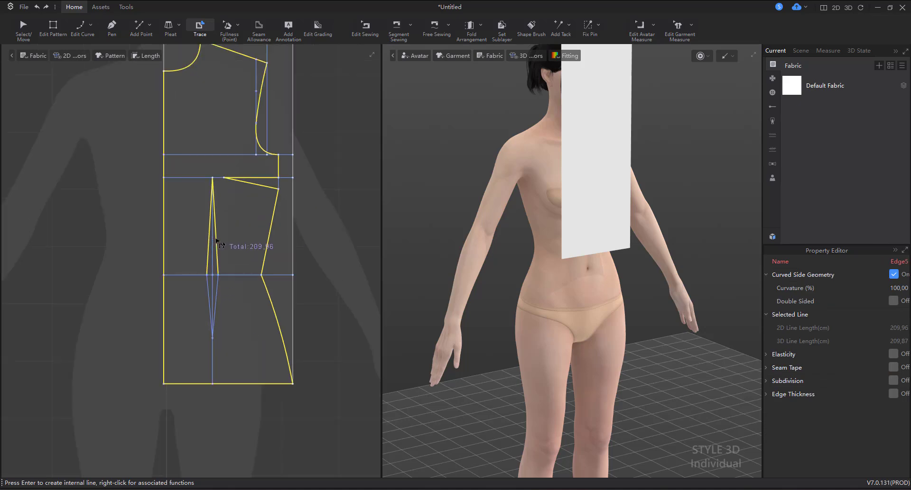
left_click(220, 301)
scroll(221, 304, "down", 3)
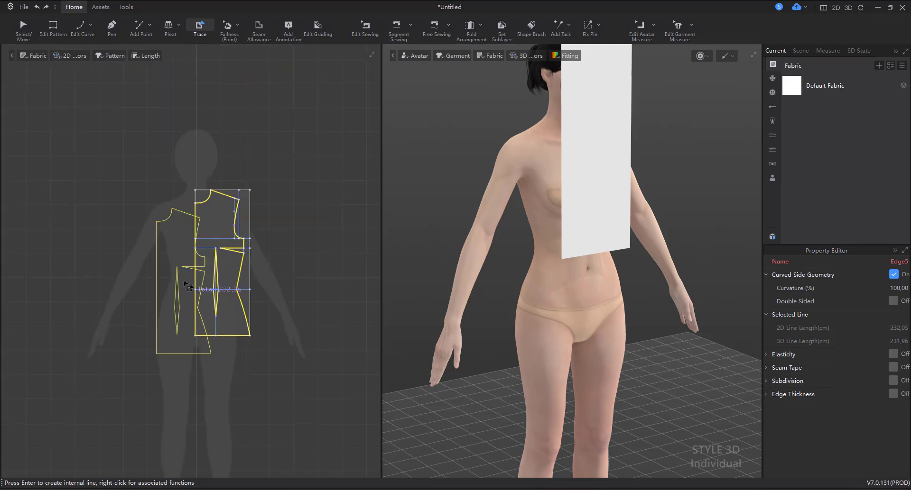
left_click(175, 253)
- Select the block's centre front, neckline, shoulder line and armhole for a second trace of the front
scroll(216, 244, "up", 1)
scroll(216, 244, "up", 1)
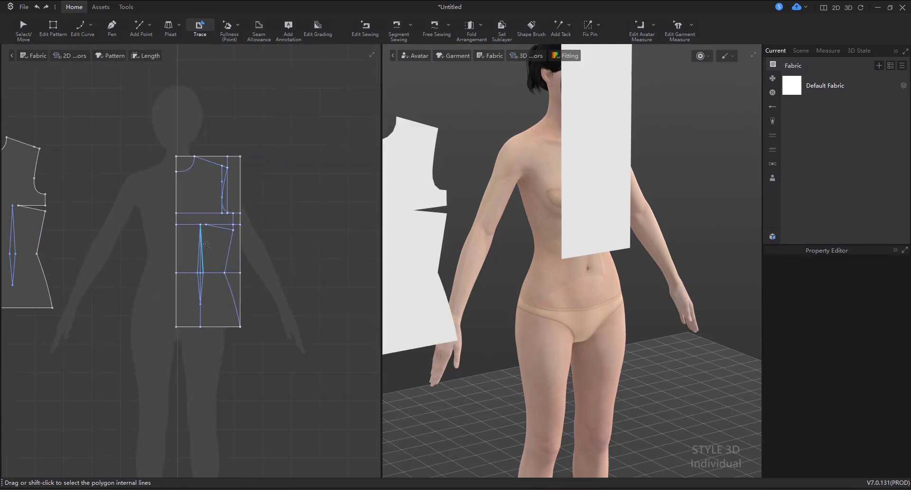
left_click(176, 197)
left_click(191, 171)
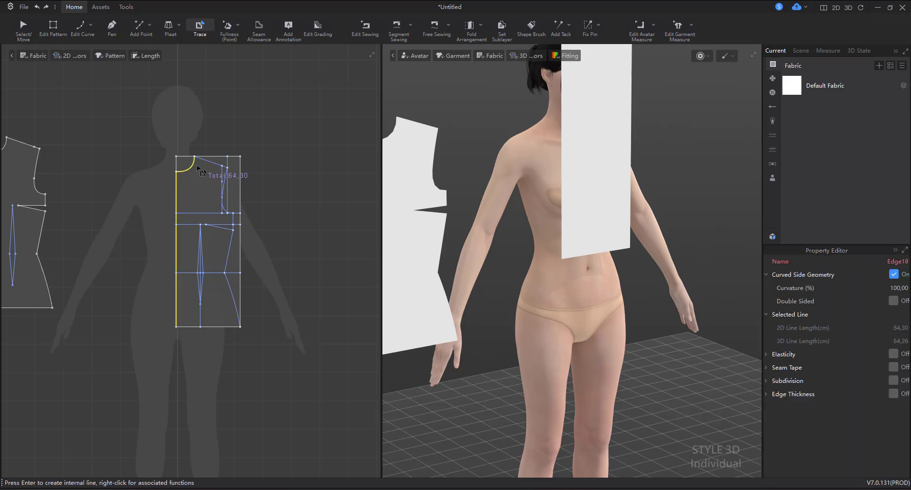
left_click(221, 166)
scroll(227, 172, "up", 1)
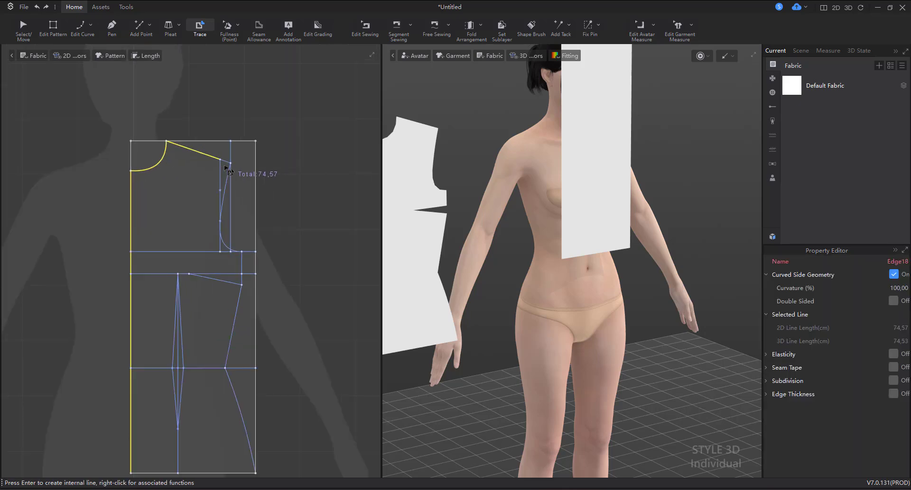
left_click(226, 190)
scroll(240, 269, "down", 2)
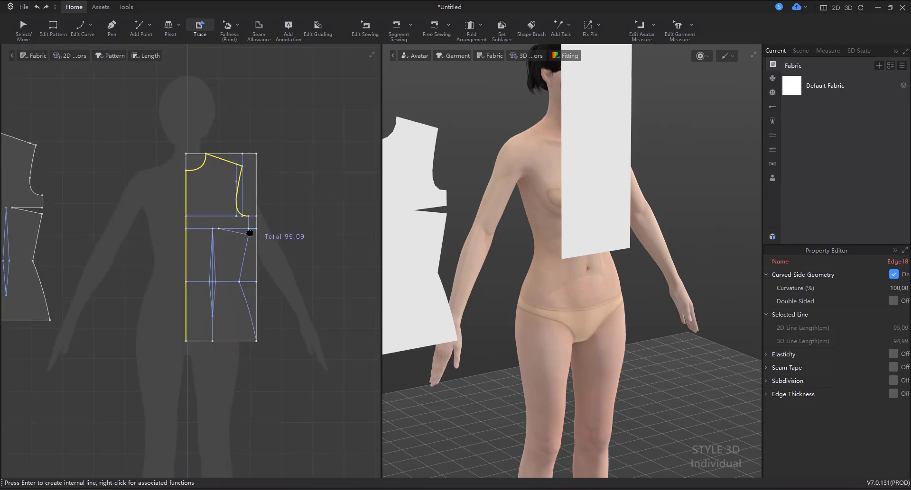
scroll(242, 237, "up", 1)
- Add the side line, bust dart legs and hem to the selection and trace a second front pattern without the waist dart
left_click(242, 219)
left_click(243, 221)
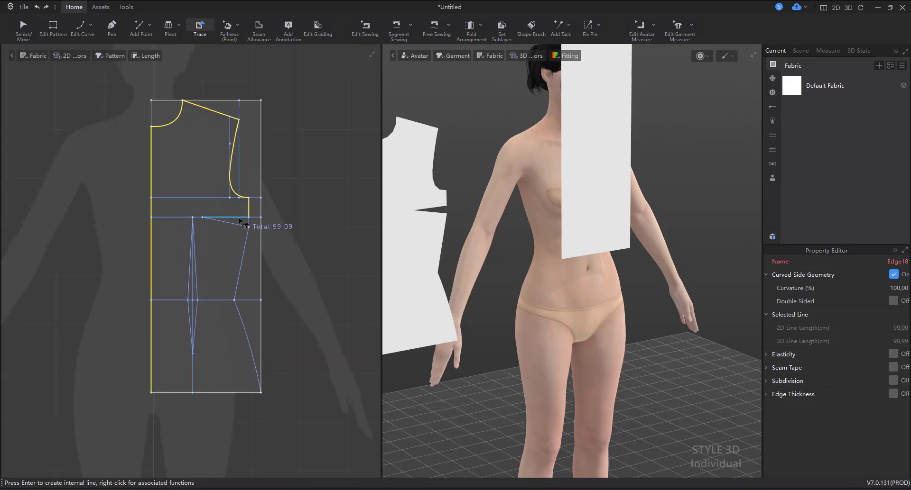
left_click(244, 249)
left_click(254, 354)
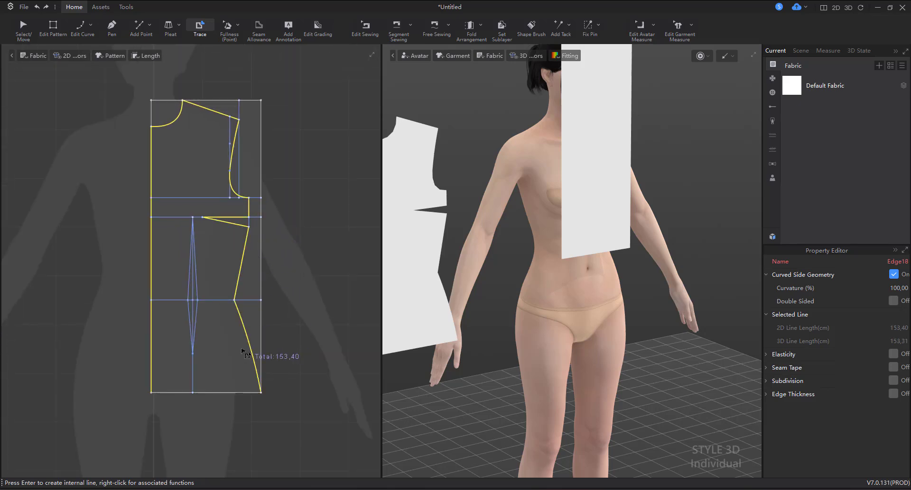
left_click(232, 392)
right_click(224, 397)
left_click(252, 402)
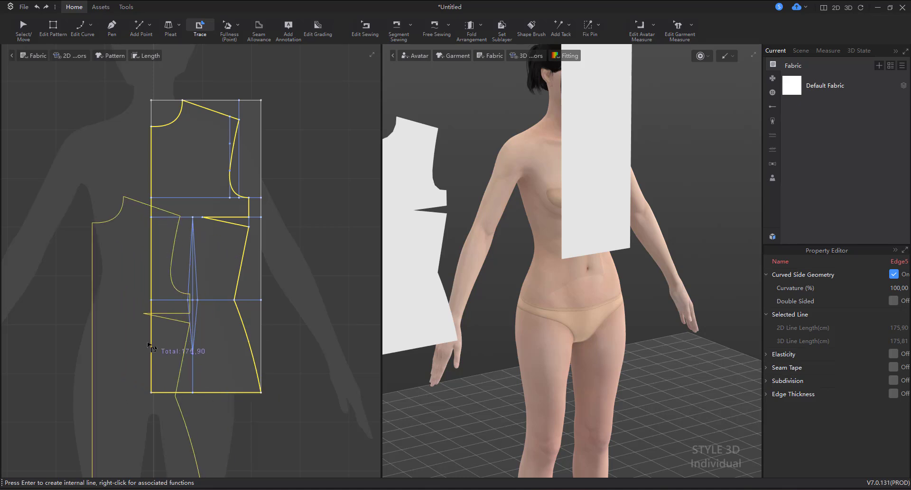
scroll(161, 313, "down", 2)
scroll(219, 281, "down", 1)
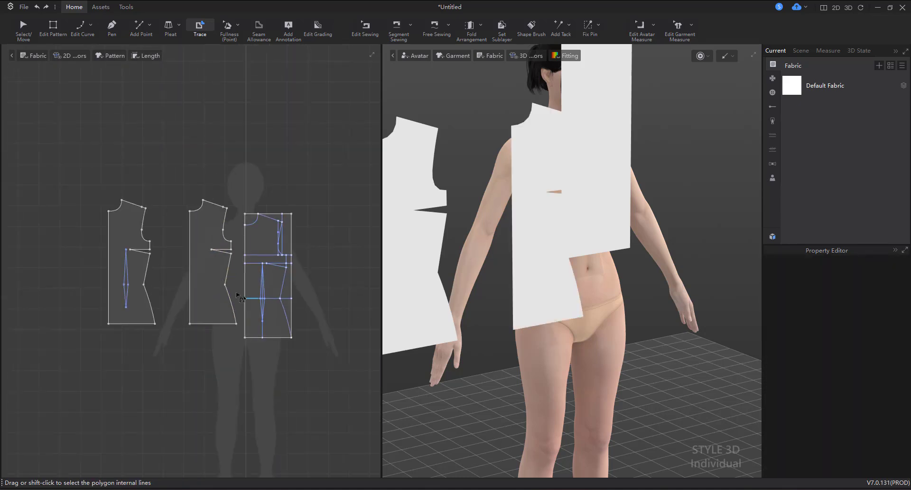
- Delete the second traced front pattern, the one without the waist dart
left_click(22, 29)
left_click(211, 291)
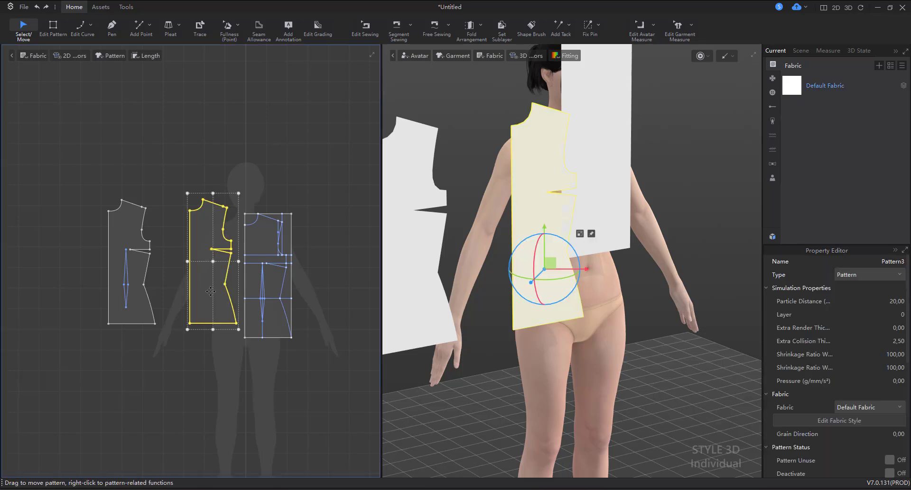
key("Delete")
- Select the waist dart's four legs on the traced front pattern and cut the dart out with the Cut option
scroll(214, 299, "up", 3)
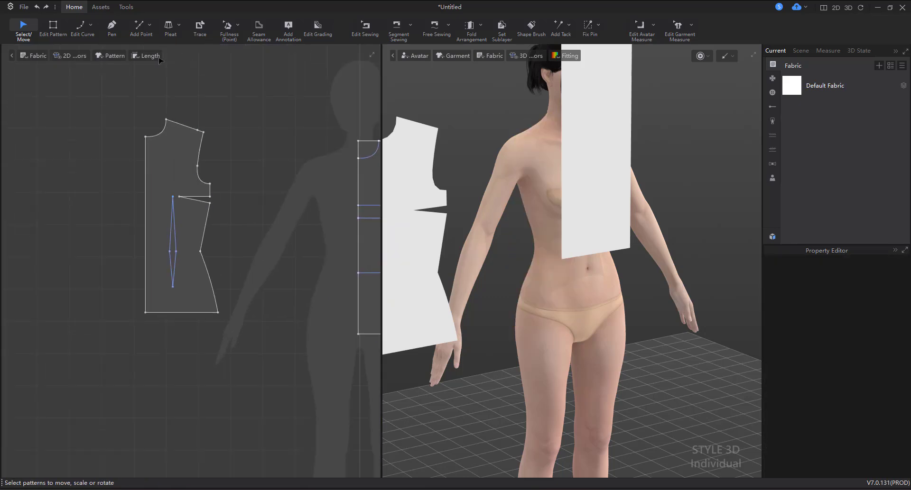
left_click(199, 27)
scroll(164, 271, "up", 2)
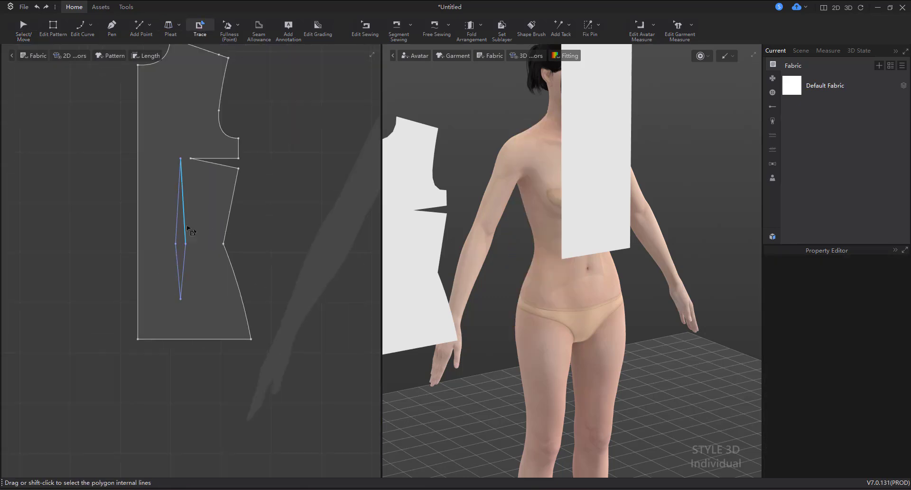
scroll(173, 231, "up", 1)
left_click(172, 230)
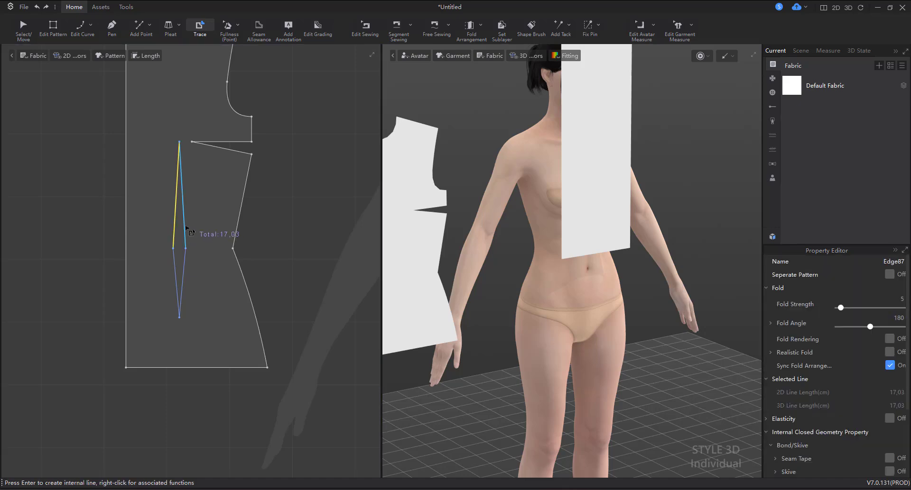
left_click(184, 228)
left_click(185, 264)
left_click(176, 264)
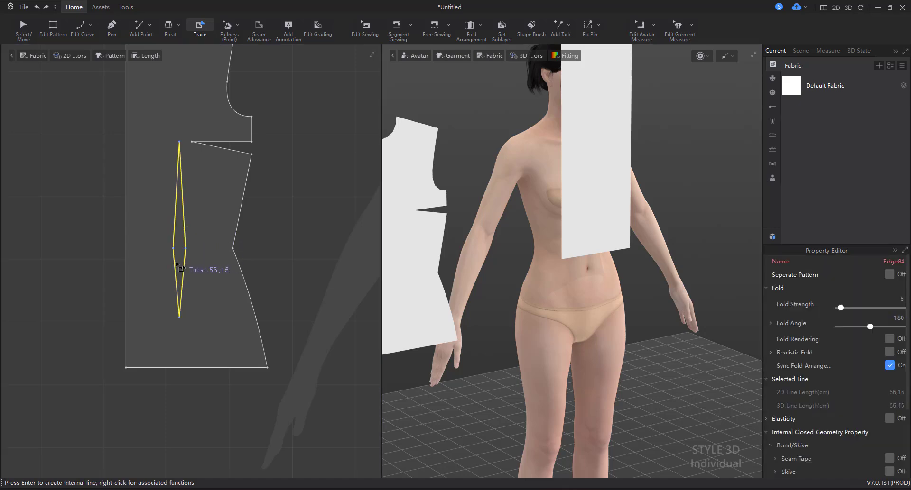
right_click(176, 263)
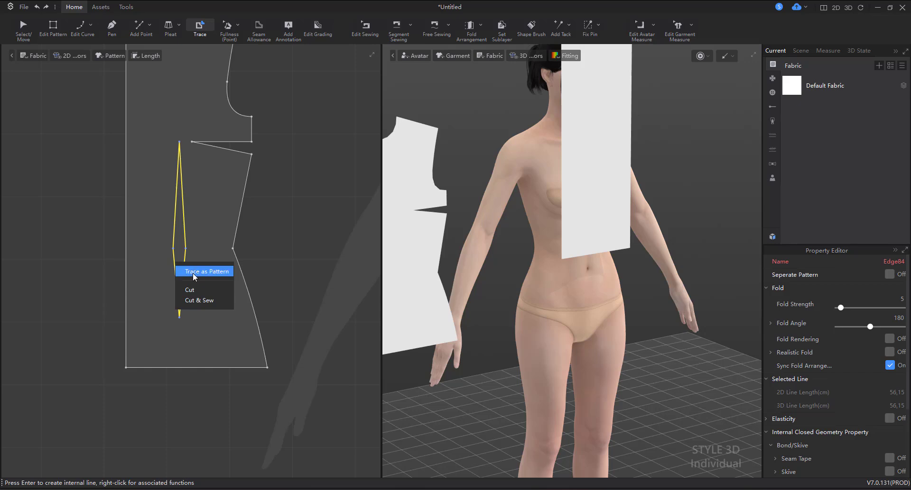
left_click(190, 290)
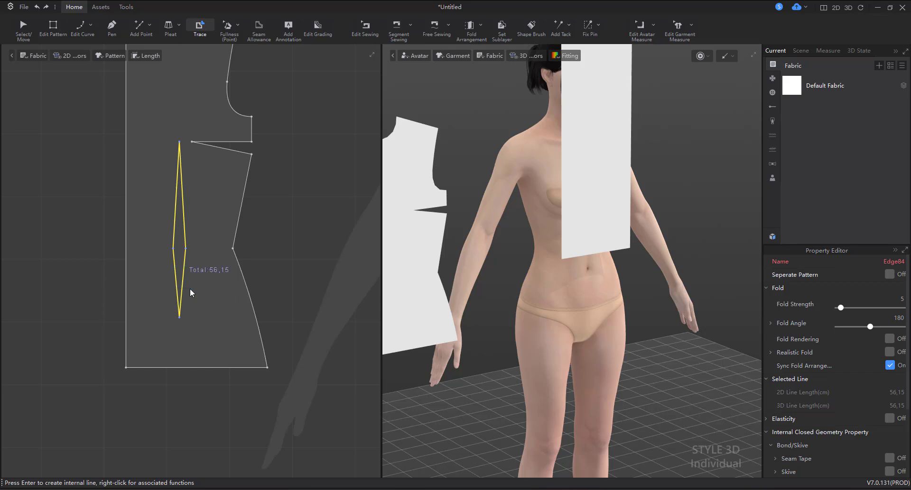
- Move the traced front piece away from the cut-out waist dart and delete the loose dart piece
left_click(24, 24)
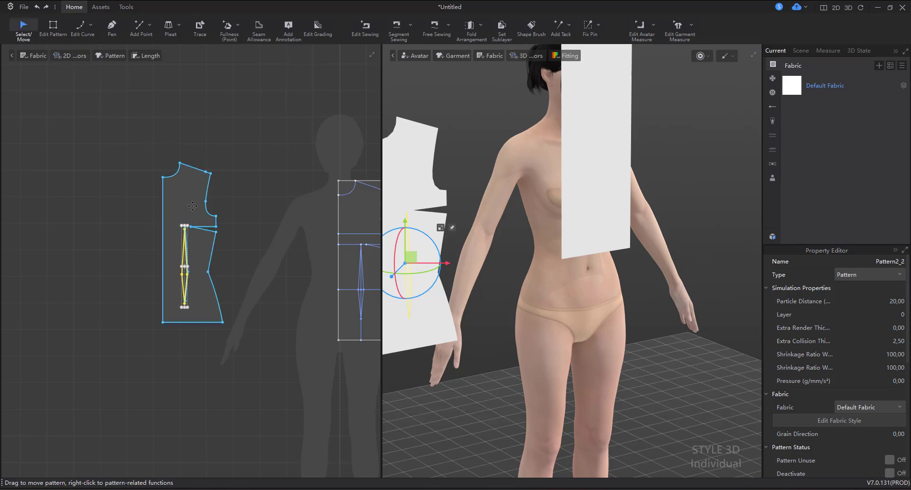
left_click_drag(209, 266, 150, 265)
left_click(218, 328)
left_click_drag(218, 328, 214, 324)
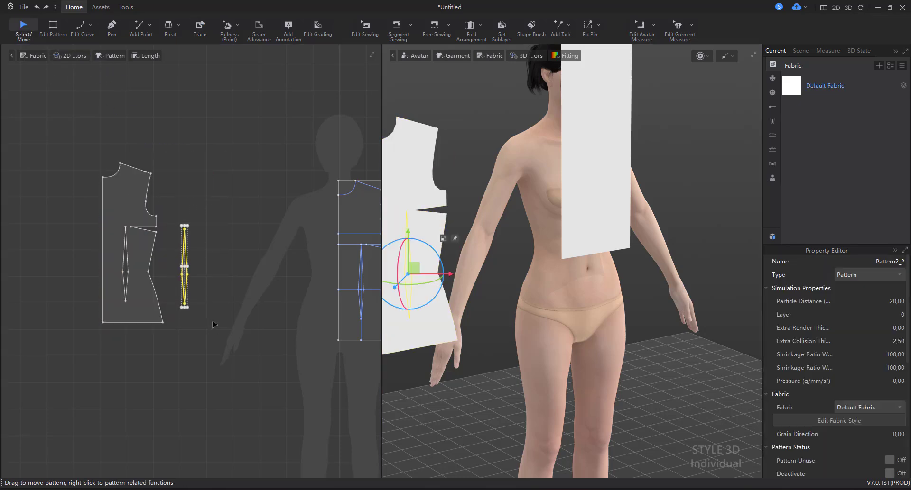
key("Delete")
scroll(248, 308, "down", 3)
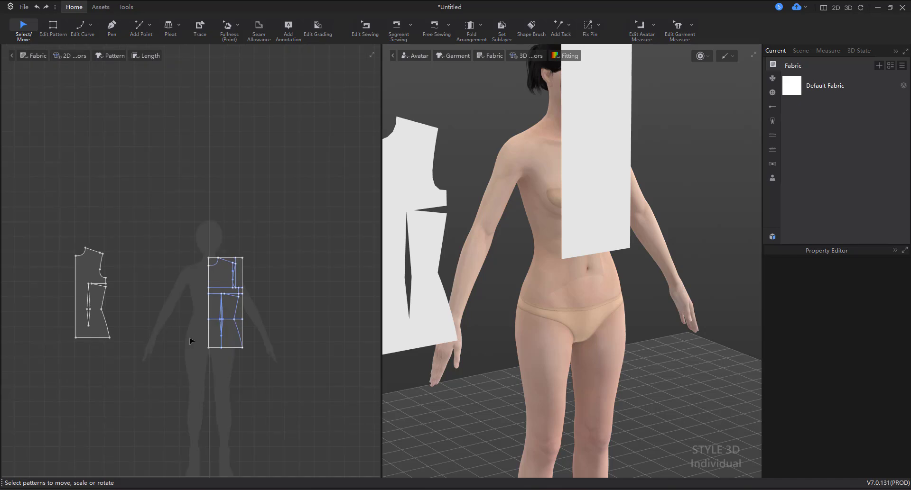
- Move the front draft and the traced front pattern up beside each other, clear of the avatar silhouette
middle_click_drag(192, 342, 229, 325)
left_click_drag(267, 244, 22, 153)
left_click_drag(109, 266, 92, 182)
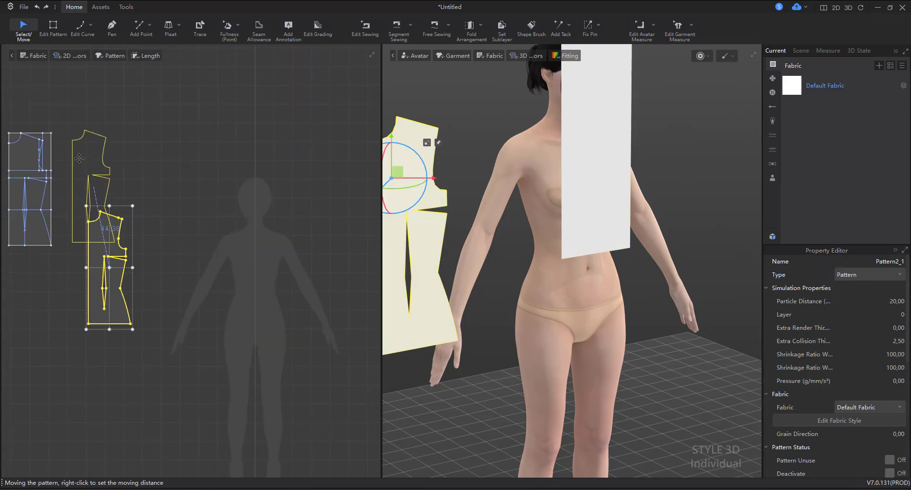
left_click(155, 181)
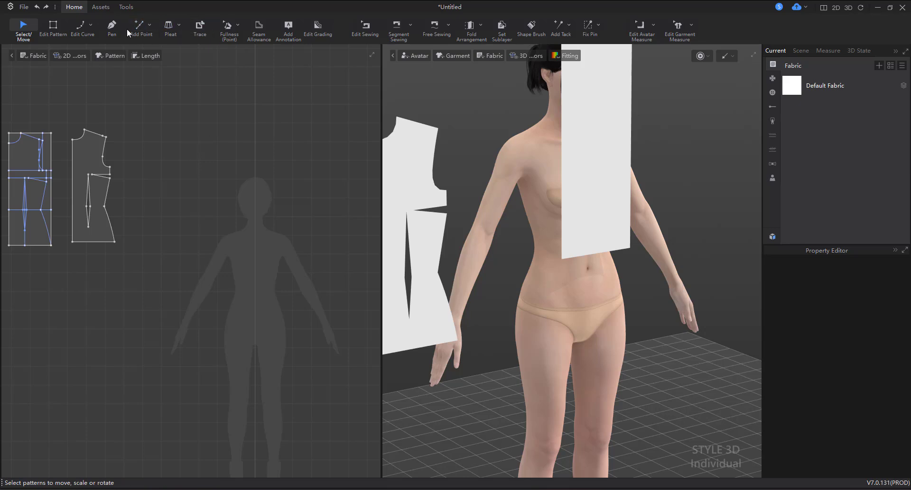
- Choose the Rectangle tool, switch to the browser and look up the size PP back length and hip height in the measurement table
left_click(142, 30)
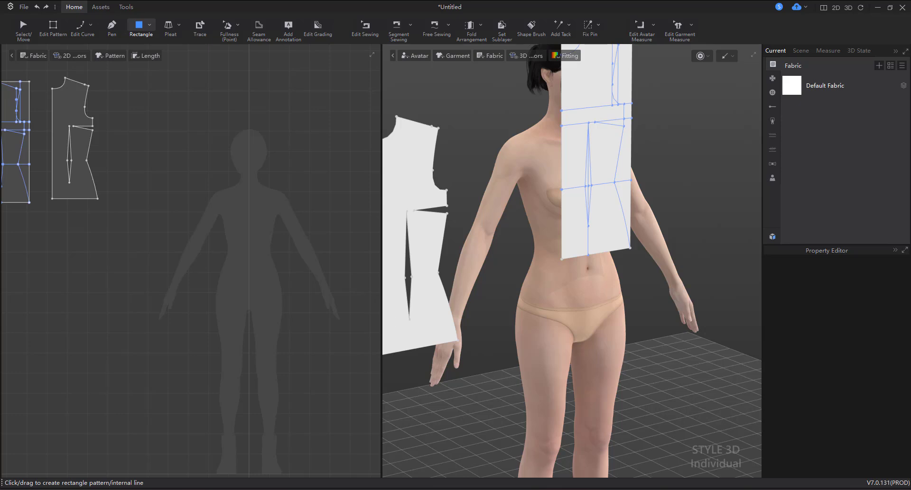
key("alt+Tab")
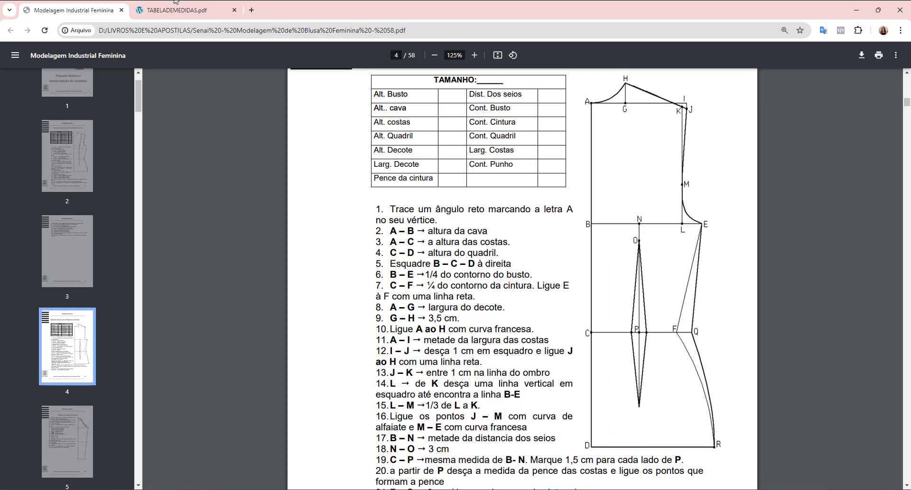
left_click(171, 8)
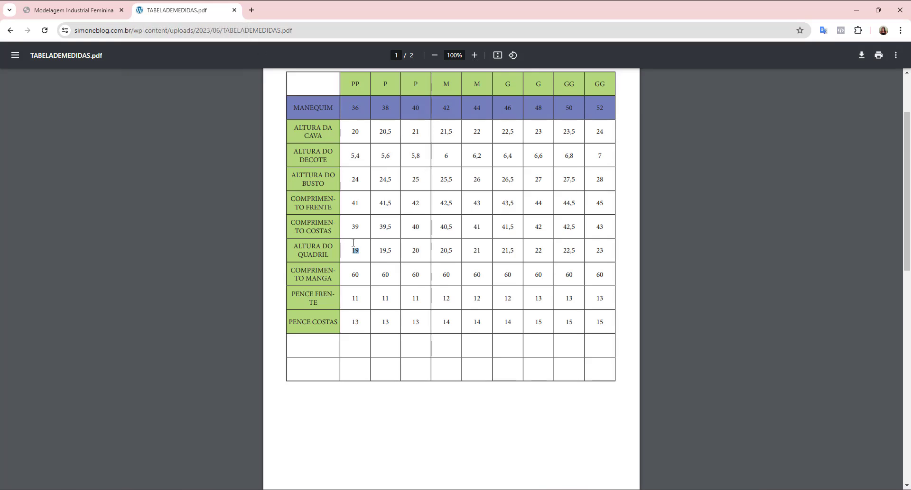
left_click_drag(352, 227, 361, 229)
- Calculate the back rectangle's height in the calculator by adding 39, 19 and 3,5
key("alt+Tab")
left_click(419, 288)
left_click(479, 398)
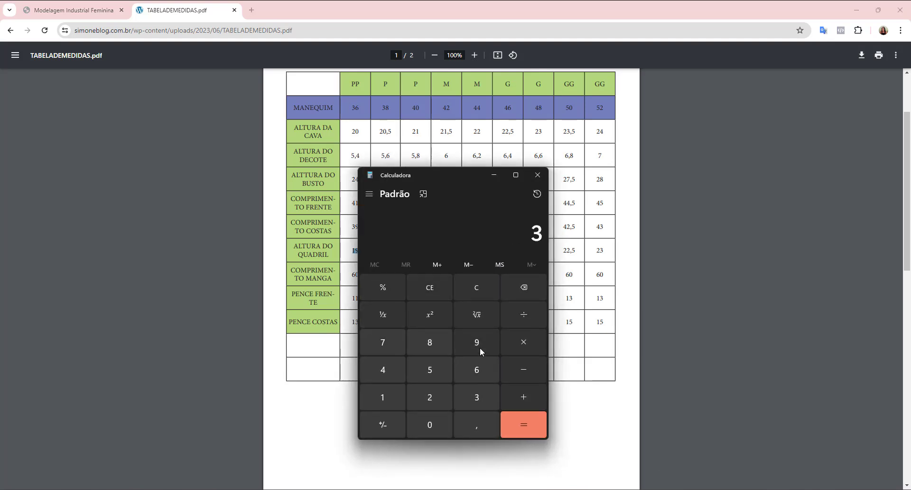
left_click(479, 346)
left_click(511, 396)
left_click(388, 398)
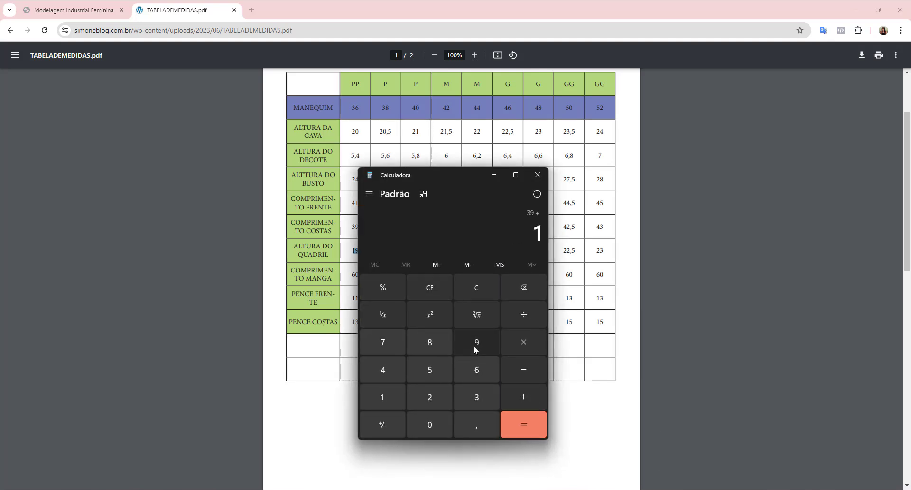
left_click(473, 345)
left_click(522, 424)
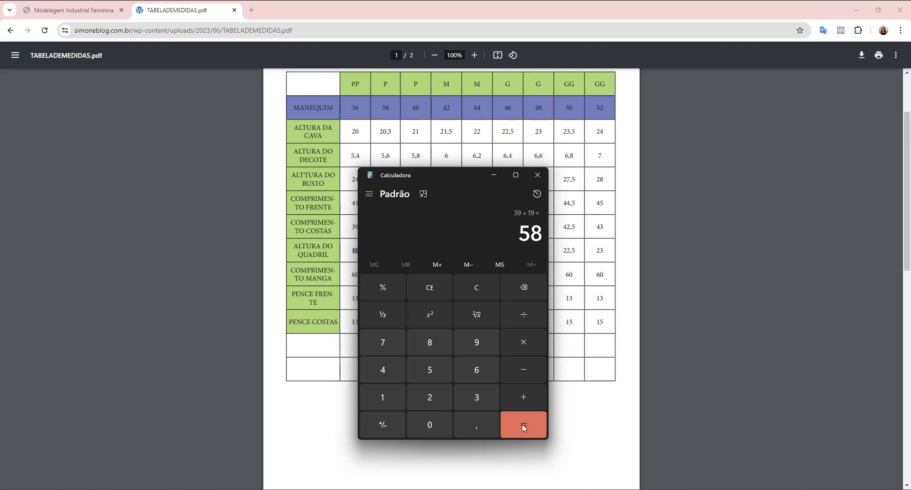
left_click(523, 398)
left_click(477, 398)
left_click(482, 422)
left_click(439, 372)
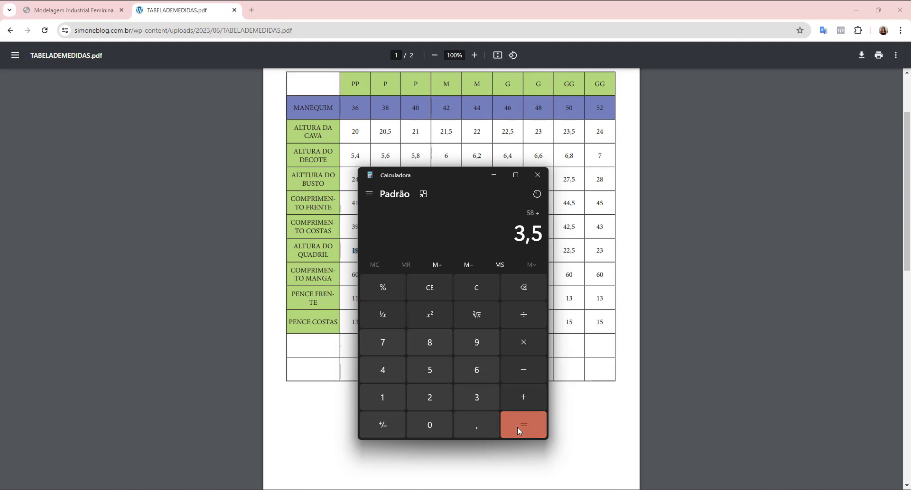
left_click(517, 426)
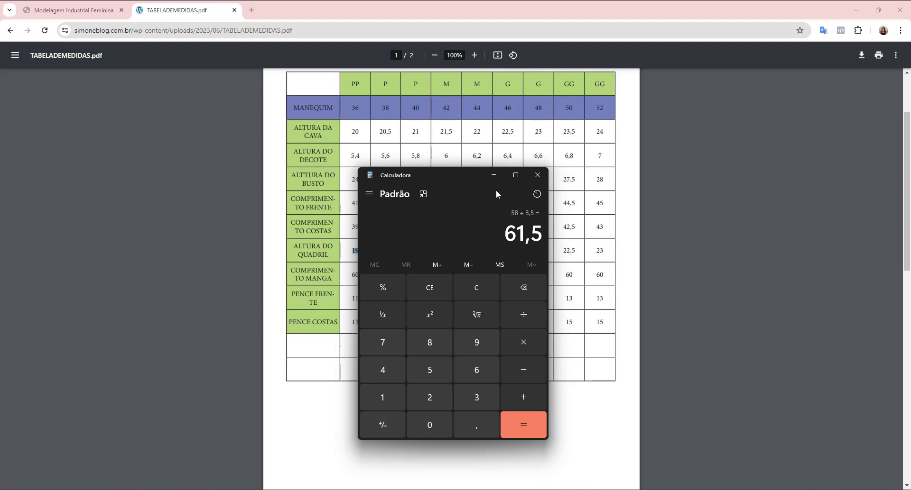
- Return to Style3D and create a rectangle pattern 22,5 cm wide and 61,5 cm high for the back
left_click(853, 9)
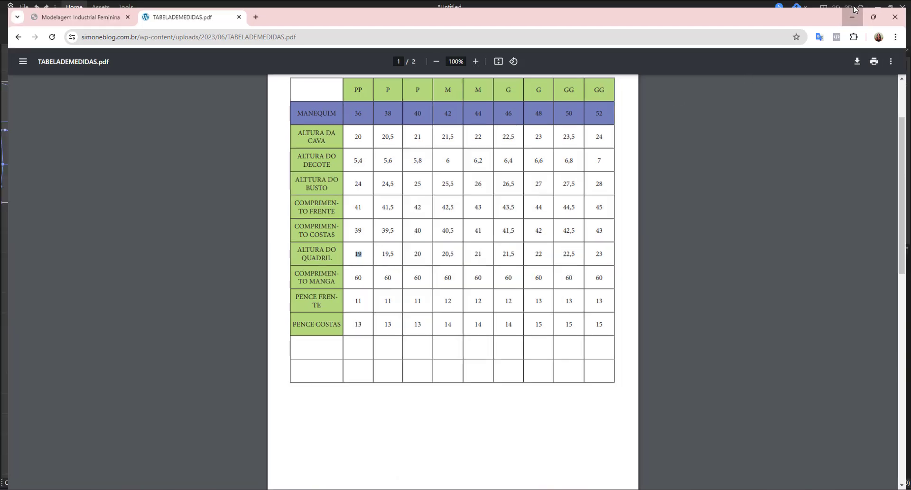
left_click(222, 178)
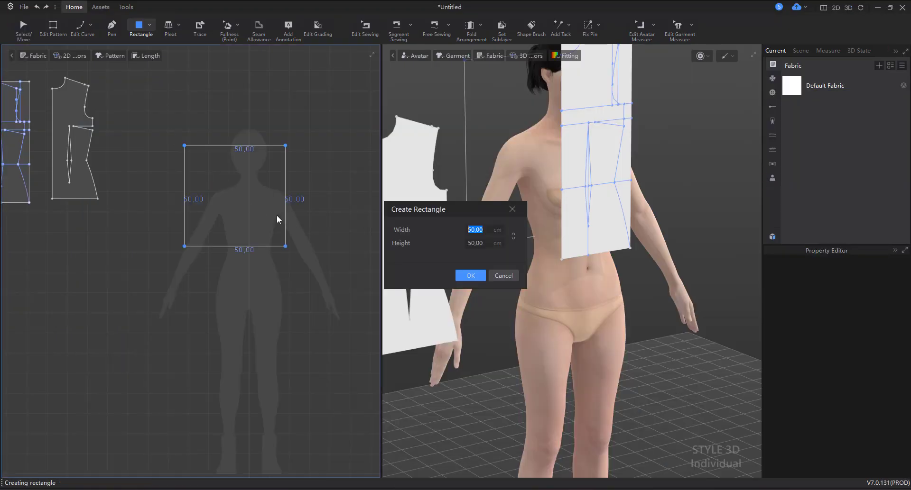
type("22,5")
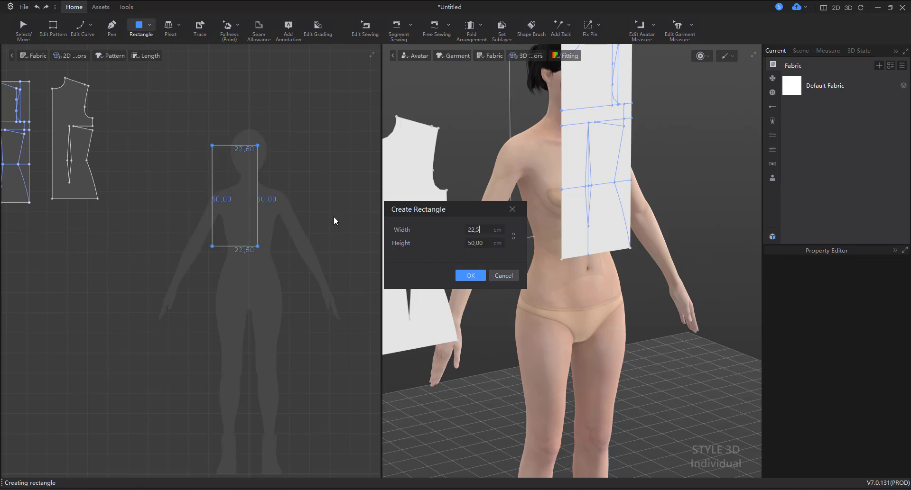
double_click(488, 241)
key("alt+Tab")
key("Return")
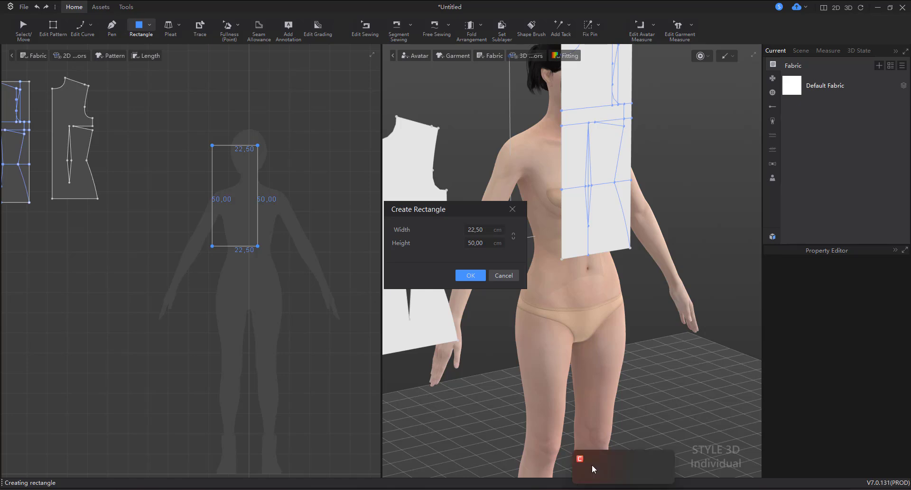
- Move the back rectangle over the avatar silhouette's torso so its inner vertical edge lies along the centre line
left_click(23, 28)
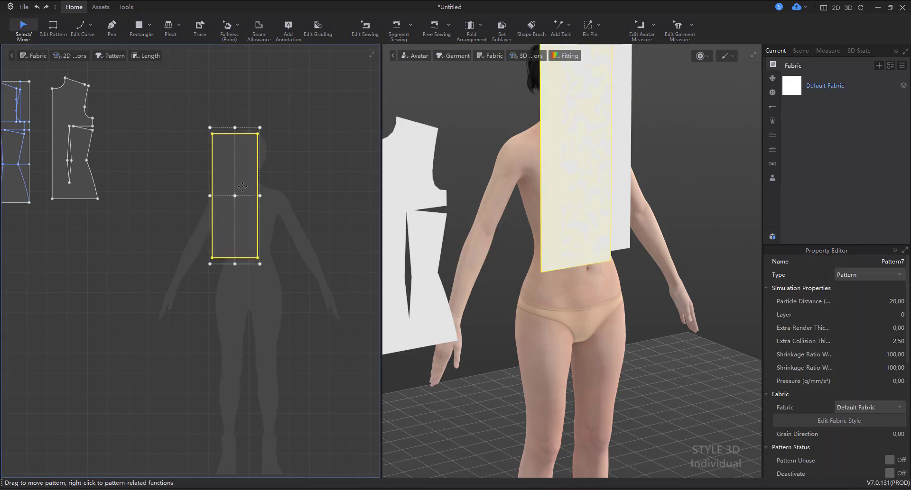
left_click_drag(234, 184, 273, 229)
left_click(326, 180)
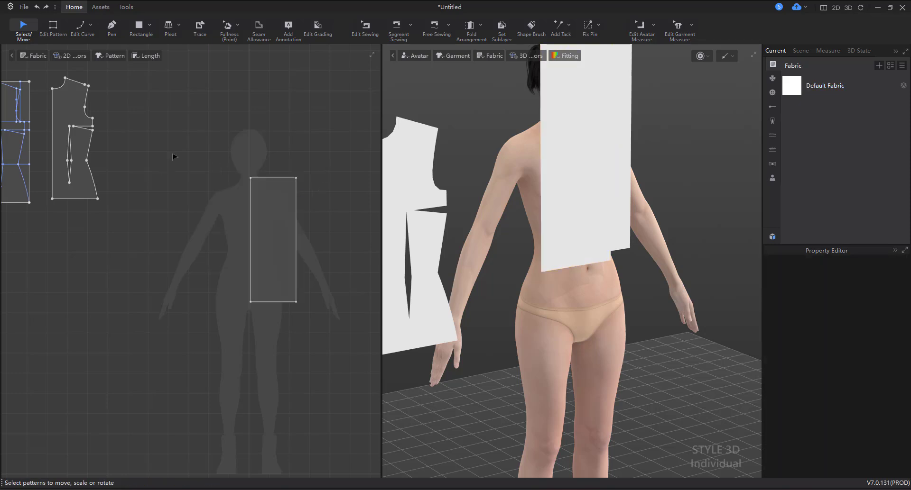
- Add one internal isoline spaced 3,5 cm below the back rectangle's top edge, extended to the outline
left_click(46, 21)
scroll(300, 196, "up", 2)
left_click(258, 173)
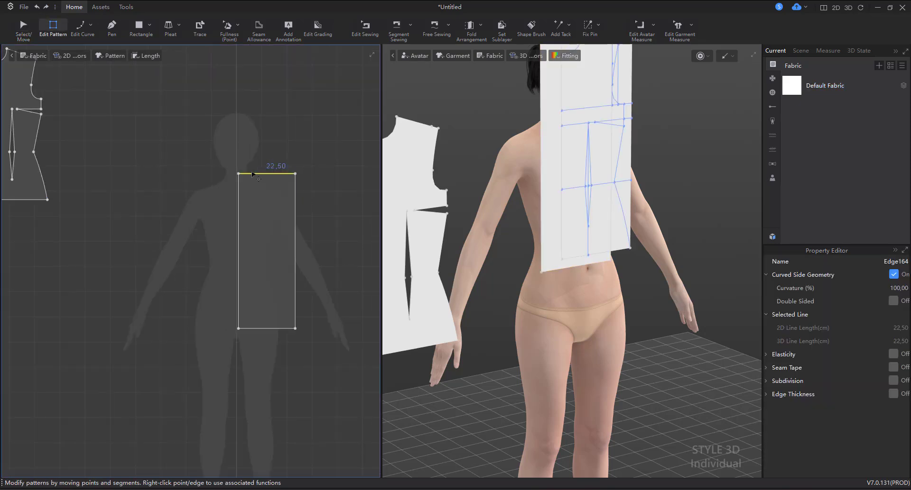
right_click(257, 173)
left_click(268, 239)
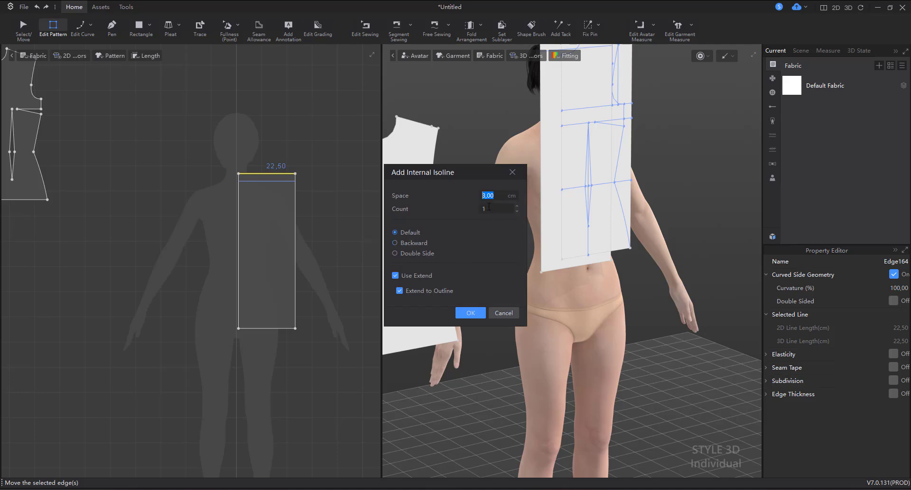
type("3,5")
left_click(467, 313)
left_click(332, 194)
- Add a point on the back rectangle's centre edge where the 3,5 cm isoline meets it
scroll(295, 189, "up", 2)
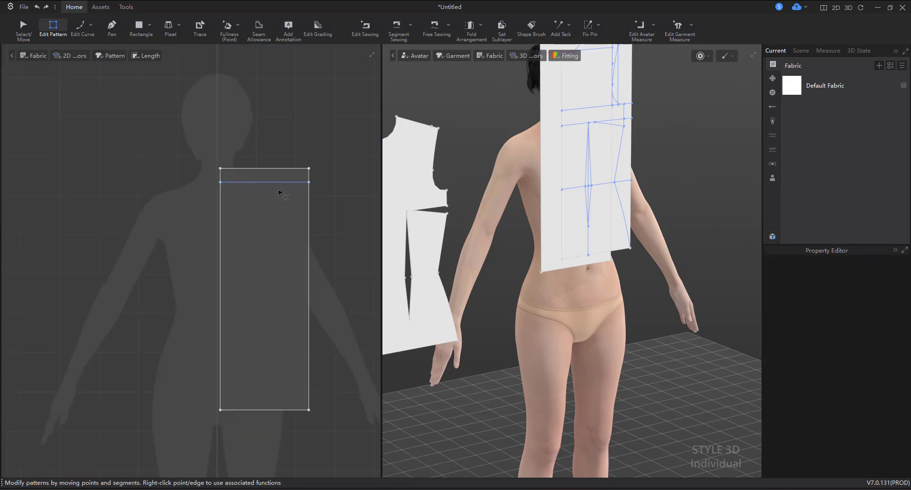
key("x")
left_click(220, 183)
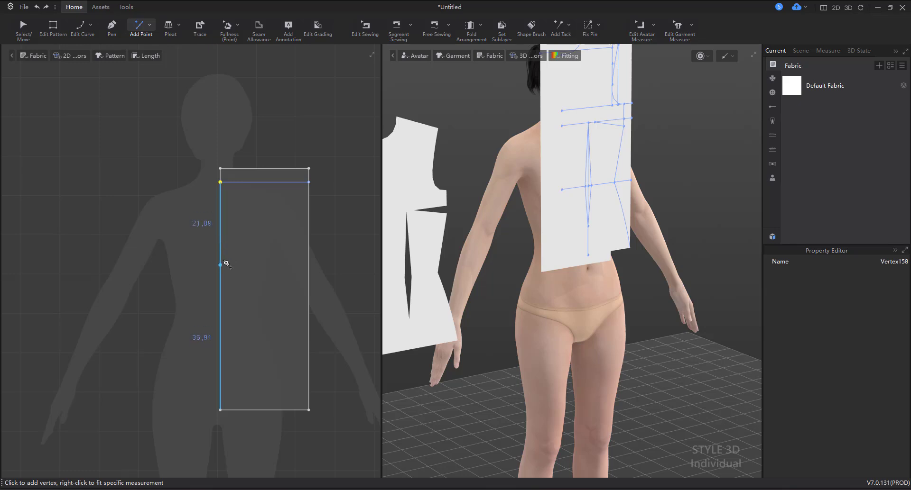
- Select the internal line 3,5 cm below the back rectangle's top edge and open its editing options
left_click(53, 27)
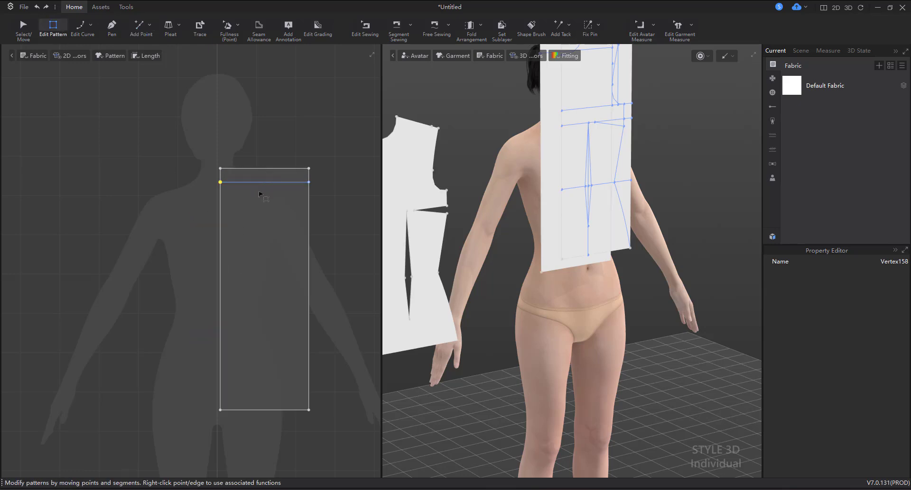
middle_click_drag(260, 193, 201, 153)
left_click(198, 150)
right_click(198, 151)
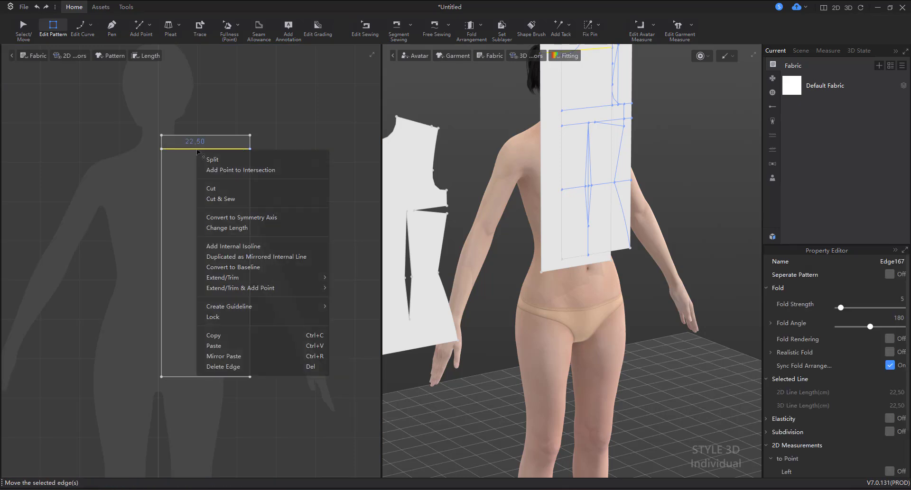
- Add an internal isoline 39 cm below the upper horizontal internal line of the new rectangle
left_click(223, 248)
type("39")
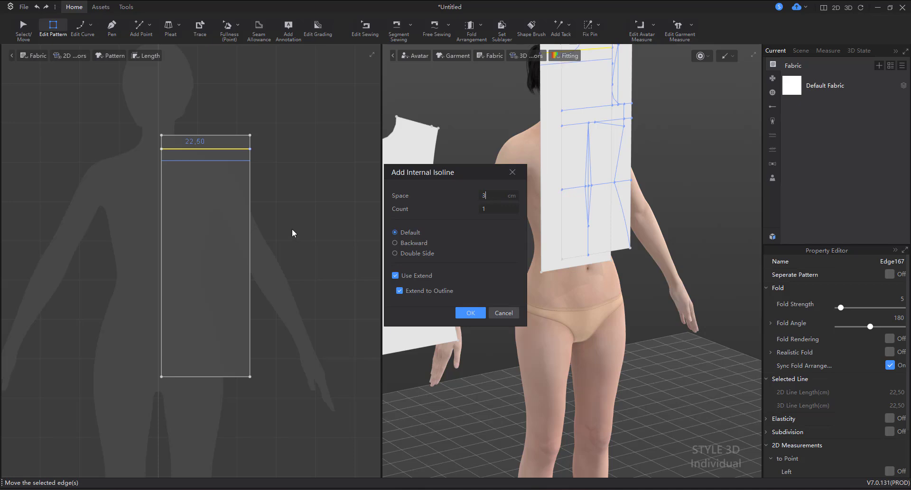
left_click(467, 313)
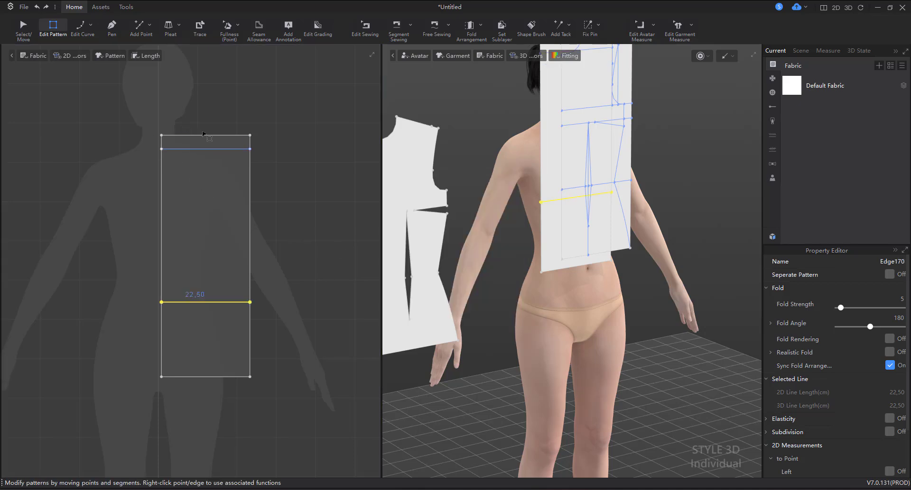
left_click(196, 151)
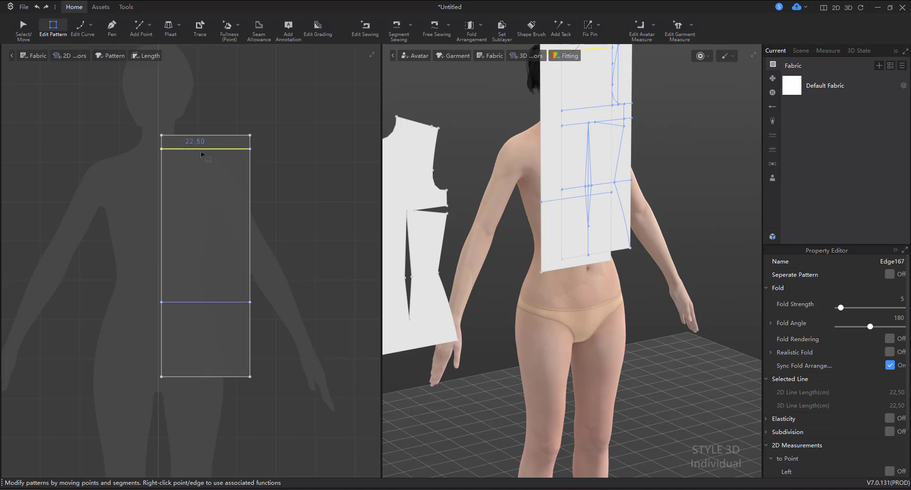
- Add a point on the rectangle's left edge at the lower internal line and check the lengths of the split edge segments
left_click(161, 187)
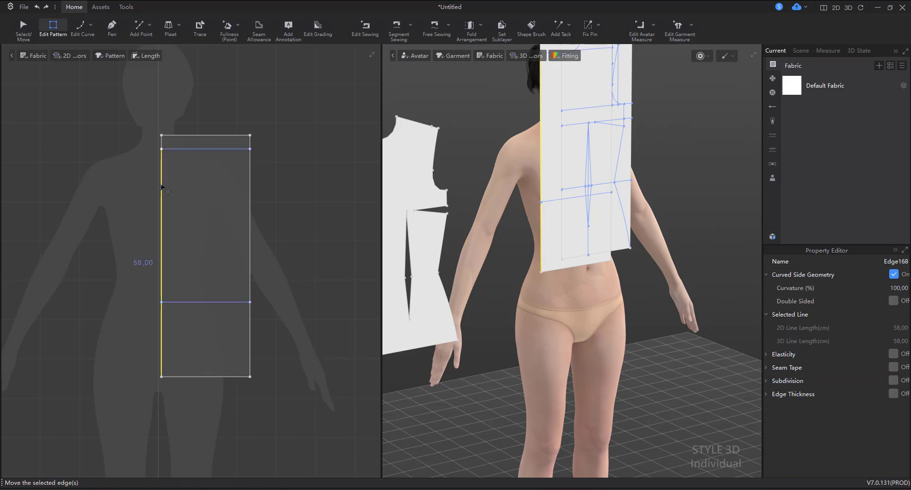
left_click(138, 280)
key("x")
left_click(161, 302)
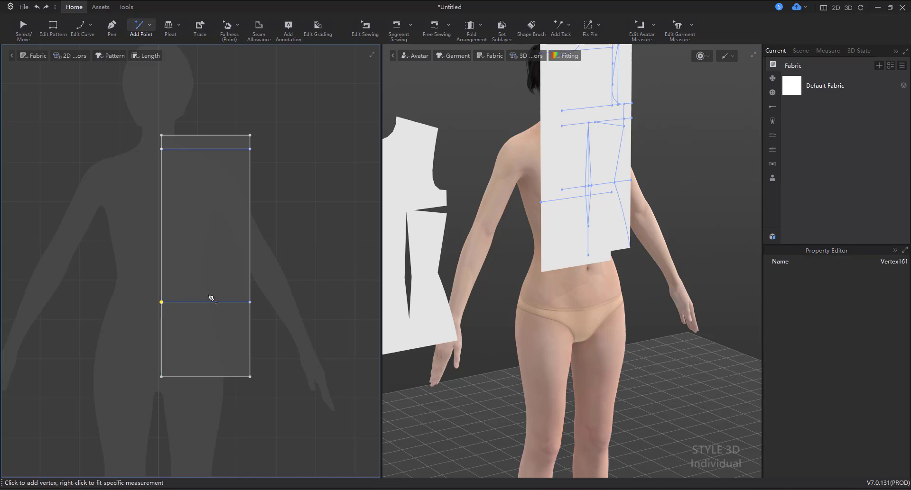
key("z")
left_click(162, 327)
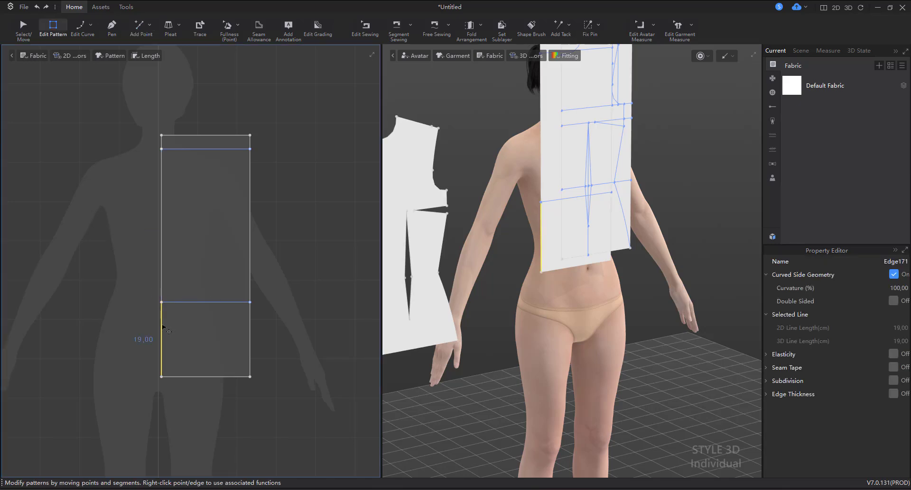
left_click(160, 247, "shift")
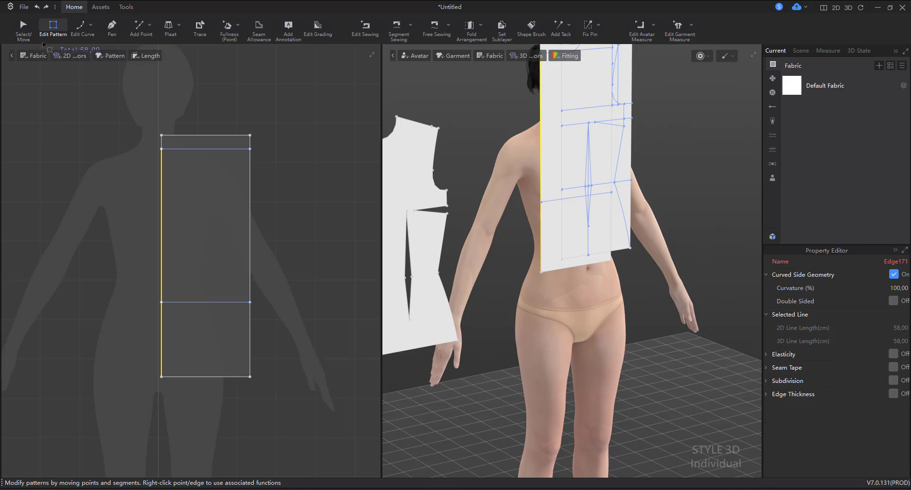
left_click(24, 29)
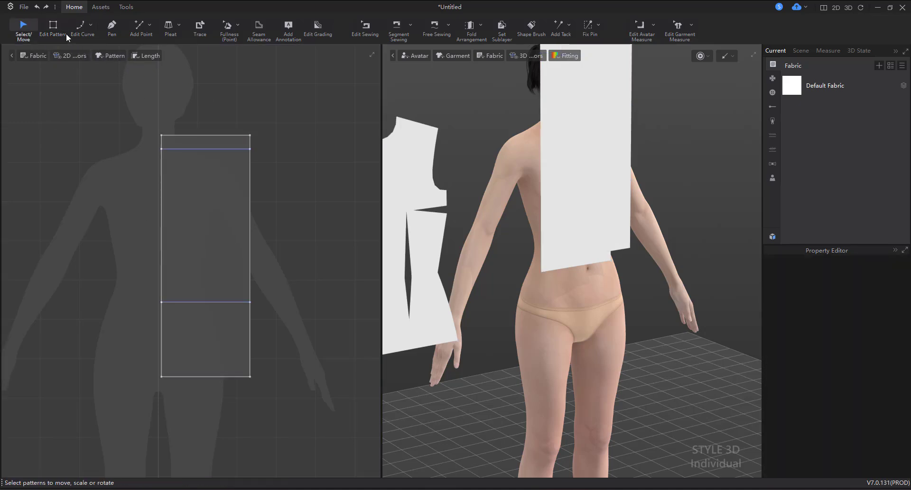
- Add an internal isoline 20 cm below the rectangle's upper horizontal internal line
left_click(55, 26)
scroll(246, 209, "up", 2)
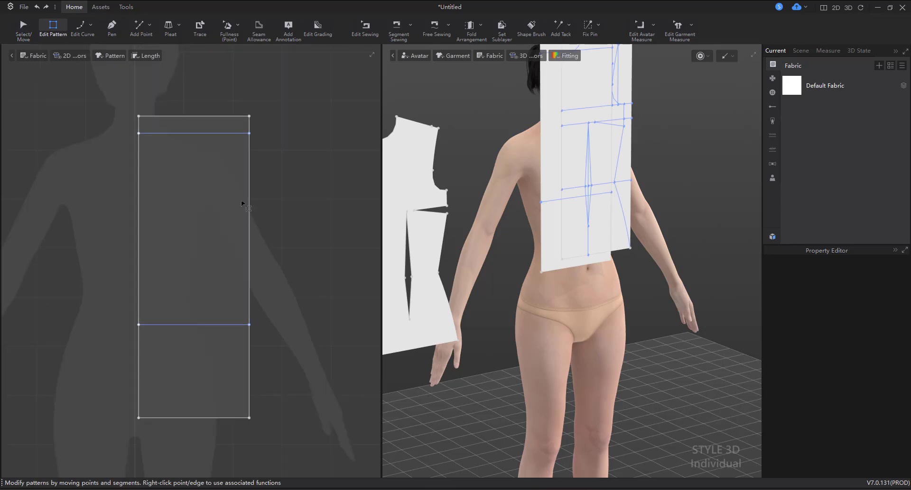
left_click(188, 136)
right_click(188, 136)
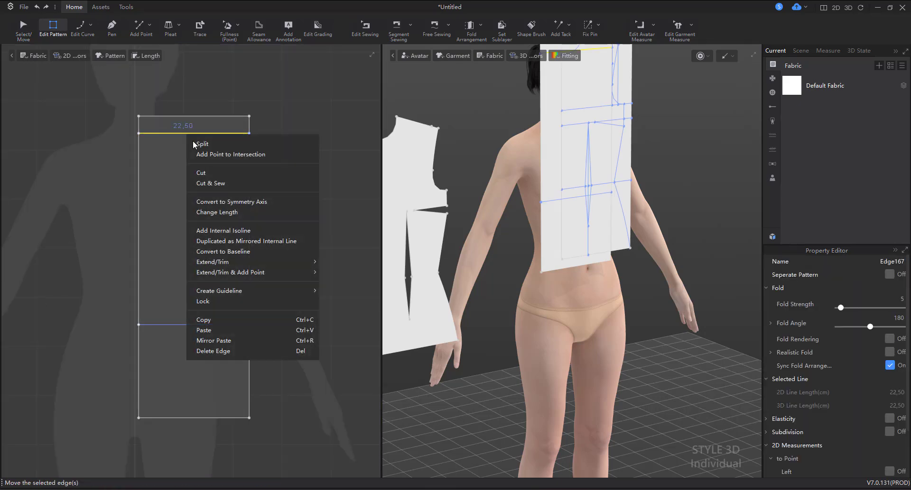
left_click(226, 231)
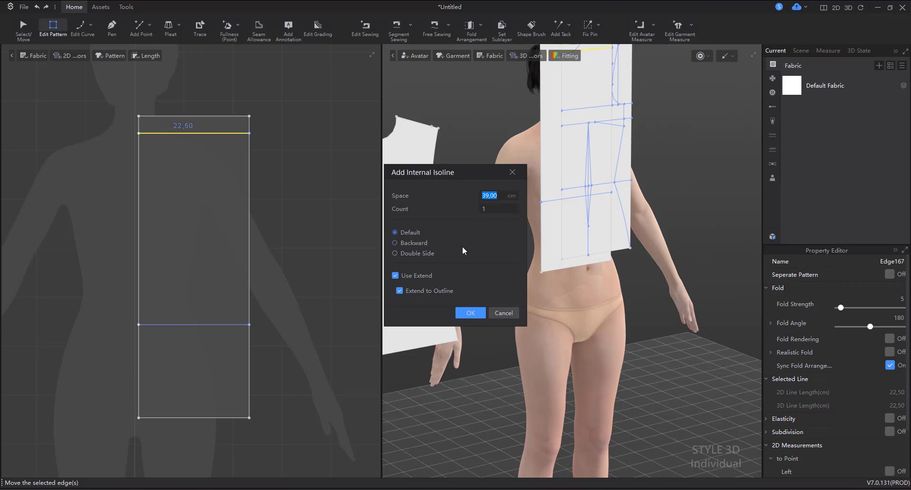
type("20")
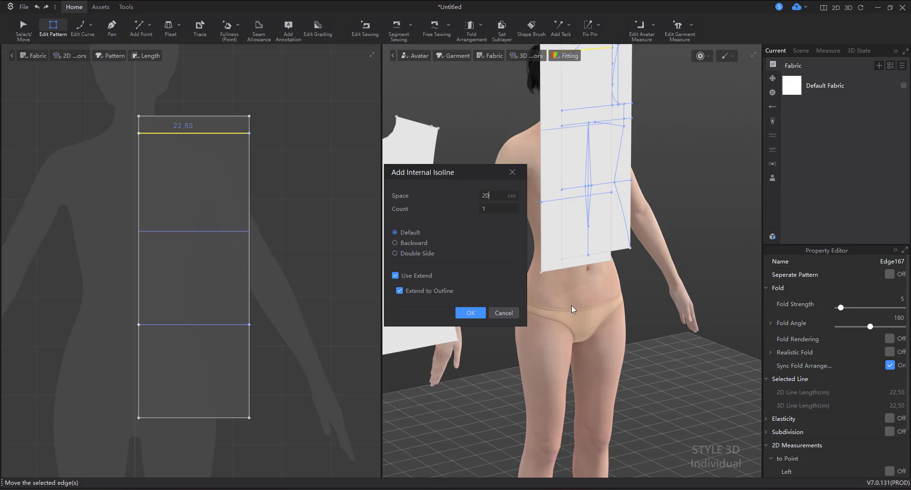
left_click(471, 314)
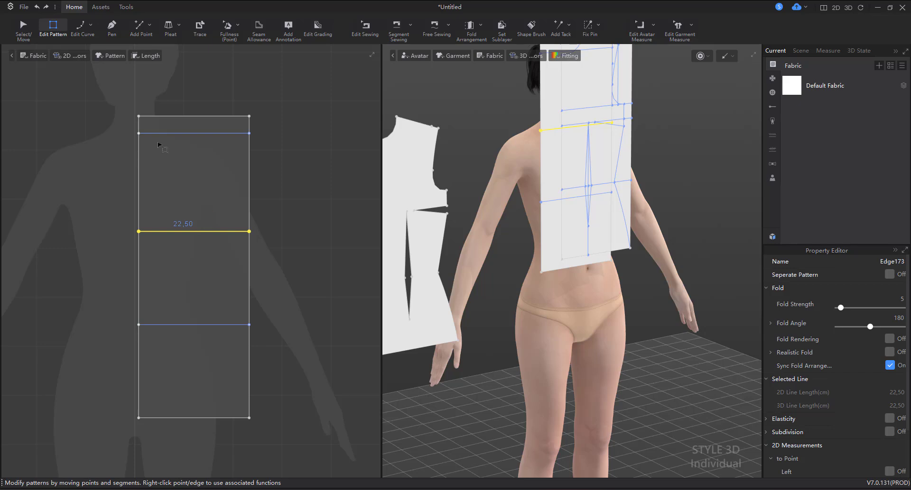
left_click(65, 127)
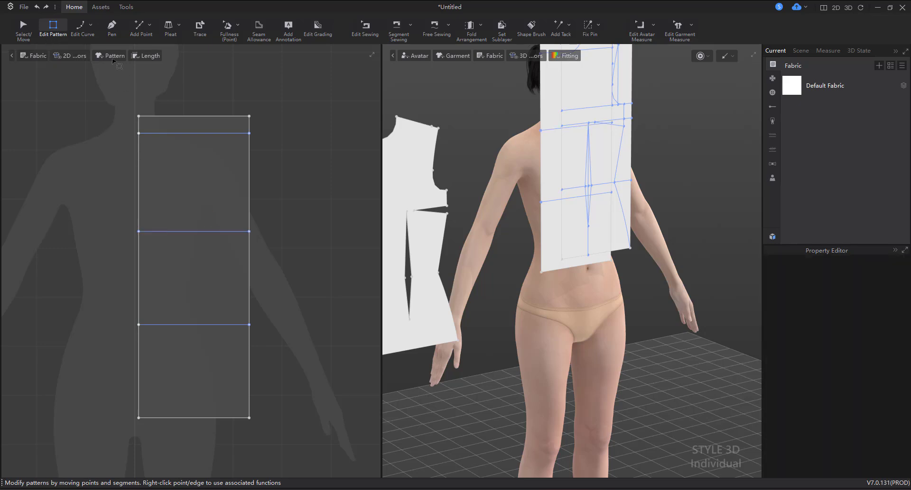
- Add a vertical internal isoline 18 cm inside the rectangle from its left edge, extended to the outline
left_click(139, 167)
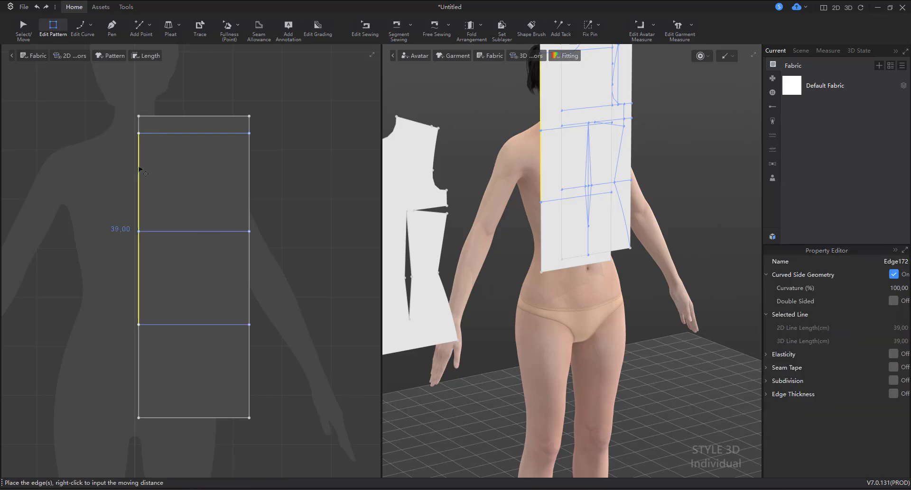
right_click(139, 167)
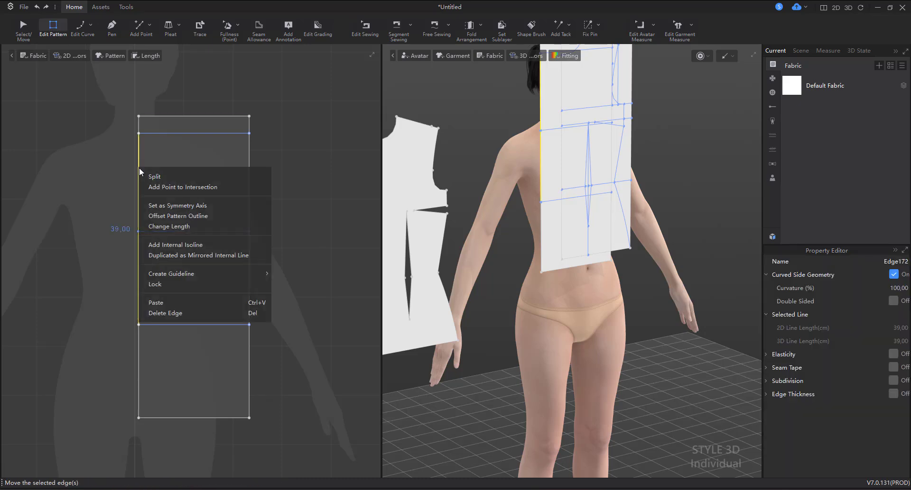
left_click(191, 245)
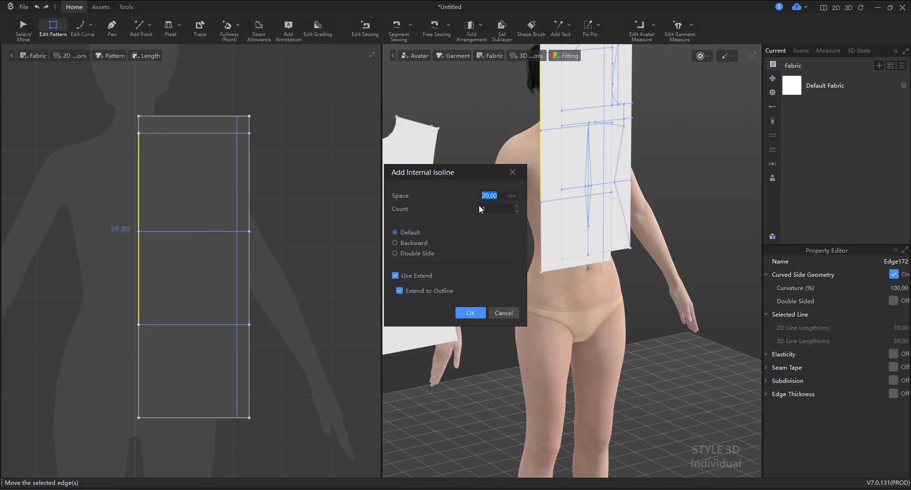
type("18")
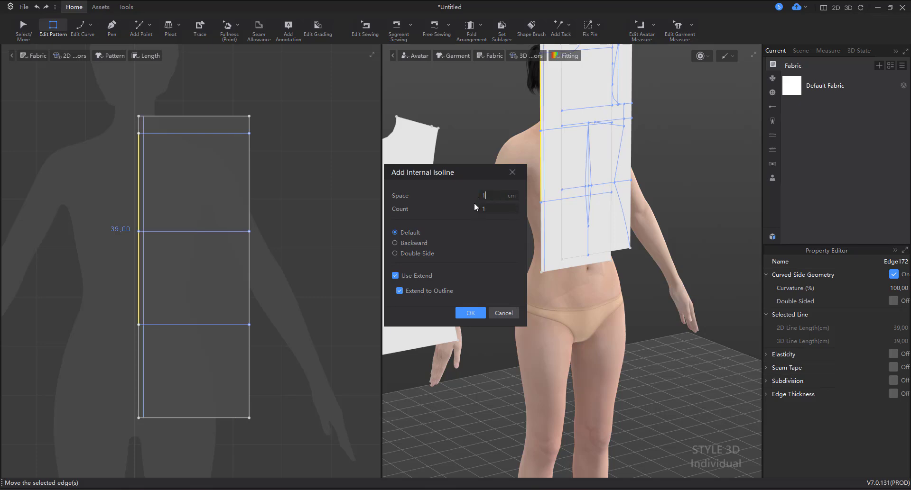
left_click(463, 313)
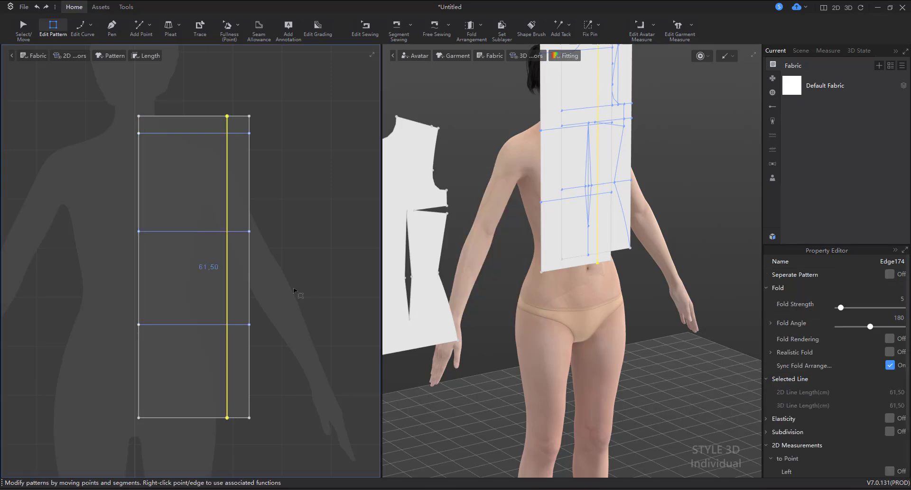
- Shorten the vertical internal line so its lower end sits on the middle horizontal internal line
left_click(299, 294)
left_click_drag(228, 419, 228, 232)
left_click(304, 218)
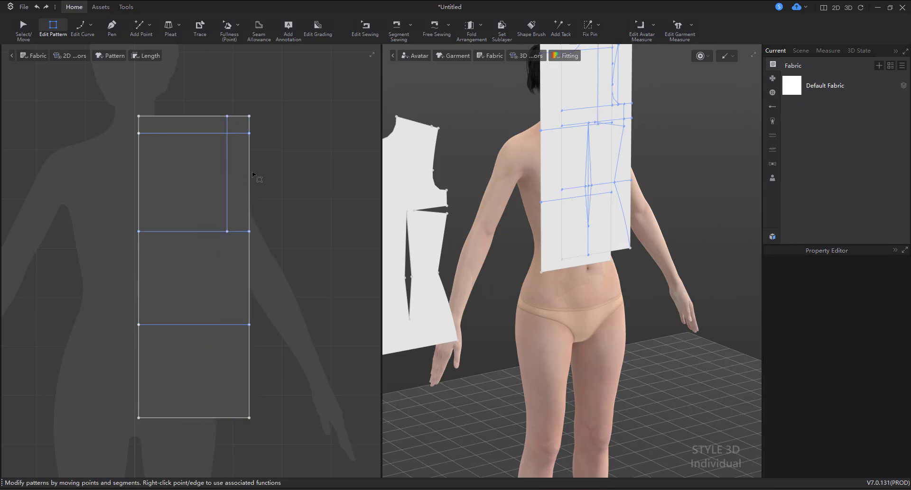
- Add a point where the vertical internal line crosses the upper horizontal internal line and check the split segment above it
key("x")
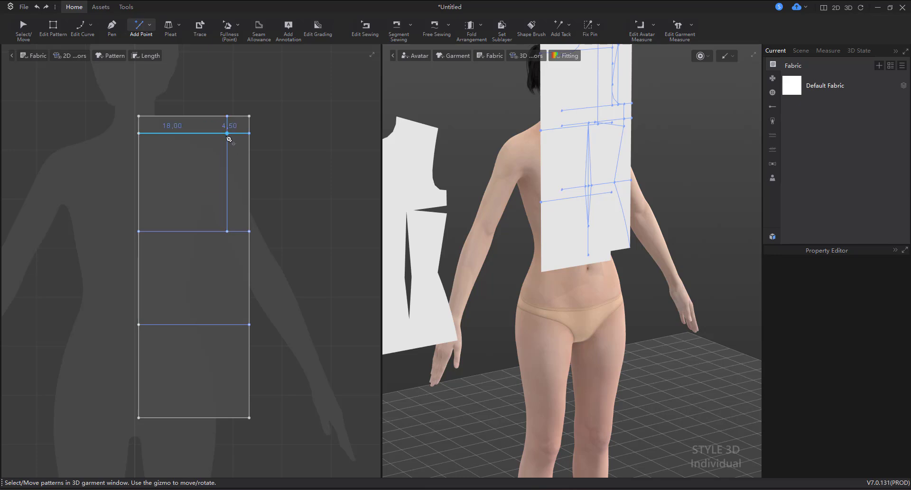
scroll(229, 139, "up", 2)
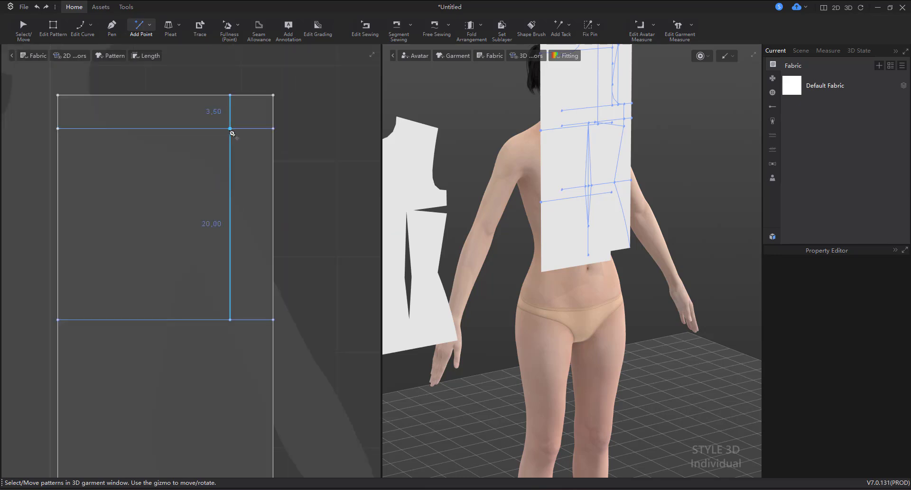
left_click(230, 128)
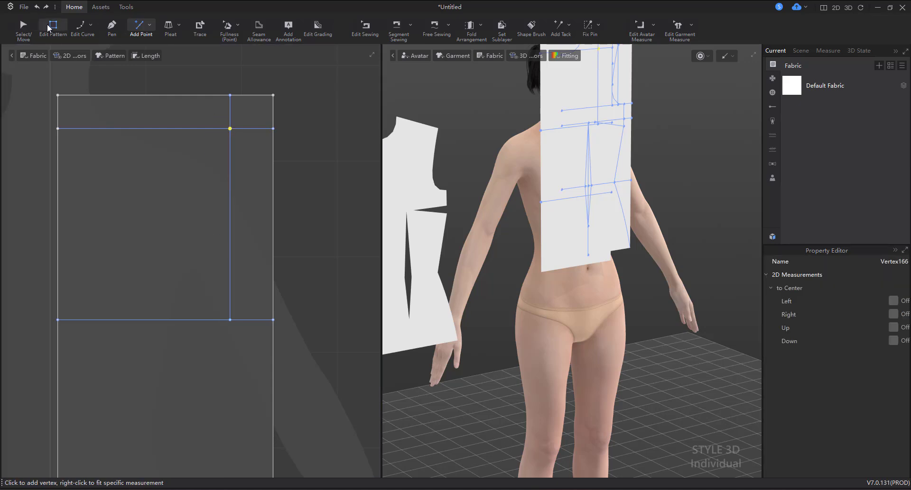
key("z")
left_click(230, 122)
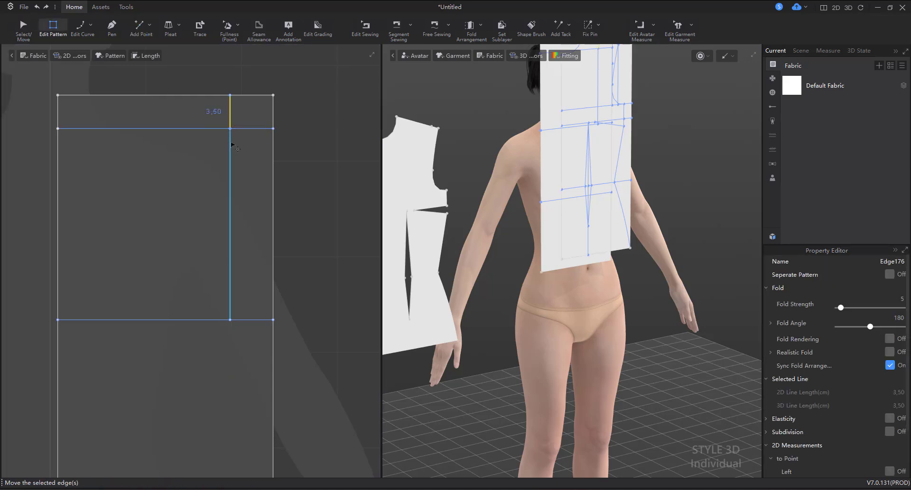
left_click(175, 194)
scroll(175, 200, "down", 3)
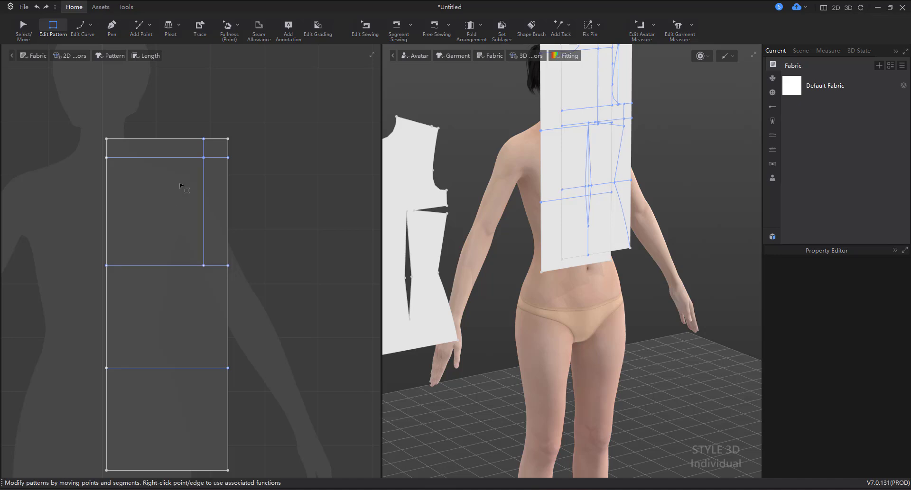
- Check the neck width on the earlier bodice draft and add a point 6.4 cm from the left corner on the new rectangle's top edge
scroll(262, 198, "down", 3)
scroll(203, 195, "down", 2)
middle_click_drag(142, 176, 198, 203)
scroll(106, 148, "up", 5)
left_click(106, 148)
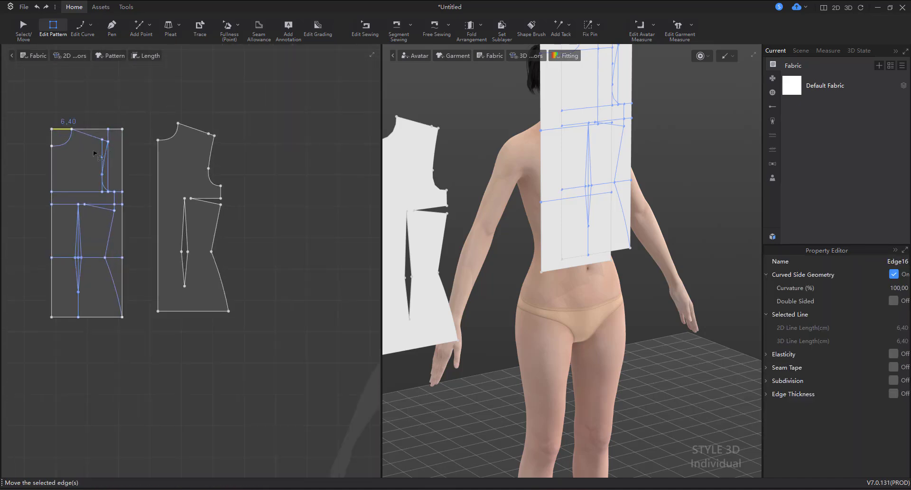
middle_click_drag(106, 148, 246, 196)
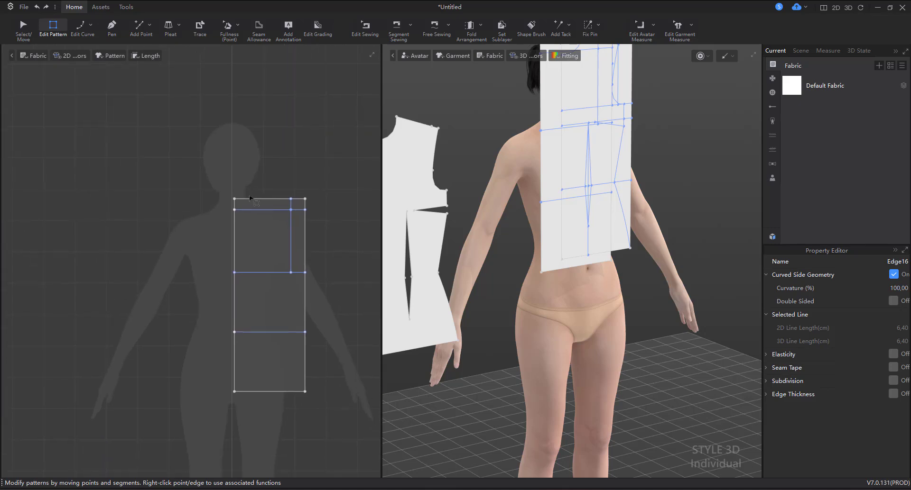
key("x")
scroll(250, 197, "up", 2)
left_click(243, 197)
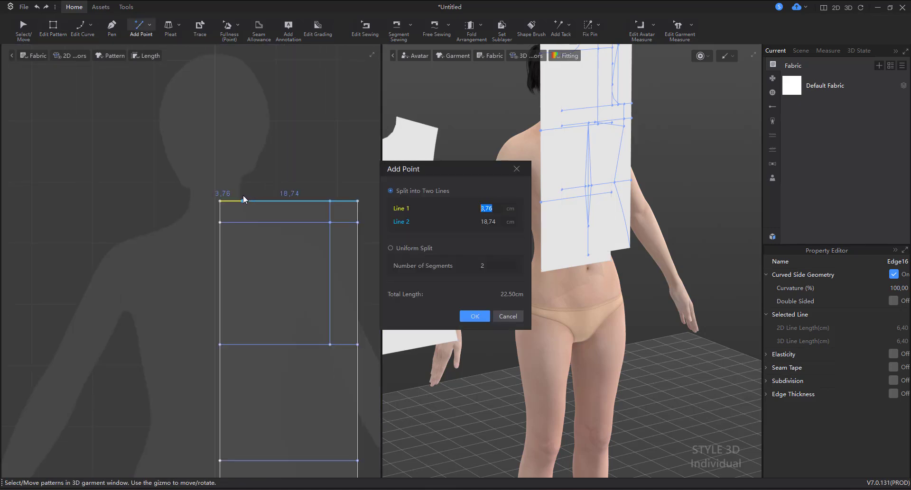
type("6,4")
left_click(474, 316)
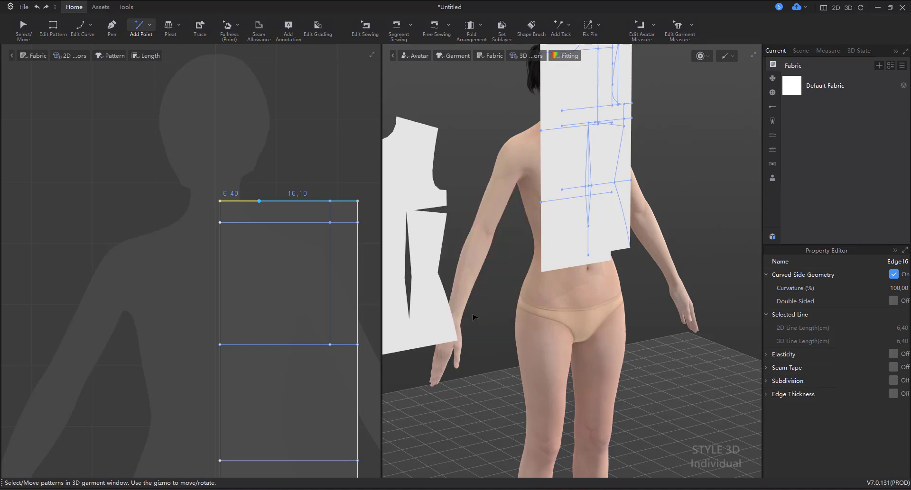
- Draw a straight internal line from the left end of the upper horizontal line to the 6.4 cm neck point with the Pen tool
middle_click_drag(225, 230, 171, 206)
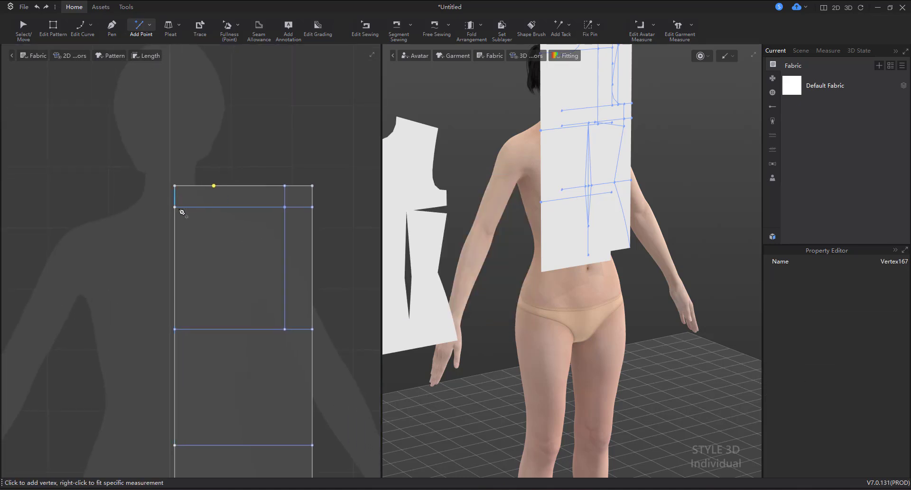
left_click(113, 32)
left_click(174, 207)
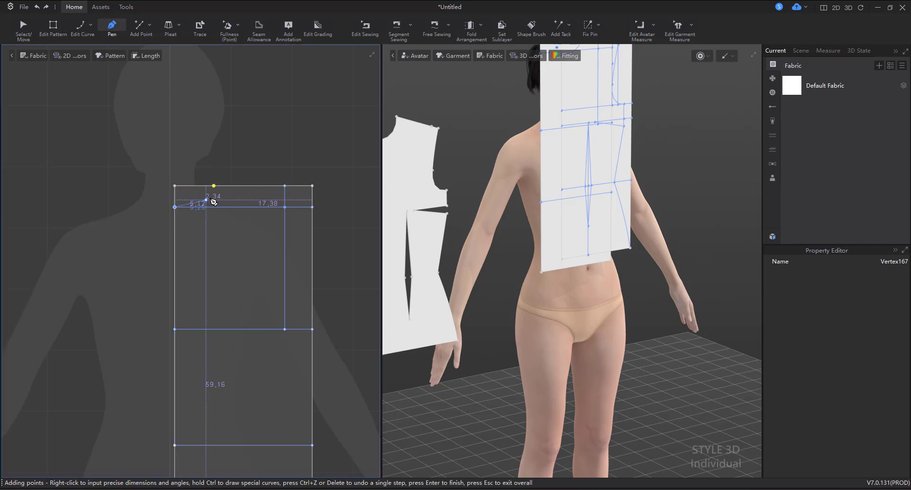
left_click(214, 187)
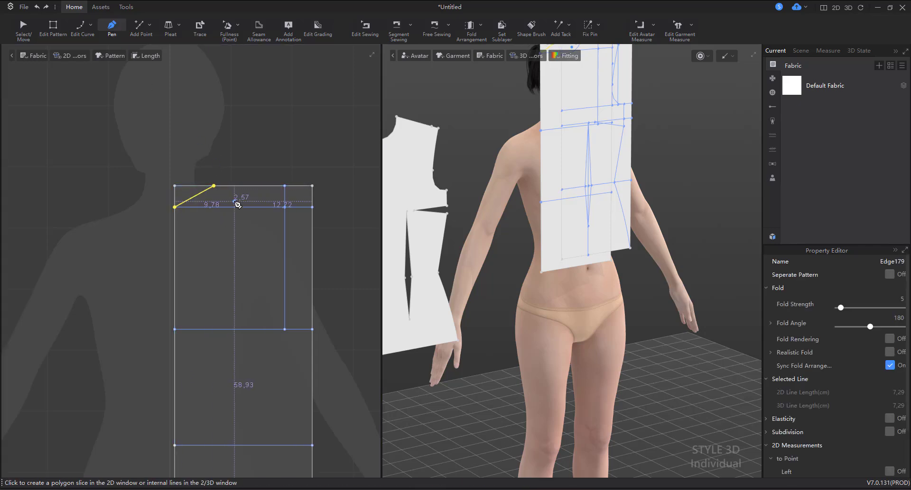
- Bend the diagonal neck line into a neckline curve bowing down and outward from the top left corner
key("v")
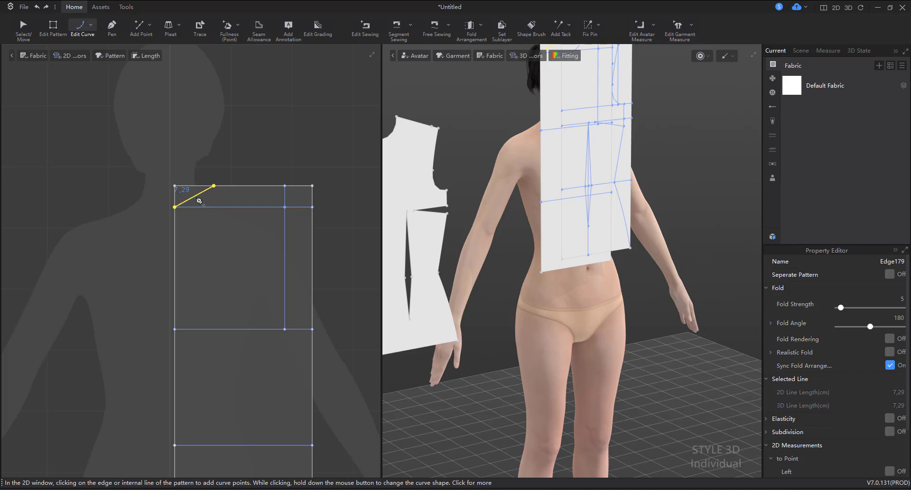
scroll(199, 201, "up", 5)
left_click_drag(199, 198, 211, 212)
scroll(209, 209, "down", 5)
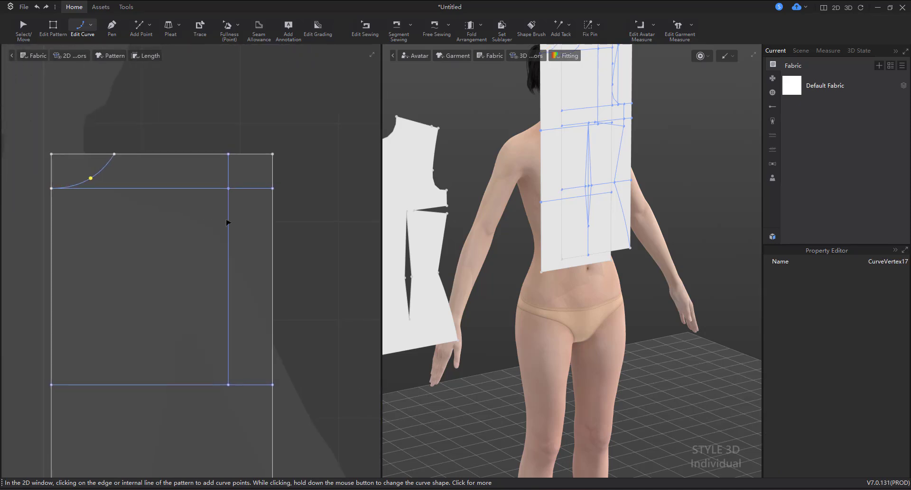
- Add a point on the upper horizontal internal line and move it to the crossing with the vertical line, about 18 cm from the left end
key("x")
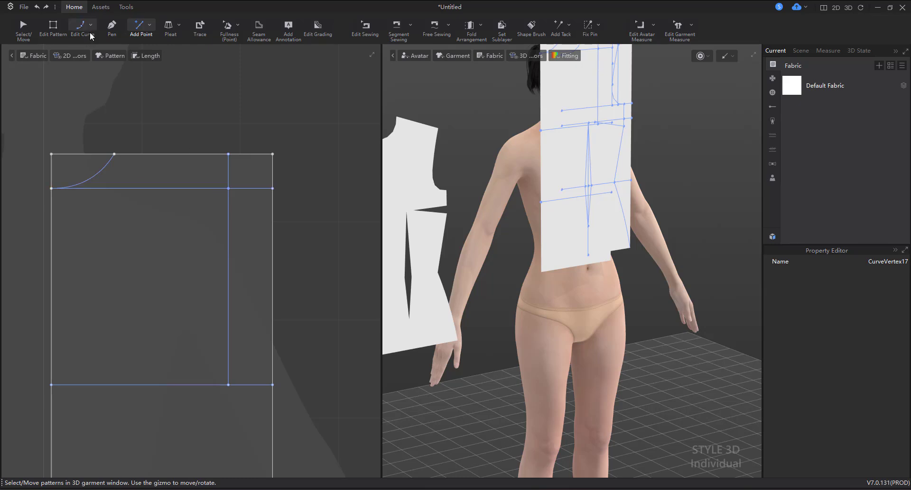
left_click(64, 26)
left_click(192, 189)
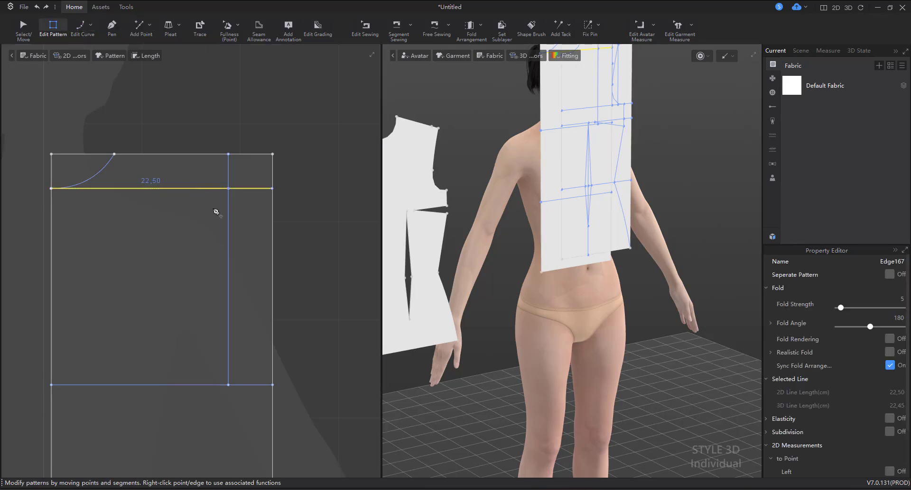
key("x")
left_click(213, 188)
key("z")
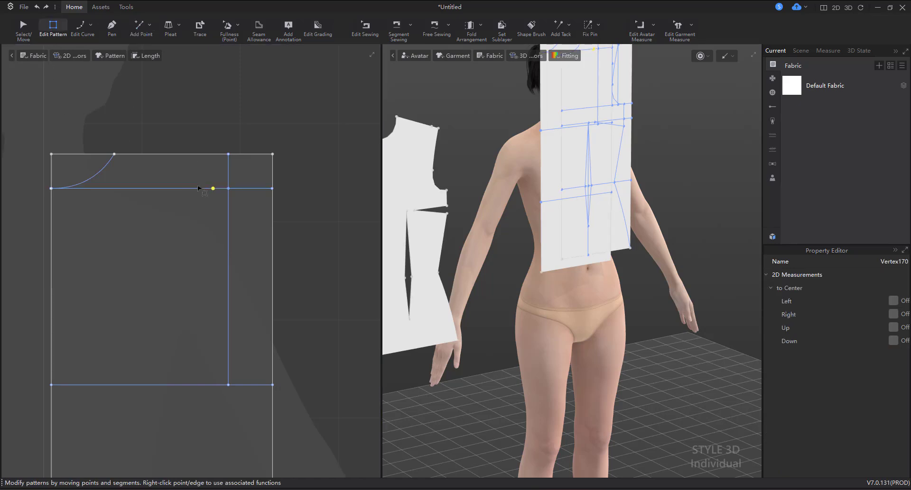
right_click(213, 188)
key("Escape")
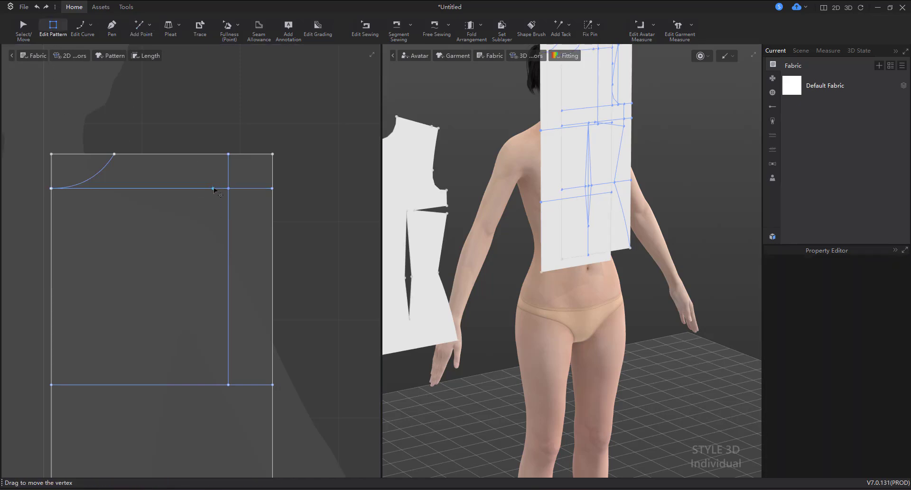
left_click(214, 189)
left_click(189, 204)
left_click(173, 190)
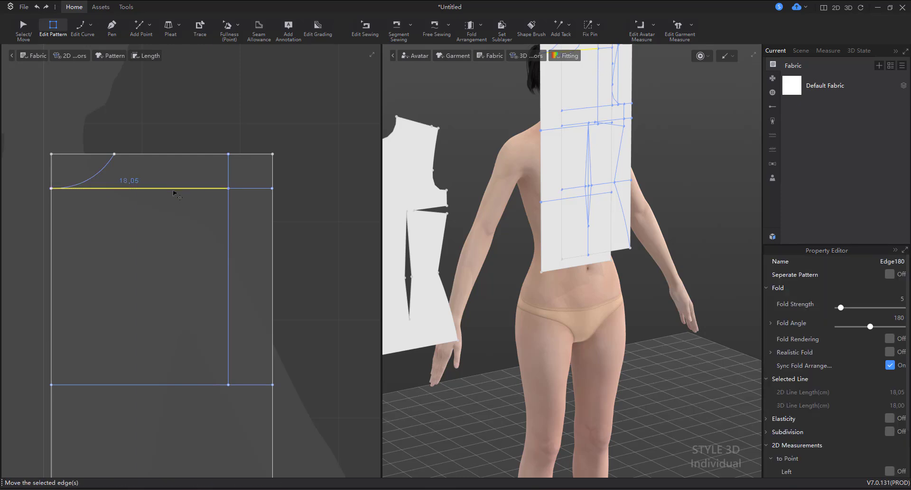
left_click(205, 207)
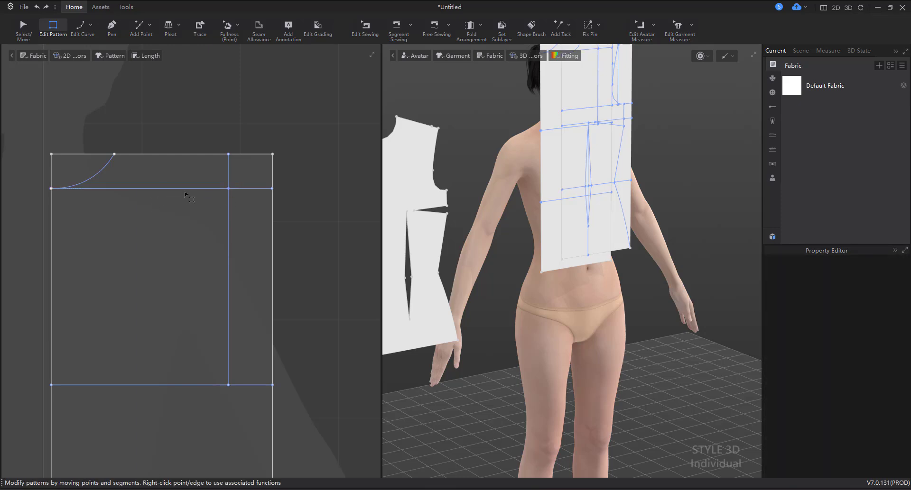
- Add a point on the vertical internal line 1 cm below its crossing with the upper horizontal line
key("x")
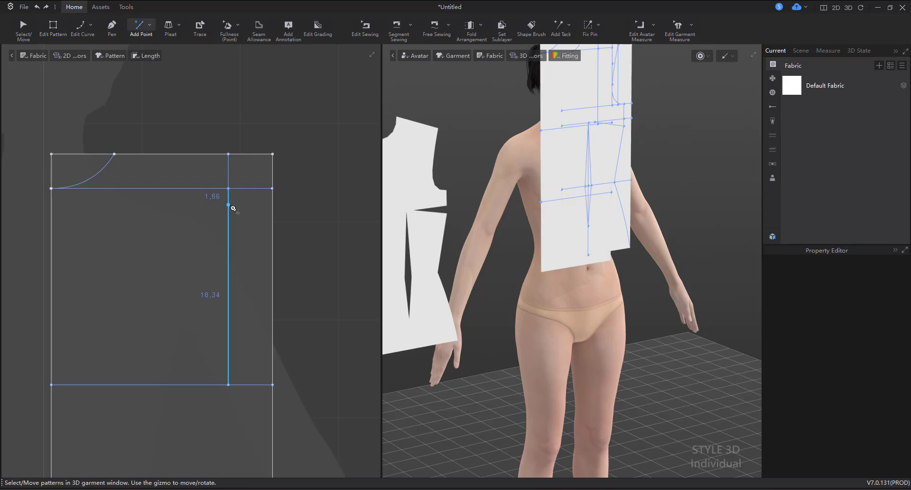
right_click(229, 203)
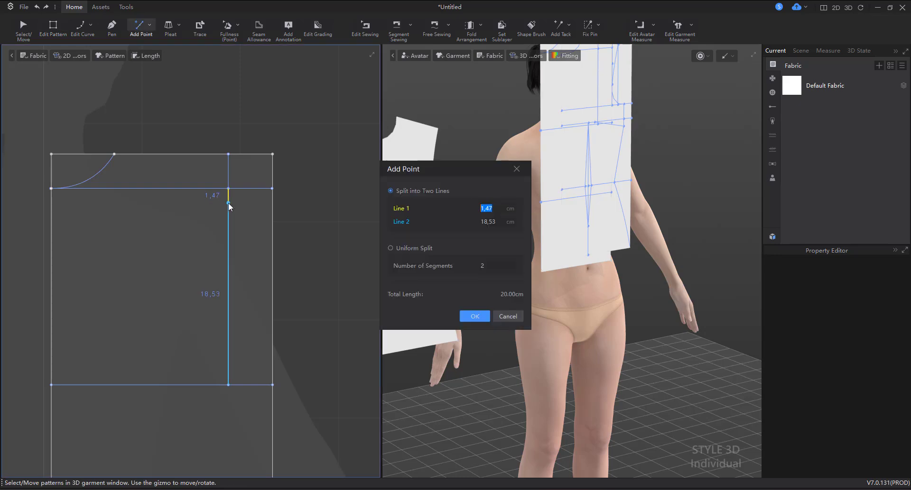
type("1")
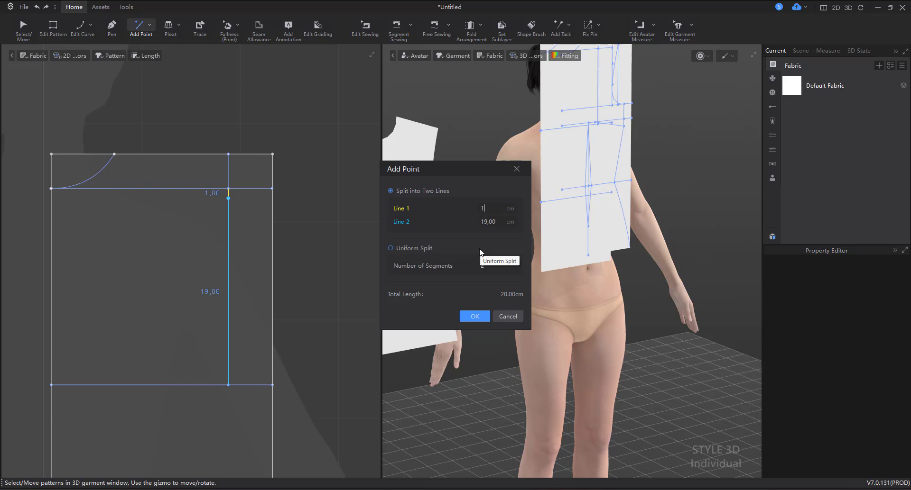
left_click(474, 316)
- Draw a straight internal shoulder line from the neck point on the top edge to the 1 cm point on the vertical line
left_click(115, 27)
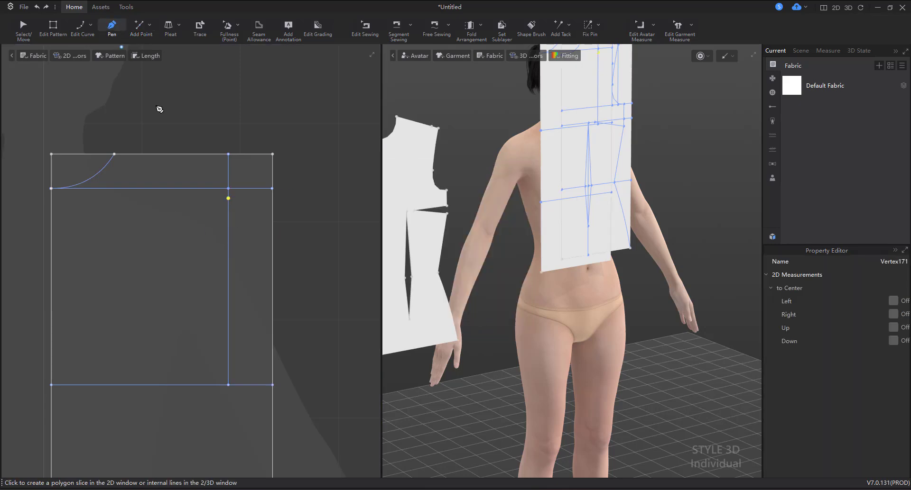
left_click(114, 154)
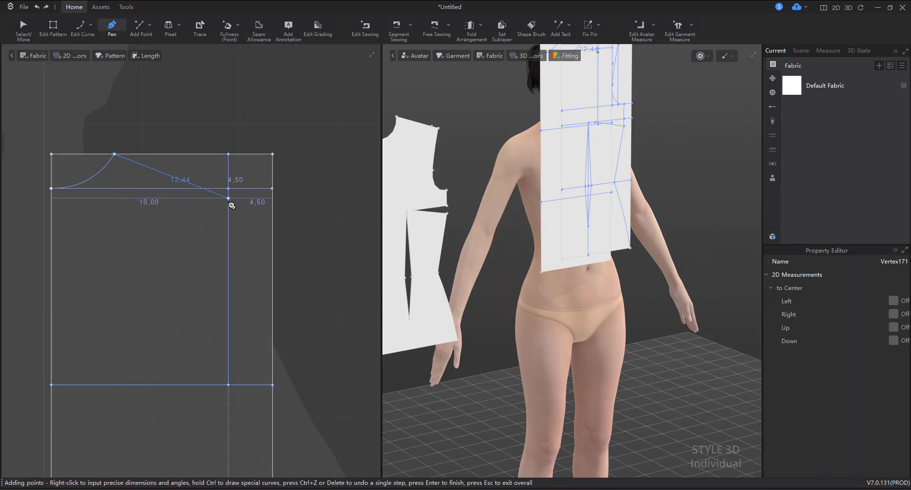
left_click(229, 199)
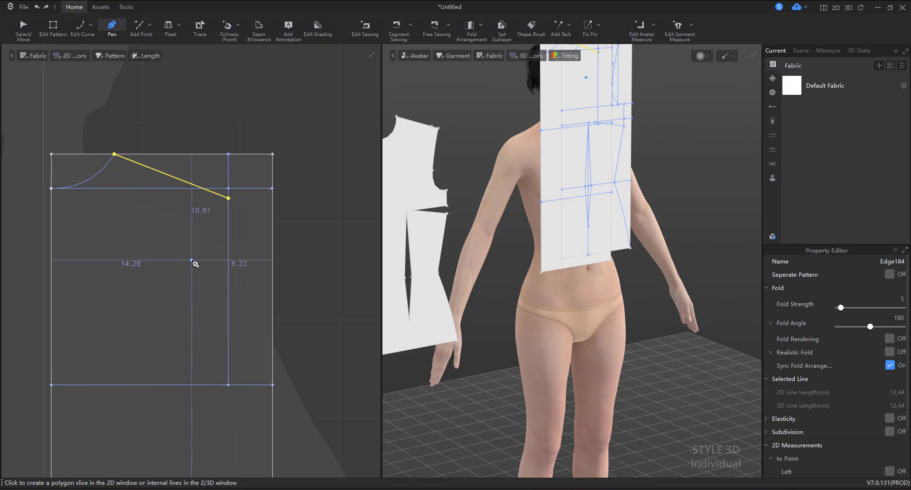
- Add a point on the shoulder line 1 cm from its outer end
scroll(340, 249, "down", 5)
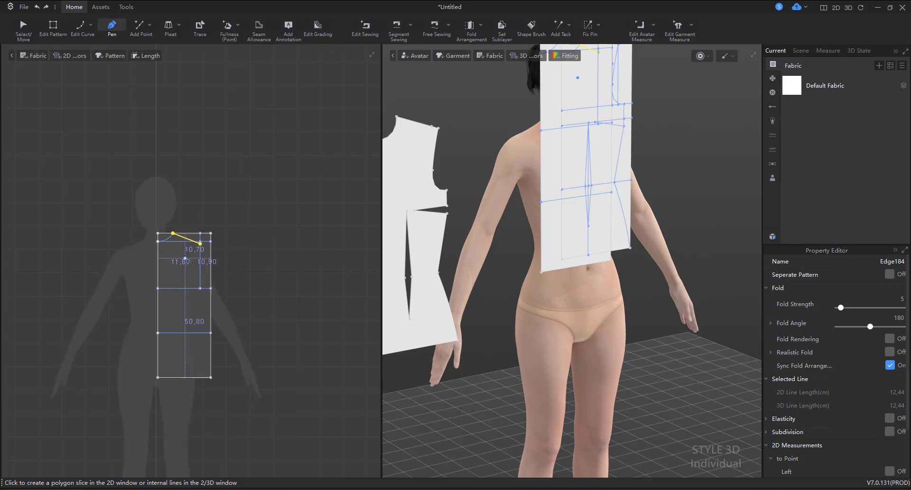
scroll(273, 210, "up", 5)
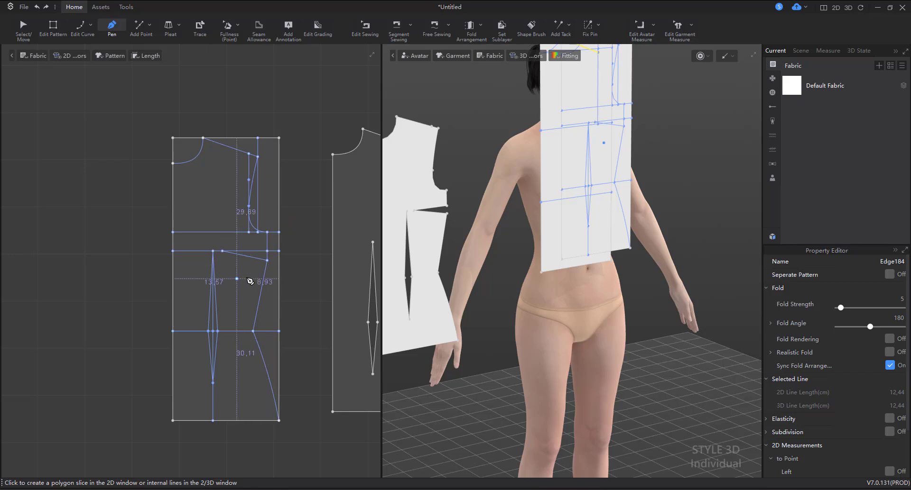
scroll(238, 225, "down", 2)
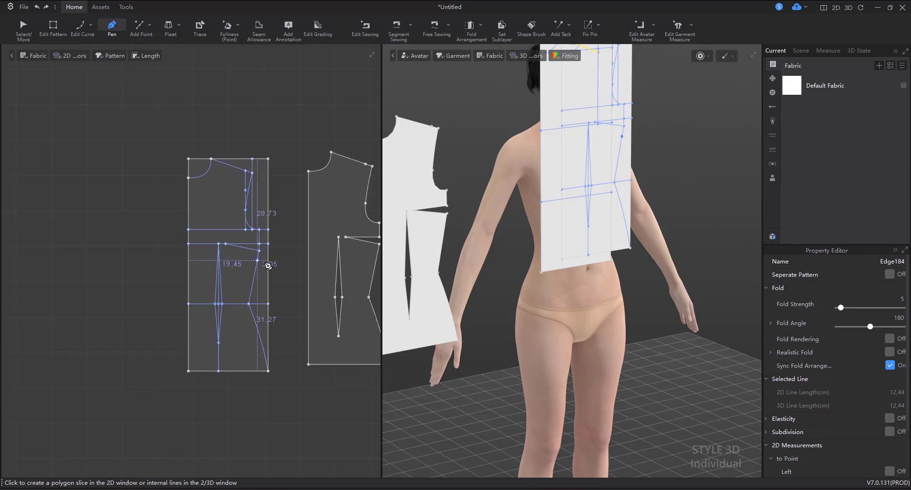
middle_click_drag(340, 222, 151, 221)
scroll(126, 197, "down", 2)
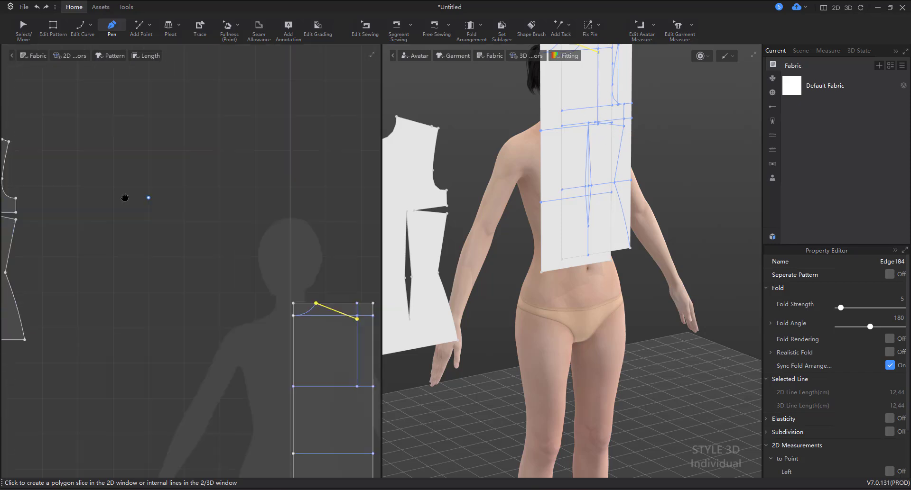
scroll(295, 305, "up", 4)
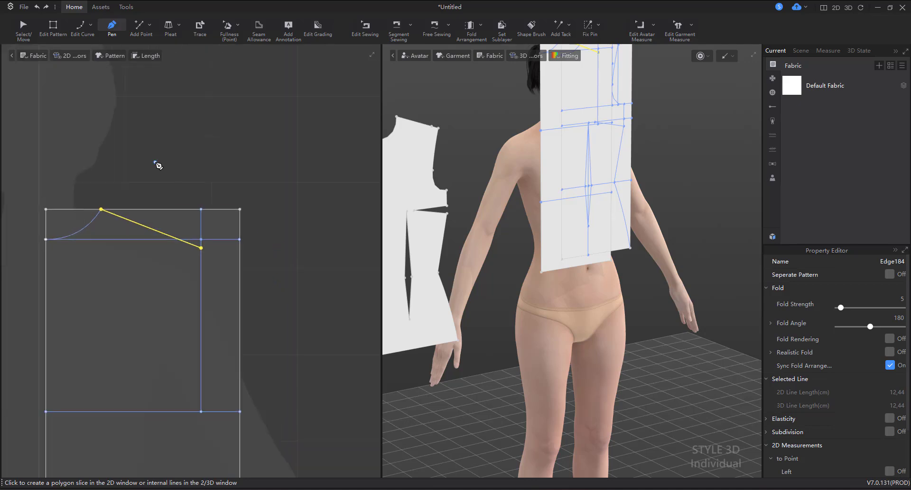
left_click(53, 29)
scroll(202, 260, "up", 2)
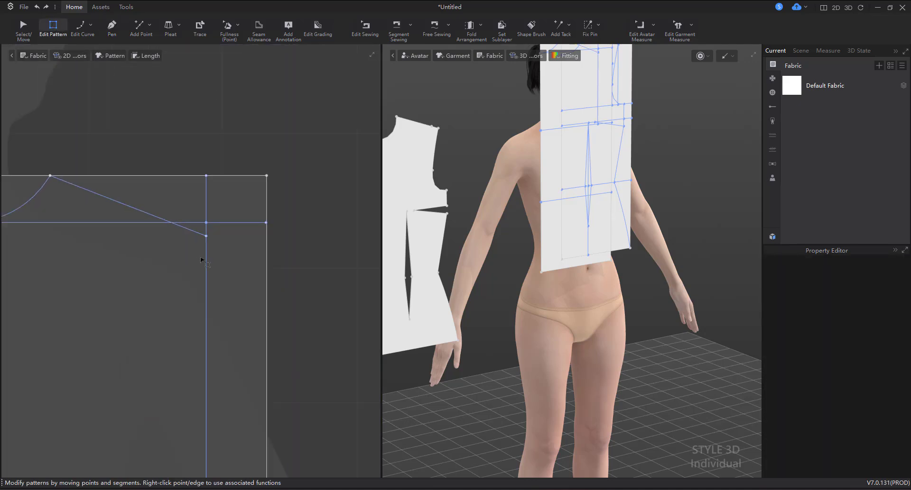
key("x")
right_click(194, 232)
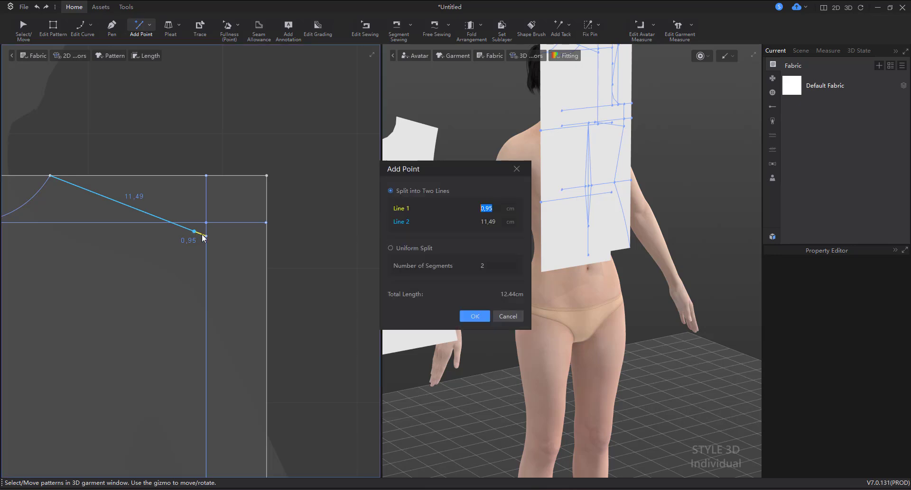
type("1")
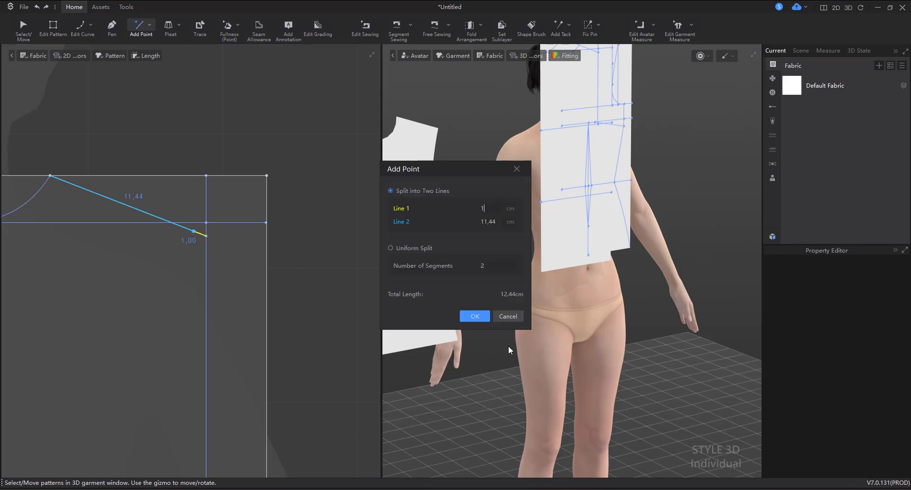
left_click(469, 315)
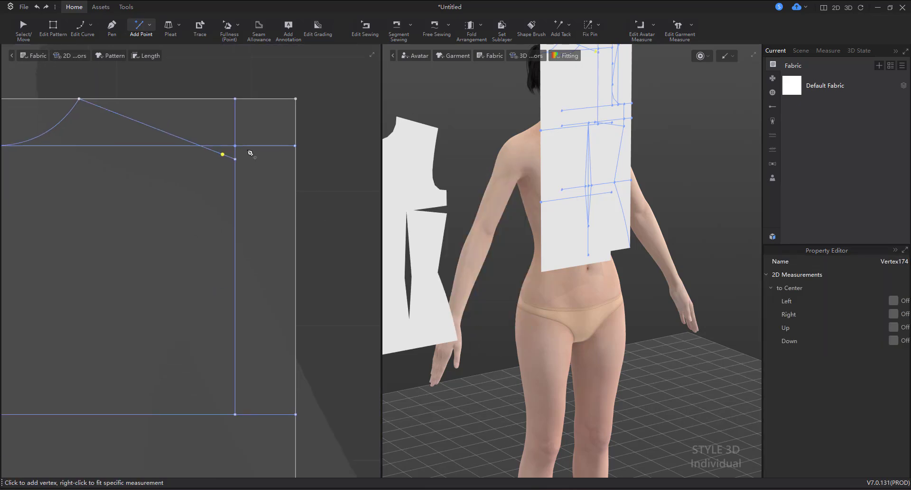
- Draw a vertical internal line from the 1 cm shoulder point straight down to the next full-width horizontal line below the neckline
left_click(118, 22)
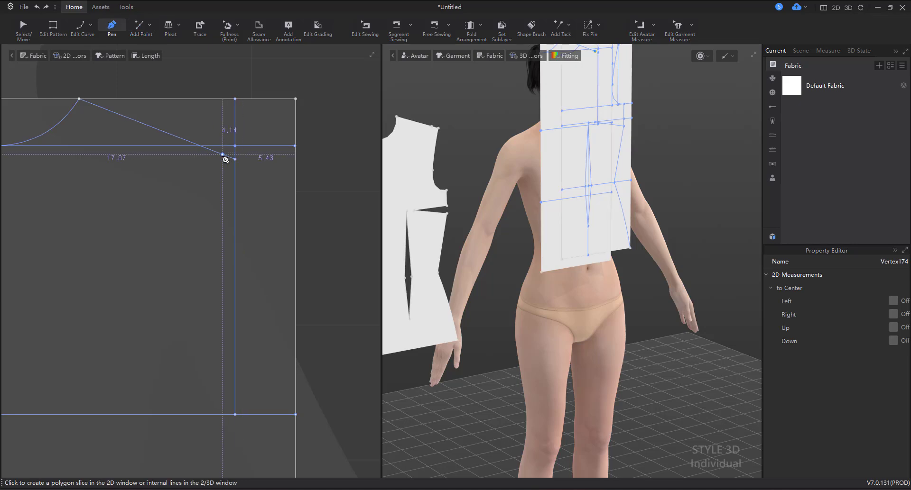
left_click(222, 154)
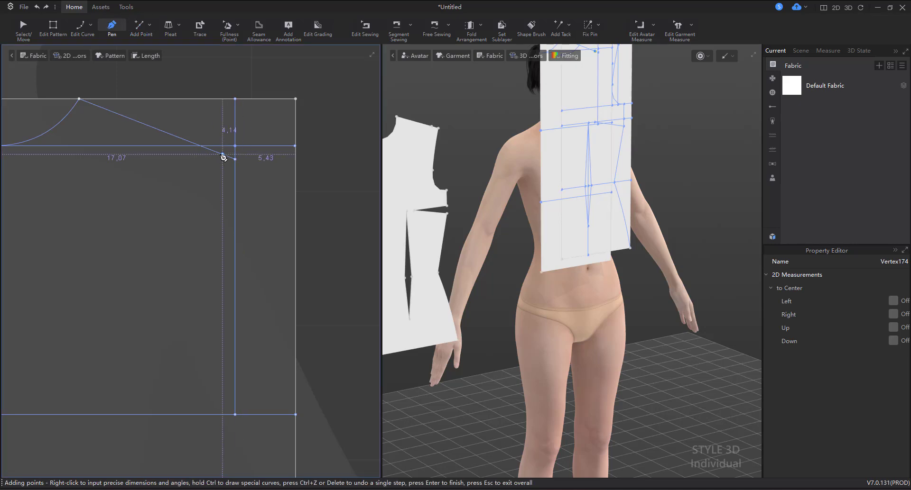
left_click(221, 416)
- Split the new vertical line below the shoulder uniformly into 3 segments
scroll(264, 282, "down", 5)
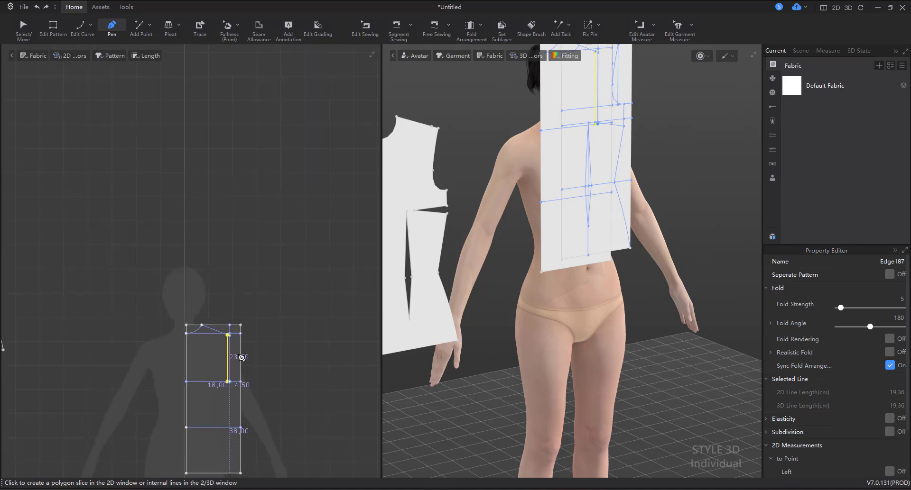
scroll(263, 282, "up", 2)
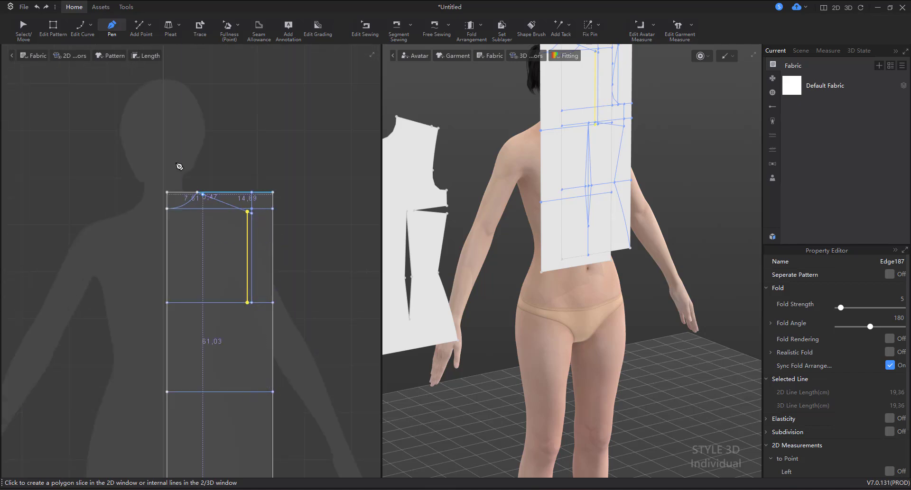
left_click(53, 28)
scroll(256, 255, "up", 1)
scroll(256, 255, "up", 1)
right_click(241, 243)
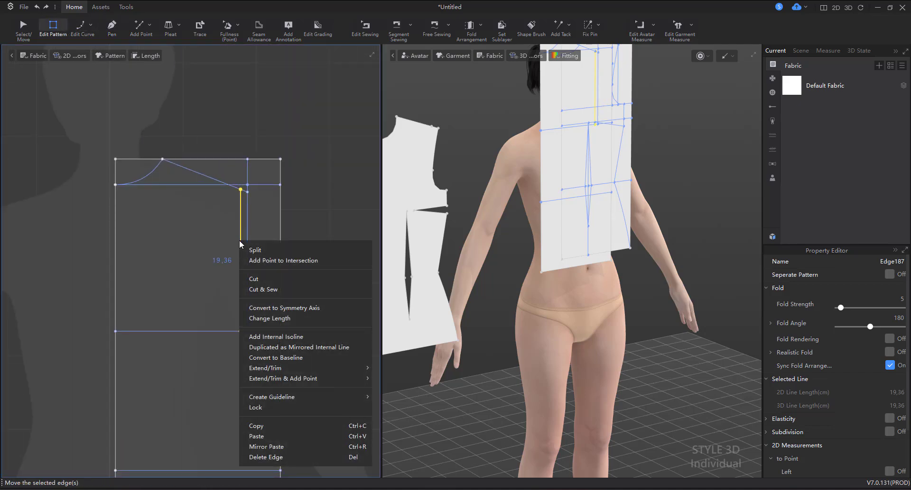
left_click(255, 250)
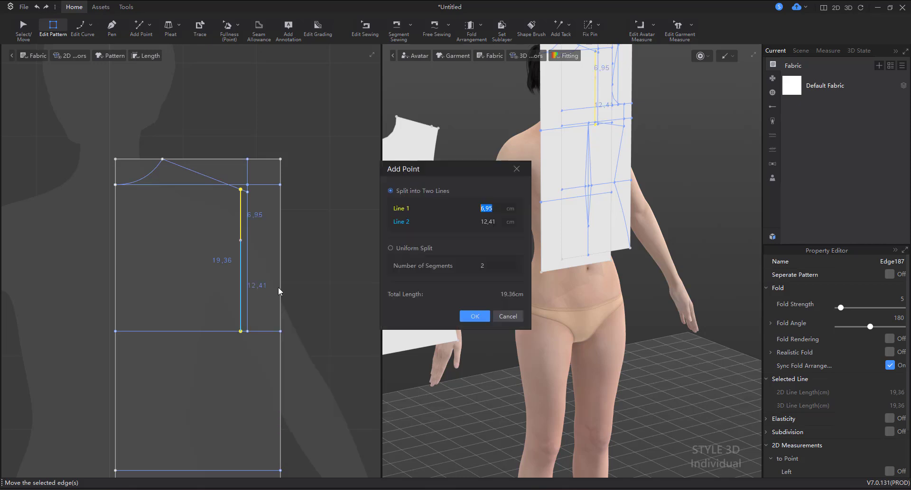
left_click(391, 248)
left_click(515, 264)
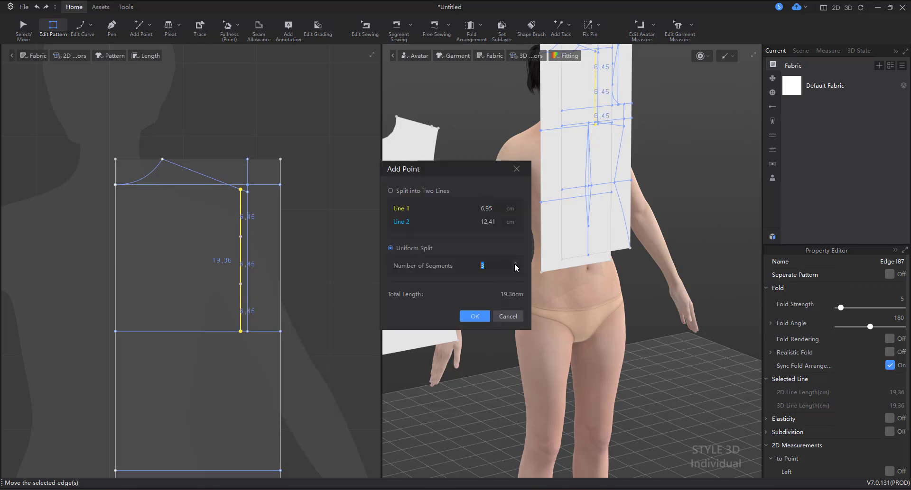
left_click(476, 317)
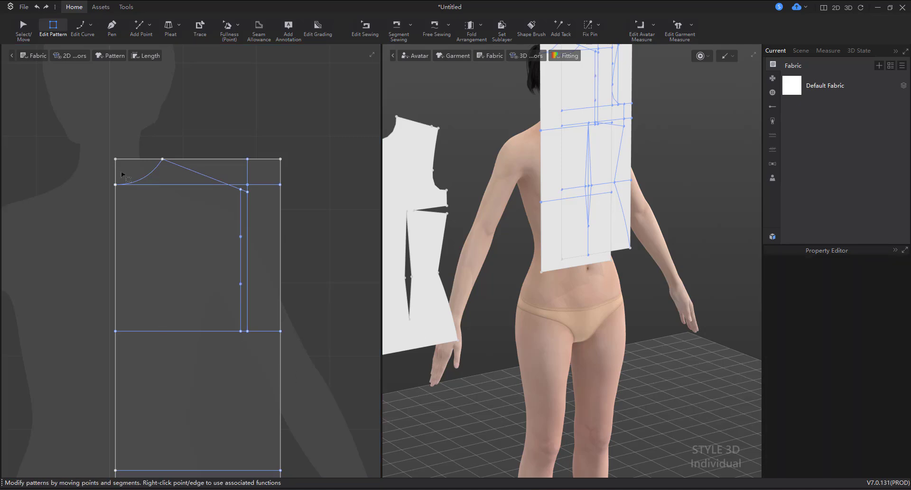
- Add a point on the horizontal line at the foot of the vertical lines, 20 cm from its left end
left_click(141, 29)
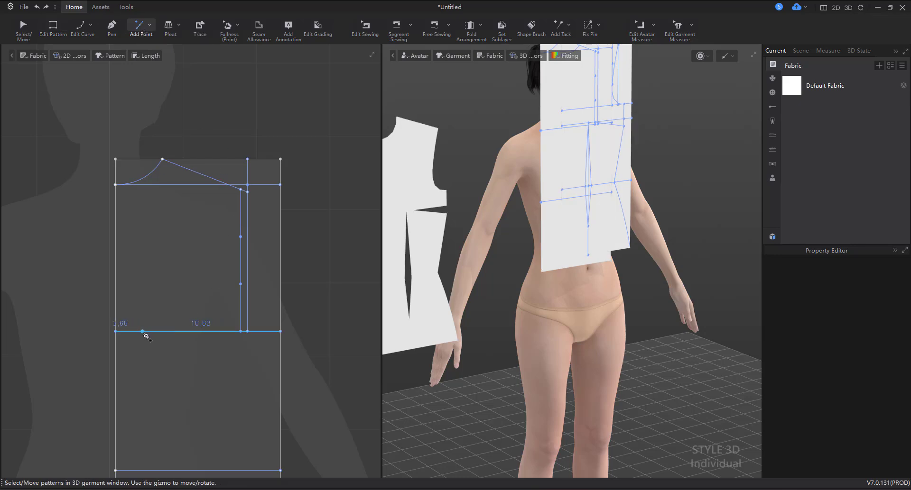
right_click(143, 331)
type("20")
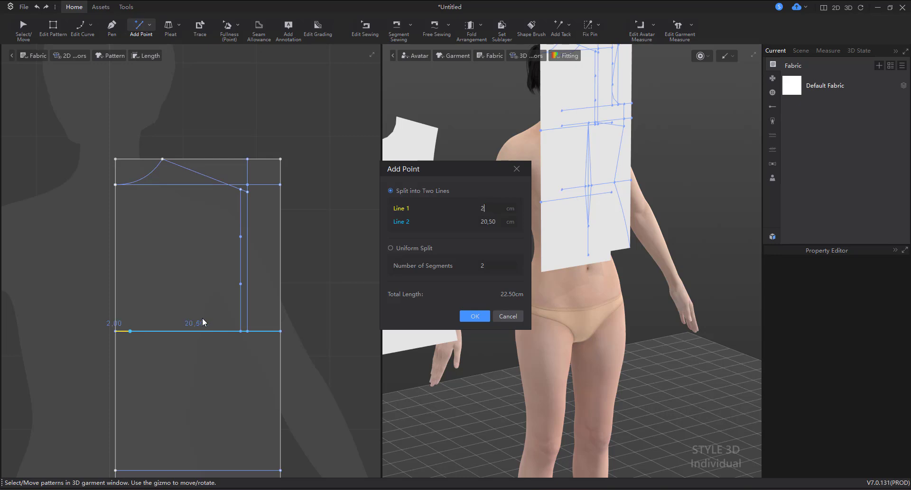
left_click(474, 317)
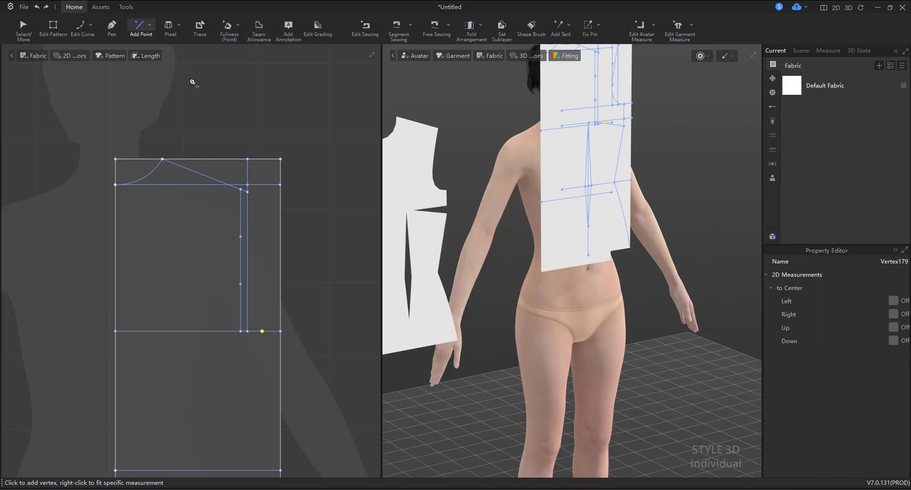
- Draw the armhole line with the Pen from the shoulder's outer end through the lower third point, curving into the 20 cm underarm point
left_click(112, 27)
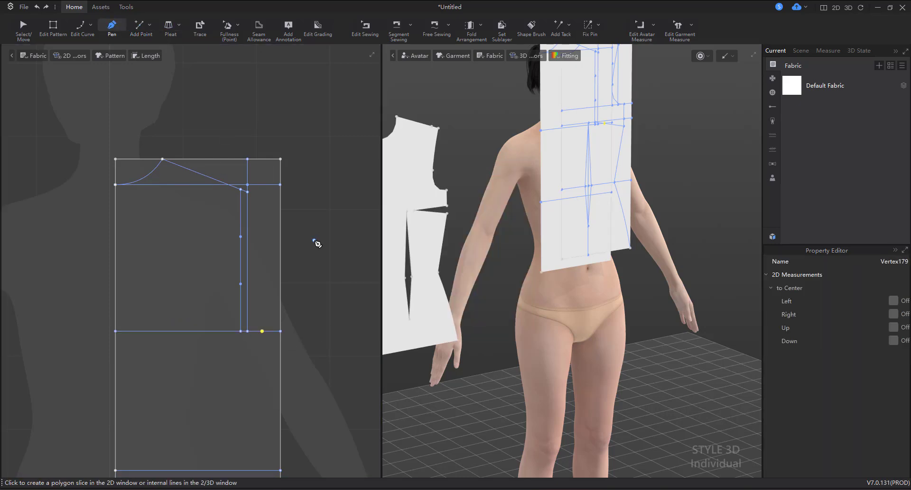
left_click(250, 193)
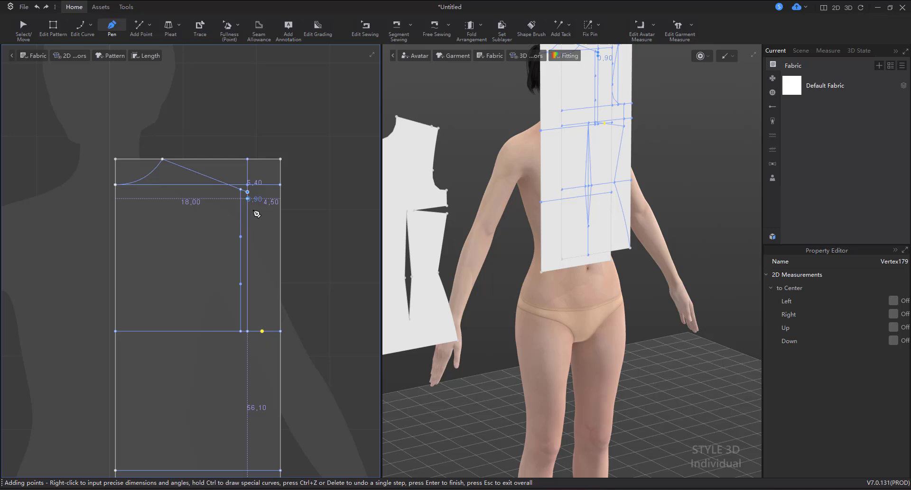
left_click(241, 284)
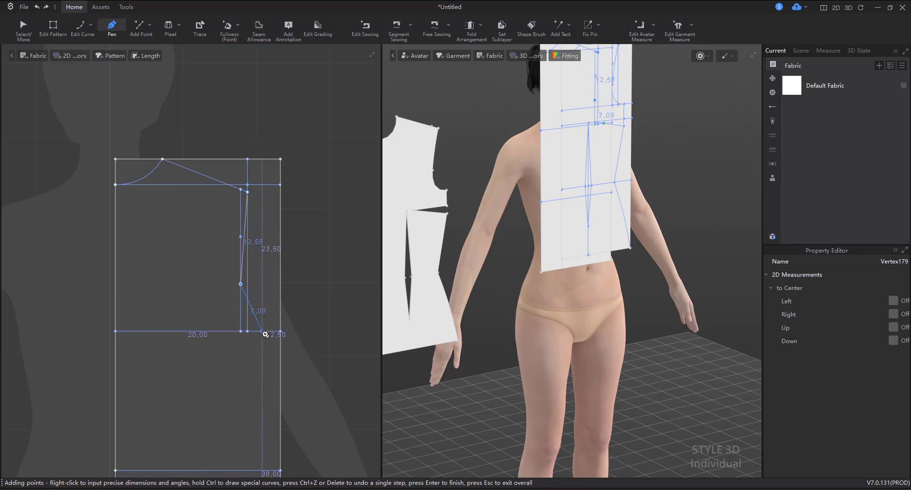
left_click_drag(269, 334, 287, 336)
double_click(263, 331)
middle_click_drag(292, 327, 280, 205)
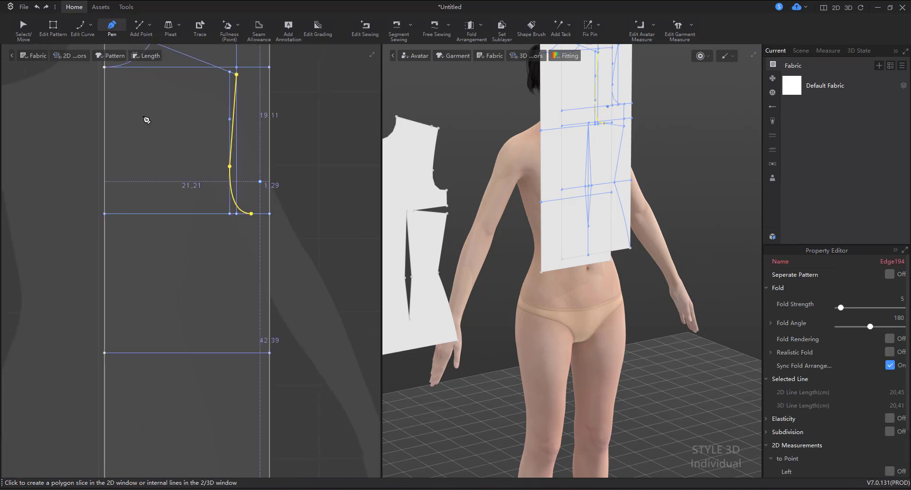
left_click(53, 26)
left_click(58, 120)
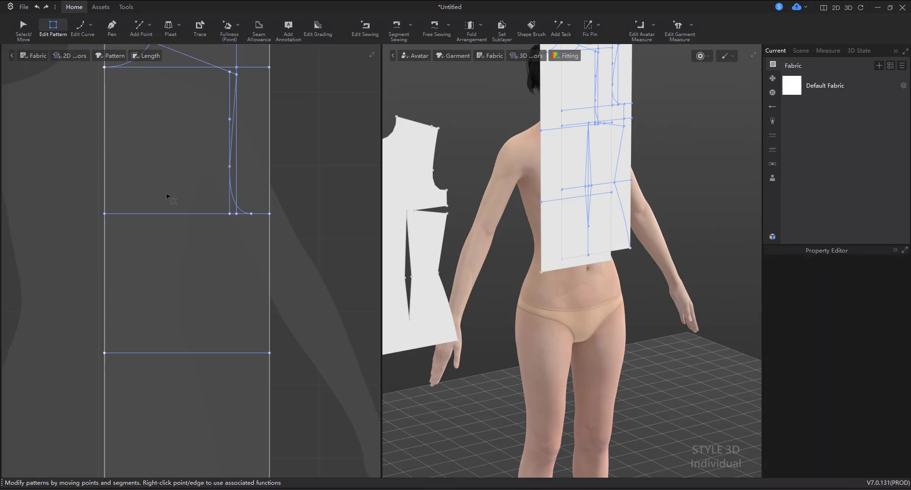
- Start a measured point on the horizontal waist line and calculate 60 ÷ 4 + 3 in the calculator for its distance
scroll(172, 201, "down", 2)
key("x")
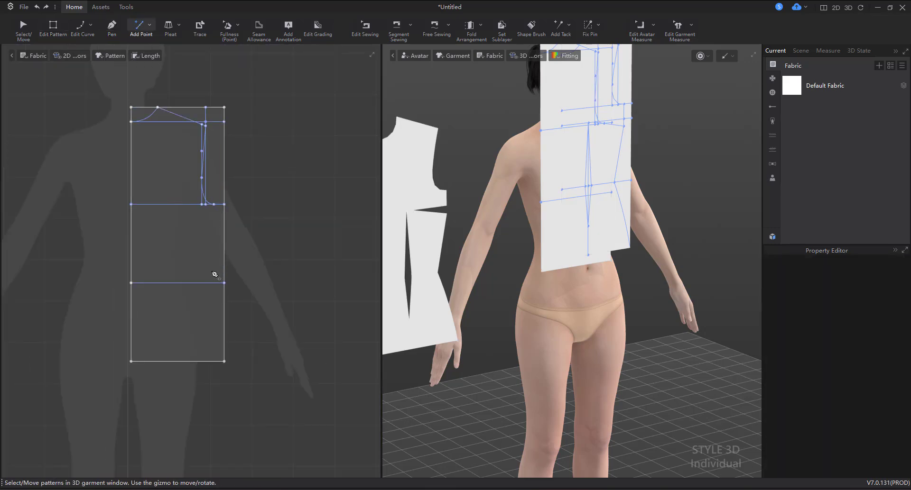
left_click(147, 283)
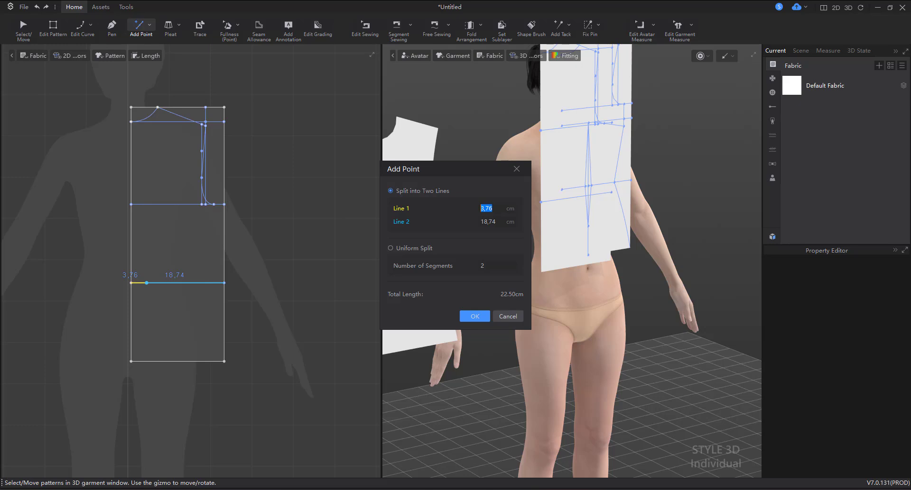
left_click(611, 487)
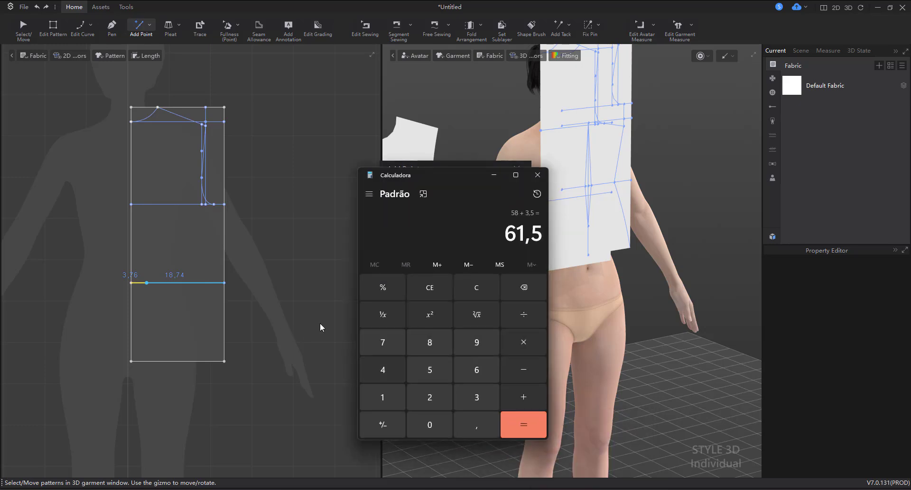
left_click(429, 287)
left_click(467, 378)
key("0")
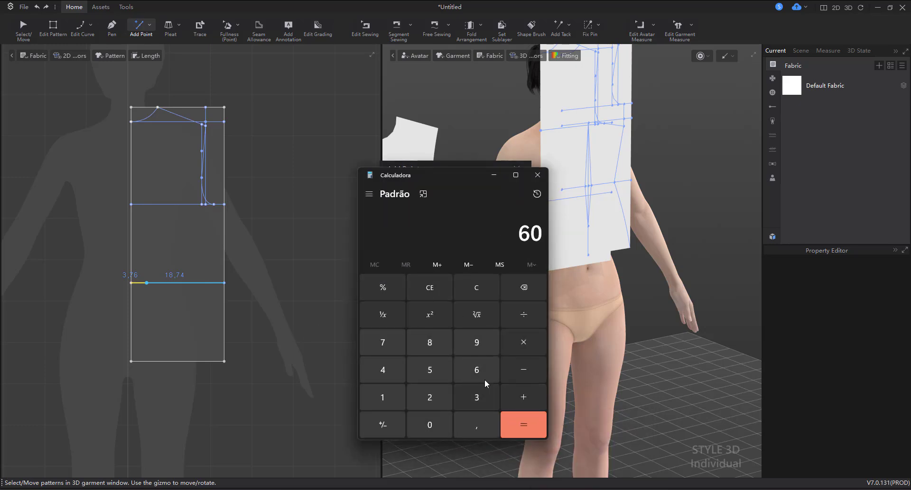
left_click(529, 317)
left_click(382, 371)
left_click(516, 420)
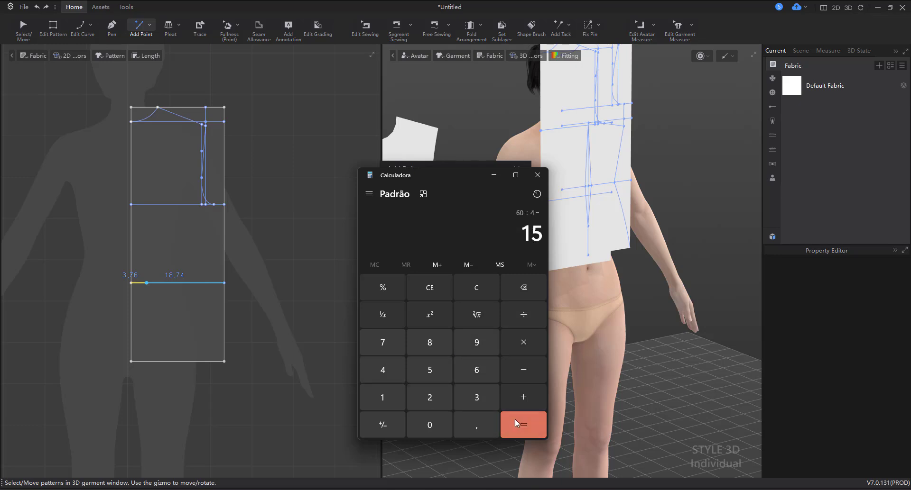
left_click(521, 396)
left_click(476, 397)
left_click(516, 424)
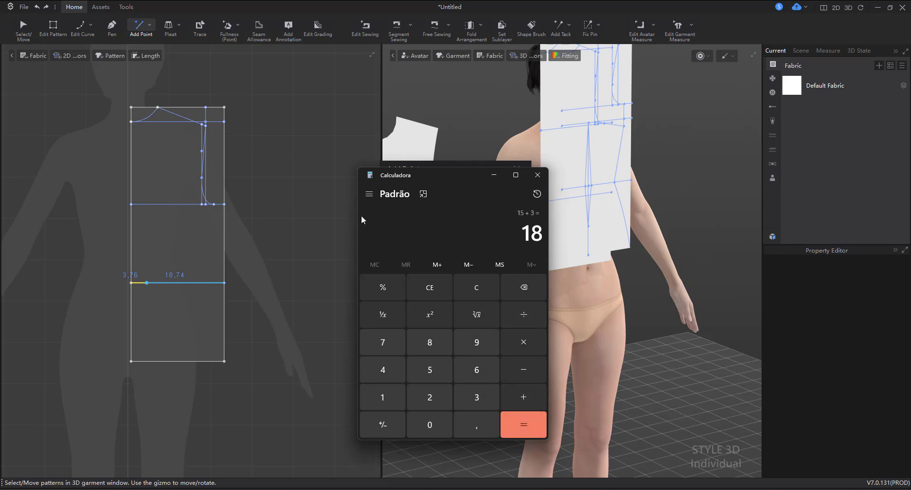
left_click(494, 177)
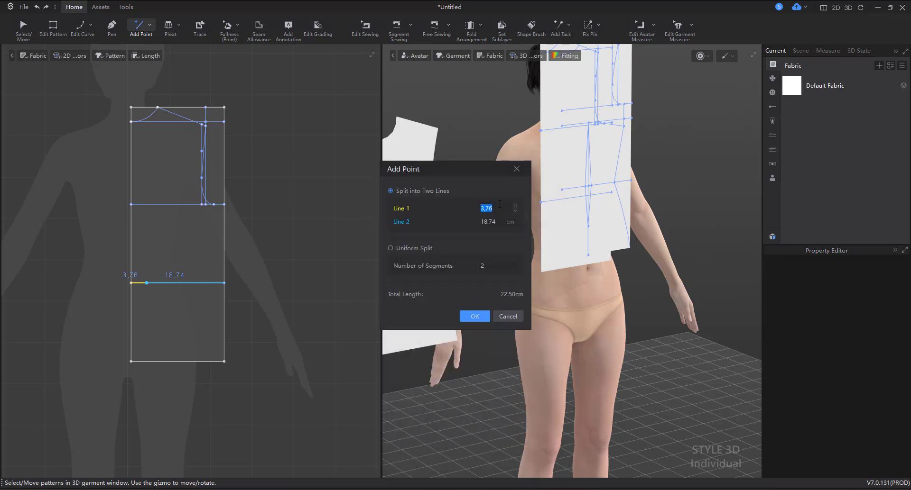
- Place the new waist line point 18 cm from the line's left end
type("18")
left_click(474, 316)
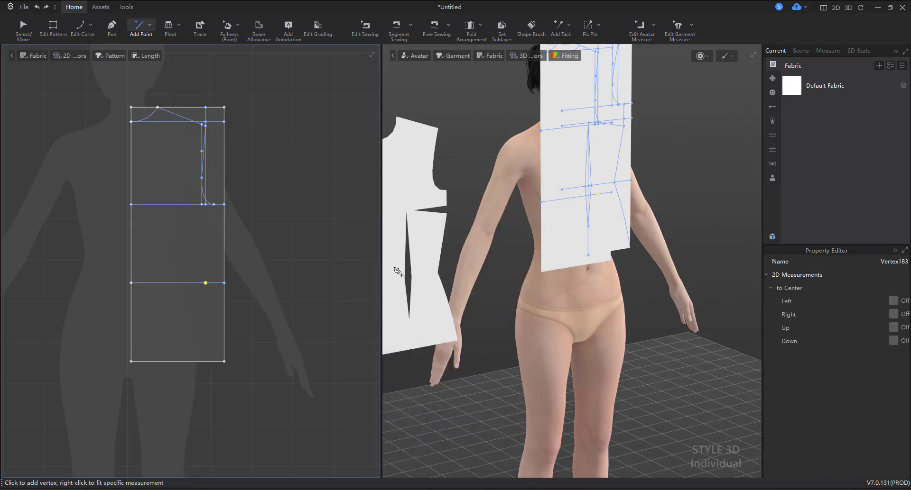
- Draw the side seam with the Pen from the rectangle's lower right corner through the 18 cm waist point to the underarm point
scroll(185, 246, "up", 2)
left_click(107, 28)
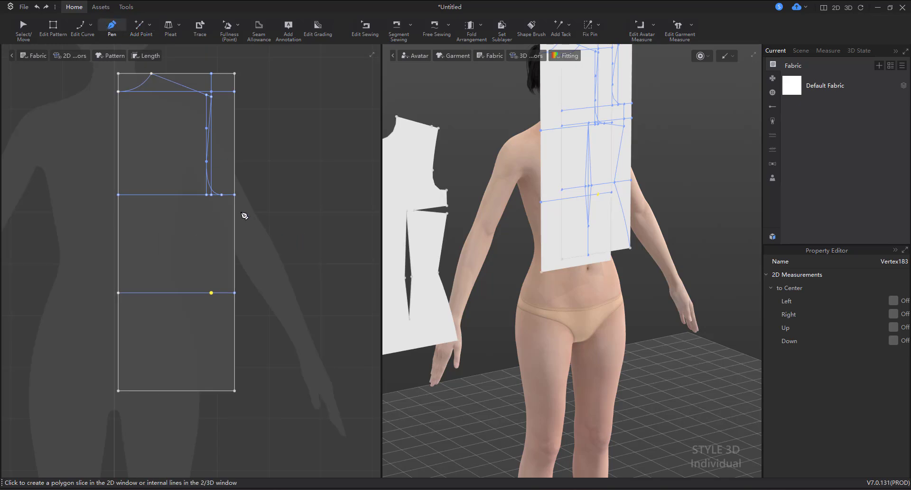
left_click(235, 391)
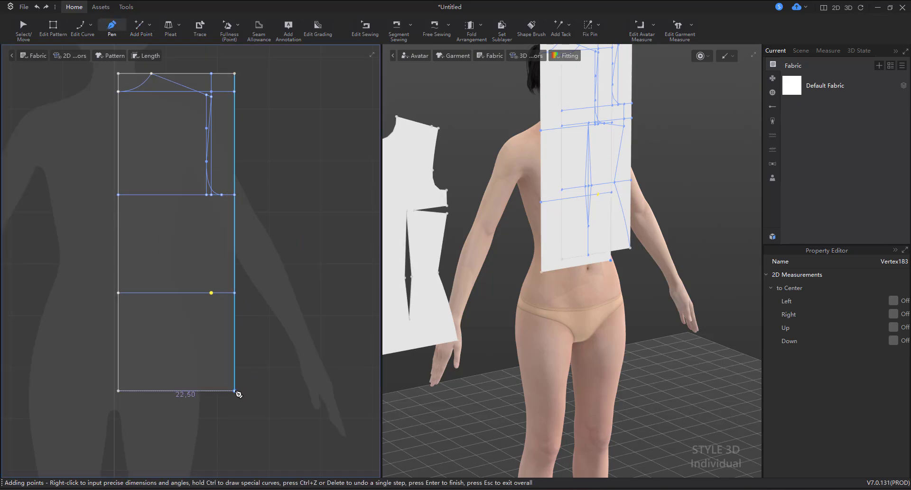
left_click(211, 293)
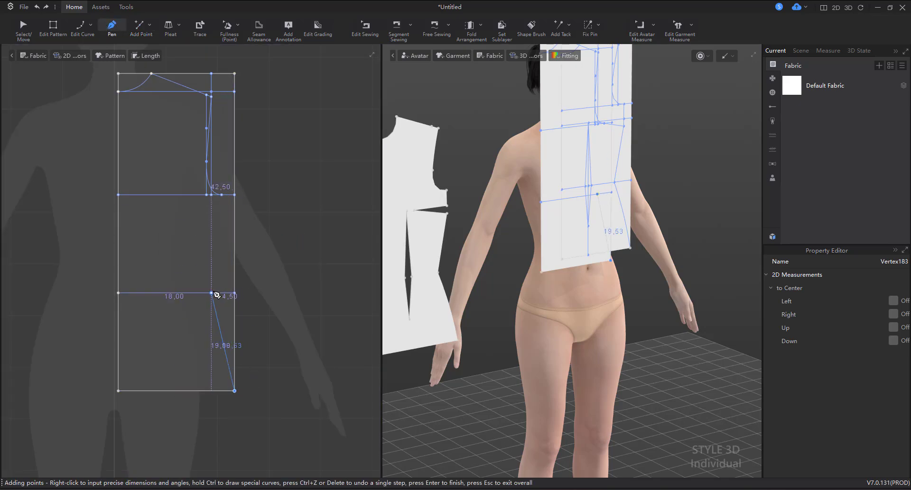
left_click(222, 195)
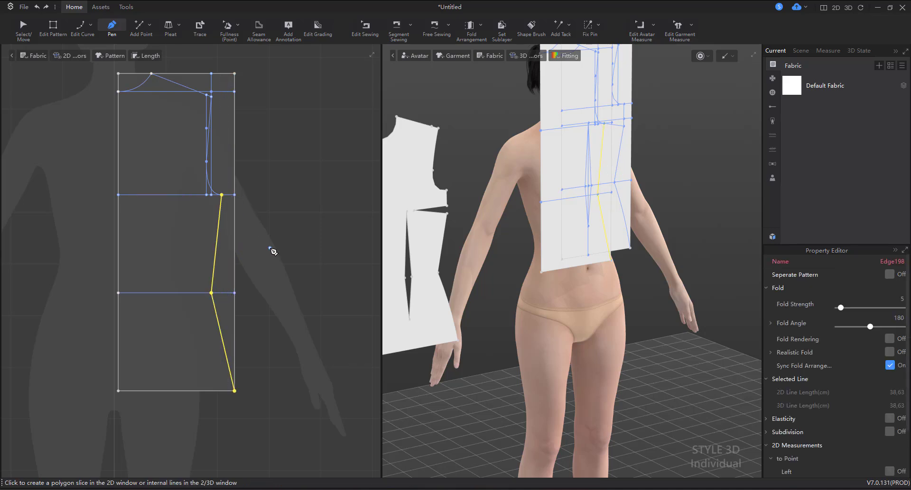
left_click(53, 26)
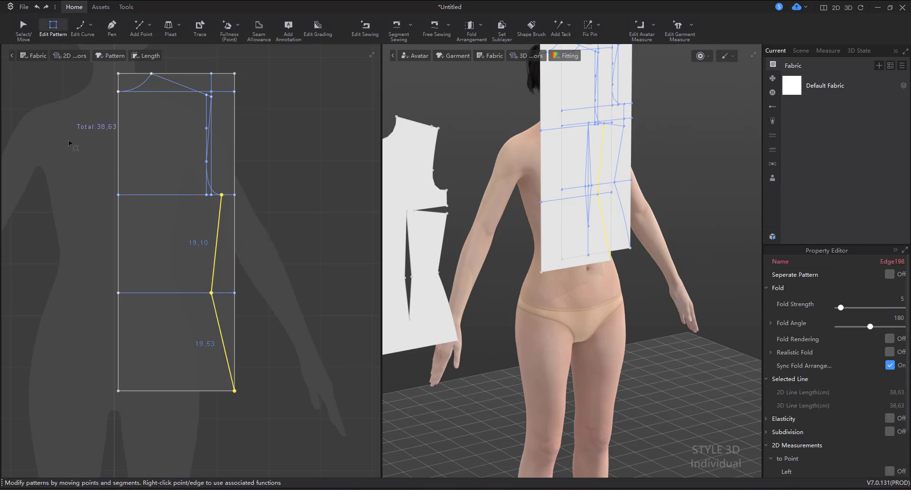
left_click(154, 252)
- Add one internal isoline 3 cm below the horizontal underarm line, extended to the outline
scroll(162, 237, "up", 3)
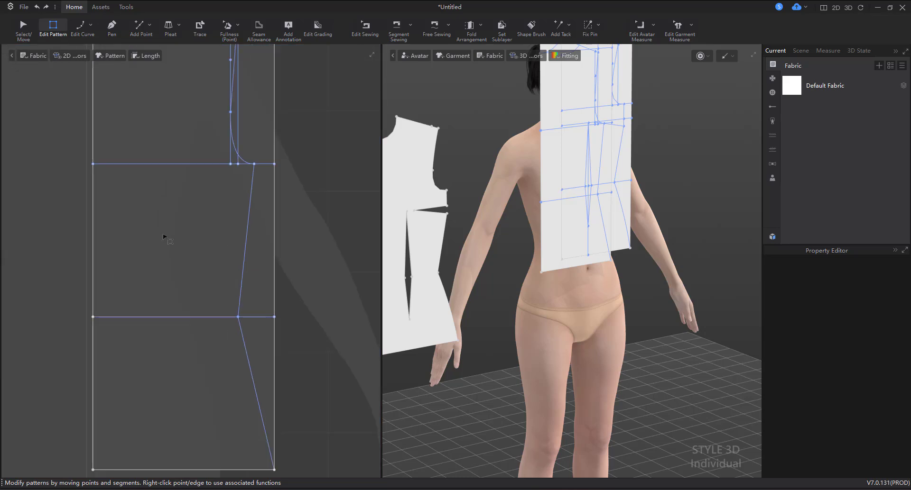
left_click(157, 165)
right_click(157, 165)
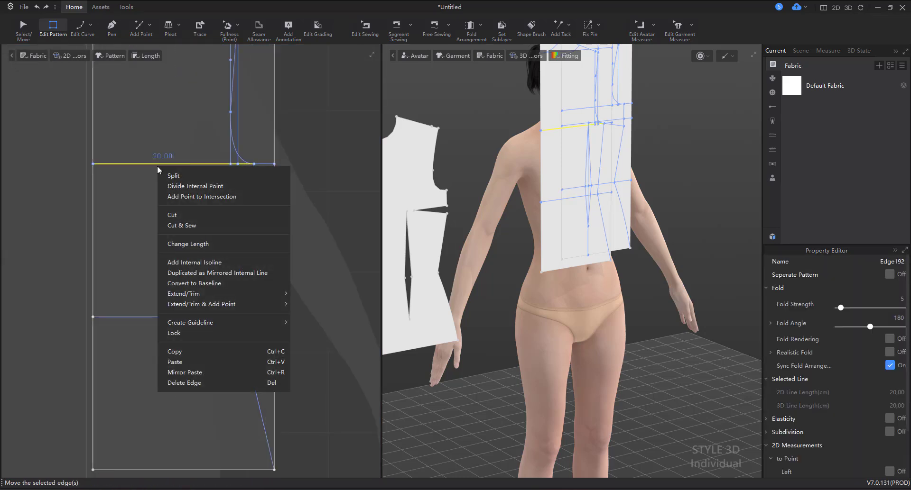
left_click(190, 262)
type("3")
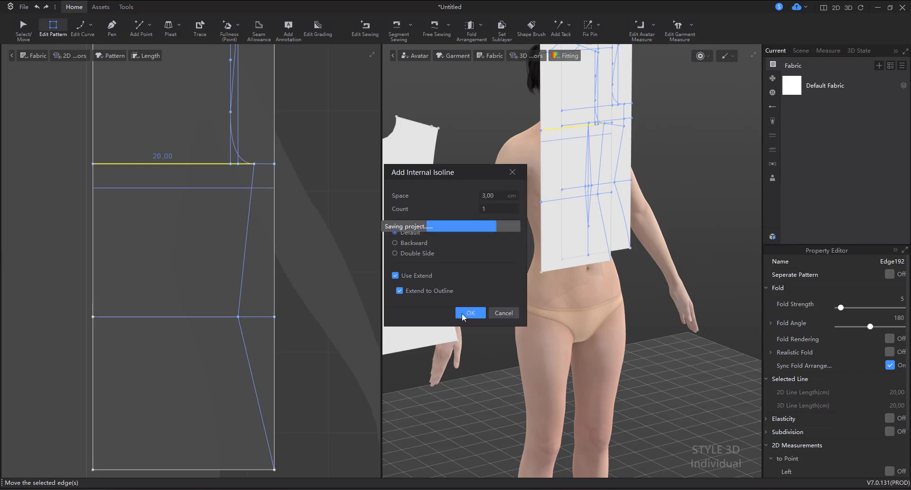
left_click(462, 314)
left_click(107, 216)
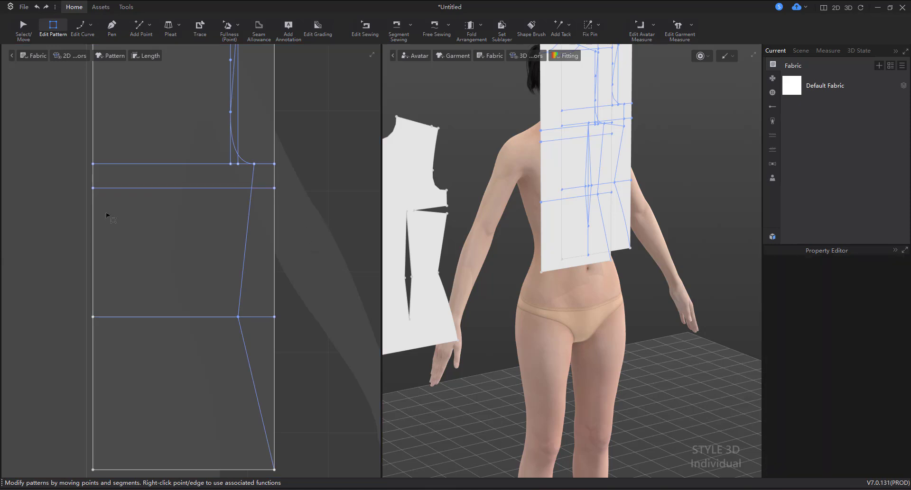
- Switch to the browser and check the waist dart instructions in the Modelagem Industrial Feminina PDF
key("x")
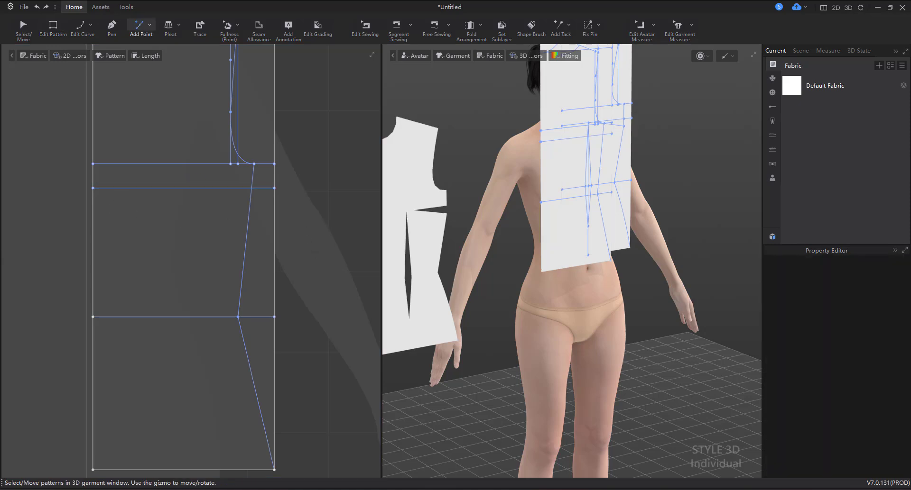
key("alt+Tab")
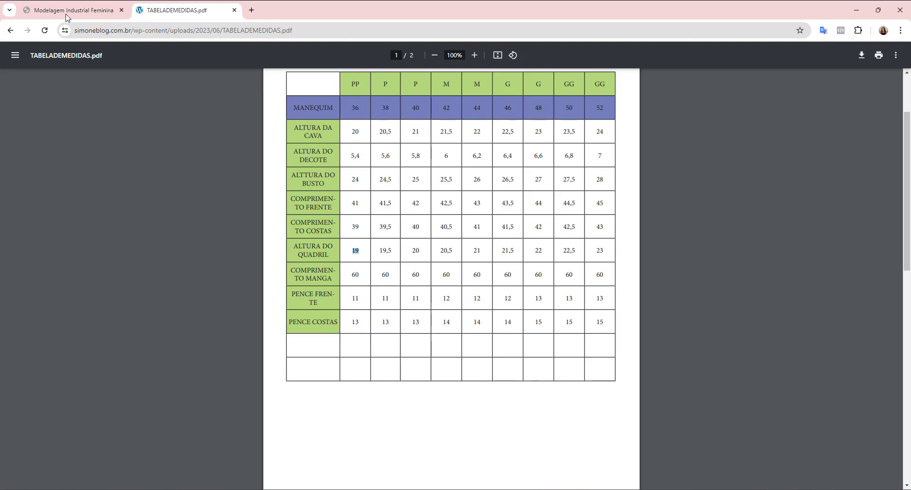
key("ctrl+shift+Tab")
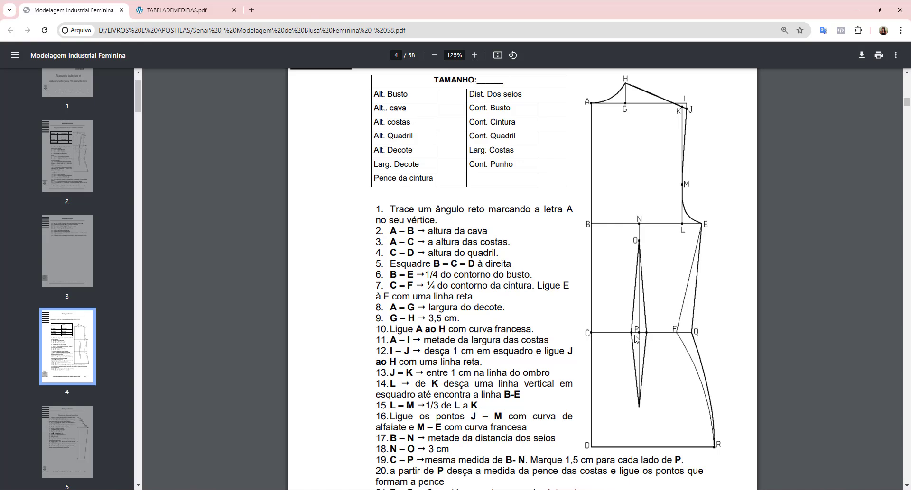
left_click(856, 10)
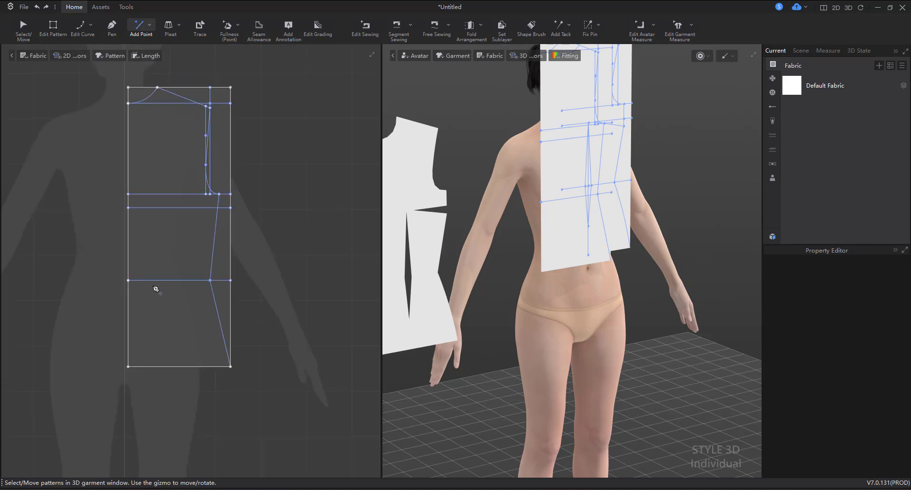
- Add a point on the new isoline below the underarm line, 8.5 cm from its left end
scroll(188, 293, "up", 3)
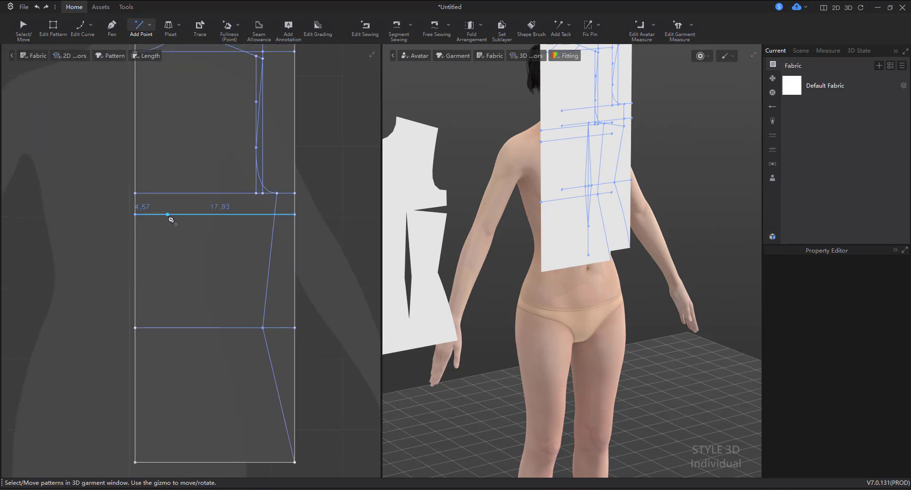
left_click(168, 215)
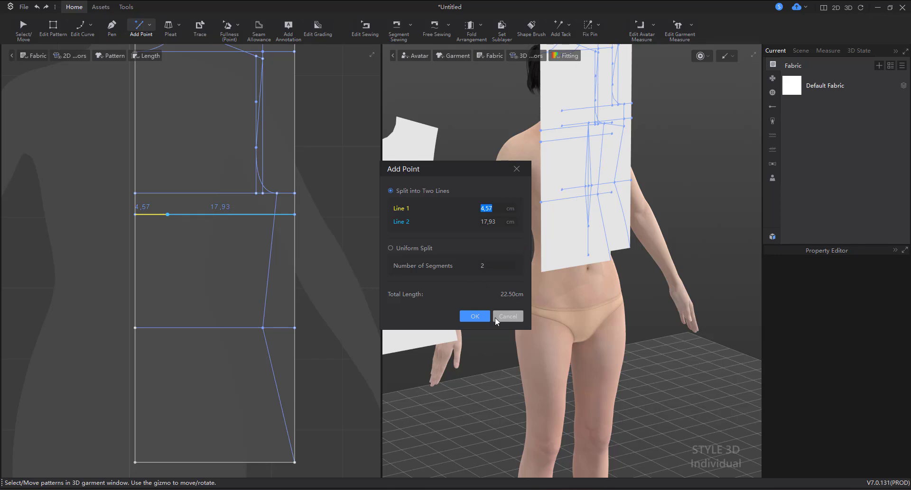
type("8,5")
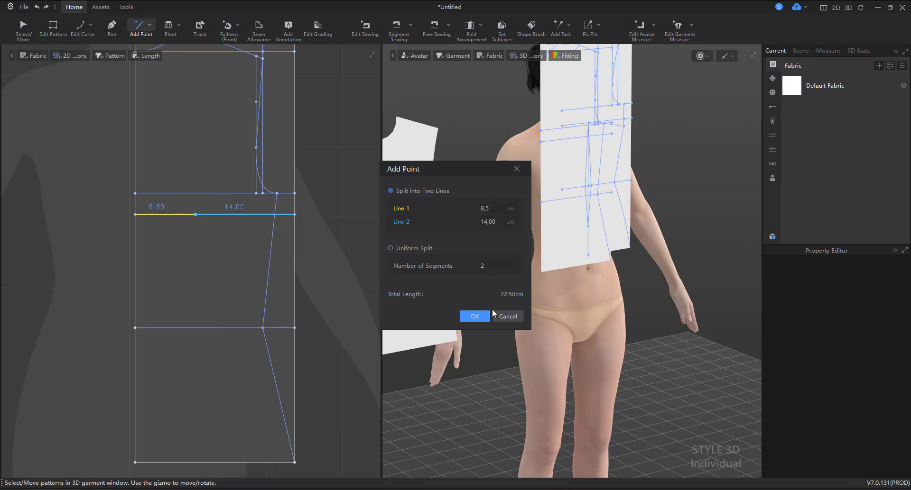
left_click(475, 316)
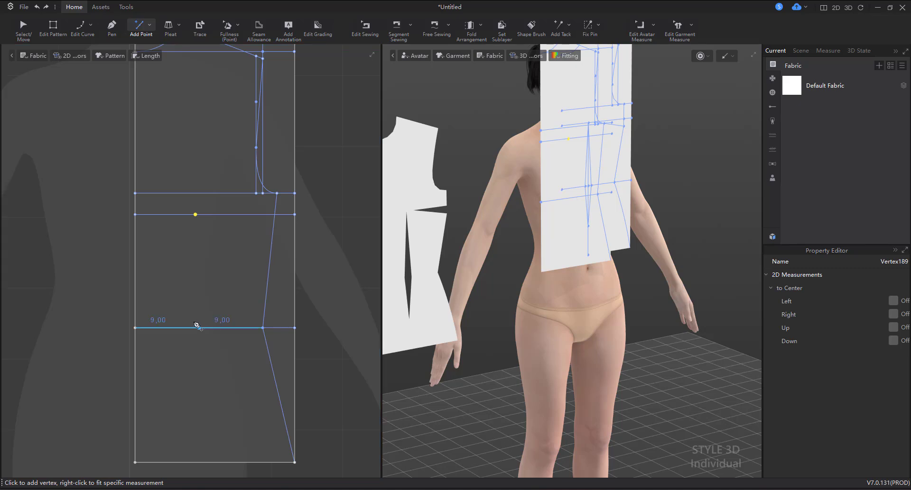
- Add a point on the waist line 8.5 cm from its left end
left_click(172, 332)
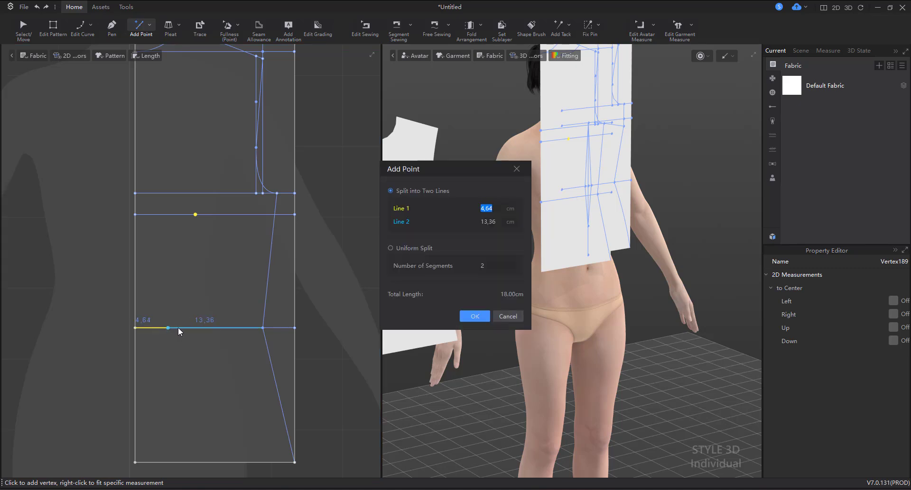
type("8,5")
left_click(475, 317)
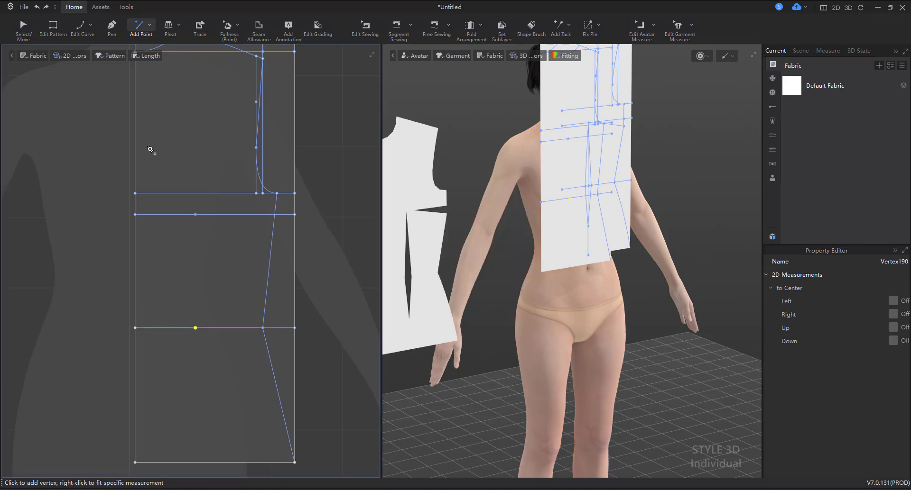
- Draw a vertical internal line from the isoline's 8.5 cm point straight down to the rectangle's bottom edge
left_click(112, 27)
left_click(195, 215)
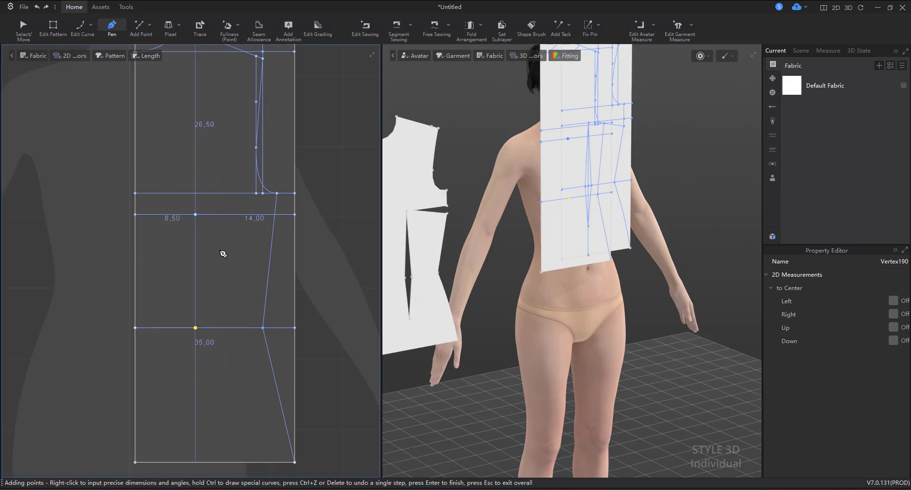
double_click(195, 463)
left_click(53, 27)
scroll(157, 305, "down", 4)
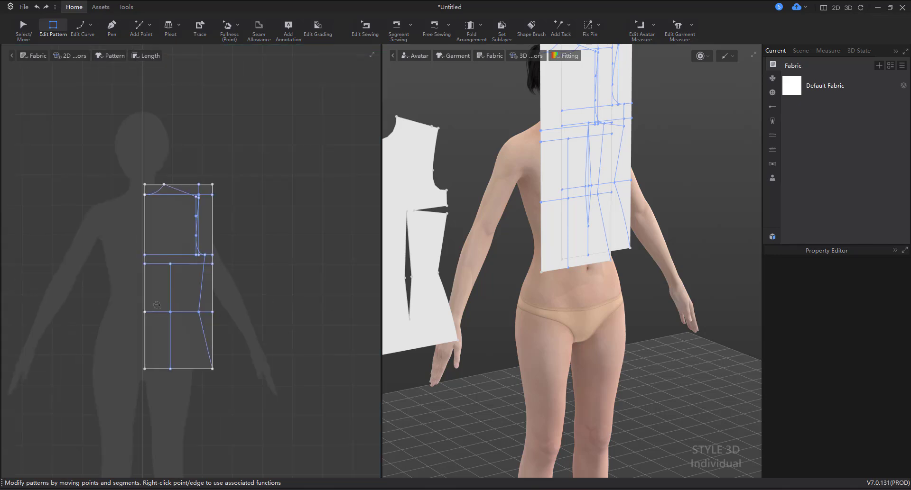
scroll(141, 318, "down", 2)
scroll(209, 247, "up", 3)
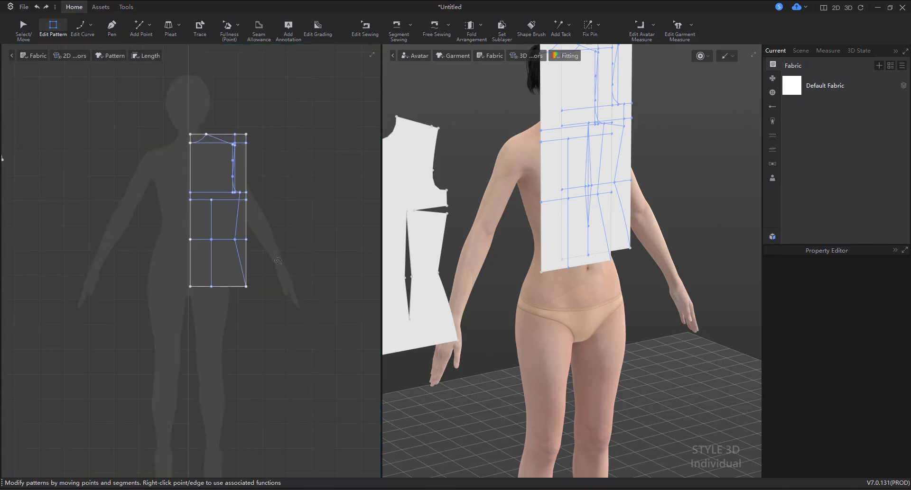
- Add two points on the waist line, 1.5 cm to either side of the vertical dart line
left_click(218, 236)
scroll(218, 241, "up", 3)
key("x")
scroll(201, 241, "up", 3)
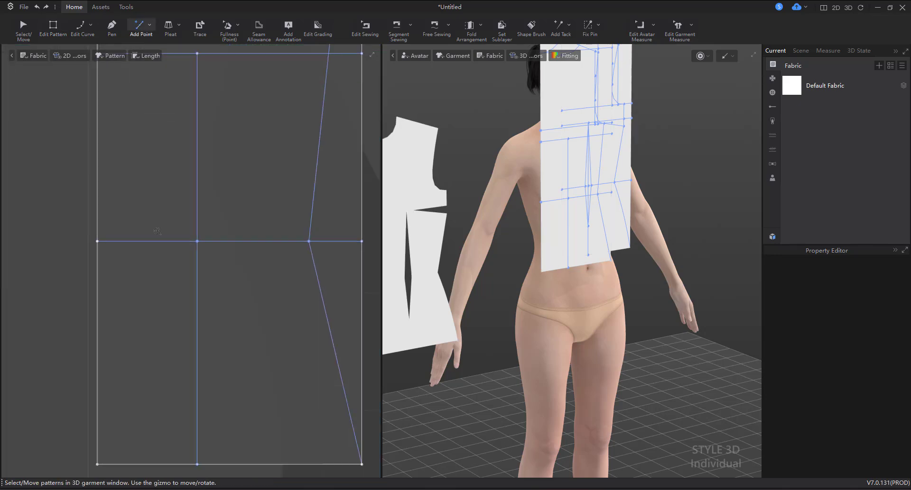
left_click(212, 242)
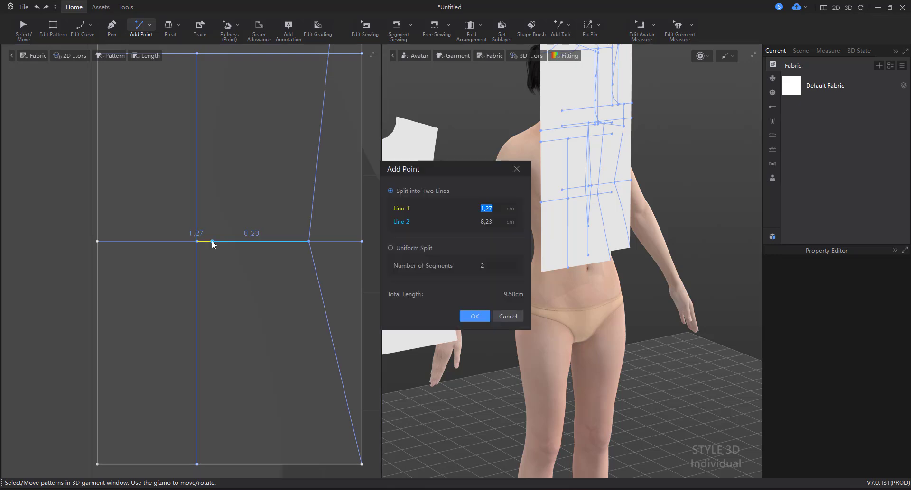
type("1,5")
left_click(474, 316)
scroll(204, 249, "down", 2)
right_click(186, 247)
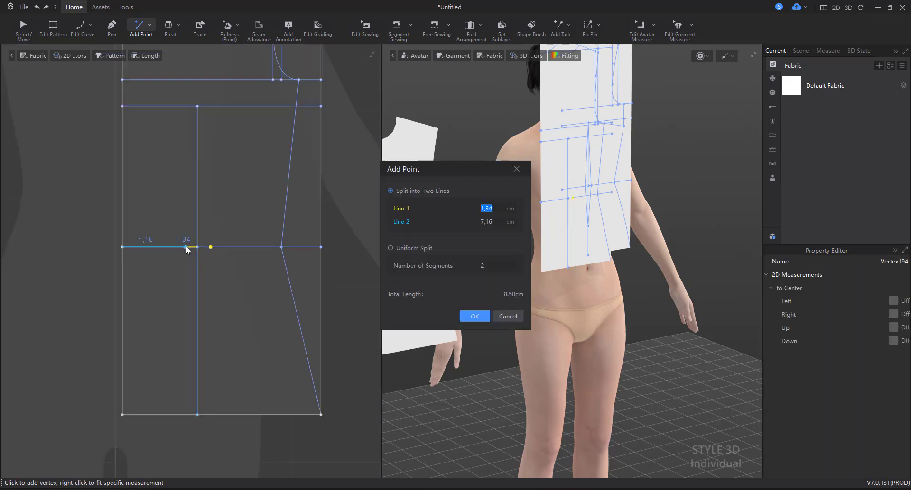
type("1,5")
left_click(468, 317)
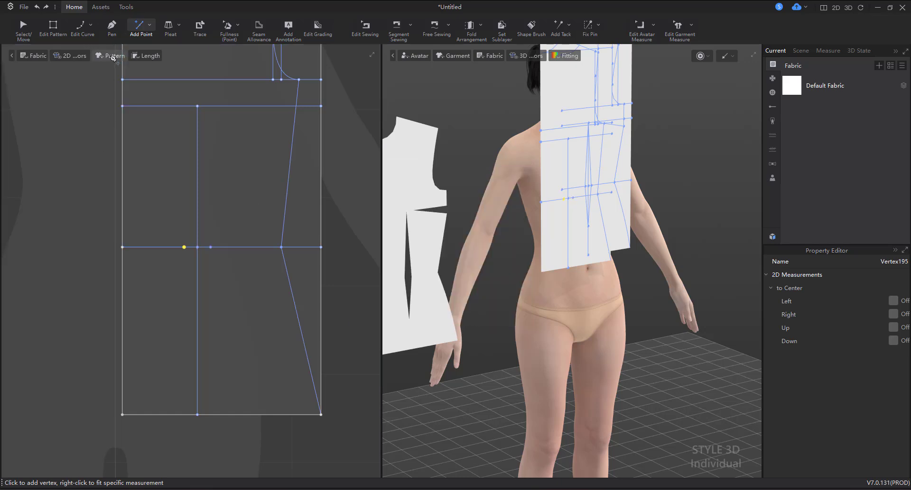
left_click(149, 25)
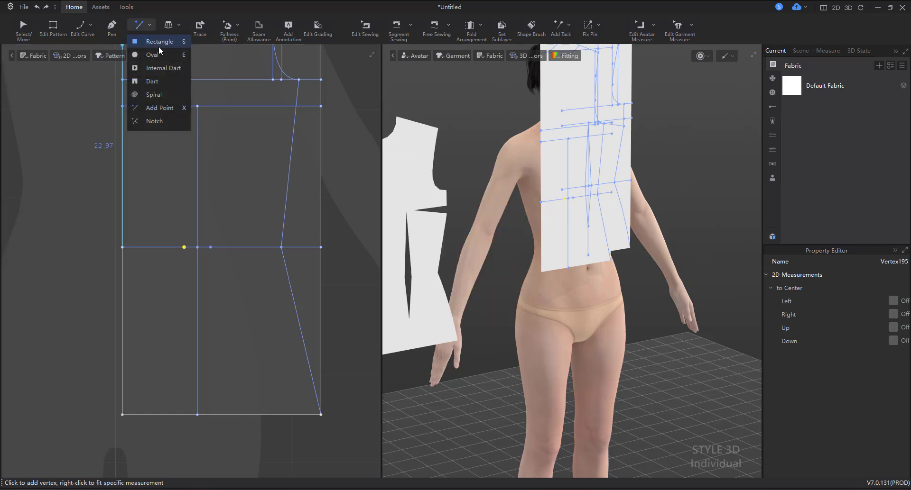
left_click(154, 70)
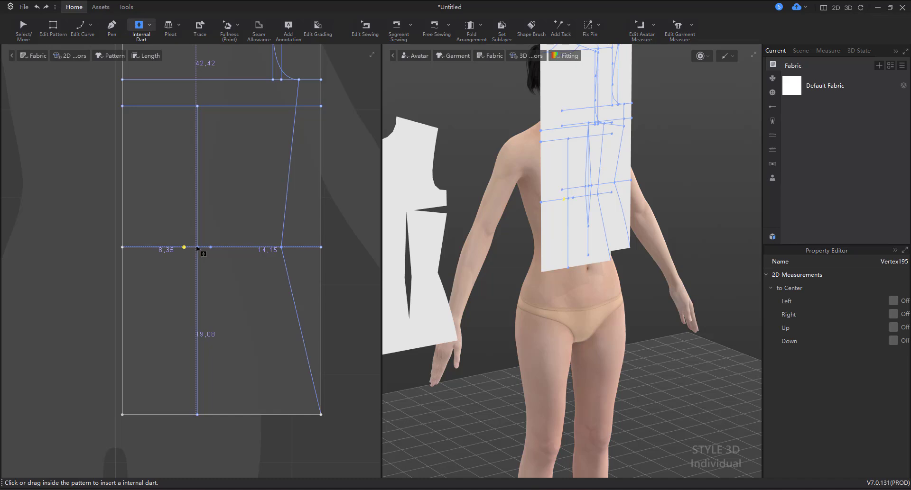
left_click(197, 247)
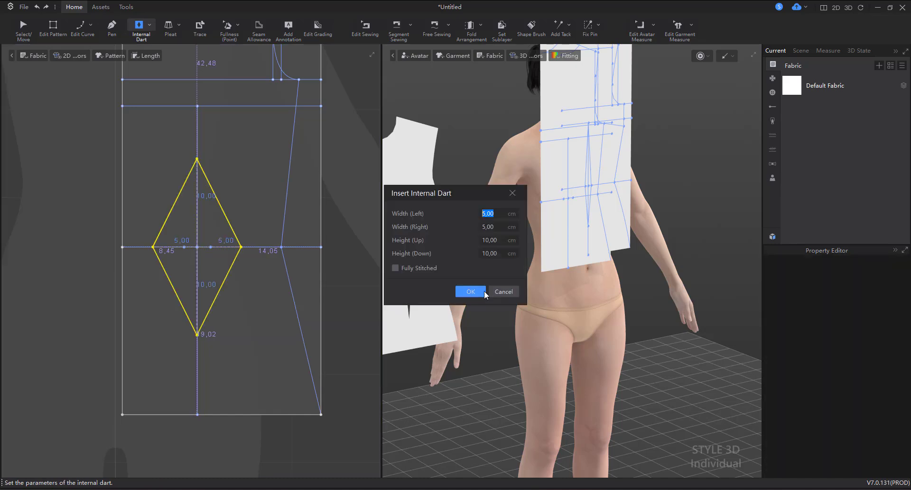
left_click(502, 291)
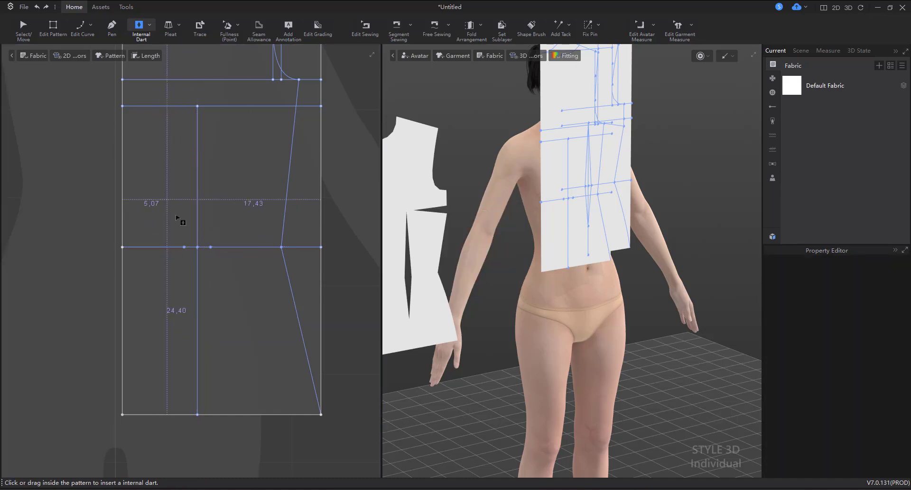
- Check the back dart length for size 36 in the TABELADEMEDIDAS PDF in the browser and return to the pattern
key("alt+Tab")
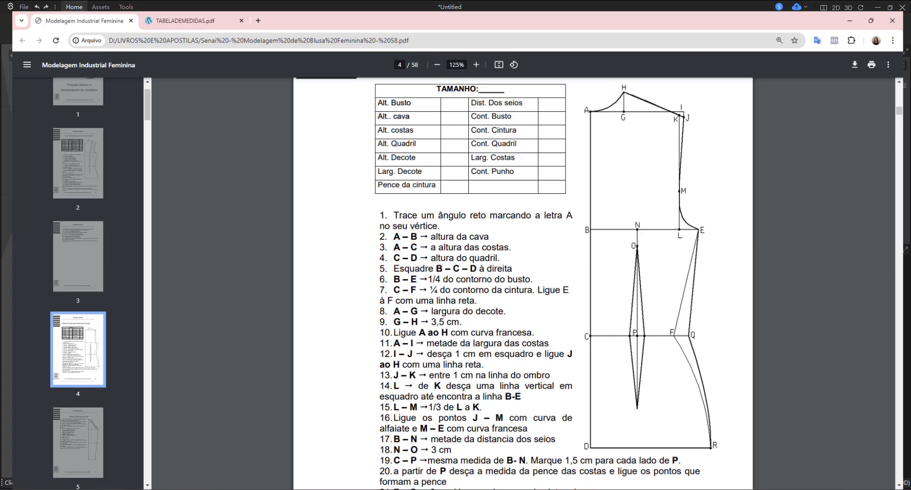
left_click(223, 10)
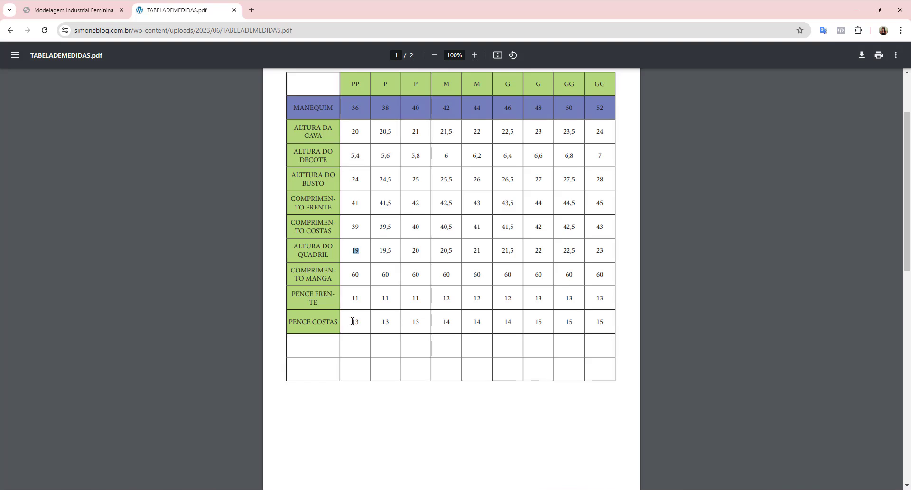
left_click(857, 10)
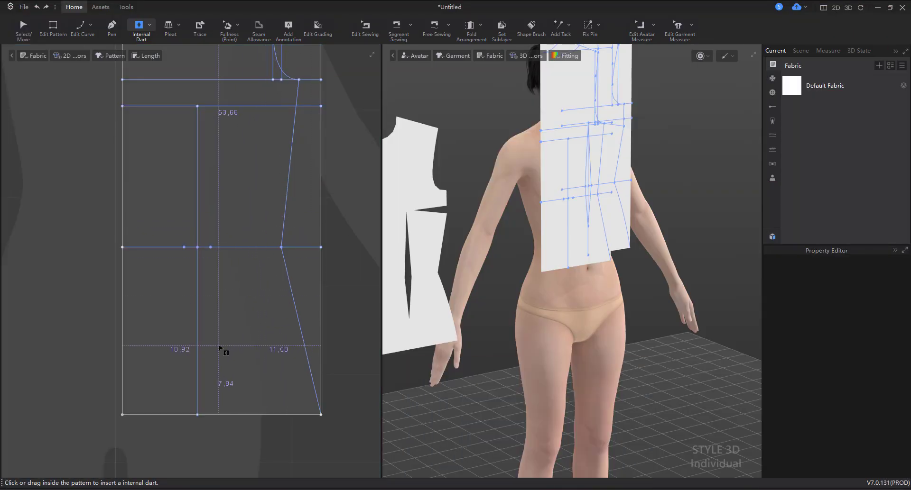
- Add a point on the vertical dart line 13 cm below the waist line
key("x")
right_click(197, 271)
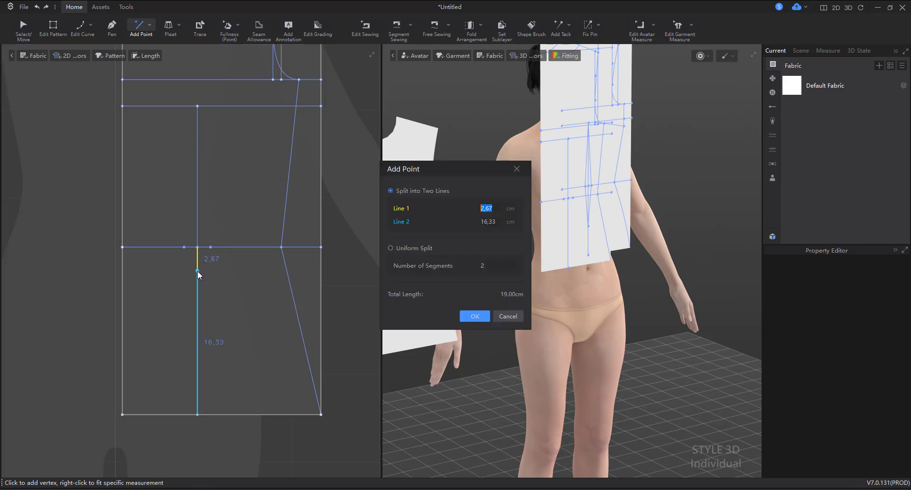
type("13")
left_click(475, 316)
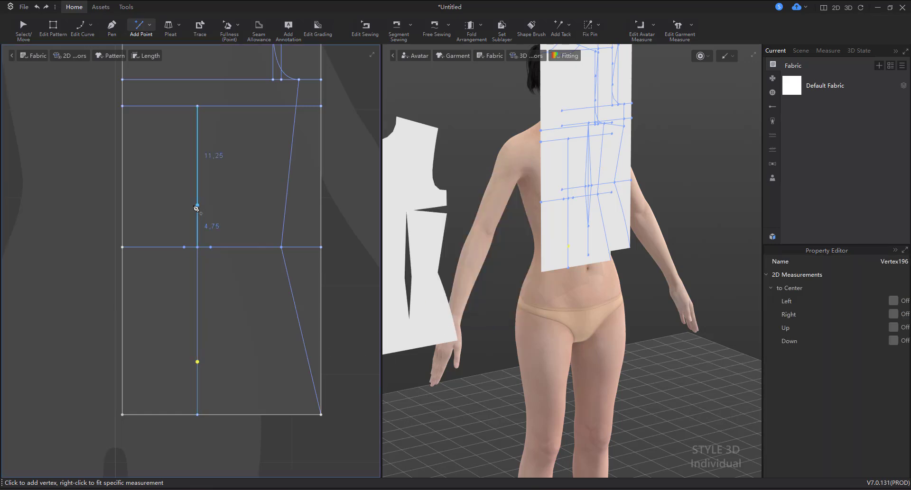
- Draw the diamond-shaped waist dart as a closed internal line through its top point, both 1.5 cm waist points and the lower 13 cm point
middle_click_drag(197, 207, 189, 253)
key("h")
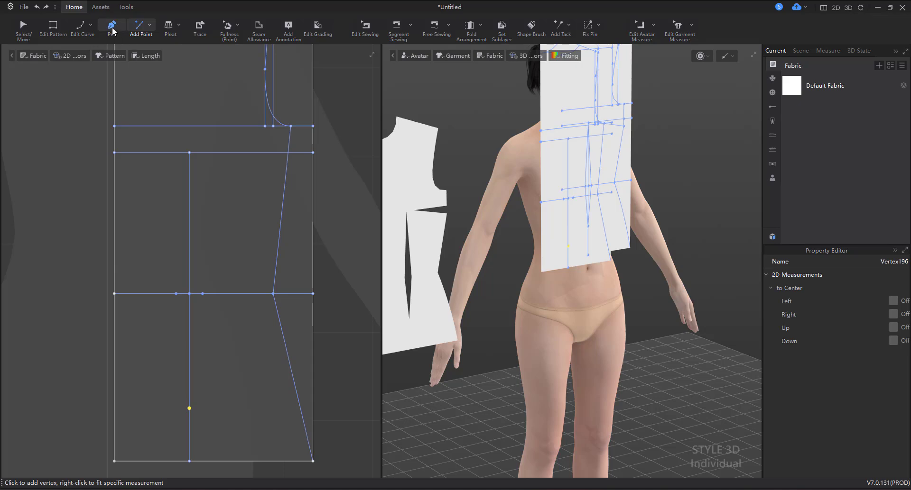
left_click(189, 152)
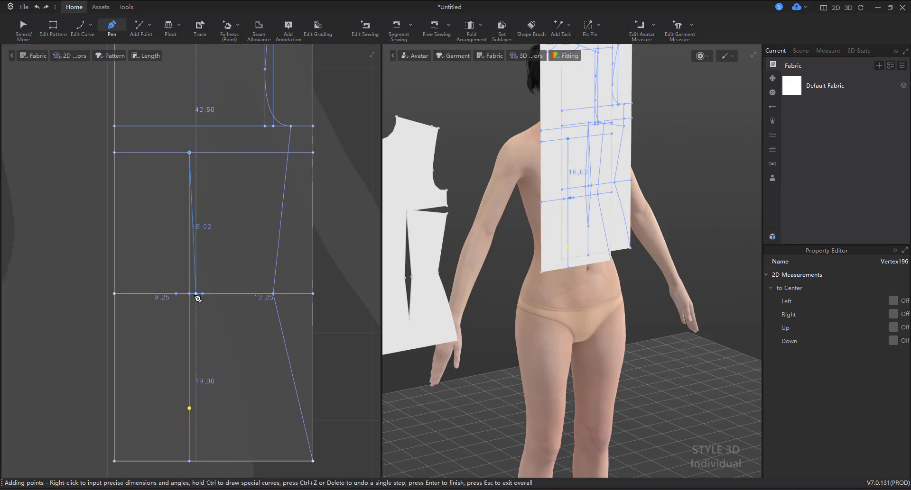
left_click(176, 294)
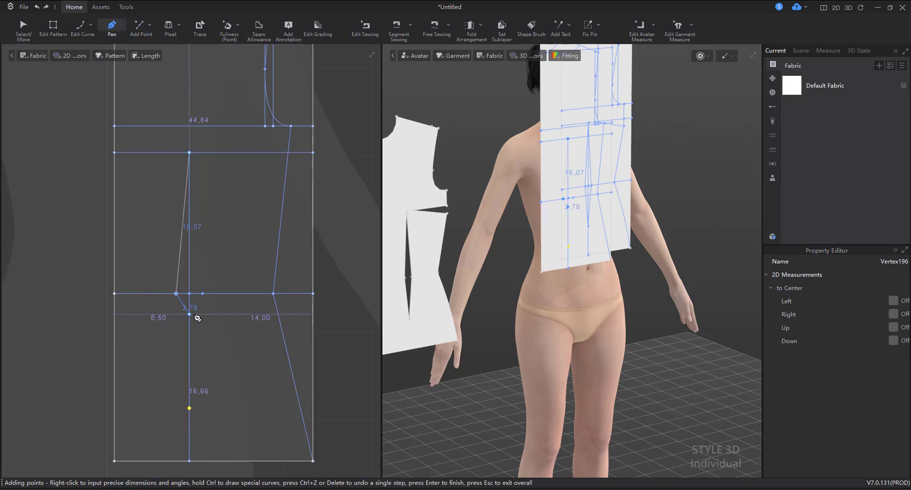
left_click(189, 408)
left_click(202, 294)
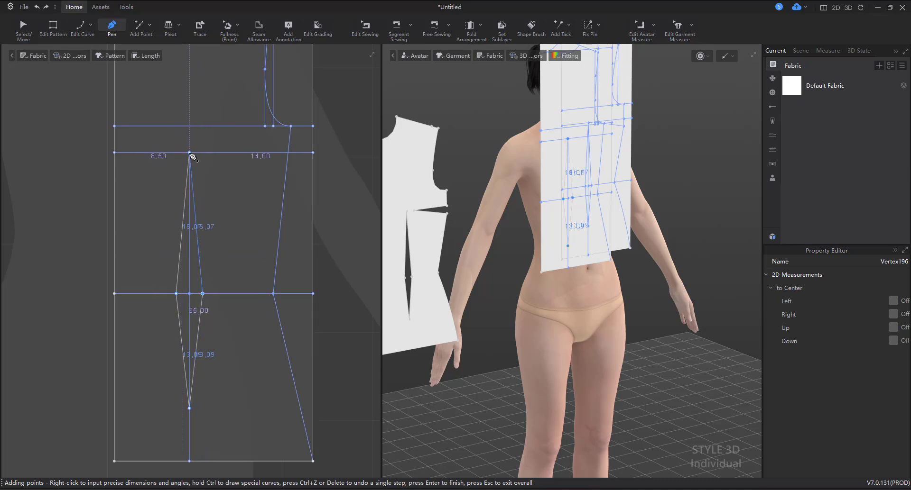
left_click(189, 153)
left_click(53, 38)
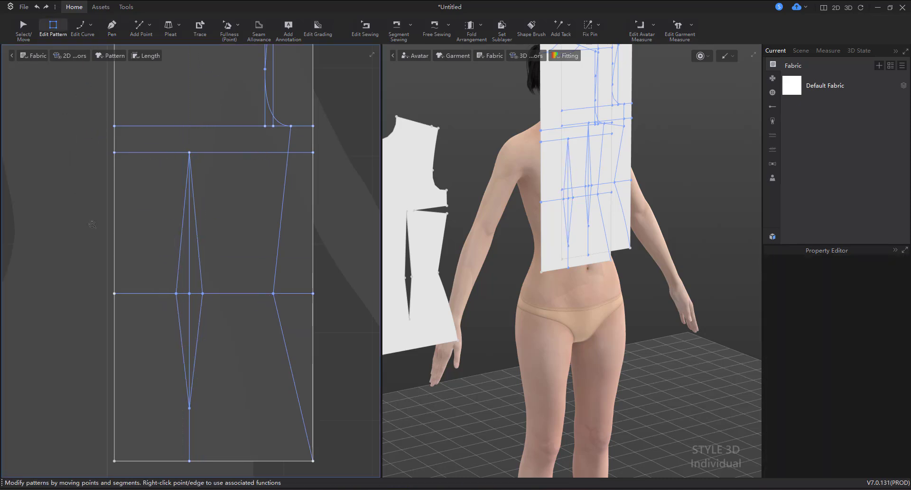
- With the Trace tool, select the back draft's neckline curve, shoulder line and both armhole segments
scroll(186, 237, "down", 5)
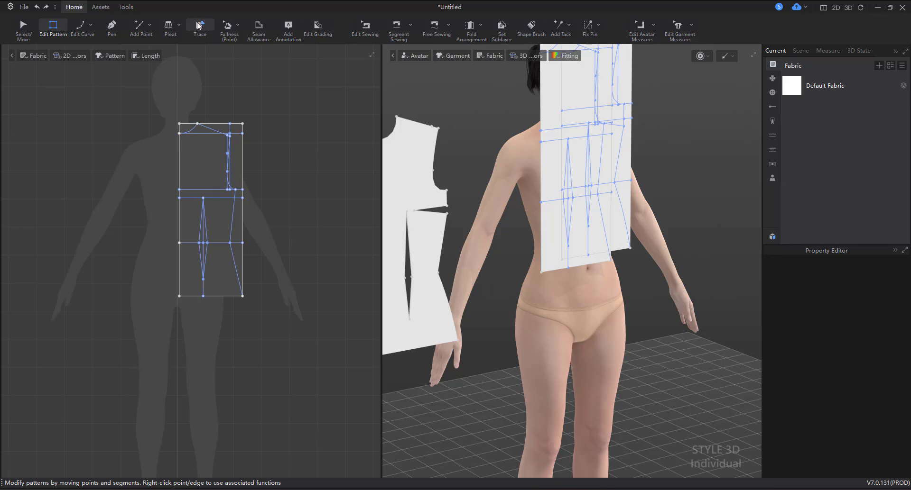
left_click(198, 25)
scroll(234, 158, "up", 3)
scroll(197, 119, "up", 1)
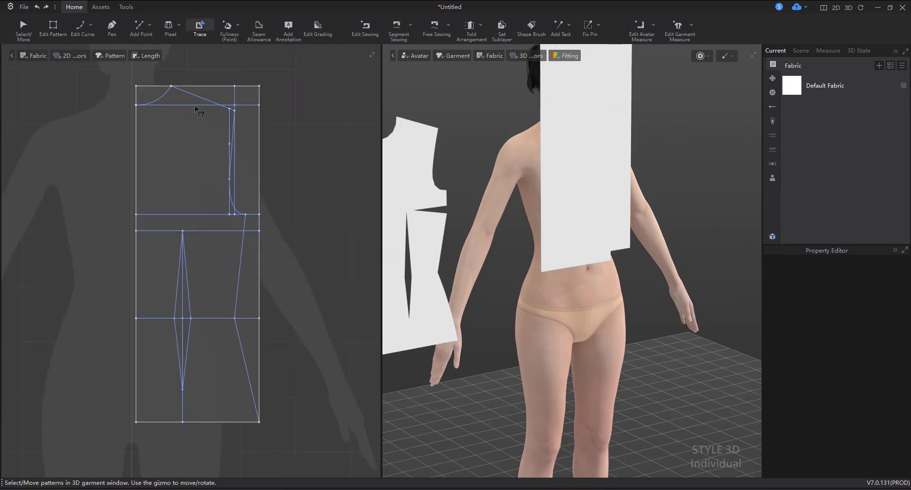
left_click(159, 97)
left_click(223, 106)
scroll(235, 115, "up", 2)
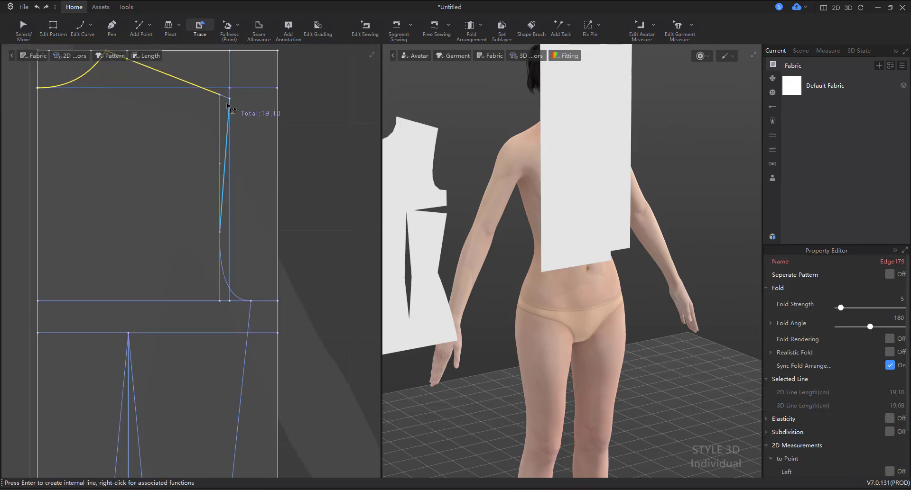
left_click(225, 170)
middle_click_drag(239, 280, 245, 189)
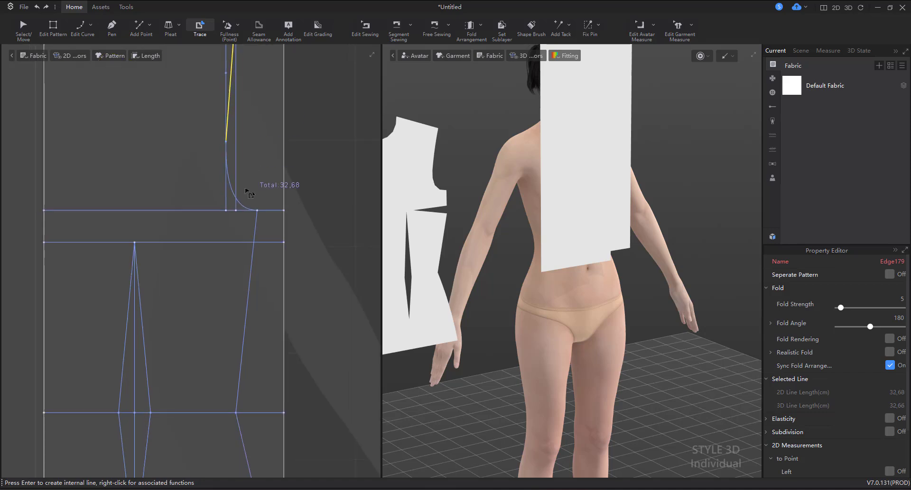
left_click(246, 189)
- Add the side seam segments, hem and centre back edges to the trace selection
scroll(264, 211, "down", 4)
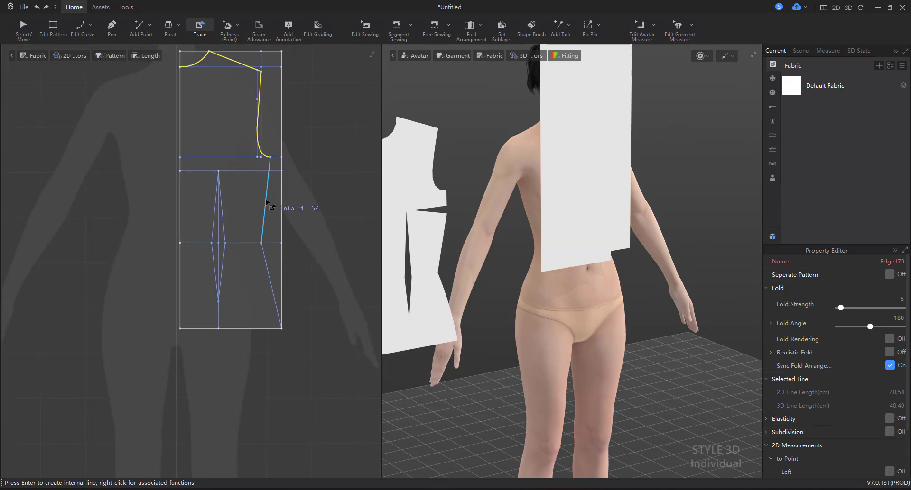
left_click(267, 205)
left_click(269, 274)
left_click(239, 329)
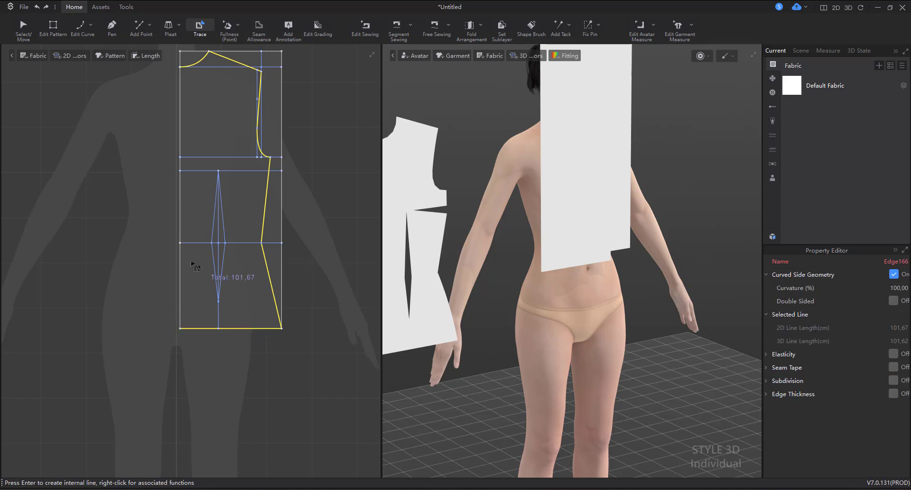
left_click(189, 264)
left_click(179, 126)
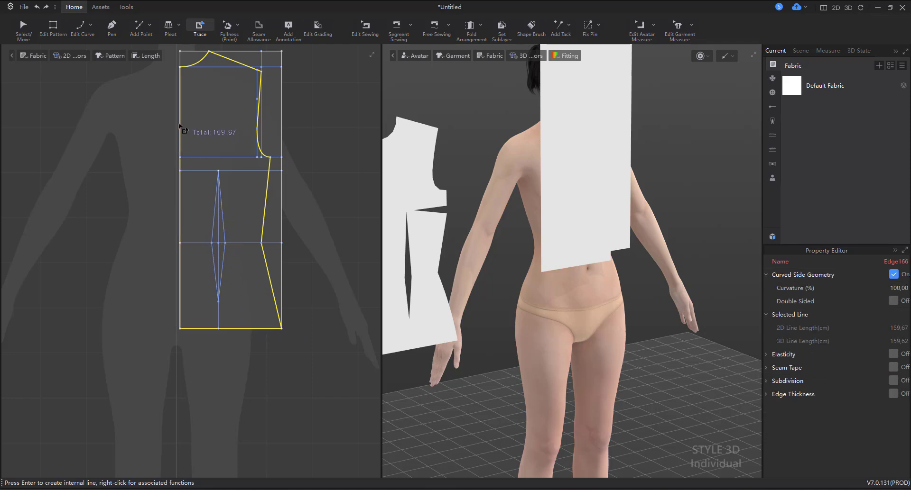
- Add the four waist dart lines to the selection and trace everything as a new pattern
scroll(211, 241, "up", 2)
left_click(213, 235)
left_click(225, 241)
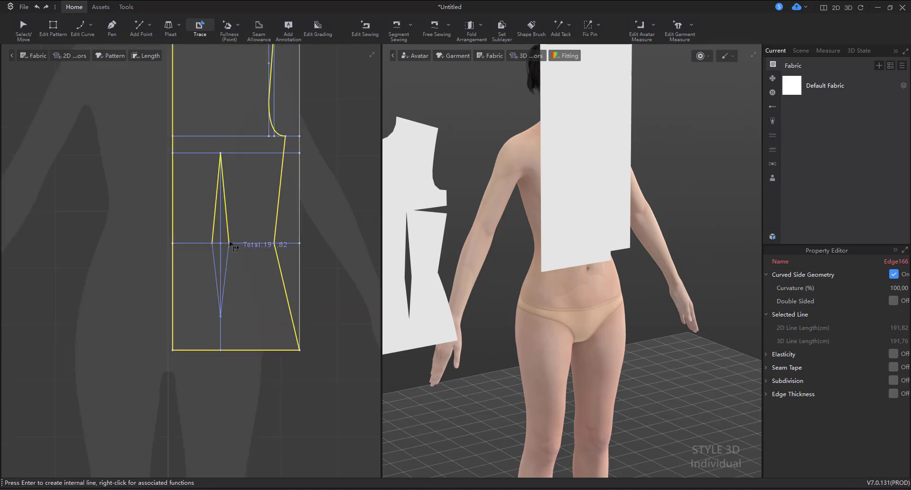
left_click(226, 270)
left_click(215, 268)
right_click(217, 265)
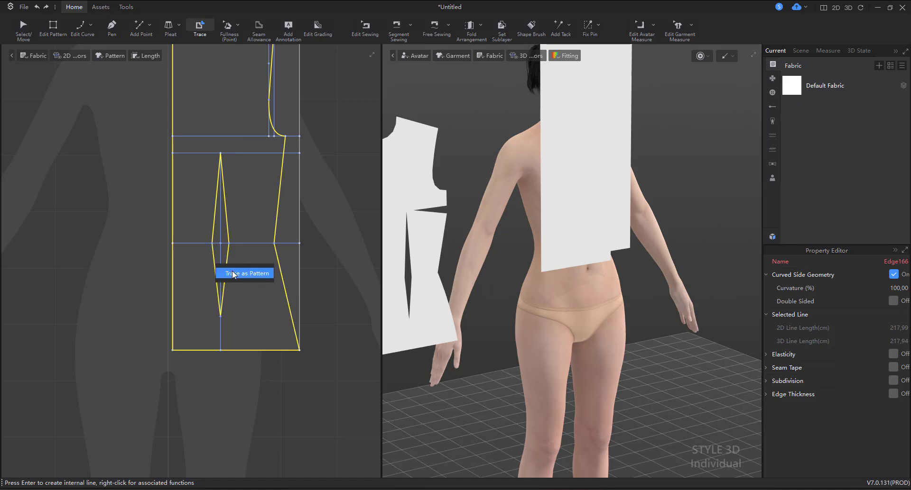
left_click(247, 273)
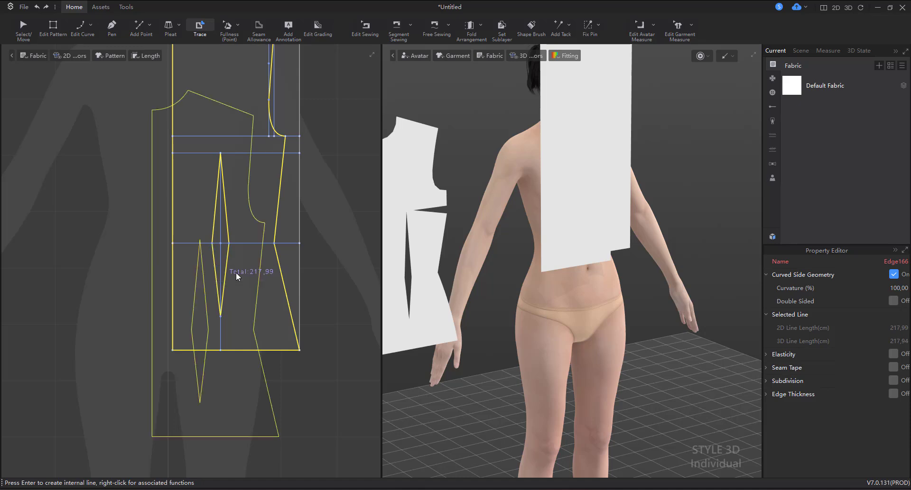
- Place the traced back pattern between the traced front piece and the back construction draft
scroll(235, 273, "down", 4)
middle_click_drag(170, 260, 248, 284)
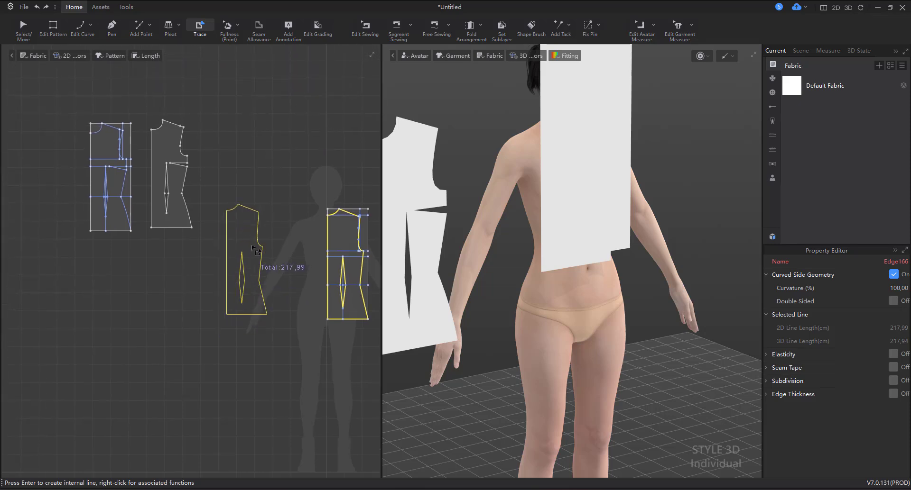
left_click(273, 190)
middle_click_drag(282, 198, 213, 212)
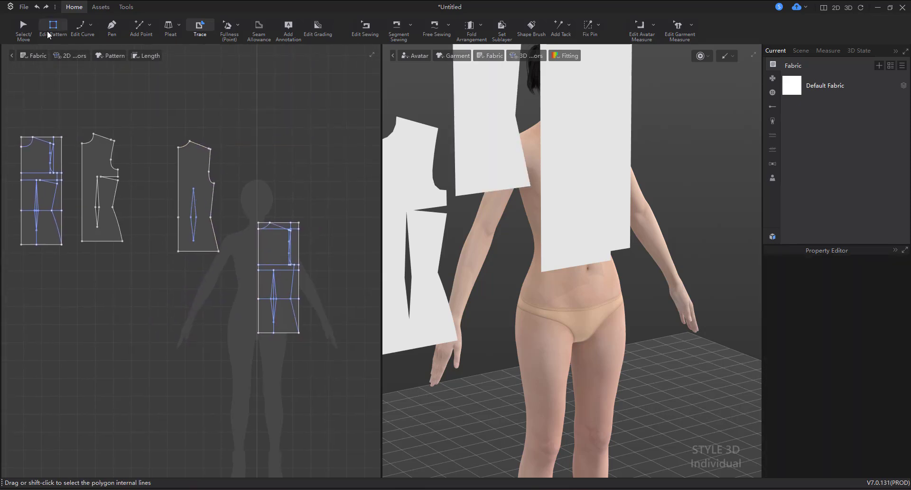
- Move the back and front construction drafts away from the avatar silhouette, side by side beyond the traced front piece
left_click(23, 28)
left_click_drag(296, 291, 124, 308)
scroll(246, 303, "down", 2)
left_click_drag(241, 274, 78, 184)
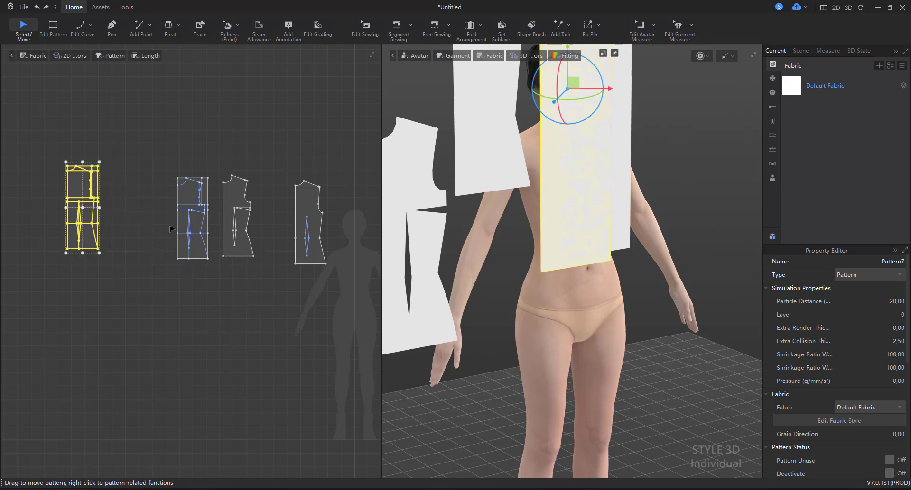
left_click_drag(190, 190, 17, 179)
left_click(162, 149)
scroll(82, 231, "up", 5)
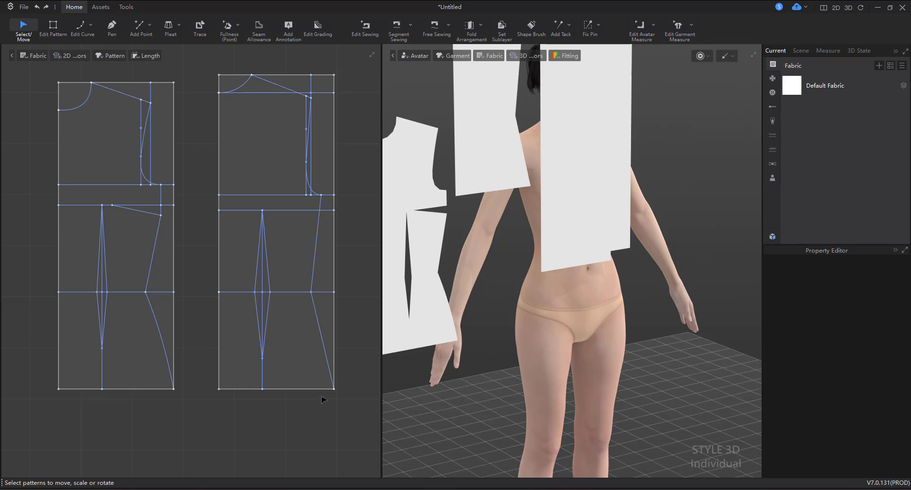
- Move the traced front piece onto the avatar silhouette, with its centre front edge along the body's centre line
scroll(323, 400, "down", 5)
middle_click_drag(325, 397, 284, 372)
scroll(281, 368, "up", 3)
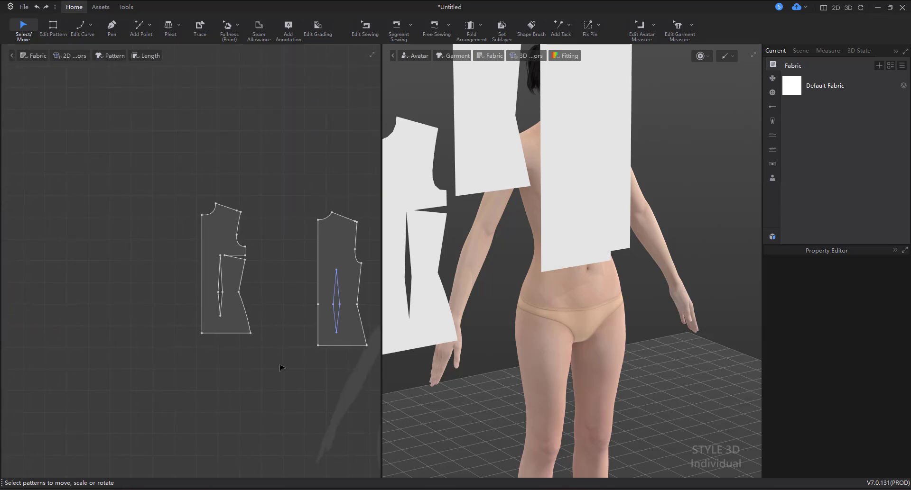
scroll(337, 350, "up", 2)
scroll(291, 329, "down", 3)
middle_click_drag(291, 330, 101, 260)
left_click(26, 182)
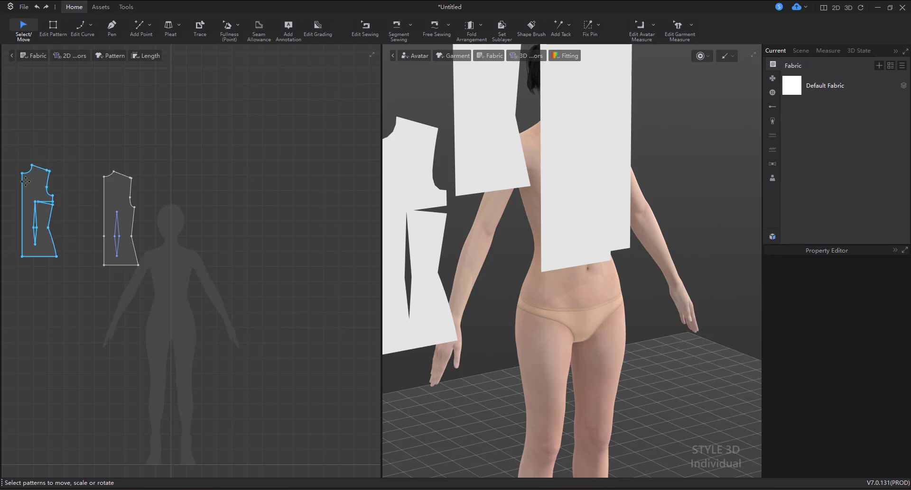
left_click_drag(26, 181, 174, 243)
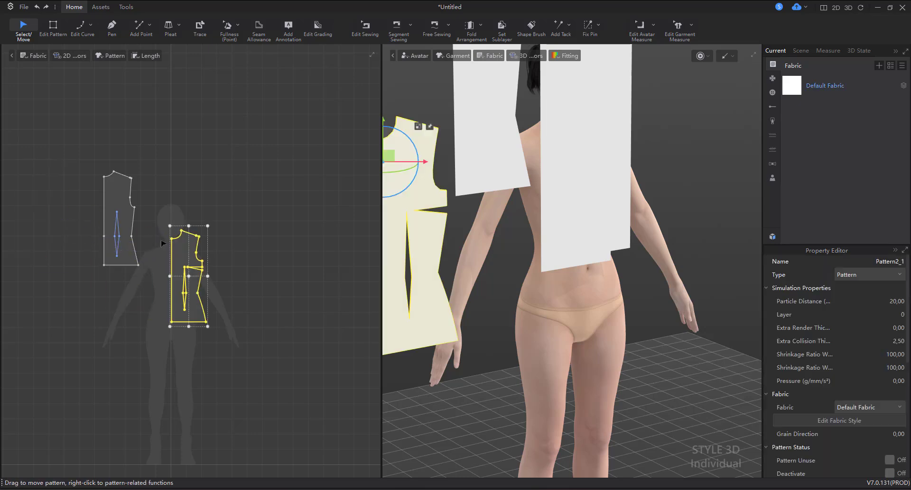
- Move the traced back piece to the side-seam side of the front piece, at about the same height
left_click_drag(105, 194, 231, 253)
left_click(216, 366)
scroll(219, 344, "up", 4)
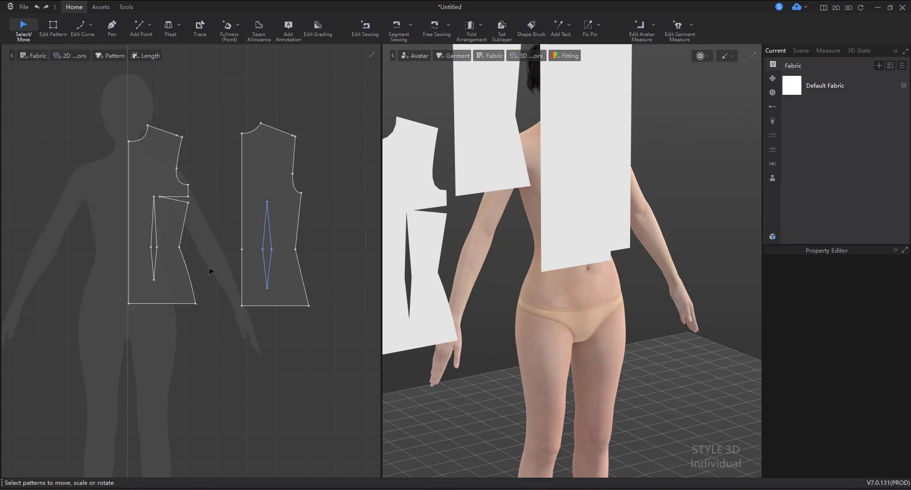
- Delete the extra points near the outer shoulder tips of the traced front and back pieces
scroll(209, 275, "up", 1)
left_click(52, 27)
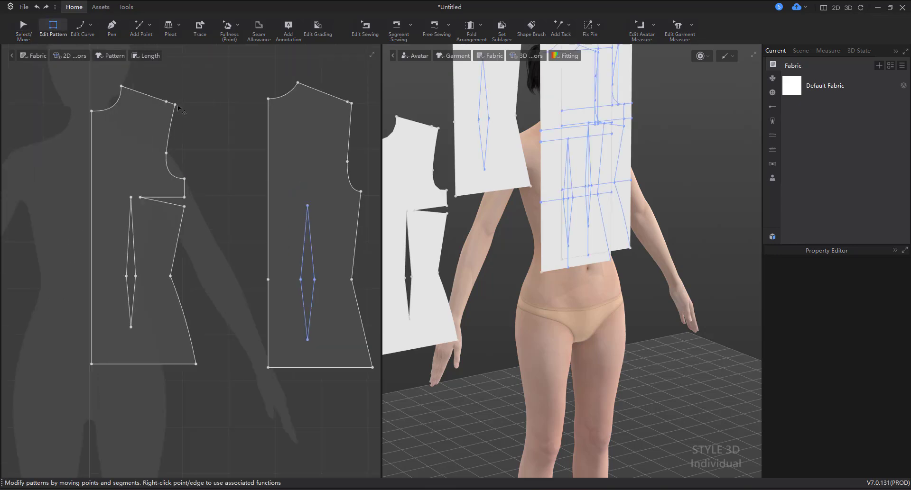
scroll(166, 105, "up", 2)
left_click(164, 101)
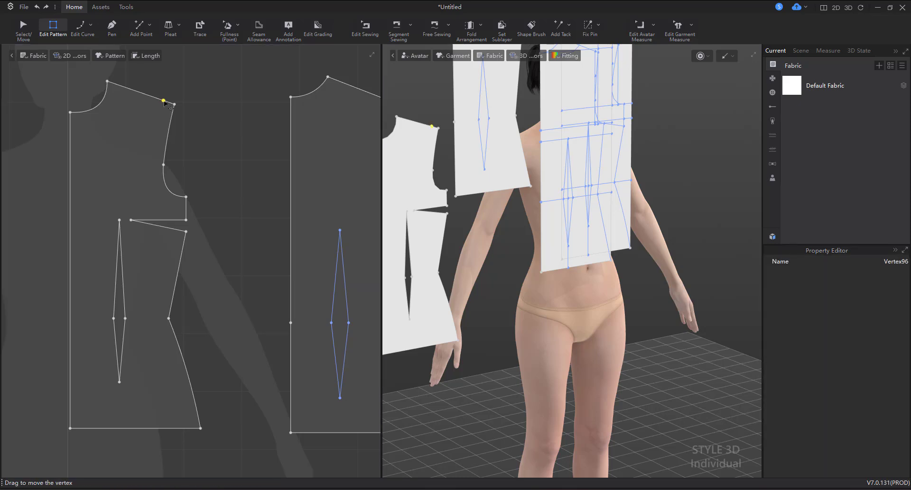
left_click(228, 148)
scroll(206, 142, "down", 3)
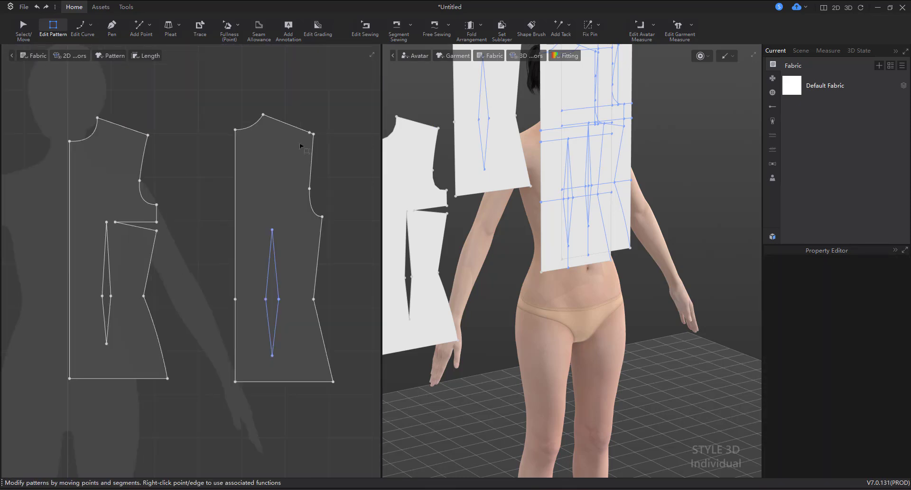
left_click(313, 133)
left_click(300, 189)
- Try to trace the four waist dart lines of the back piece as a separate pattern
left_click(199, 27)
scroll(284, 294, "up", 2)
left_click(276, 287)
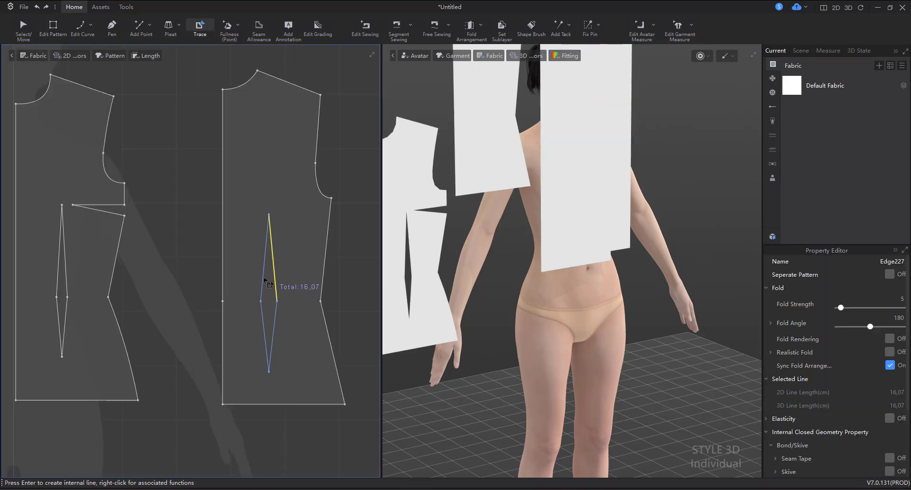
left_click(263, 283)
left_click(264, 322)
left_click(275, 318)
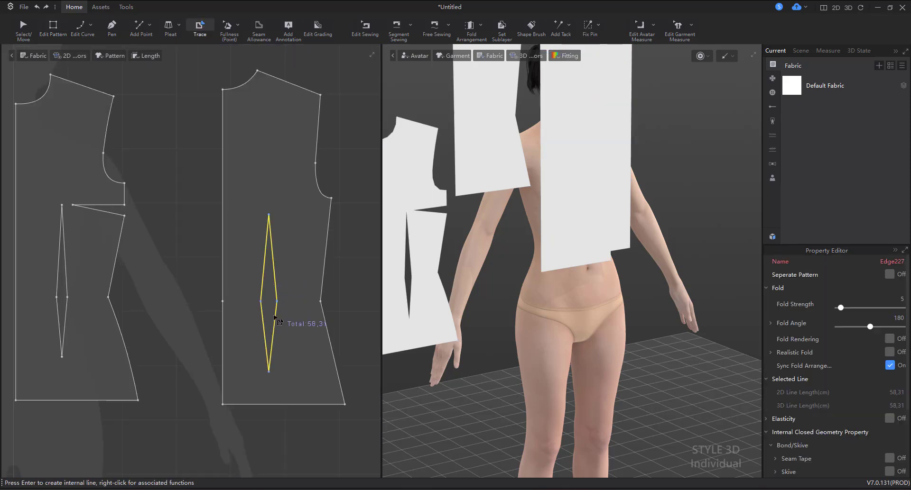
right_click(275, 318)
left_click(296, 321)
left_click(311, 332)
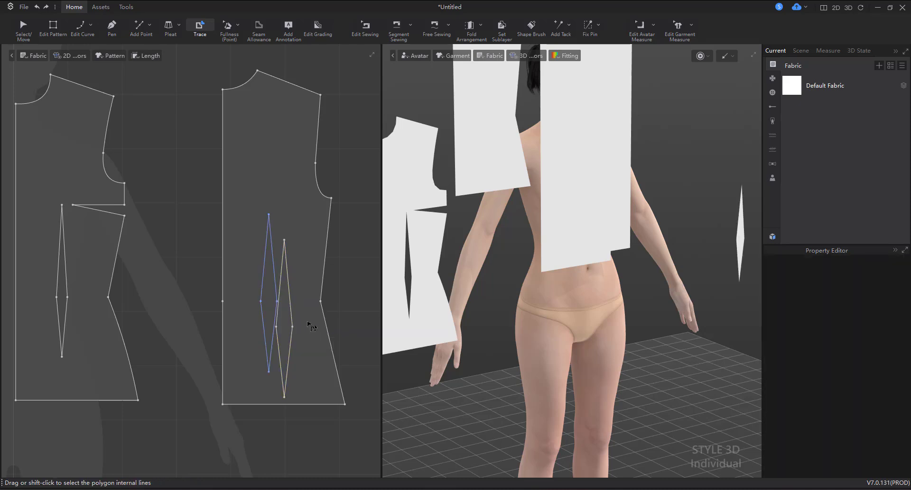
key("ctrl+z")
- Select the four waist dart lines of the back piece with Trace and cut the dart shape out of it
left_click(275, 316)
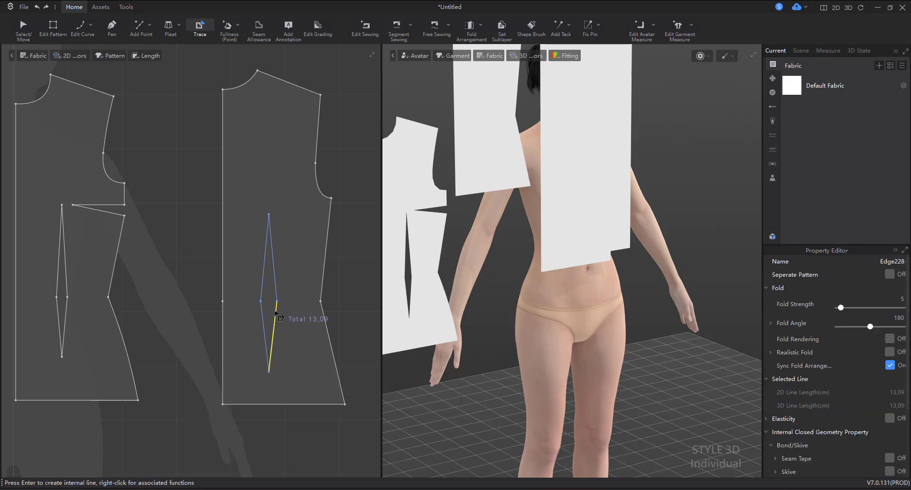
left_click(276, 294)
left_click(263, 288)
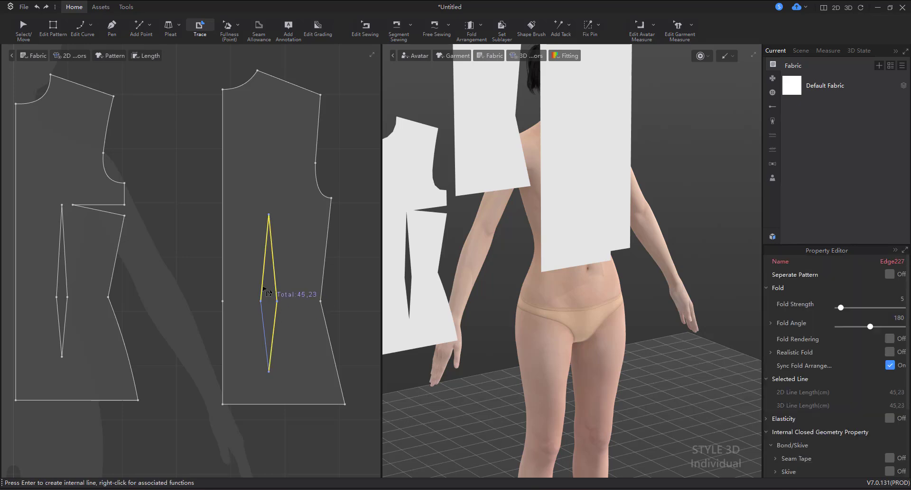
right_click(263, 313)
left_click(280, 335)
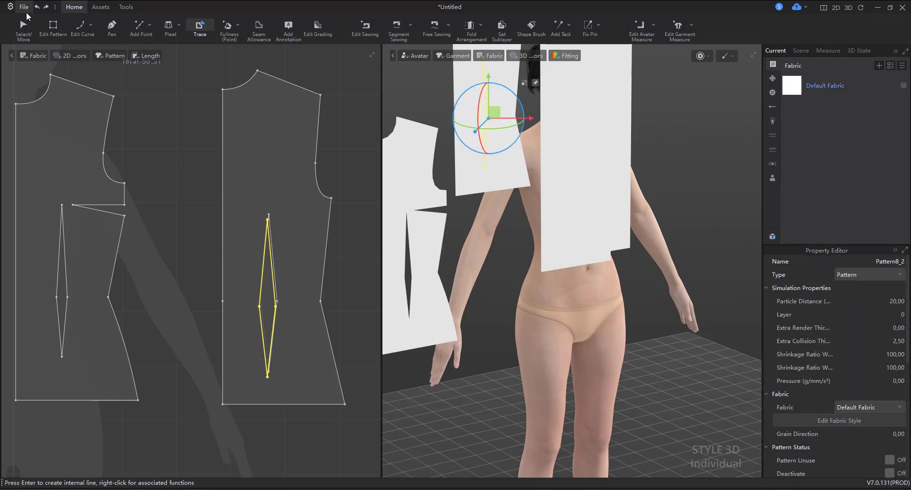
- Move the cut-out dart shape off the back piece and delete it
left_click(23, 27)
left_click_drag(263, 282, 360, 248)
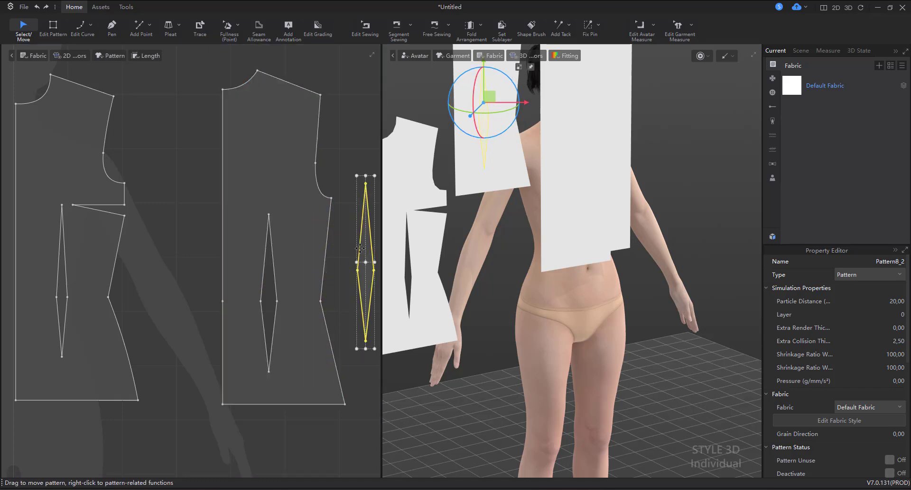
key("Delete")
scroll(325, 240, "down", 3)
left_click(327, 243)
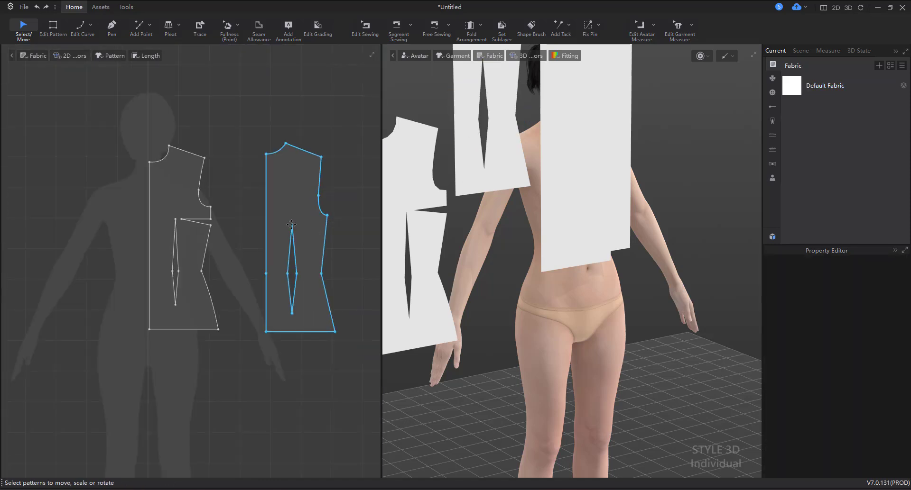
- Shift the front piece slightly down the avatar's centre line and lower the back piece beside it to about the same hem level
scroll(233, 211, "down", 3)
left_click(199, 205)
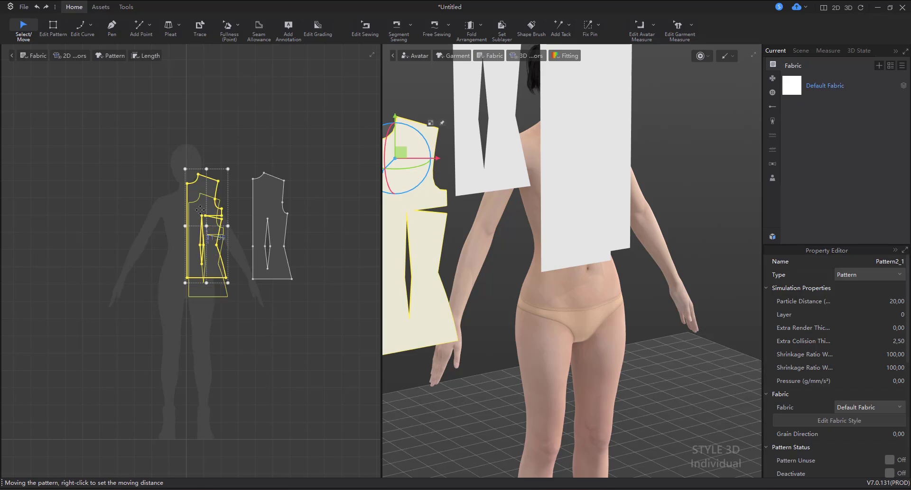
left_click(238, 138)
left_click(262, 196)
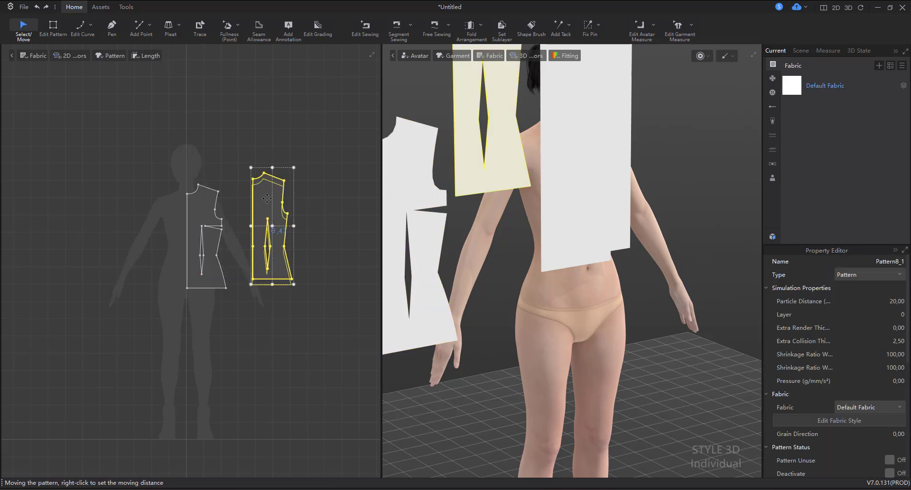
left_click(250, 189)
scroll(285, 170, "up", 2)
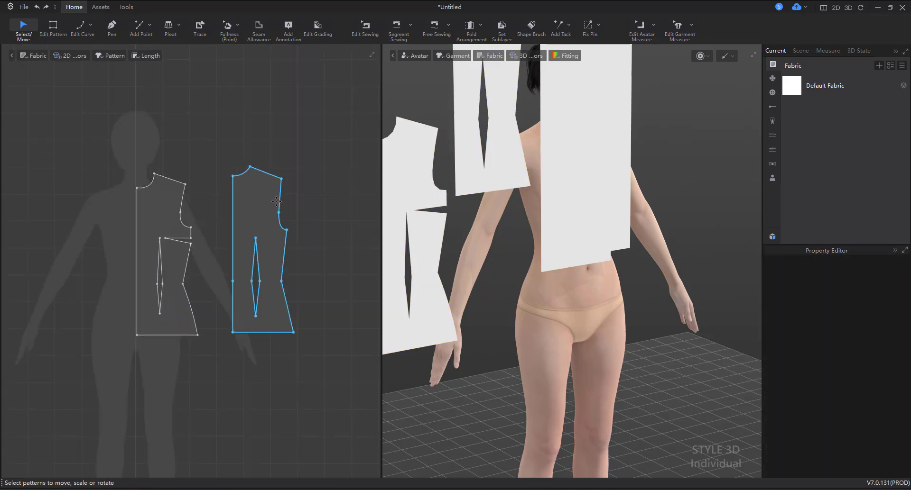
- Display the edge lengths on the pattern pieces
left_click(53, 27)
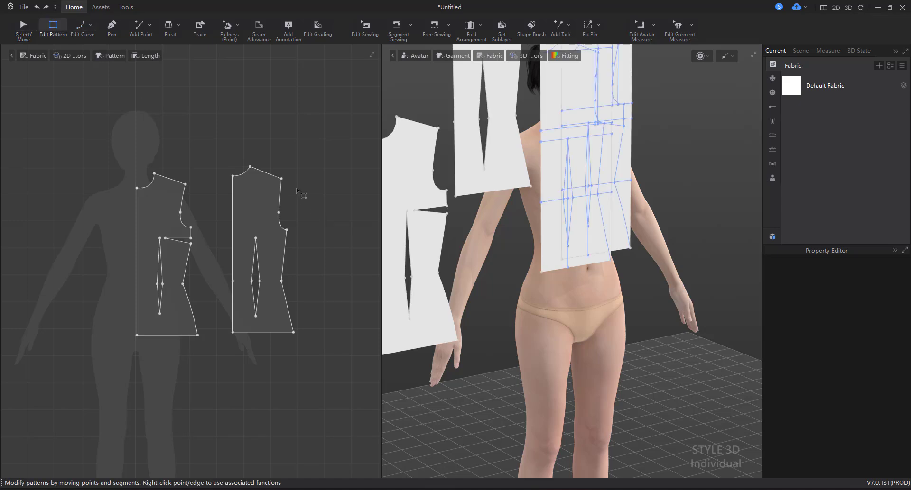
left_click(152, 56)
left_click(167, 69)
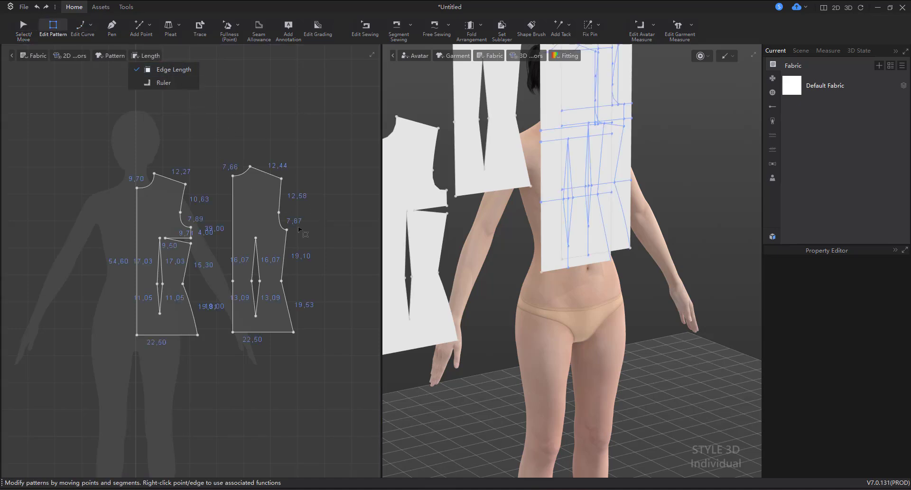
scroll(300, 230, "up", 2)
scroll(151, 229, "up", 2)
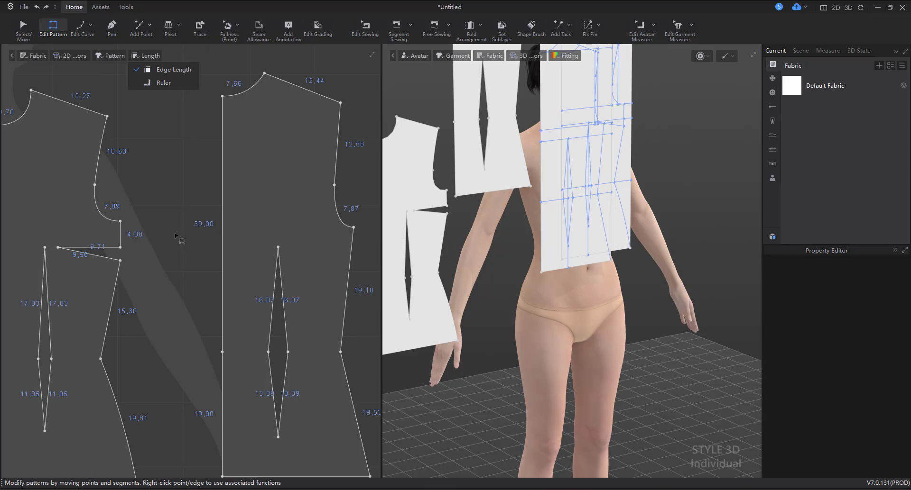
scroll(194, 259, "down", 2)
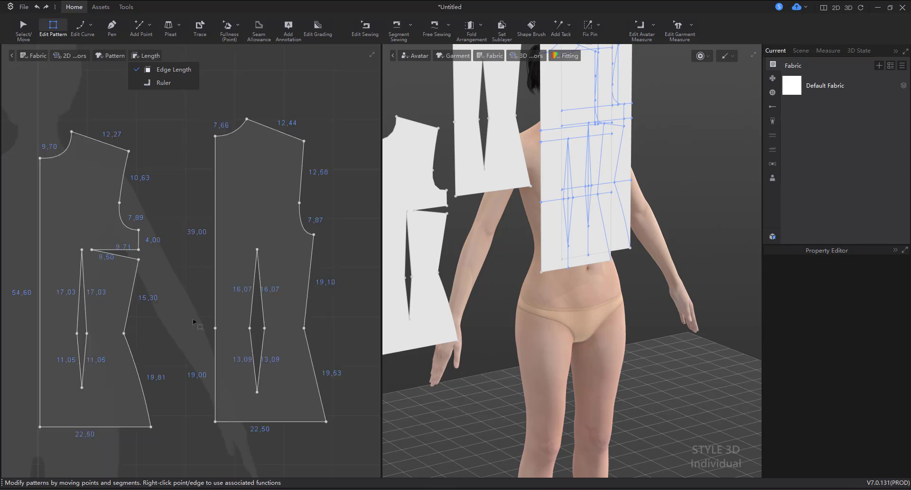
- Measure the combined length of the front side seam segments above and below the bust dart, down to the waist
scroll(194, 322, "up", 1)
left_click(116, 291)
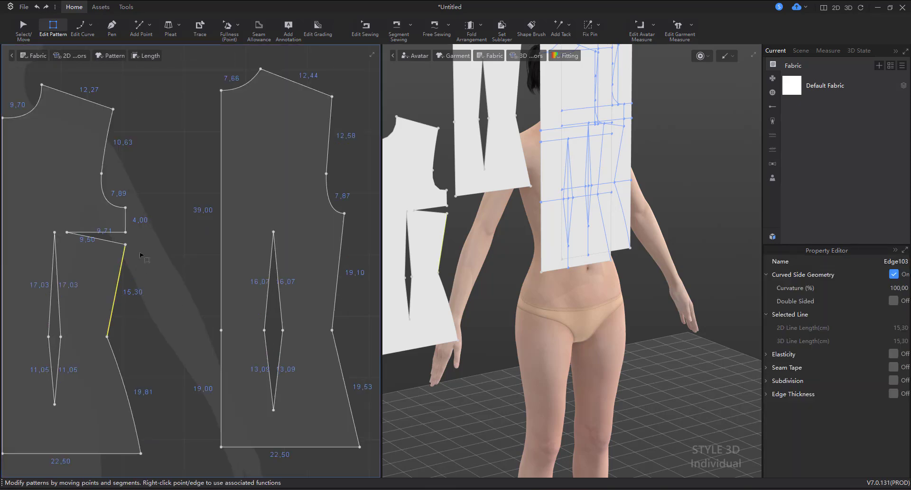
left_click(126, 220, "shift")
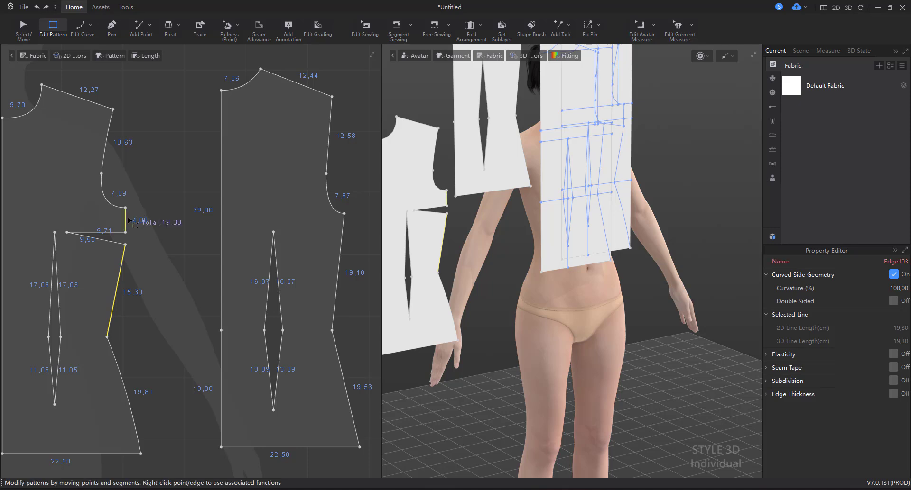
left_click(157, 178)
- Set the length of the back side seam between underarm and waist to 19.3 cm, using the Start direction
middle_click_drag(311, 295, 292, 234)
left_click(288, 233)
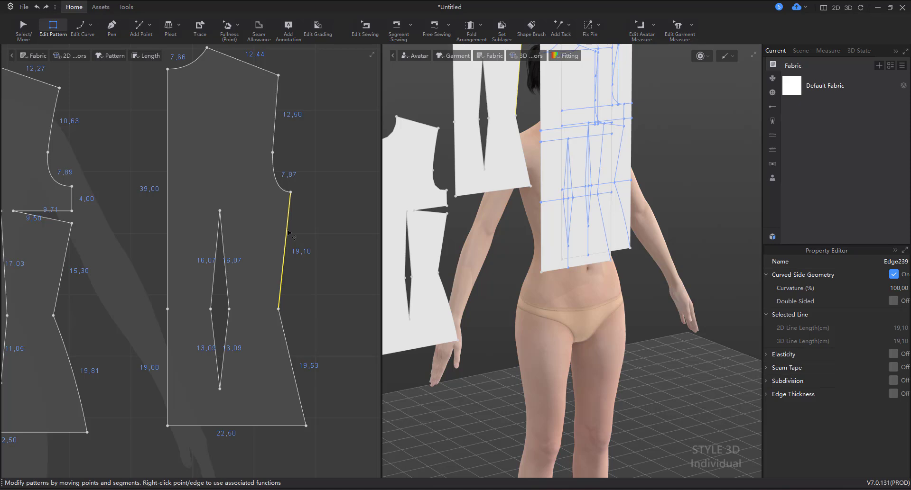
right_click(288, 234)
left_click(327, 279)
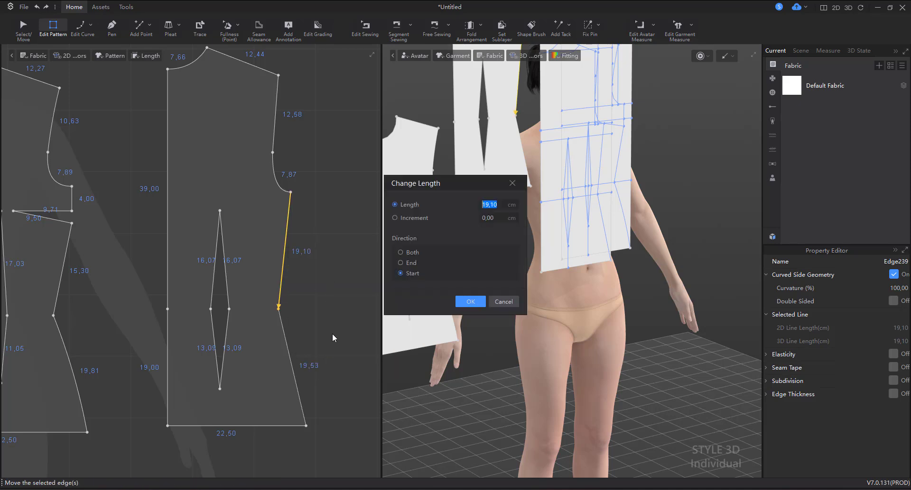
type("19,3")
left_click(470, 301)
left_click(341, 286)
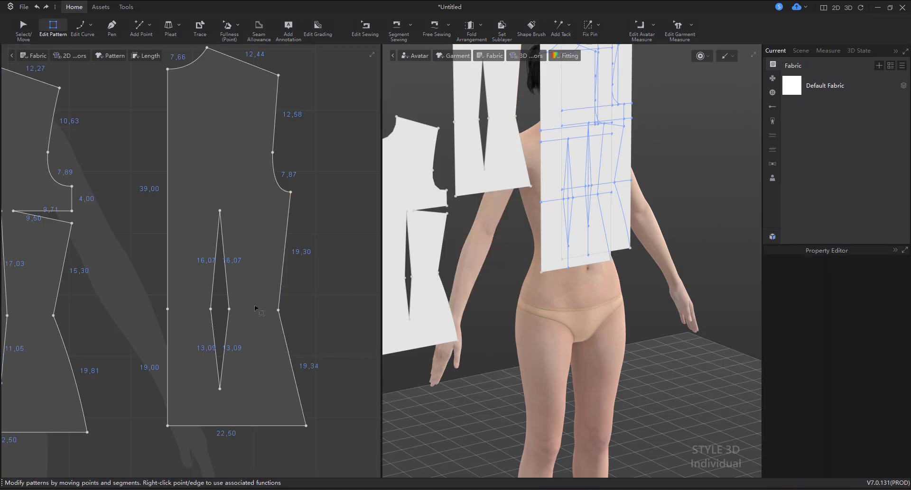
- Add a point midway along the back side seam between waist and hem and convert it to a curve point
scroll(139, 286, "down", 2)
right_click_drag(139, 285, 190, 317)
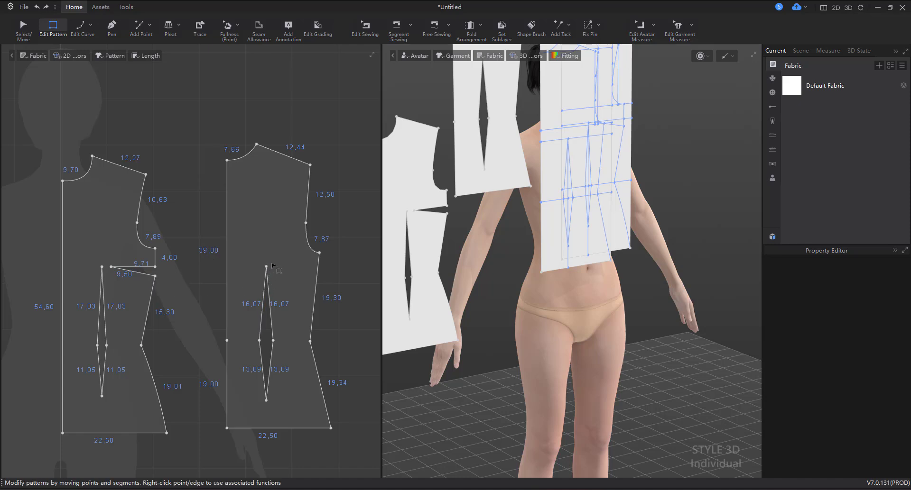
scroll(236, 374, "up", 2)
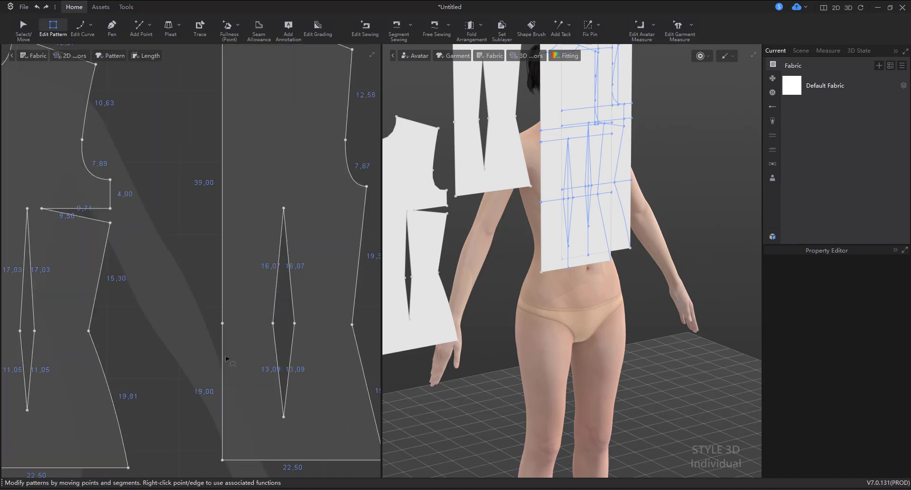
scroll(225, 359, "down", 2)
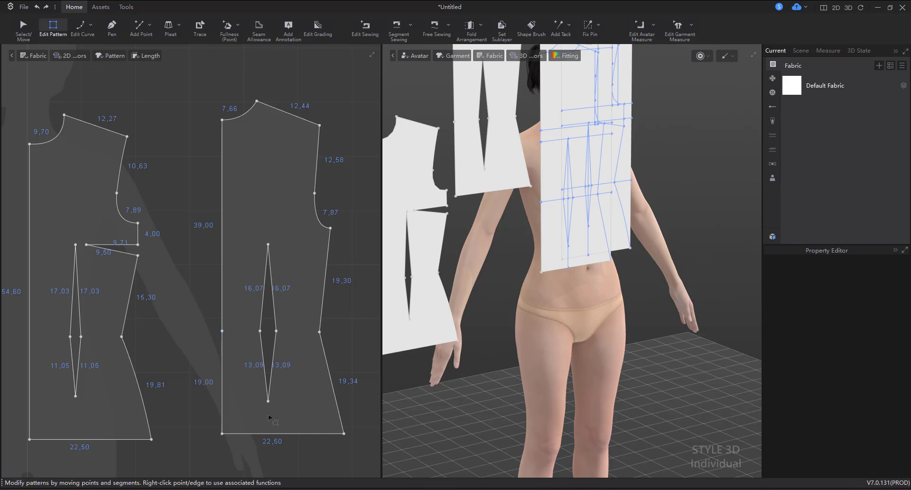
key("x")
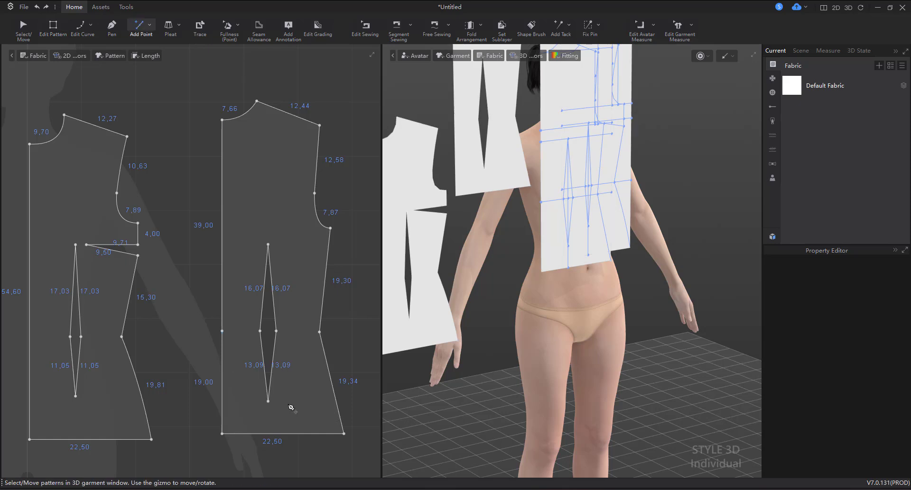
left_click(332, 383)
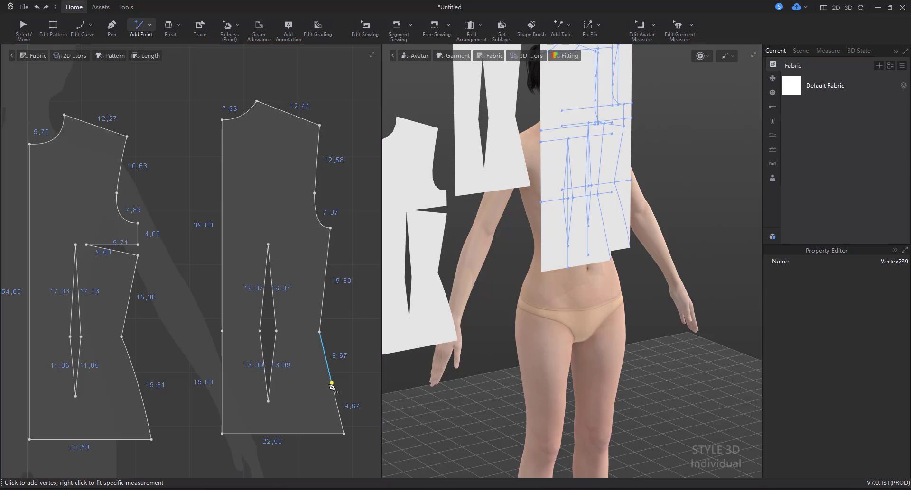
key("z")
right_click(332, 384)
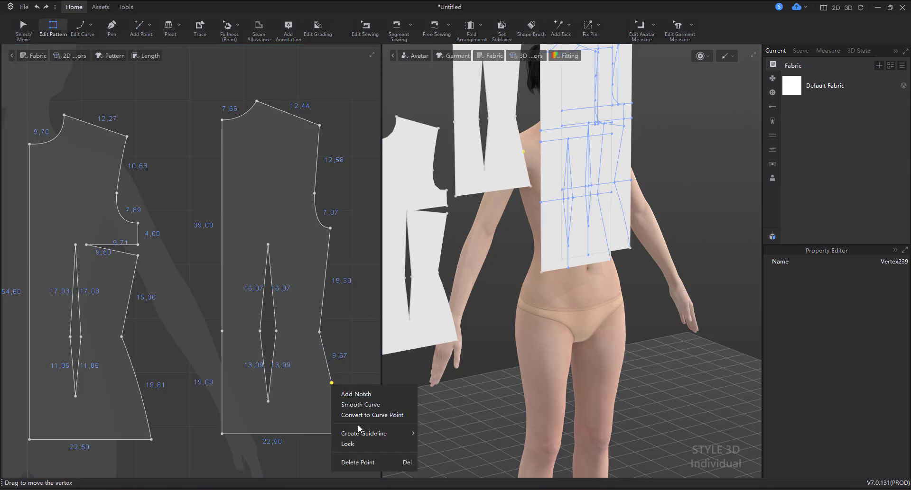
left_click(356, 415)
- Curve the back side seam below the waist by moving its curve point 0.5 cm horizontally outward
key("v")
scroll(339, 398, "up", 2)
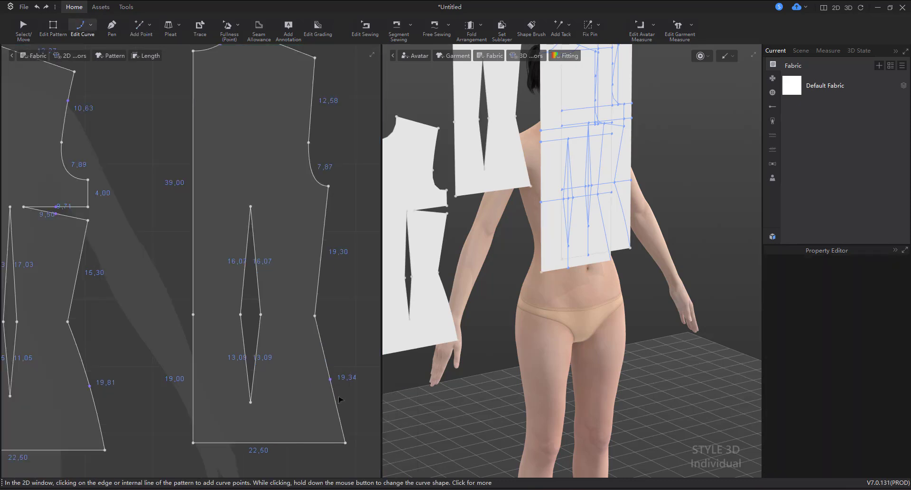
left_click_drag(330, 379, 338, 384)
right_click(337, 383)
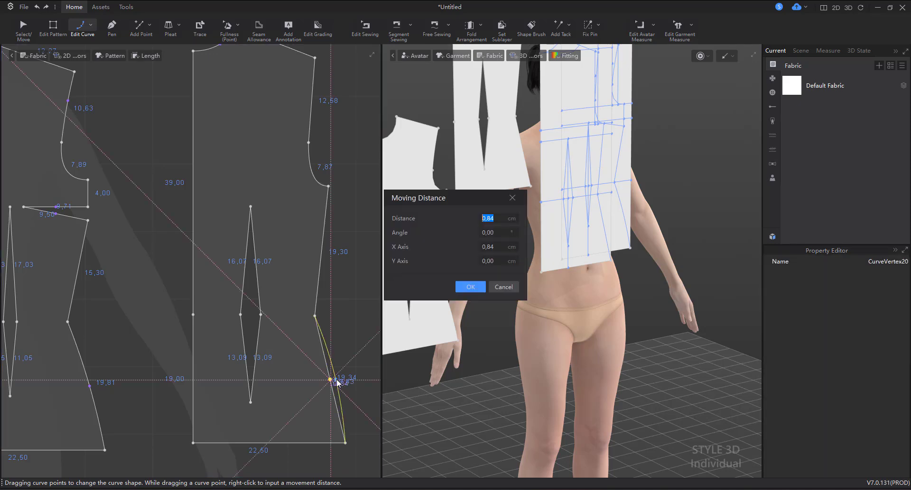
type("0,5")
key("Return")
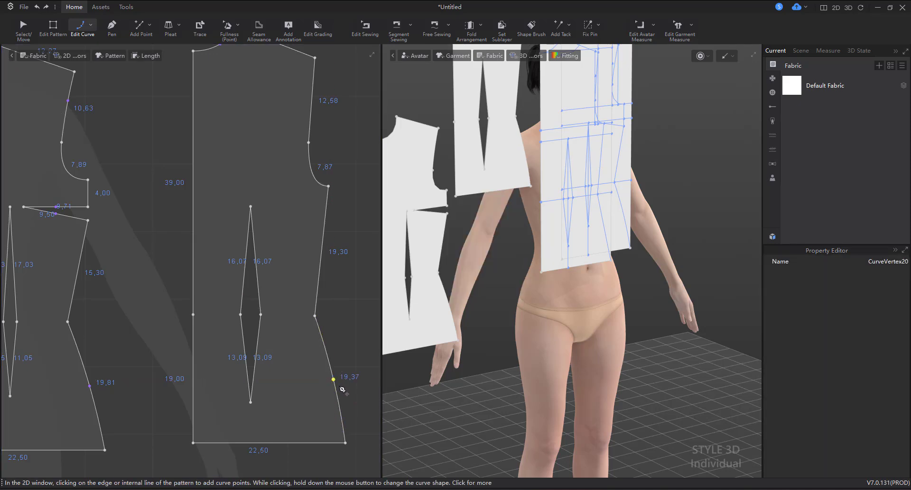
key("z")
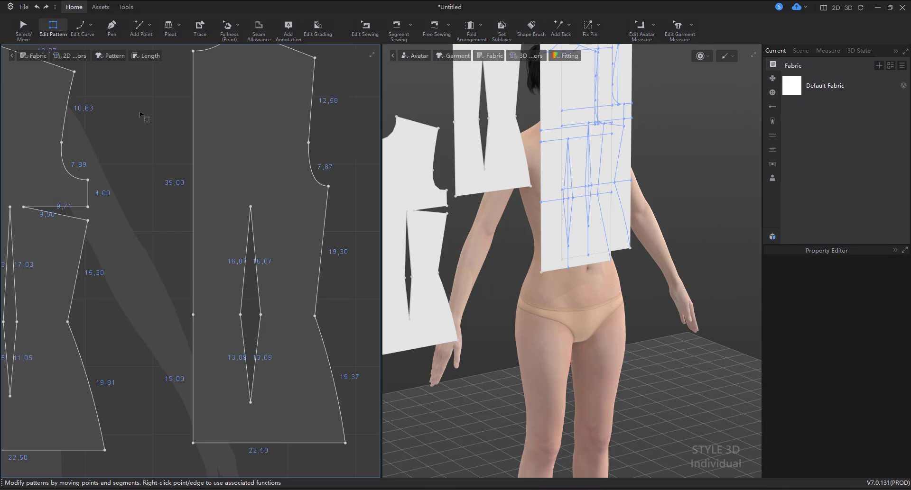
scroll(120, 296, "down", 3)
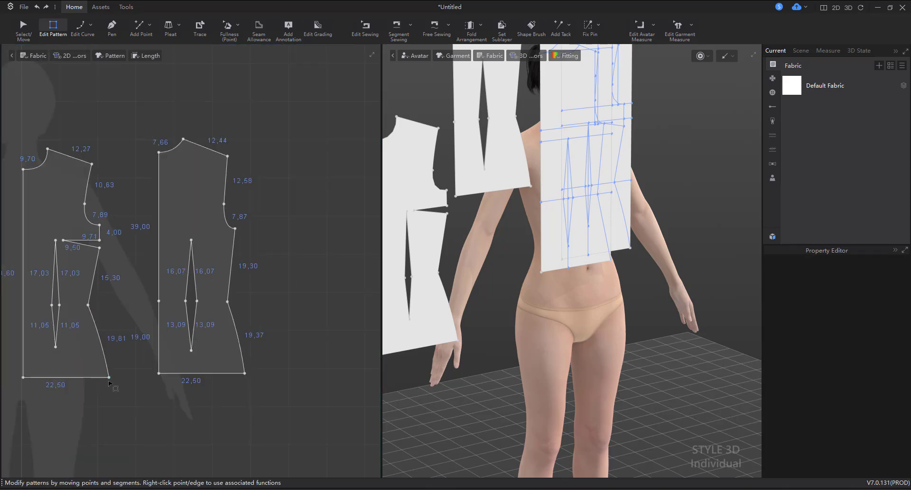
- Set the length of the back shoulder seam to 12.27 cm, using the Start direction
left_click(104, 363)
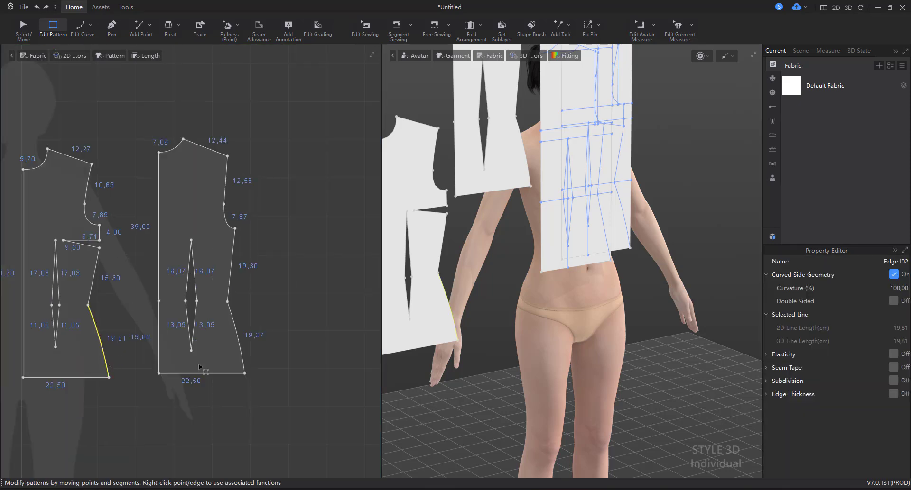
left_click(241, 354)
left_click(277, 316)
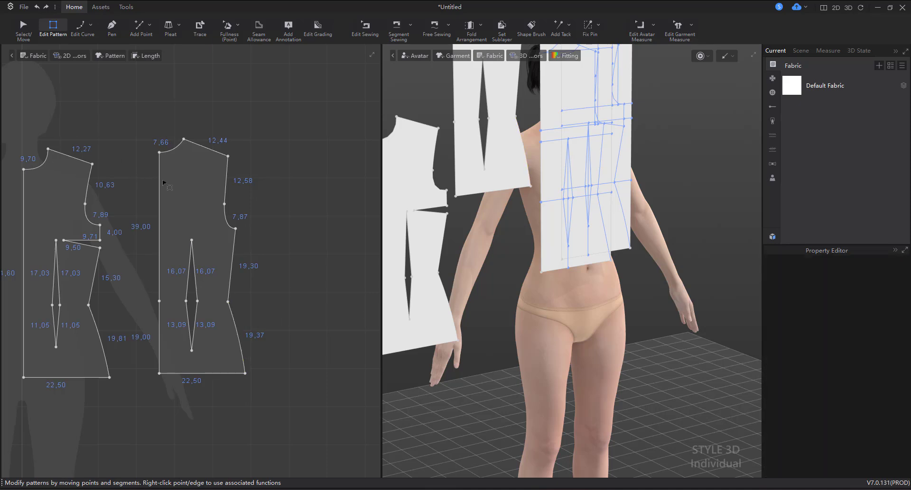
left_click(211, 151)
right_click(210, 152)
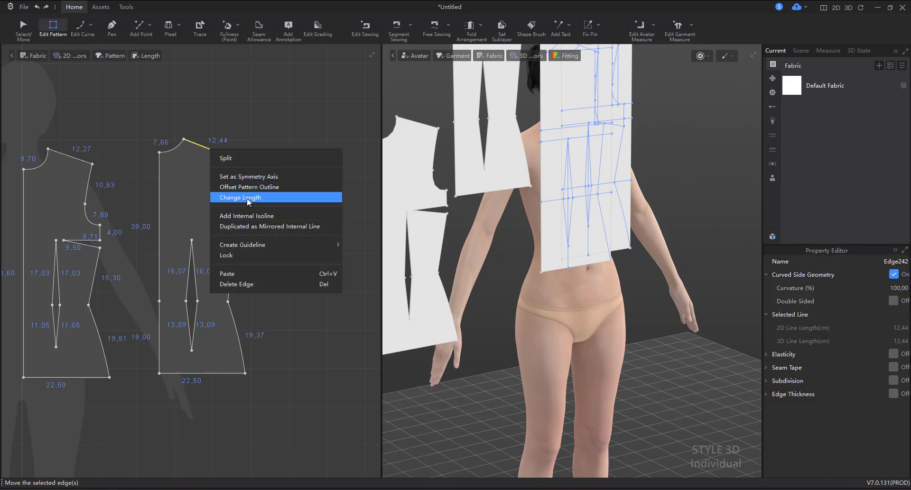
left_click(247, 198)
type("12,27")
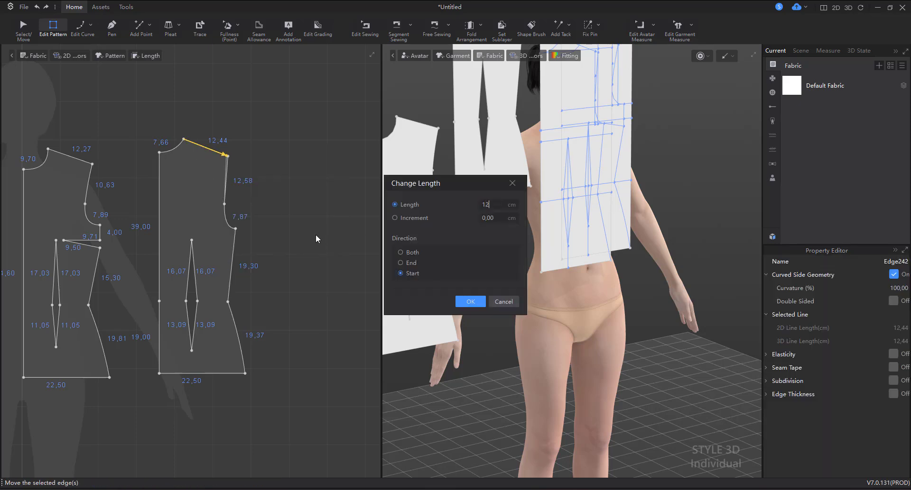
left_click(469, 301)
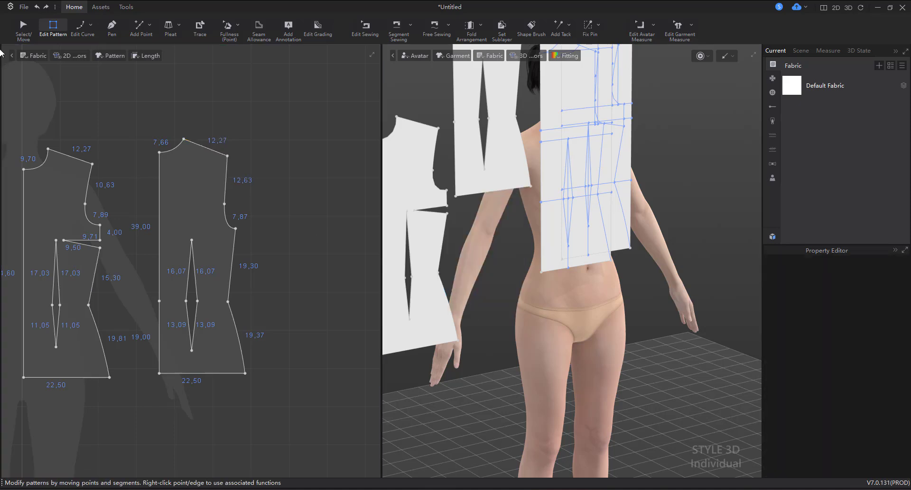
- Hide the edge lengths on the 2D patterns
left_click(147, 56)
left_click(174, 69)
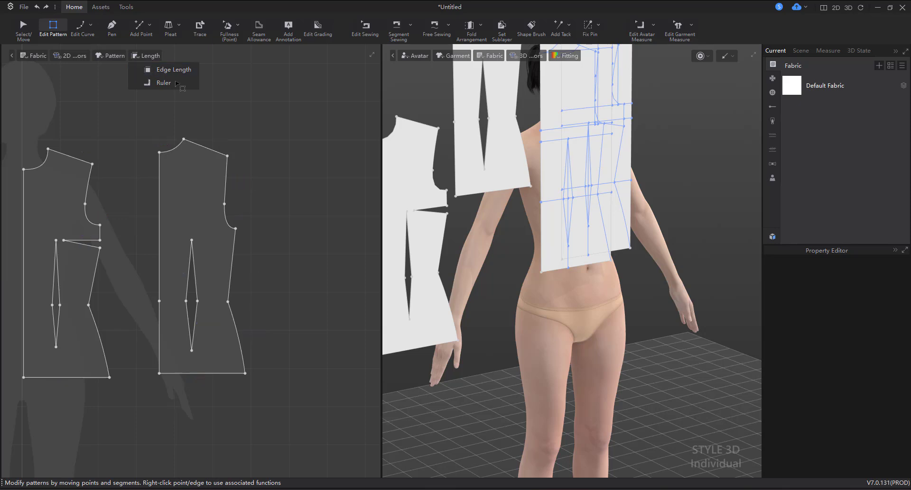
- Show the ruler in the 2D view and hide it again
left_click(163, 82)
scroll(84, 179, "down", 3)
left_click(19, 26)
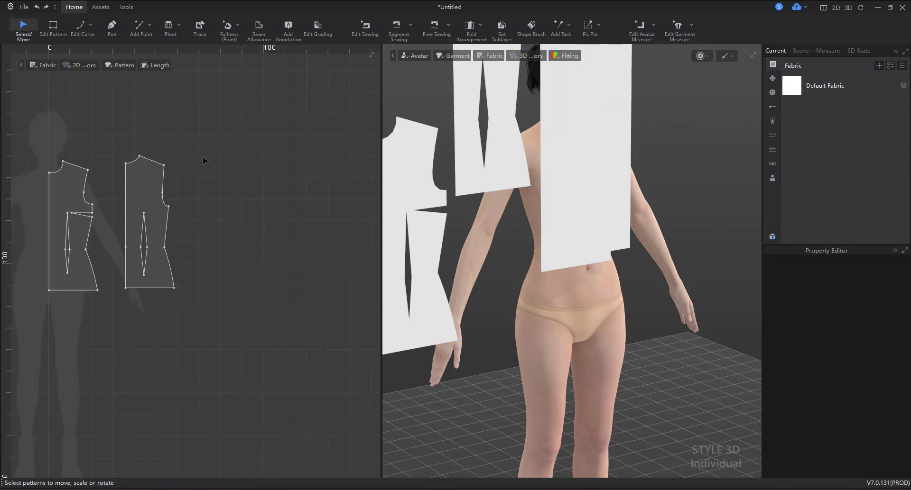
middle_click_drag(175, 186, 187, 169)
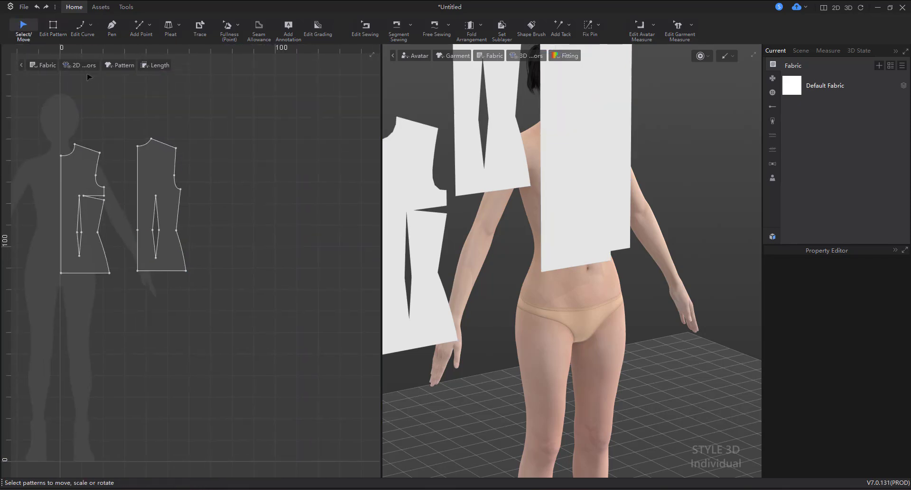
left_click(157, 65)
left_click(173, 93)
scroll(133, 143, "up", 3)
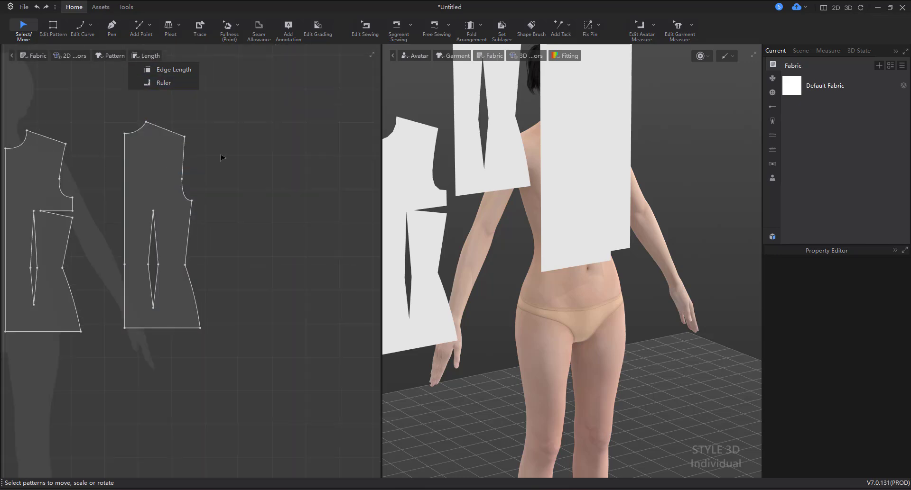
- Move the back bodice slightly so its hem and waist line up with those of the front bodice
scroll(248, 163, "down", 5)
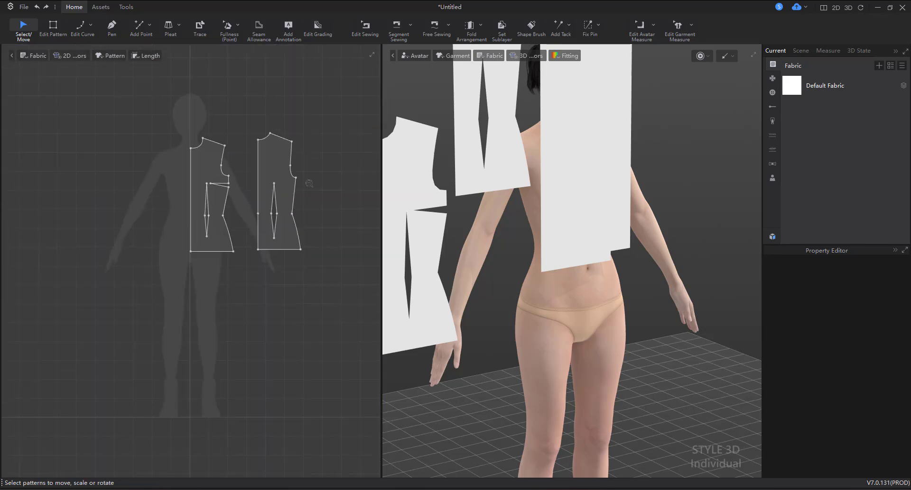
scroll(309, 183, "down", 3)
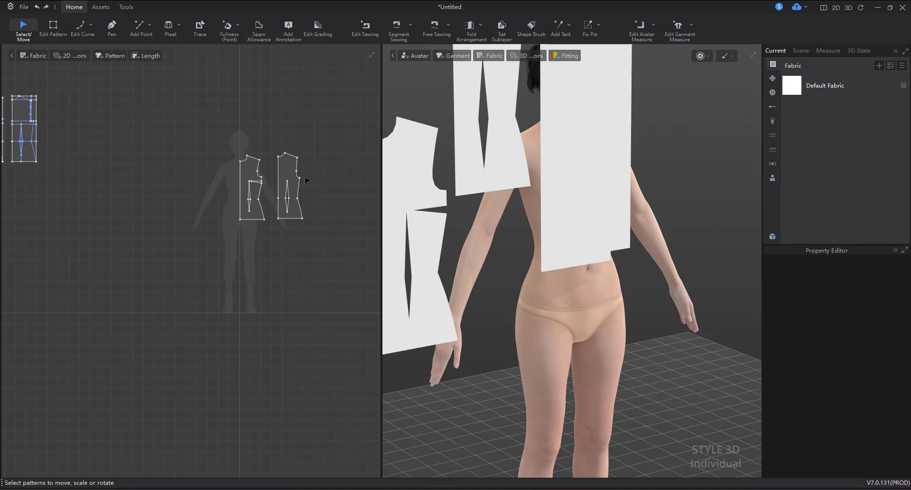
scroll(304, 185, "up", 3)
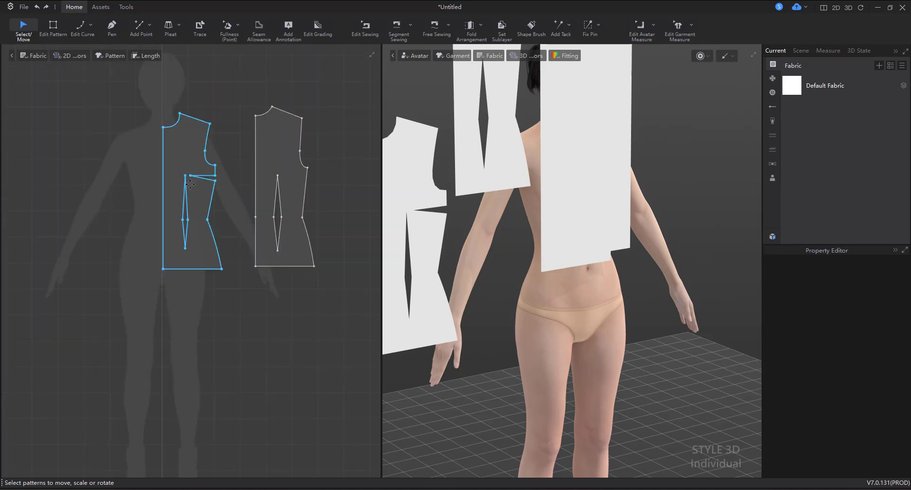
left_click_drag(271, 138, 270, 140)
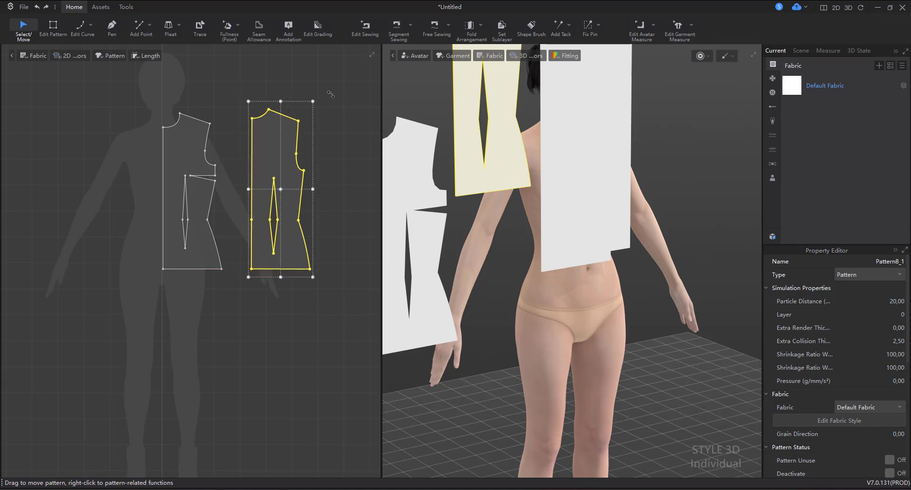
left_click(345, 138)
- Create a symmetric pattern with seam from the front bodice and place it across the silhouette's centre line
scroll(219, 193, "down", 4)
middle_click_drag(181, 190, 226, 211)
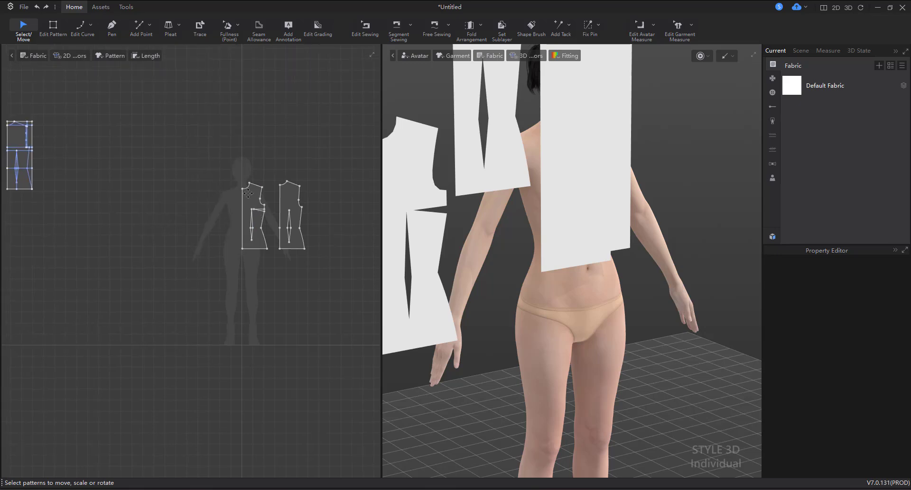
left_click(252, 223)
scroll(252, 223, "up", 5)
scroll(252, 223, "down", 2)
middle_click_drag(252, 217, 204, 245)
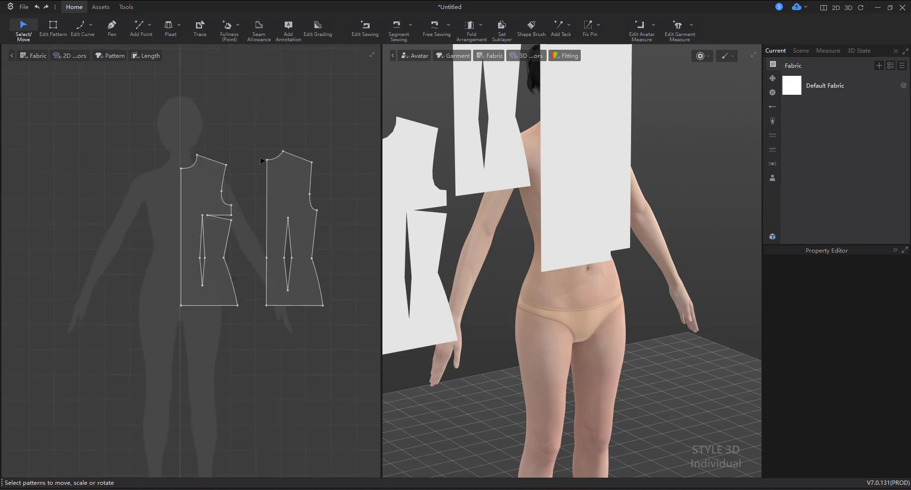
scroll(275, 155, "down", 3)
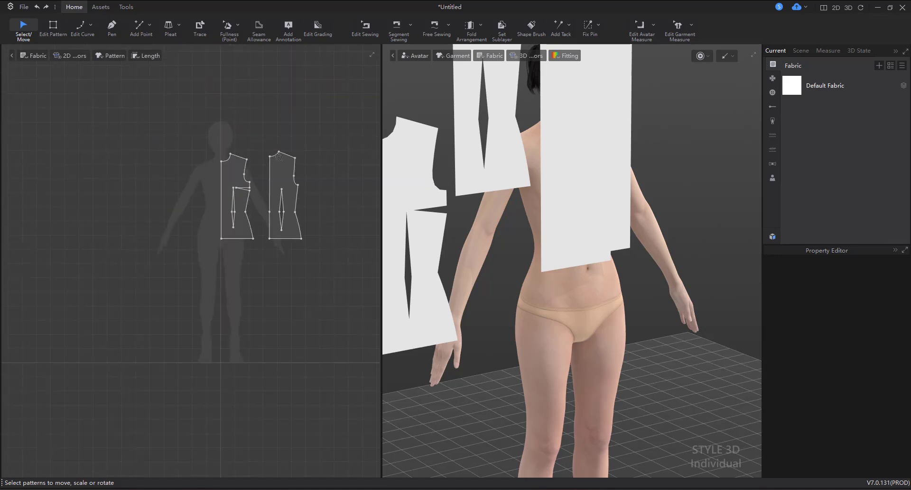
left_click(244, 163)
right_click(245, 163)
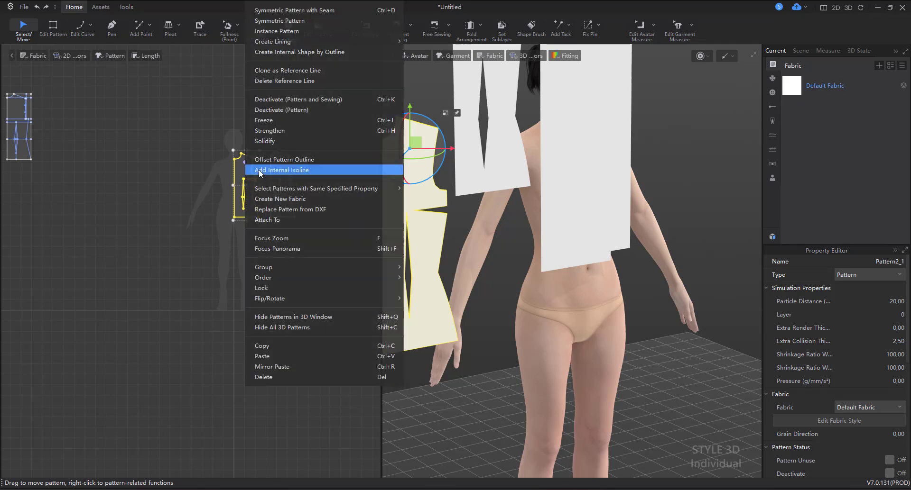
left_click(329, 12)
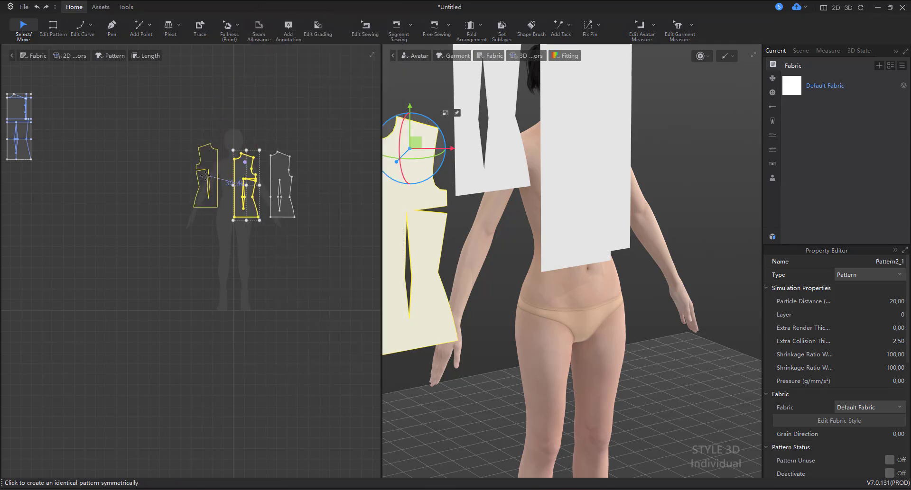
left_click(221, 165)
- Move the back bodice left of the silhouette and place a symmetric copy with seam beyond the right-hand front piece
left_click(278, 167)
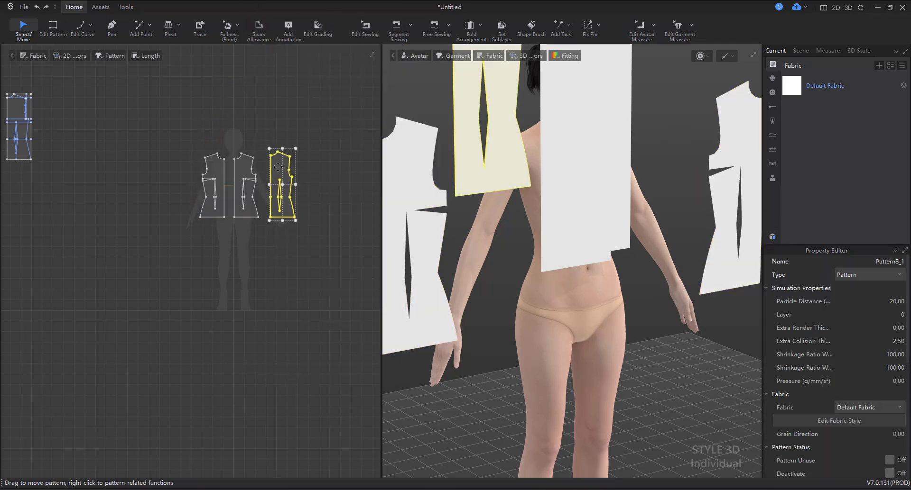
left_click_drag(283, 168, 177, 167)
right_click(177, 167)
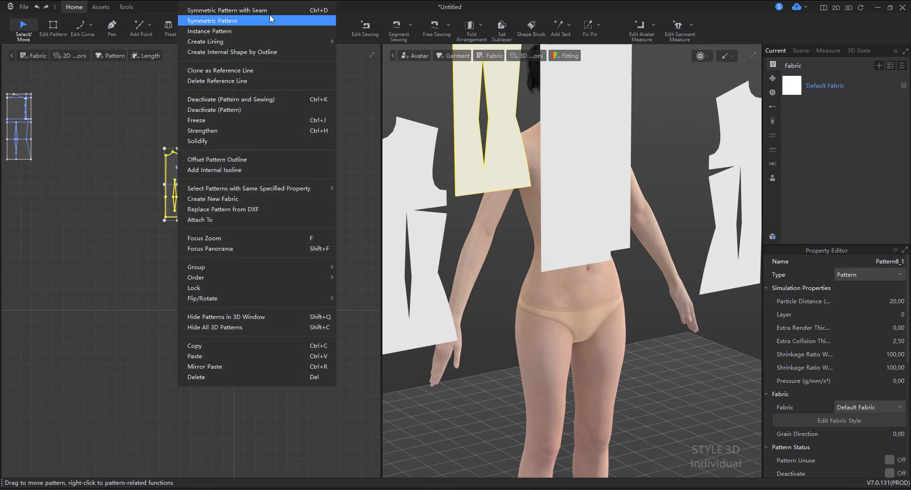
left_click(269, 12)
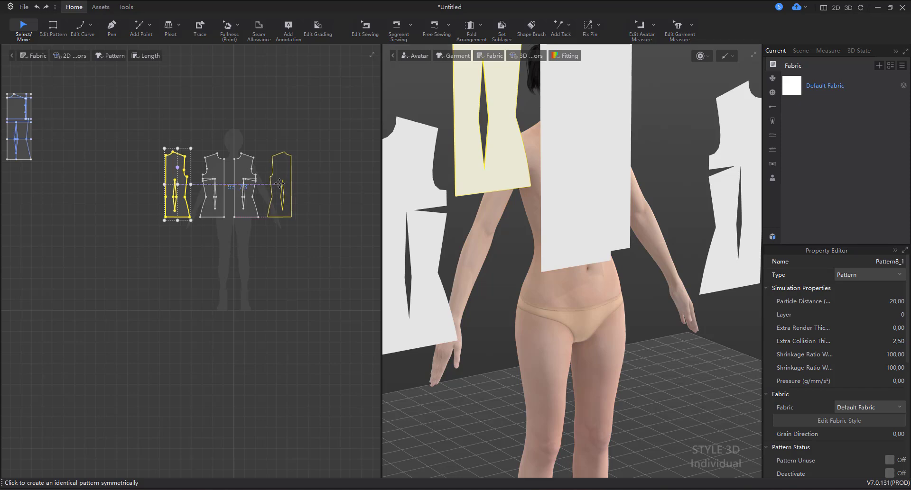
left_click(280, 183)
left_click(307, 110)
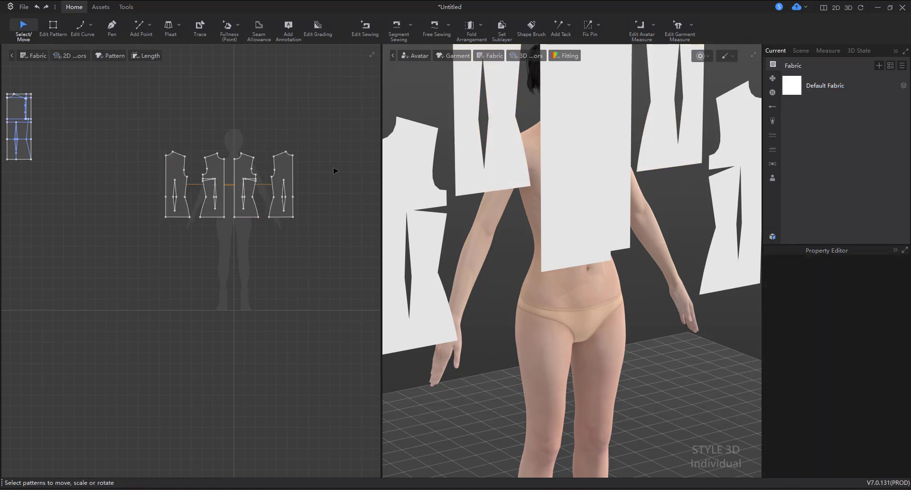
- Delete the front and back bodice pieces left of the silhouette's centre line
scroll(294, 183, "down", 3)
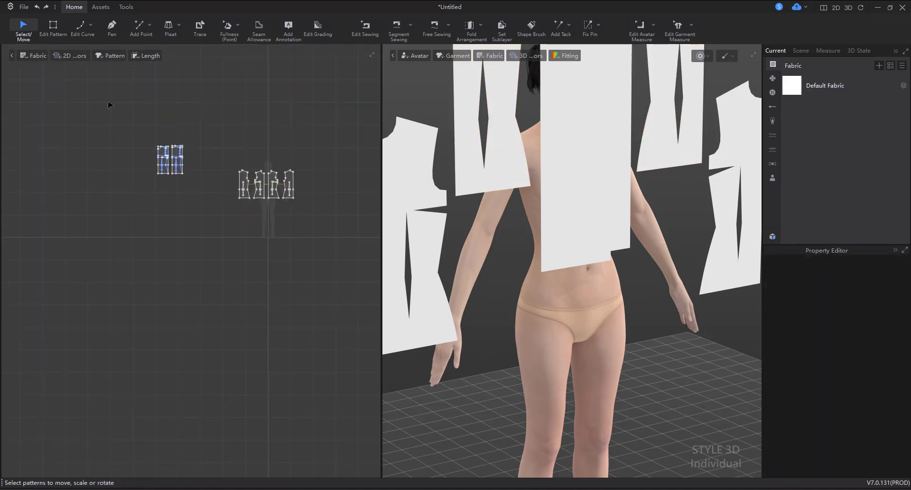
scroll(305, 202, "up", 3)
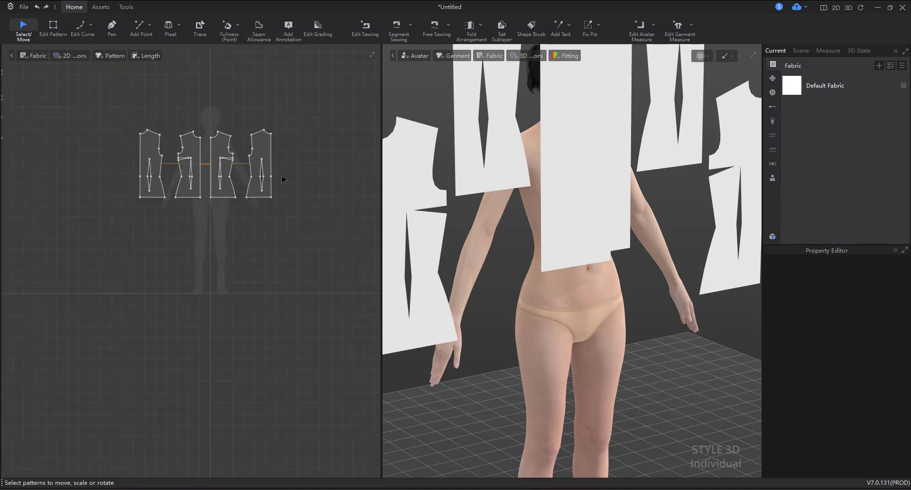
middle_click_drag(278, 208, 274, 233)
left_click(167, 185)
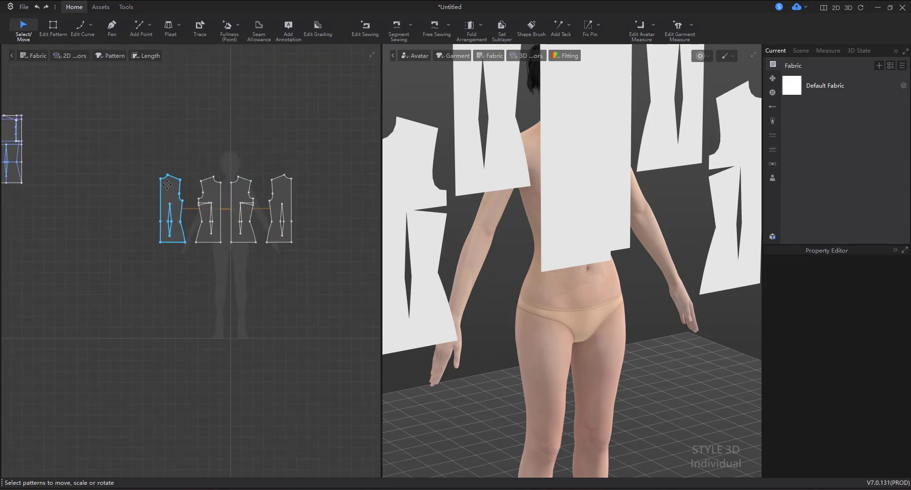
left_click_drag(127, 164, 223, 261)
key("Delete")
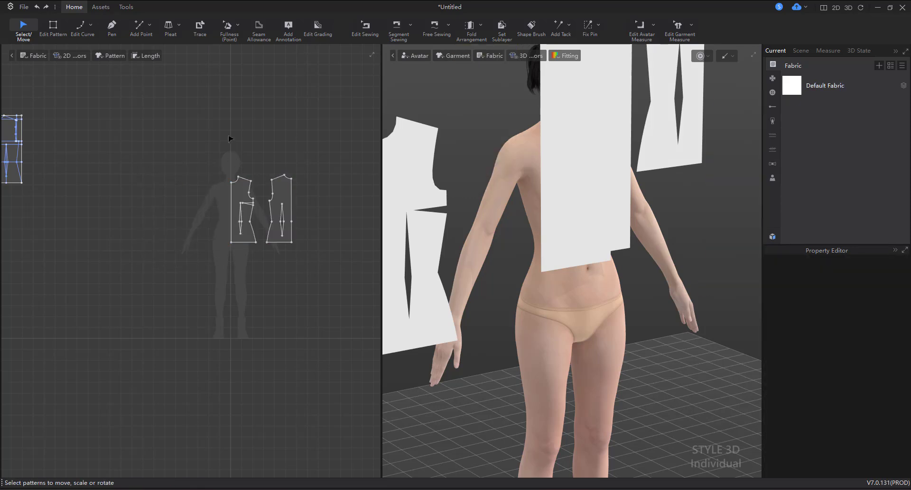
- Create symmetric patterns with seam from the remaining front and back pieces together and place them left of the centre line
left_click_drag(205, 141, 332, 291)
right_click(279, 189)
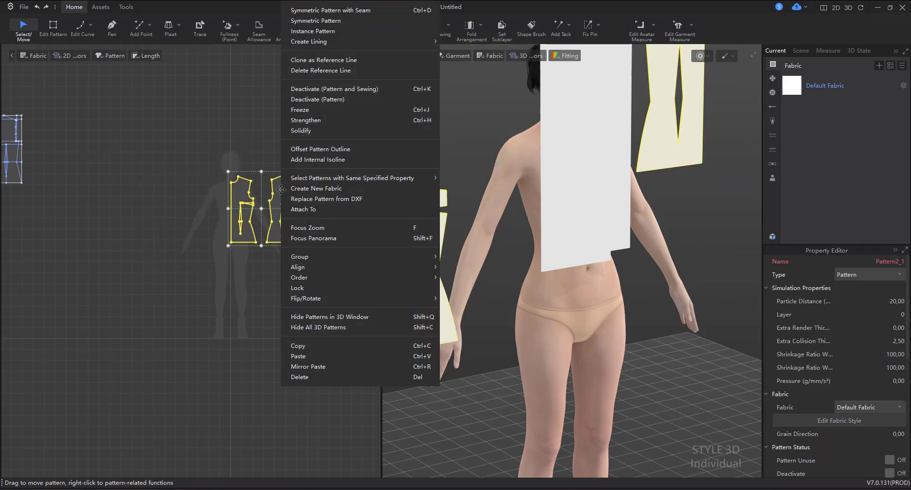
left_click(285, 9)
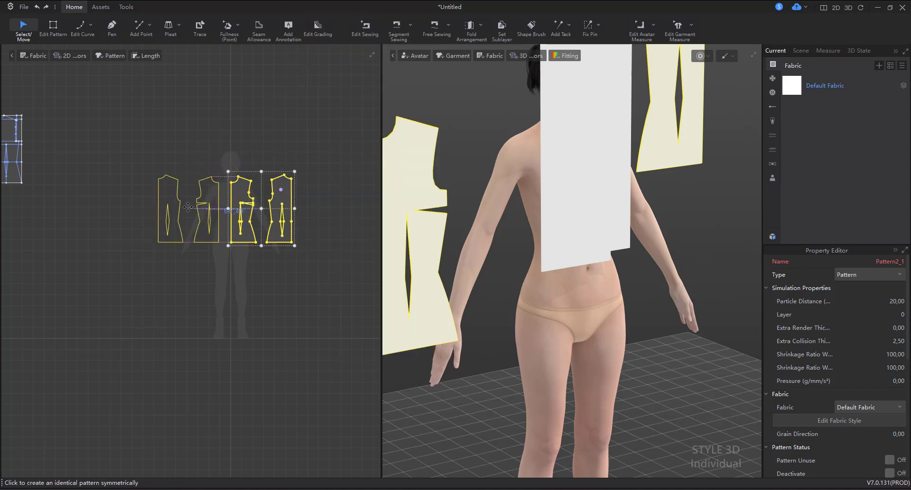
left_click(184, 190)
left_click(243, 223)
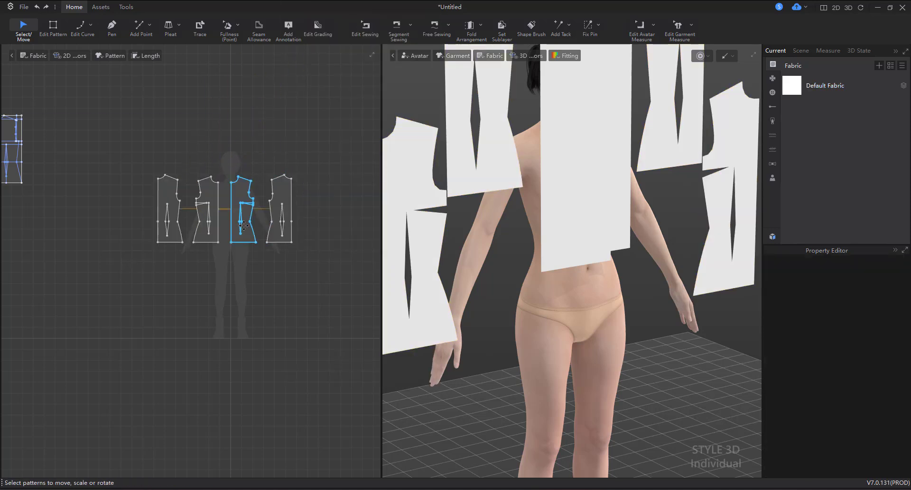
- Apply Reset 2D Arrangement to all patterns so the 3D pieces follow their 2D layout around the avatar
scroll(197, 298, "down", 5)
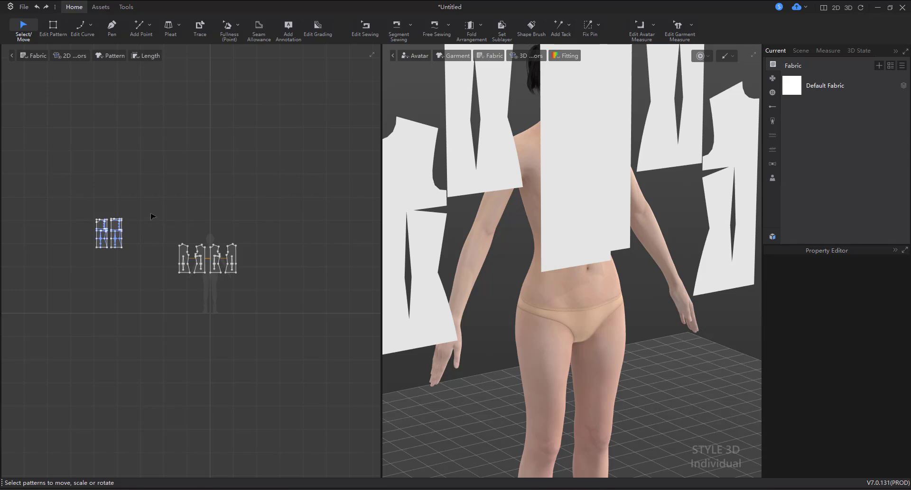
left_click_drag(53, 180, 295, 346)
scroll(247, 278, "up", 2)
scroll(247, 279, "up", 2)
scroll(246, 279, "down", 3)
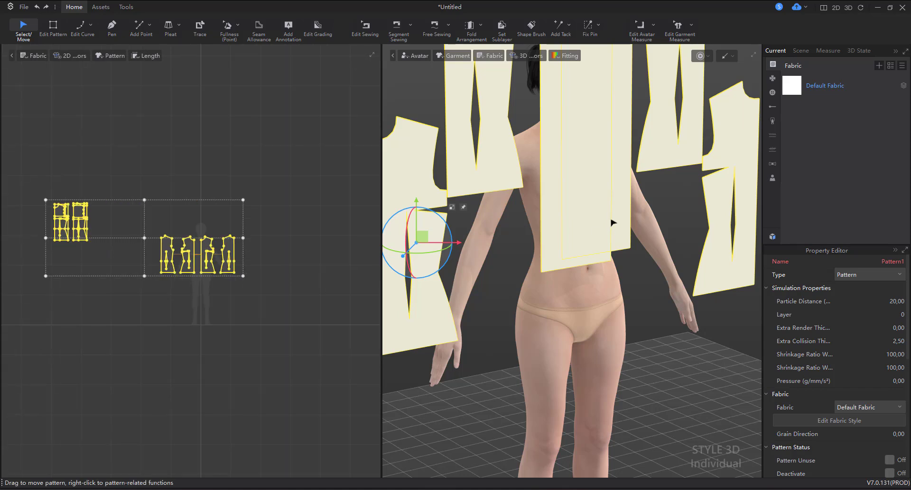
right_click(614, 214)
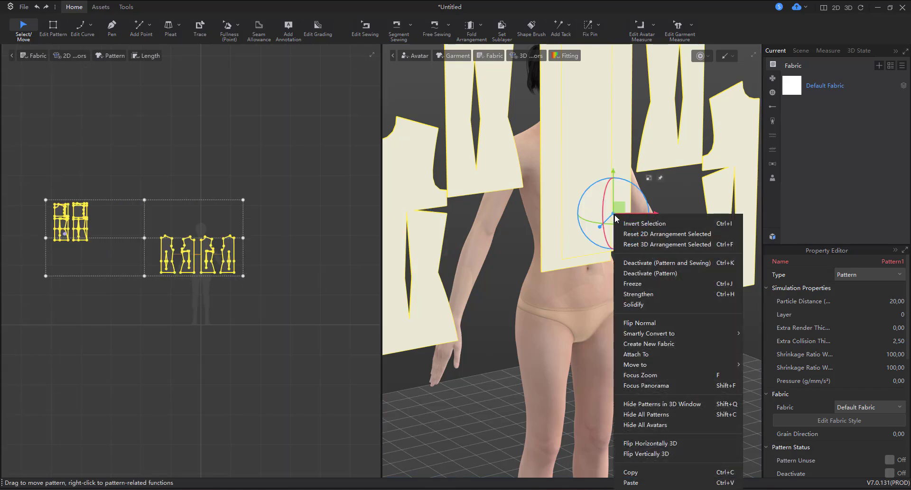
left_click(652, 235)
left_click(291, 245)
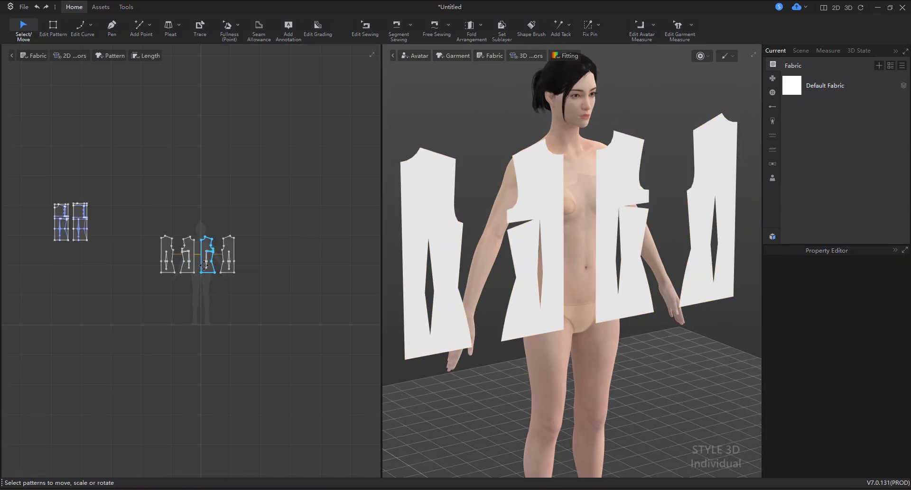
scroll(207, 266, "up", 4)
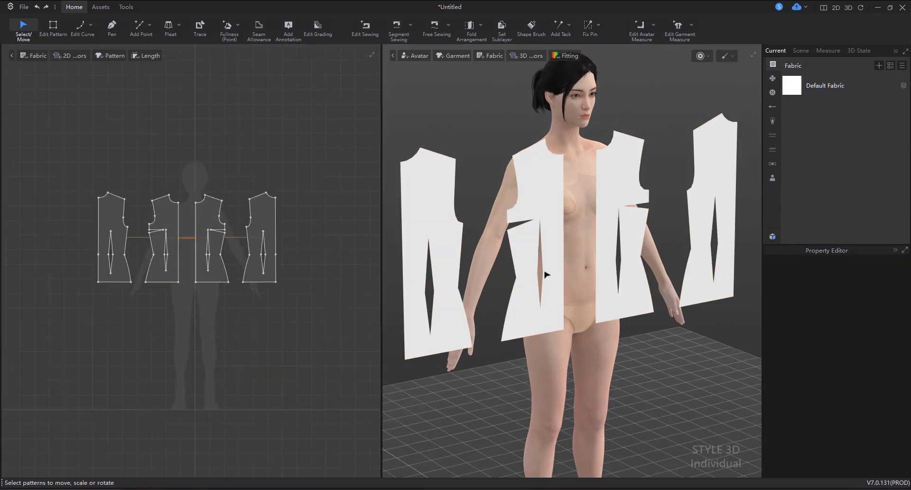
key("2")
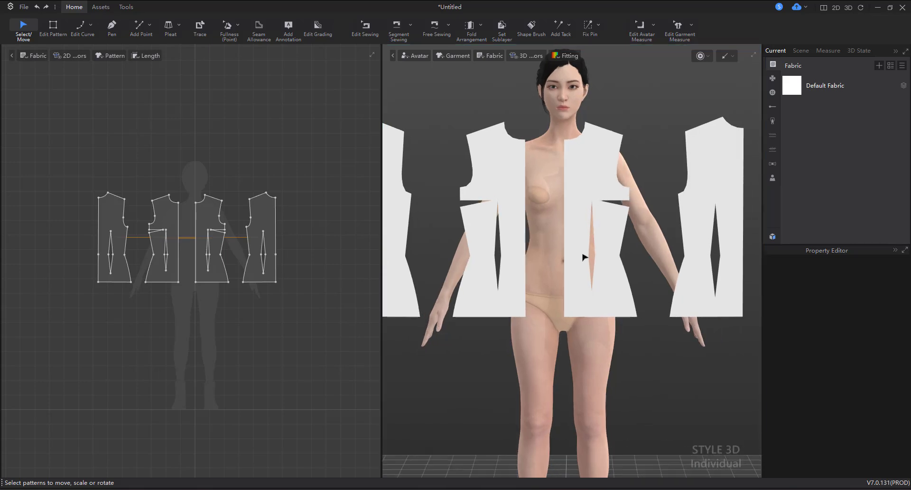
- Turn on the avatar's arrangement points in the 3D view
scroll(583, 257, "down", 2)
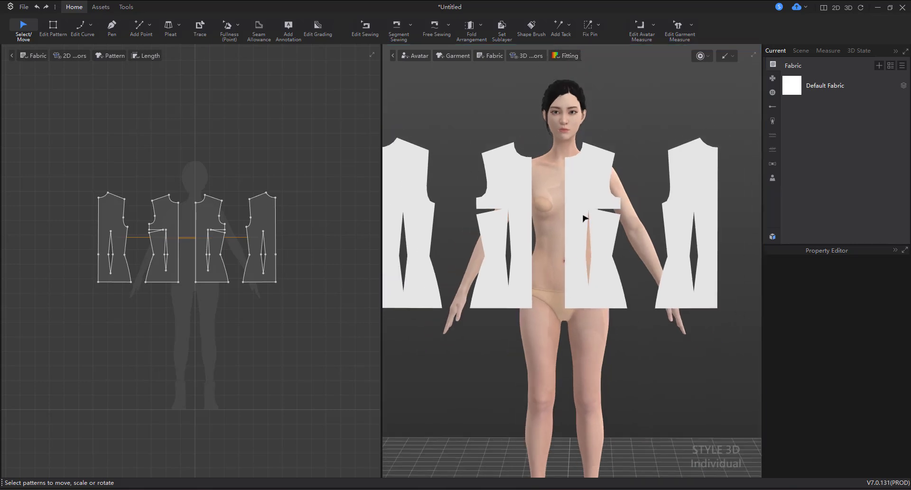
left_click(412, 56)
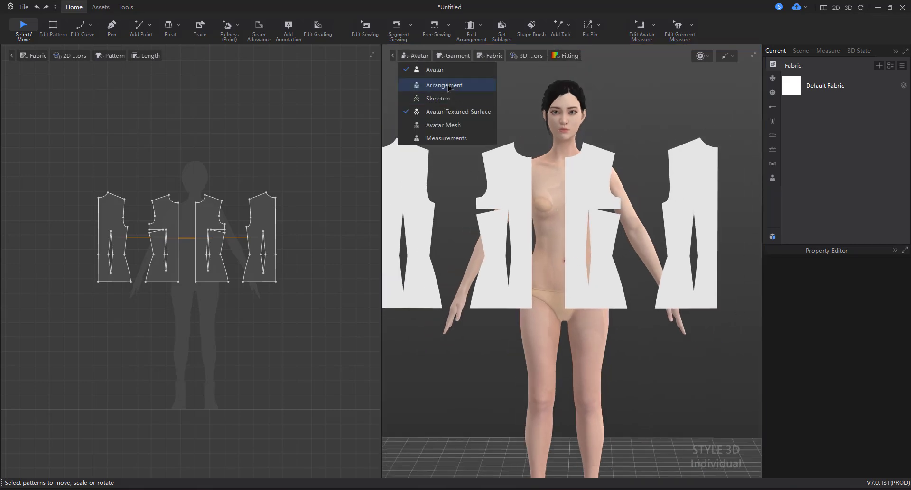
left_click(446, 85)
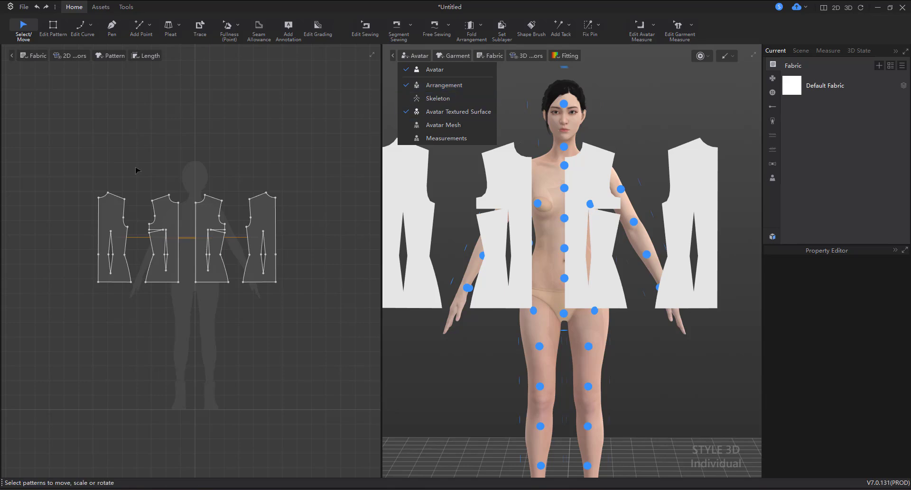
- Wrap the front bodice pieces around the avatar's chest by placing one on a front arrangement point on its own side
left_click_drag(139, 167, 236, 313)
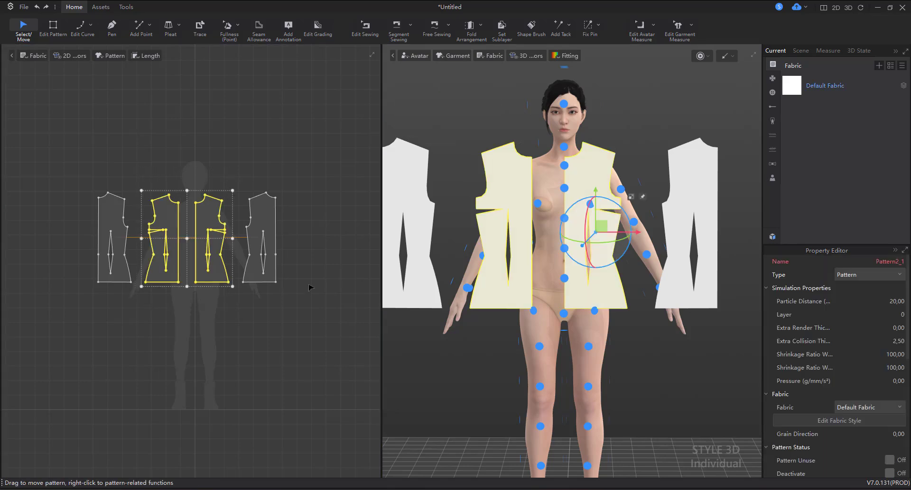
left_click_drag(579, 171, 565, 218)
left_click(647, 138)
right_click_drag(646, 138, 576, 187)
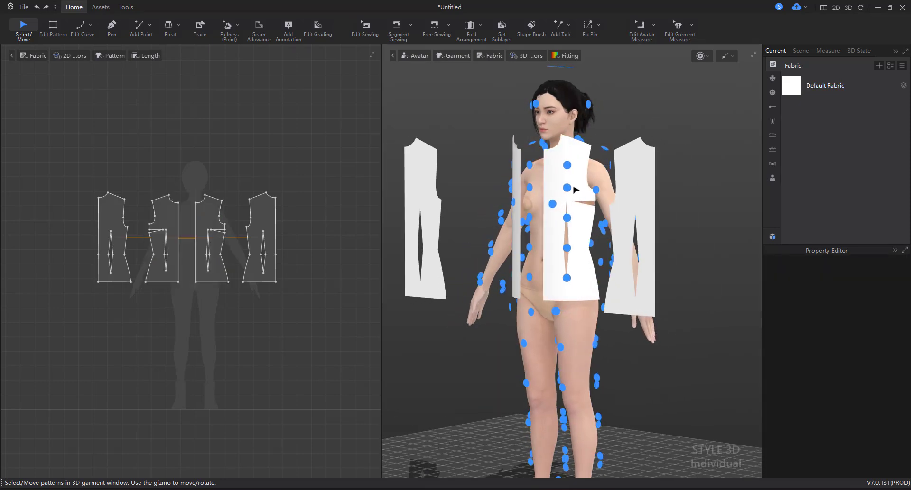
left_click(568, 188)
key("2")
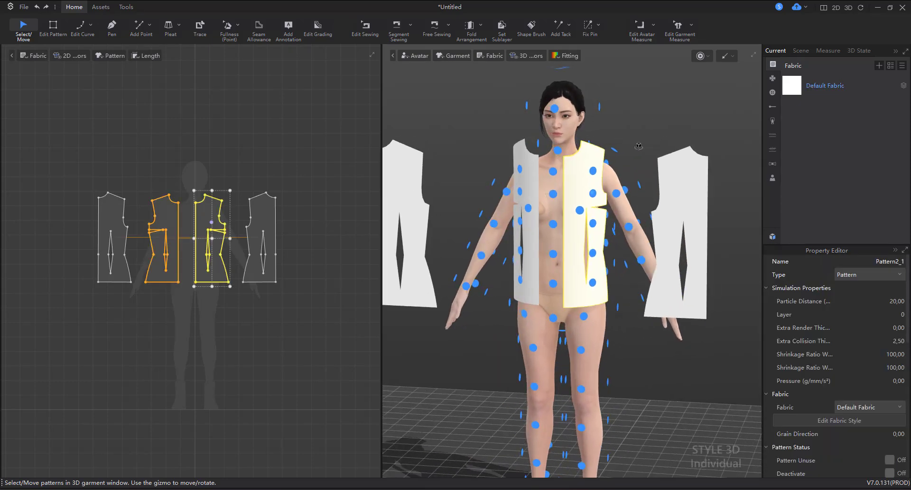
left_click(551, 188)
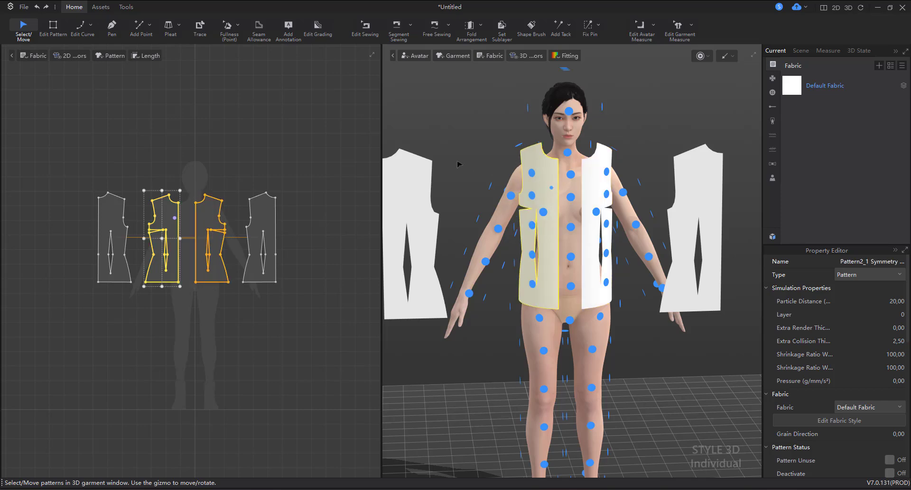
left_click(433, 138)
- Wrap the back bodice pieces around the avatar's back by placing one on a back arrangement point on its own side
left_click(421, 204)
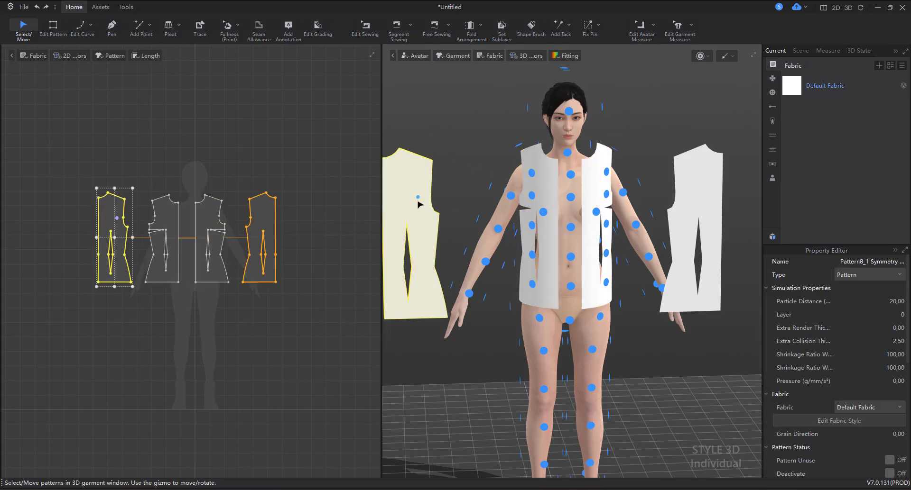
key("8")
left_click_drag(598, 260, 599, 232)
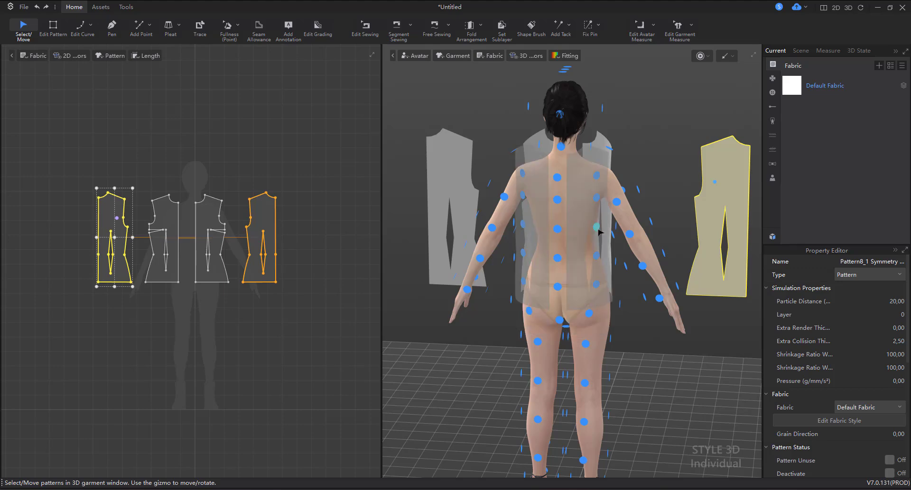
left_click(596, 228)
left_click(451, 229)
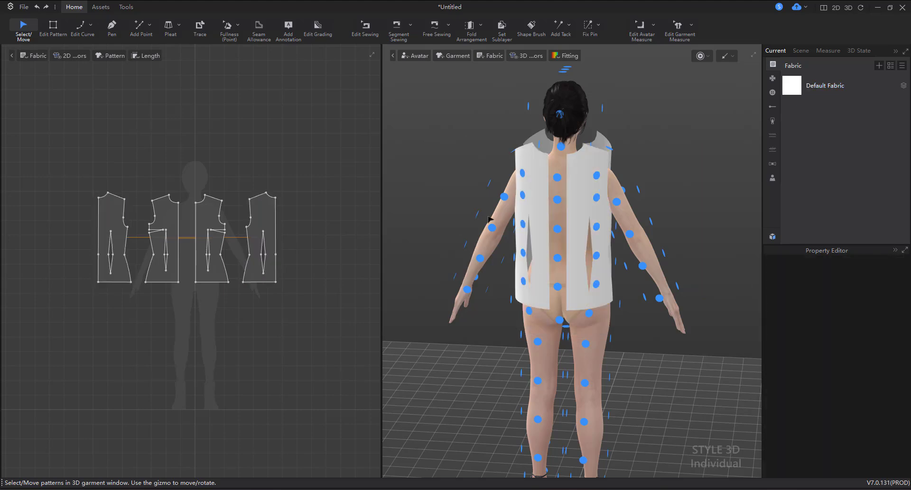
right_click_drag(450, 229, 729, 230)
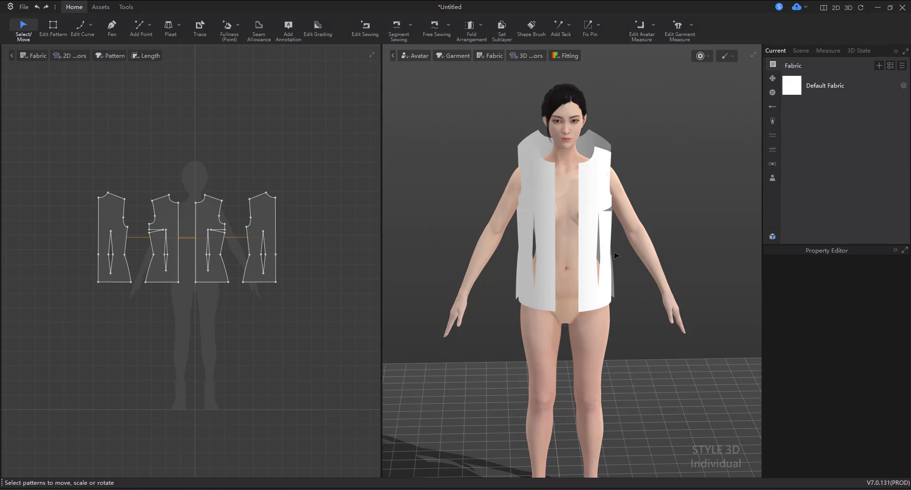
- Join the two front pieces with Free Sewing along the full centre front edges, from neckline to hem
scroll(606, 233, "up", 3)
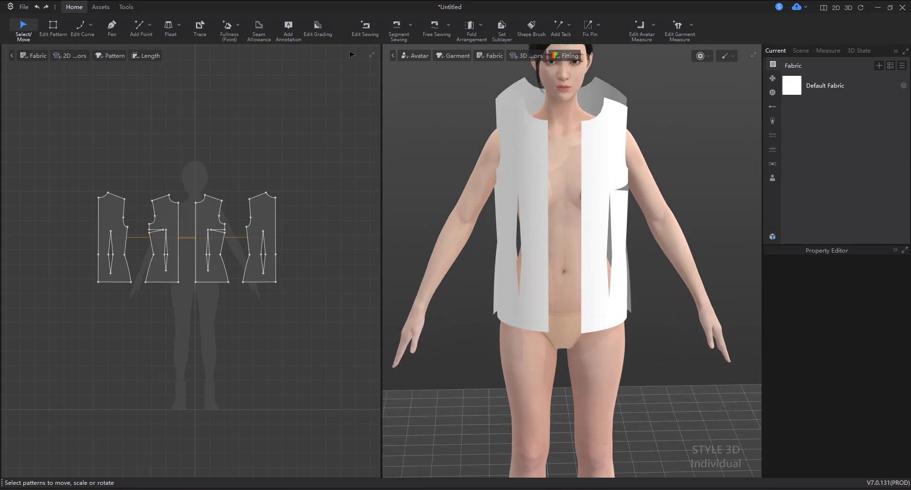
left_click(435, 27)
scroll(219, 205, "up", 2)
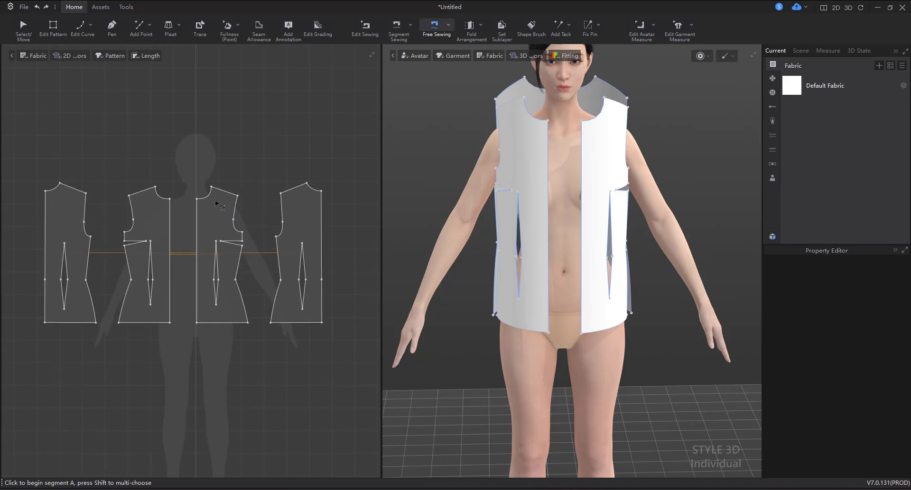
left_click(197, 199)
left_click(197, 323)
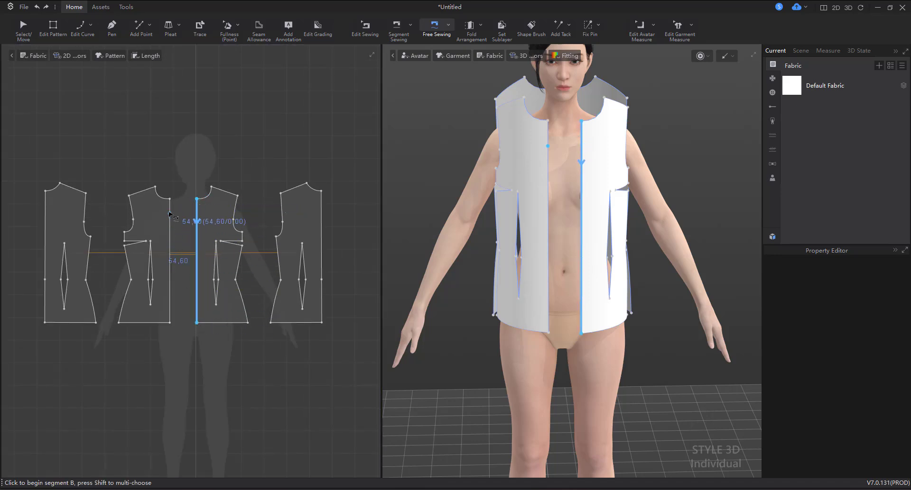
left_click(170, 199)
left_click(170, 323)
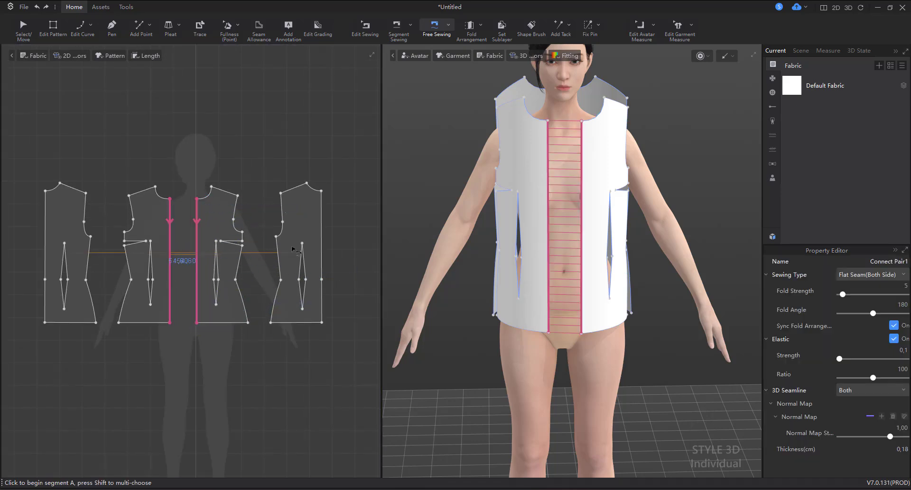
- Free-sew the back piece's side edge to the front piece's side edge from underarm to hem, skipping the side dart opening
left_click(276, 236)
left_click(270, 322)
scroll(249, 244, "up", 3)
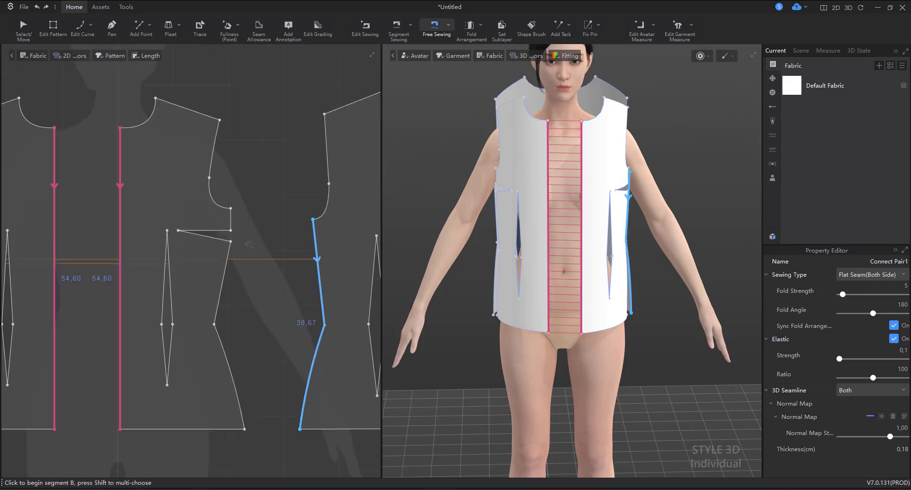
left_click(231, 210)
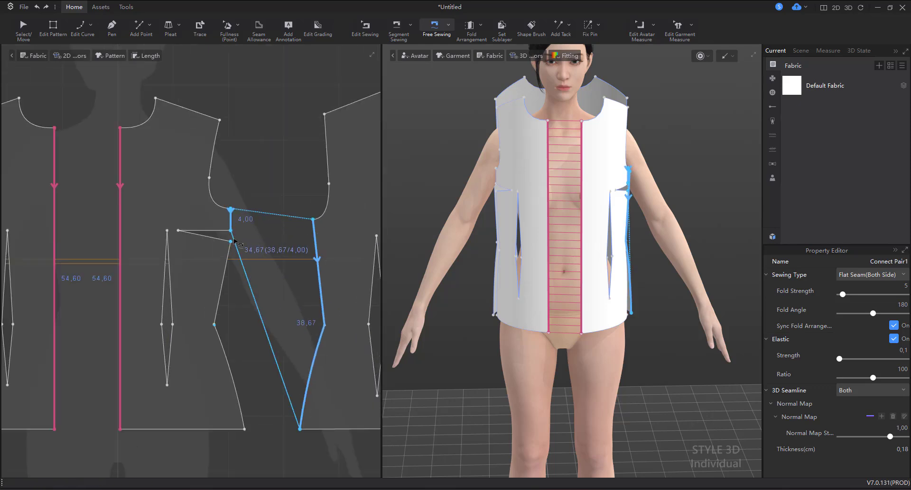
left_click(244, 417)
scroll(249, 375, "down", 3)
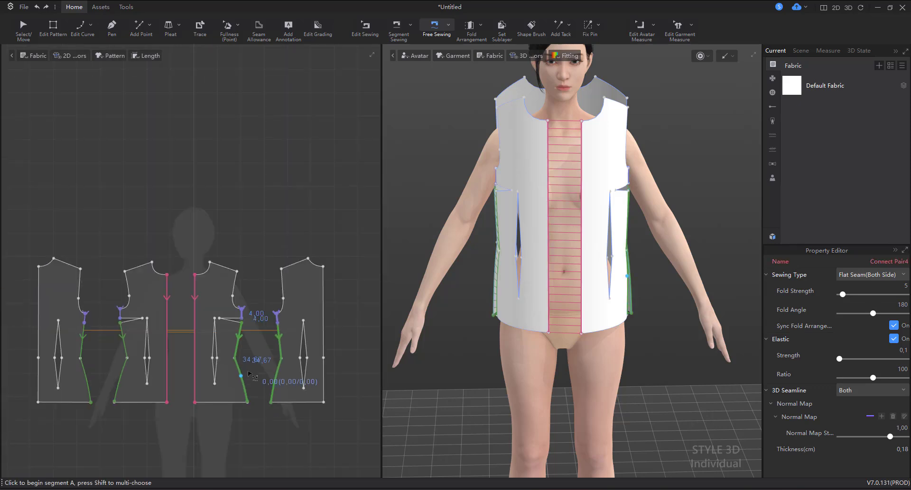
- Join the back and front shoulder edges with Segment Sewing
left_click(54, 27)
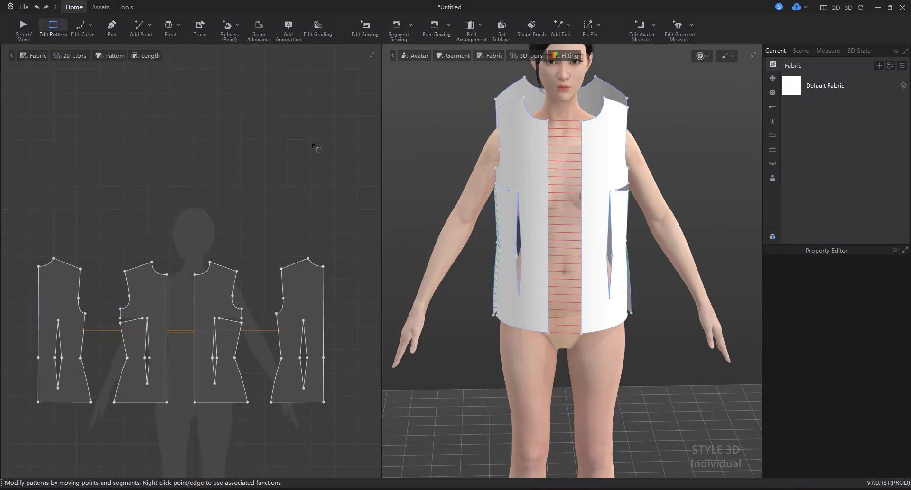
left_click(397, 27)
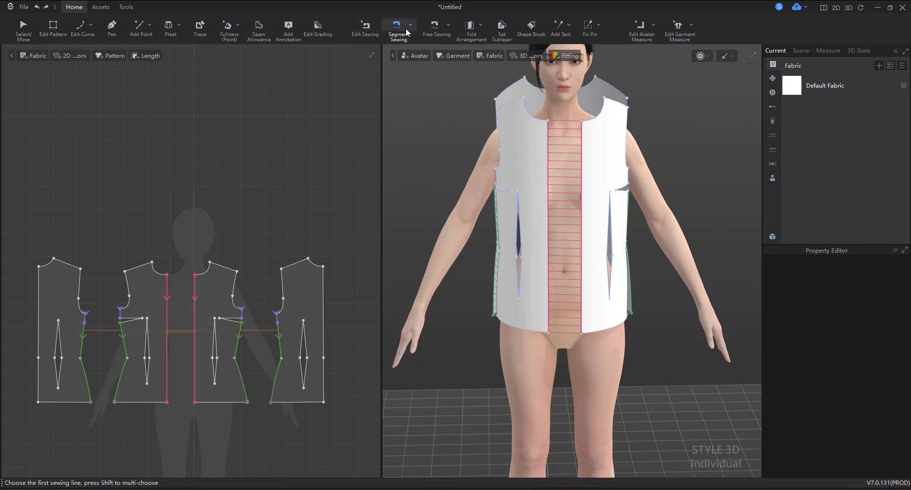
left_click(408, 26)
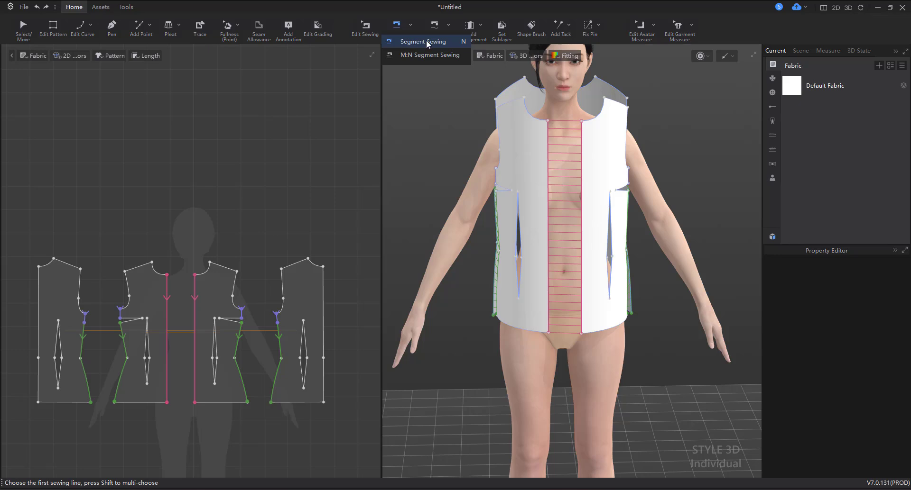
left_click(413, 42)
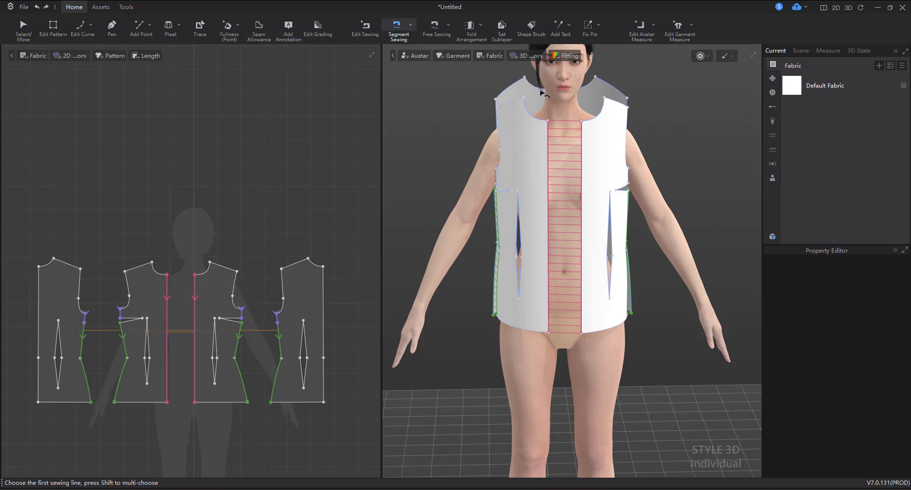
right_click_drag(527, 88, 517, 98)
left_click(516, 99)
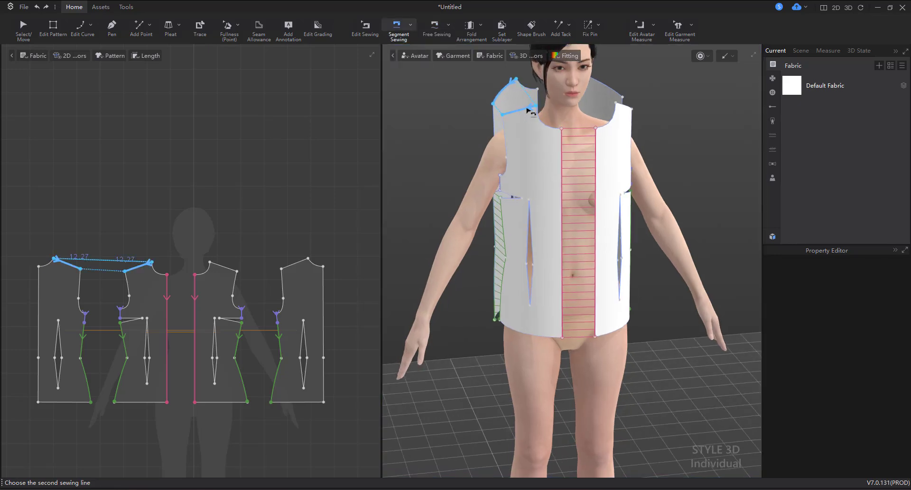
left_click(527, 110)
- Sew the centre back edges of the two back pieces together, joining both the upper and lower segments
scroll(278, 217, "down", 4)
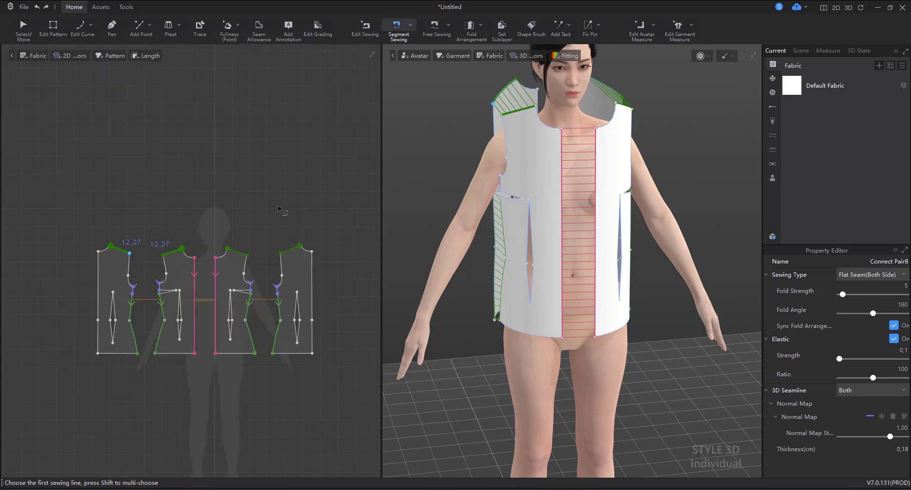
left_click(144, 251)
left_click(144, 253)
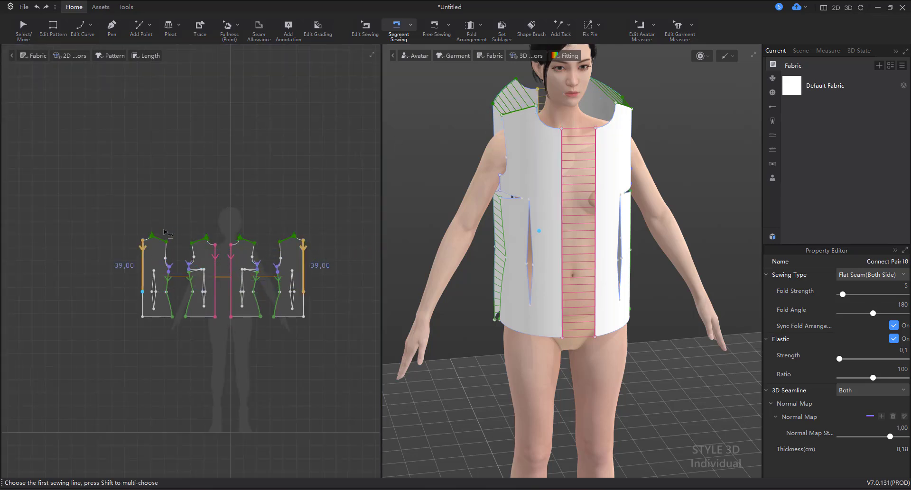
left_click(303, 304)
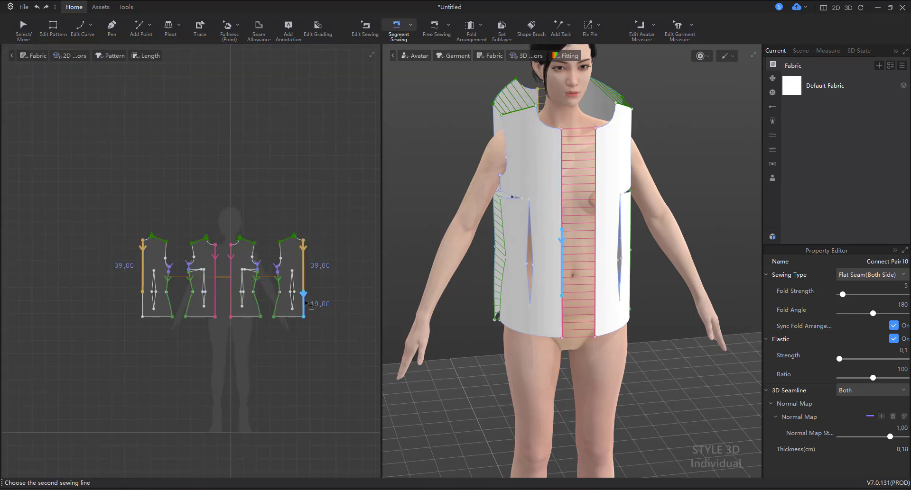
left_click(143, 300)
scroll(496, 266, "up", 3)
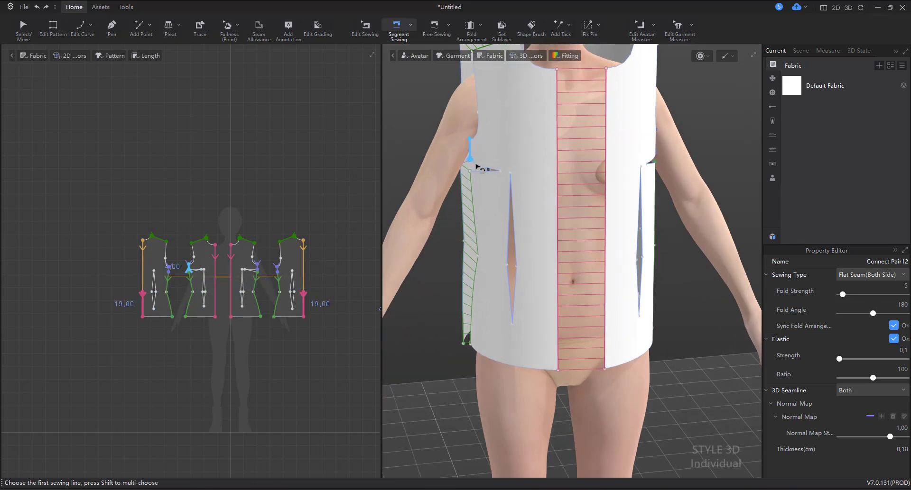
left_click(476, 166)
scroll(477, 166, "up", 2)
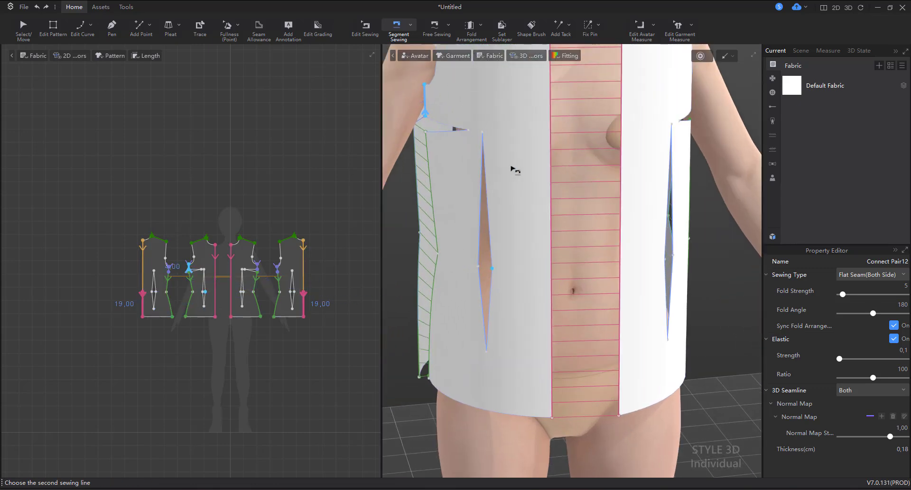
left_click(62, 30)
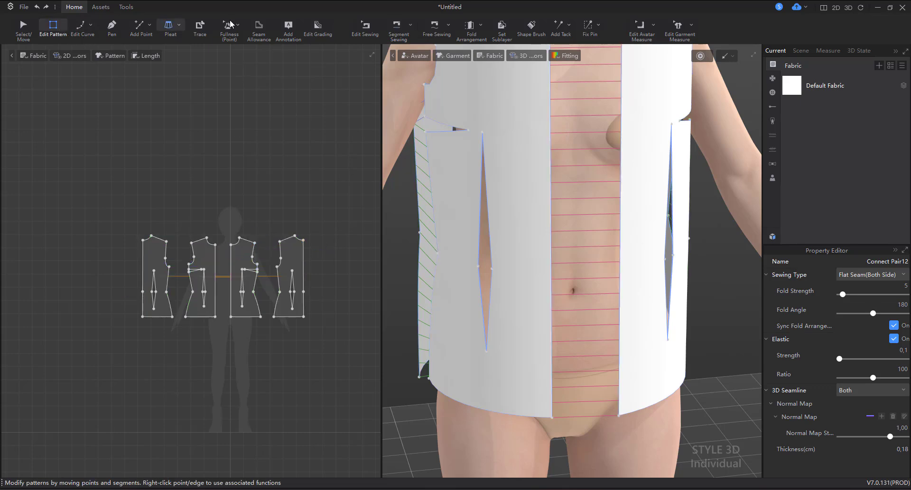
- Sew the upper and lower legs of the front piece's side dart together with Segment Sewing
left_click(397, 28)
scroll(231, 296, "up", 5)
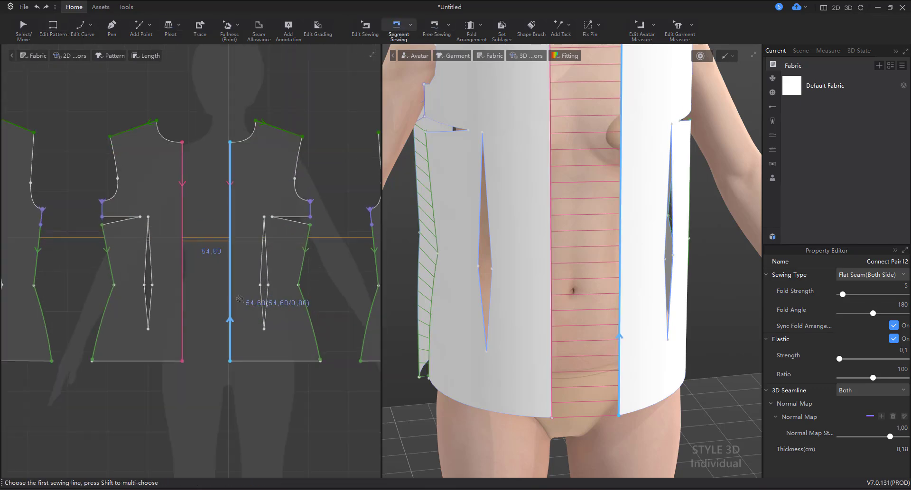
left_click(301, 216)
left_click(306, 227)
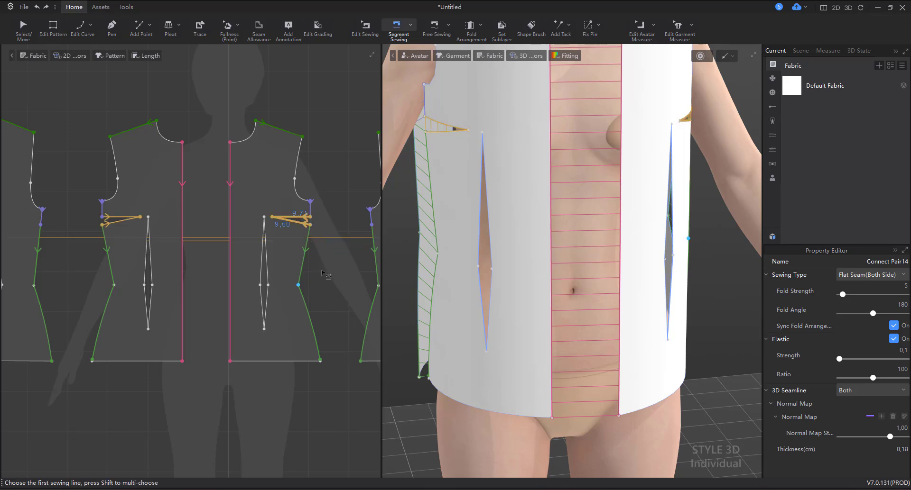
- Sew the front waist dart closed, joining its upper legs and its lower legs
left_click(261, 273)
left_click(267, 278)
left_click(267, 299)
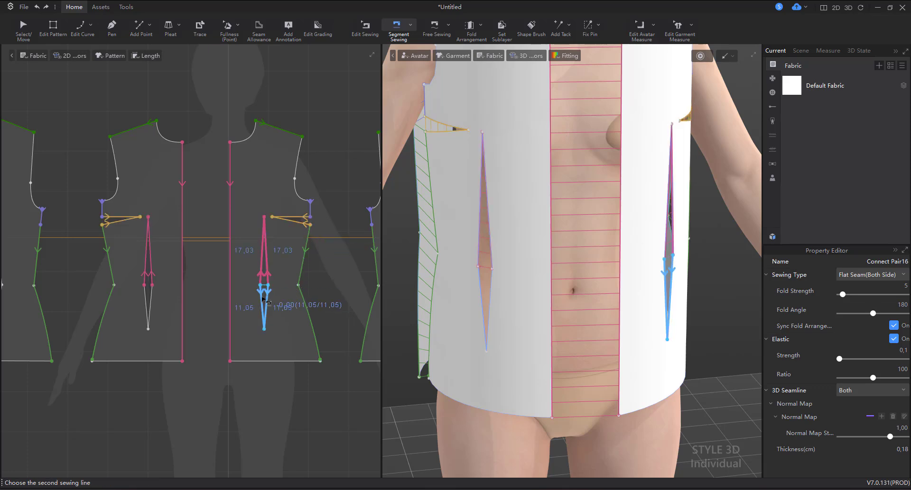
left_click(262, 304)
- Sew the back waist dart closed, joining its upper legs and its lower legs
middle_click_drag(261, 304, 220, 296)
left_click(316, 284)
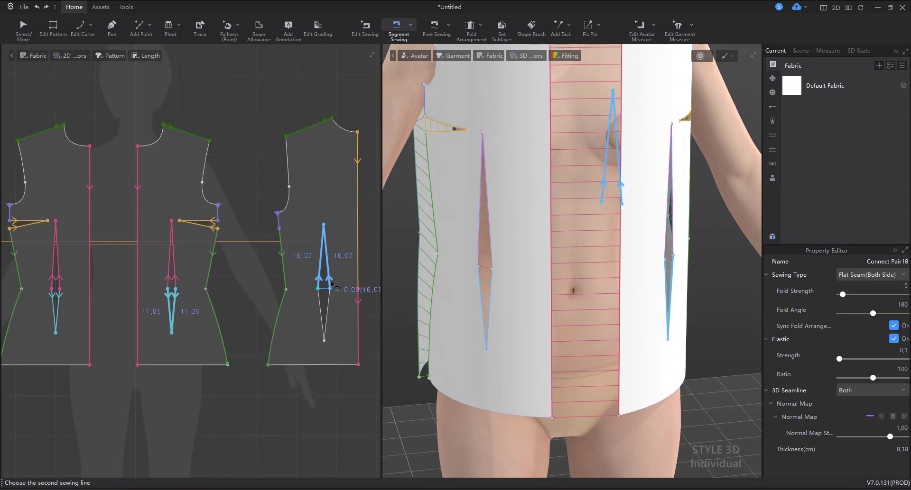
left_click(327, 265)
left_click(320, 313)
left_click(327, 313)
scroll(234, 216, "up", 2)
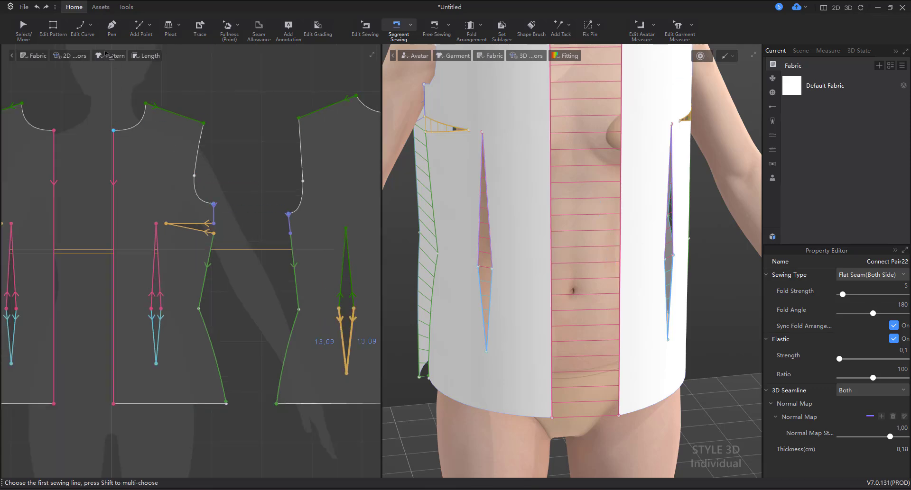
- Change the length of the front side dart's upper leg to 9.71 cm, extending it at the side seam end
left_click(52, 27)
scroll(203, 192, "up", 3)
left_click(192, 285)
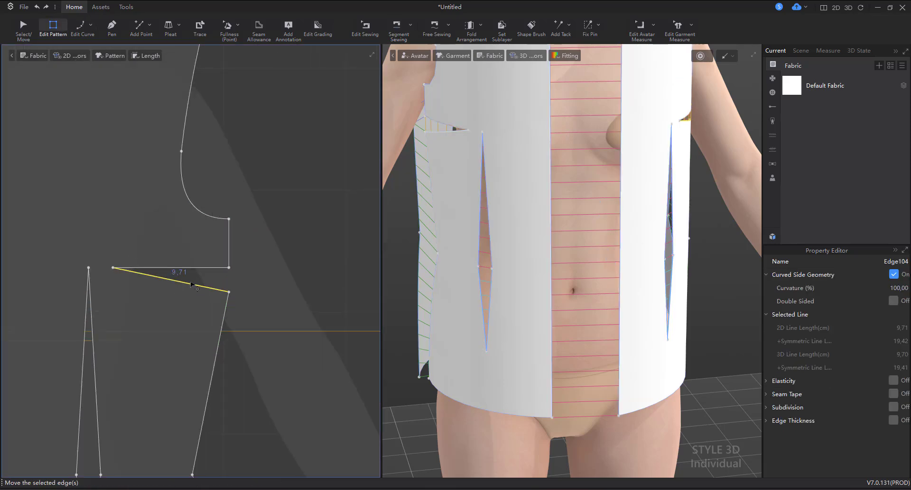
left_click(209, 268)
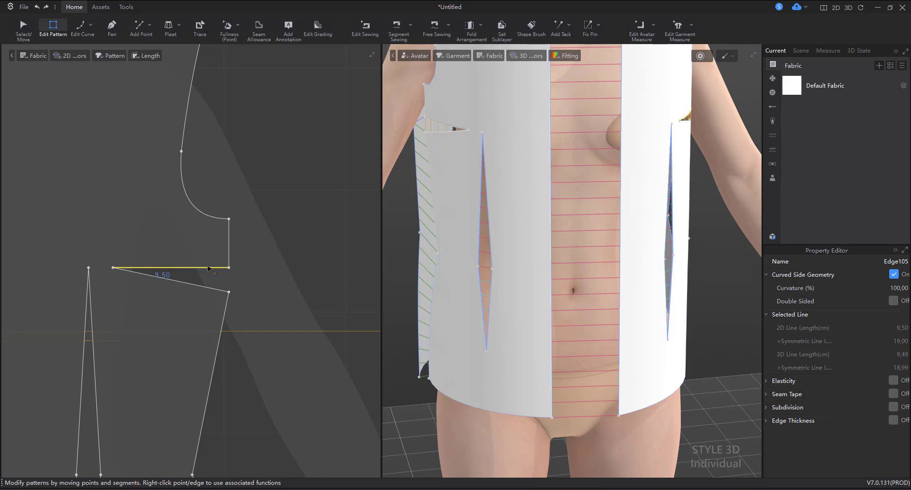
right_click(209, 268)
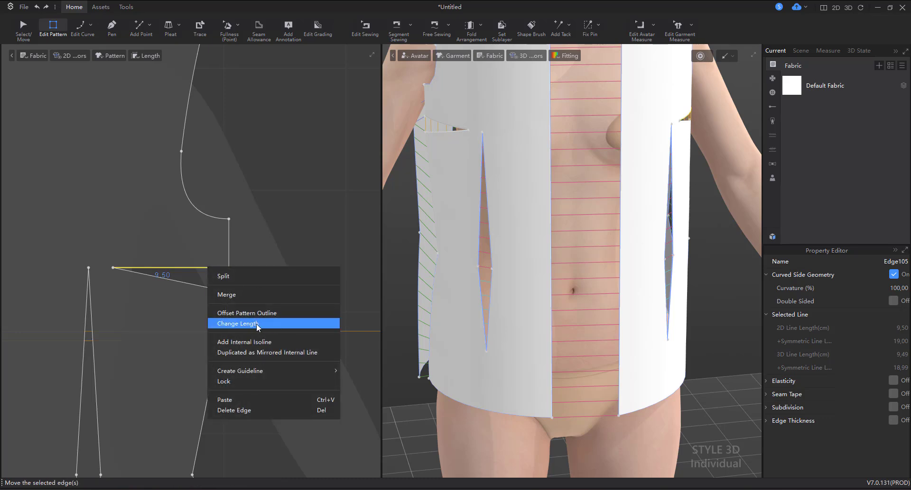
left_click(243, 323)
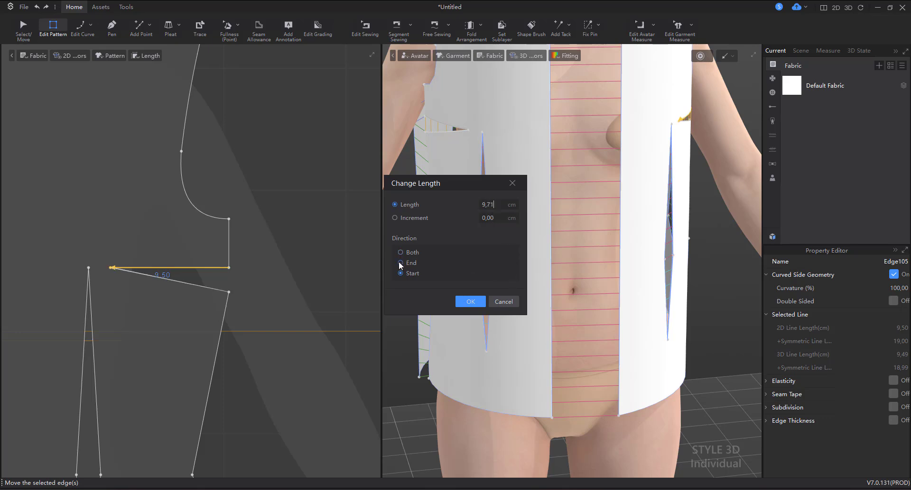
left_click(471, 304)
left_click(283, 266)
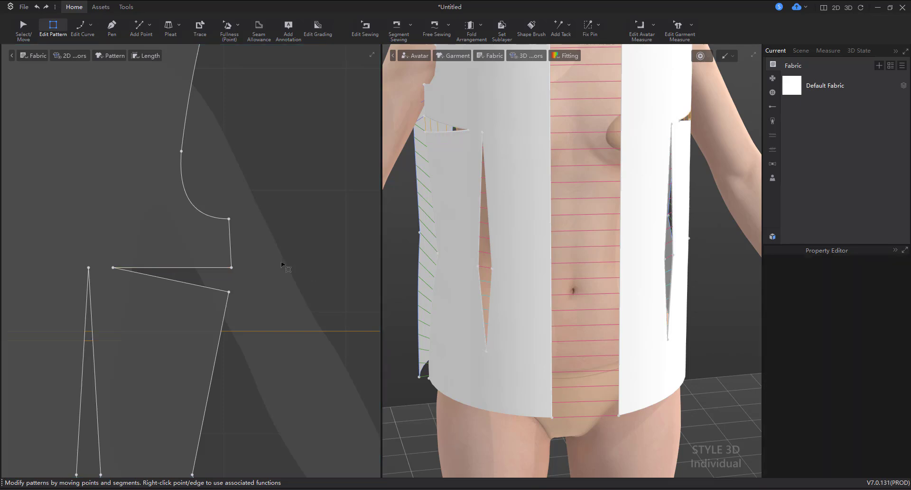
- Check the lengths of the front side dart's upper and lower legs against each other
left_click(206, 287)
left_click(203, 268, "shift")
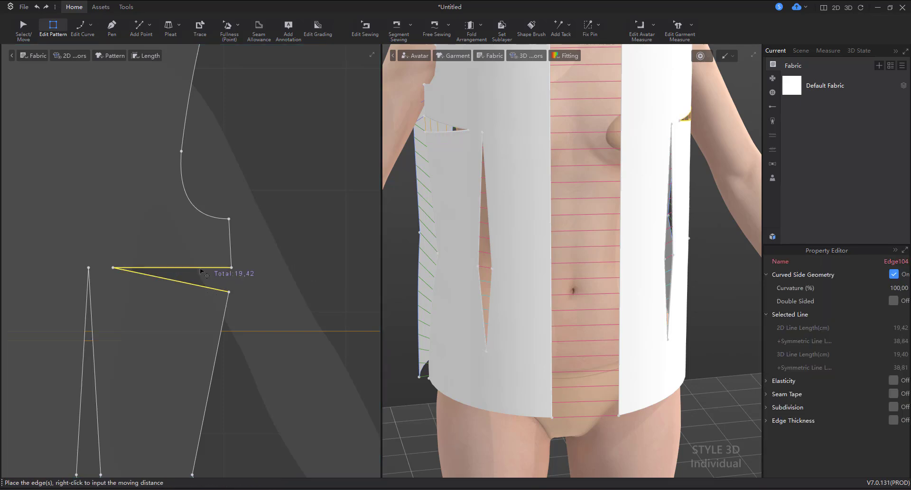
left_click(267, 291)
left_click(209, 268)
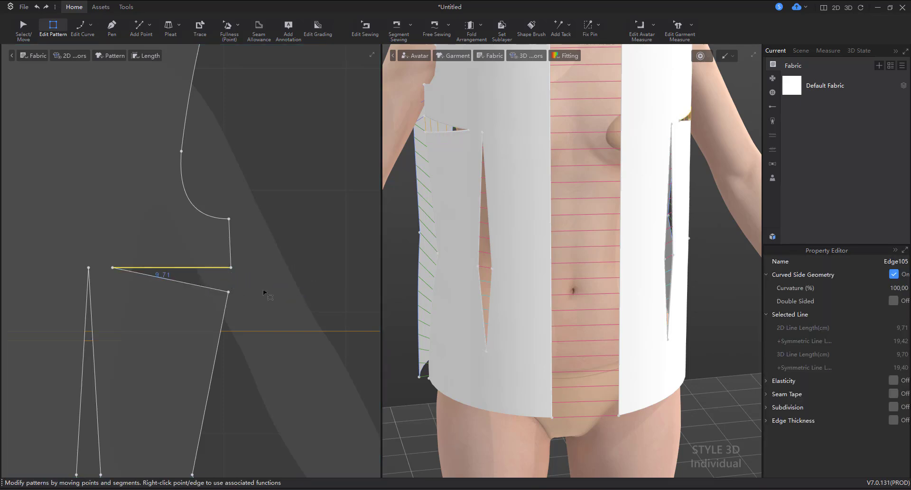
left_click(221, 293)
left_click(276, 284)
- Simulate the sewn bodice on the avatar and pull both front pieces into place near the hem
scroll(276, 283, "down", 5)
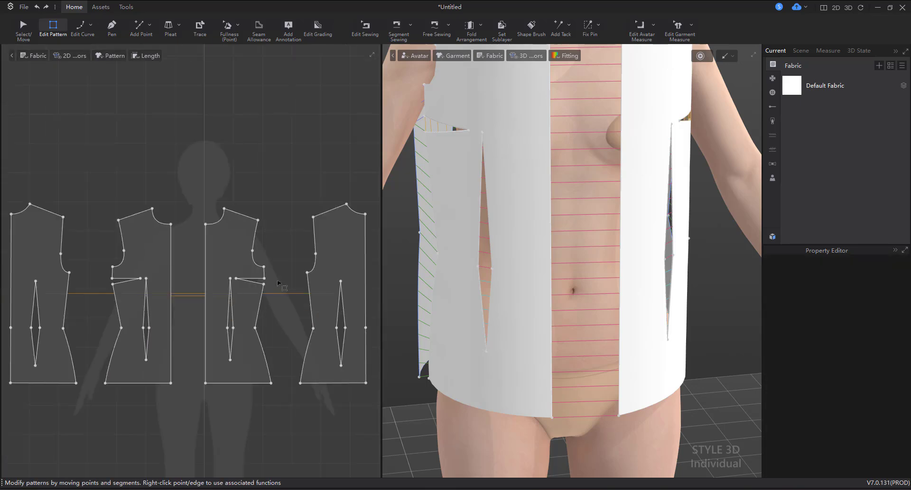
scroll(279, 284, "down", 2)
scroll(457, 270, "down", 5)
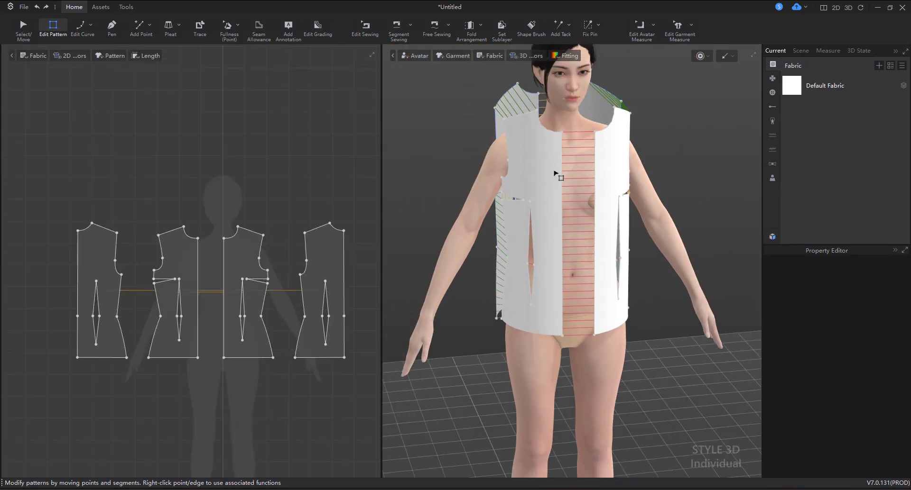
left_click(700, 56)
left_click(603, 306)
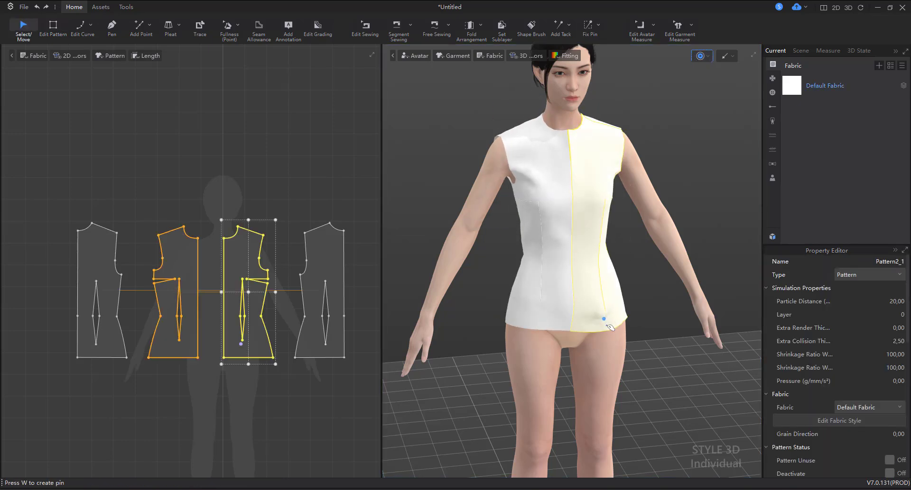
left_click(560, 324)
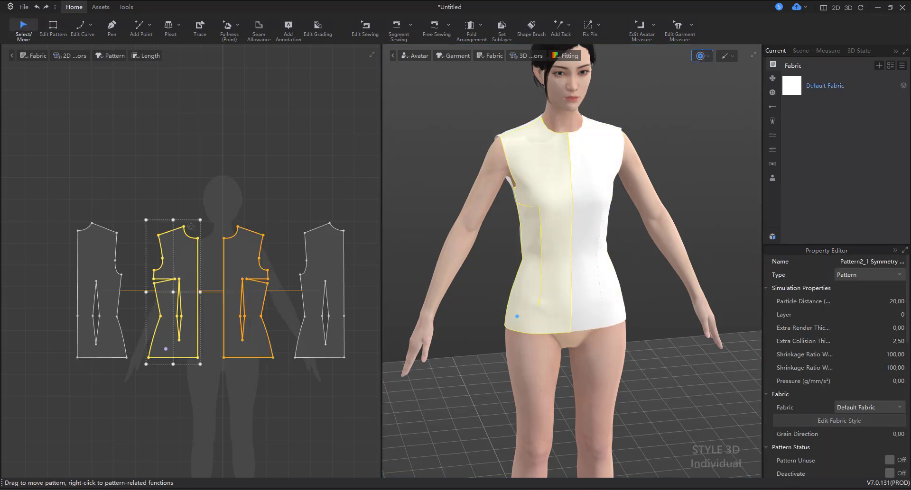
- Select the original draft pattern blocks set apart from the bodice pieces and reset their 3D arrangement
scroll(332, 220, "down", 5)
left_click_drag(133, 145, 234, 264)
scroll(569, 237, "down", 5)
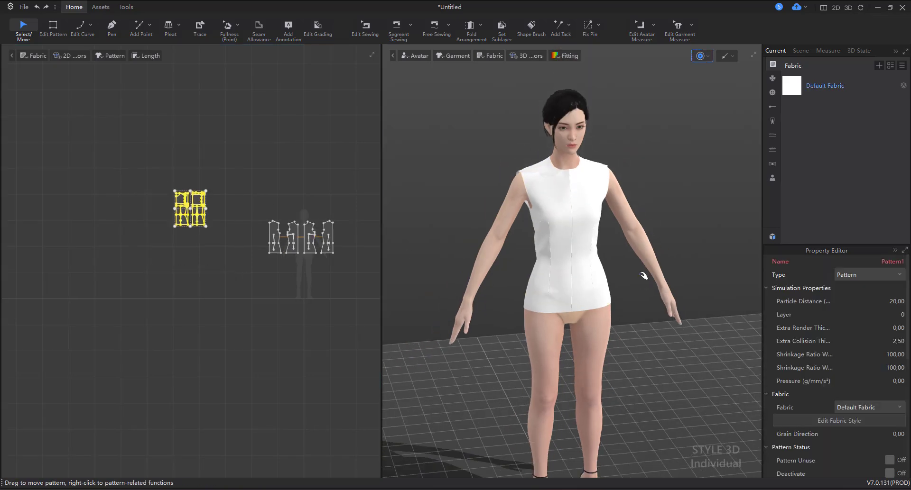
middle_click_drag(732, 214, 560, 298)
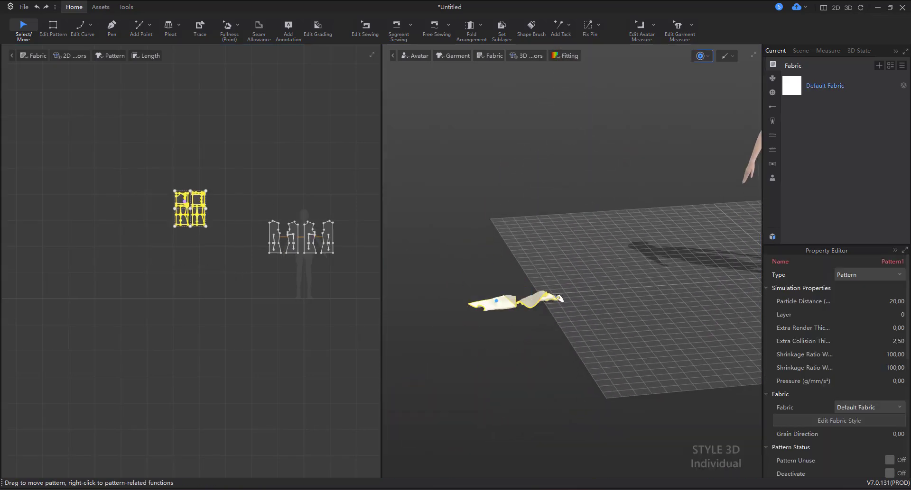
right_click(539, 305)
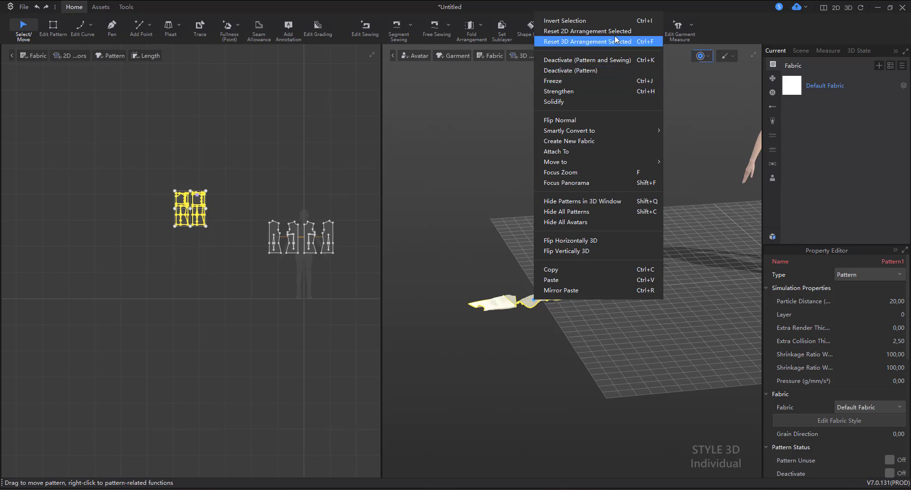
left_click(588, 41)
- Deactivate the selected draft blocks as patterns and bring the avatar back into view
right_click(544, 99)
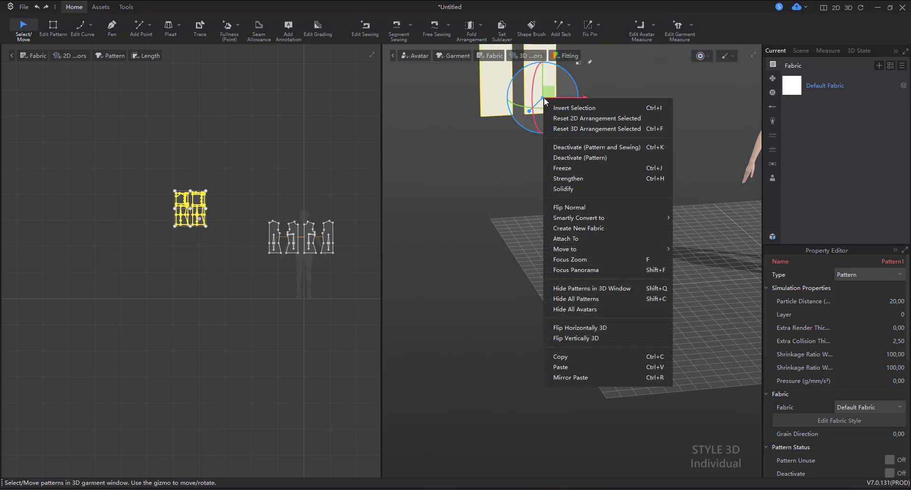
left_click(576, 159)
left_click(583, 168)
middle_click_drag(649, 179, 504, 168)
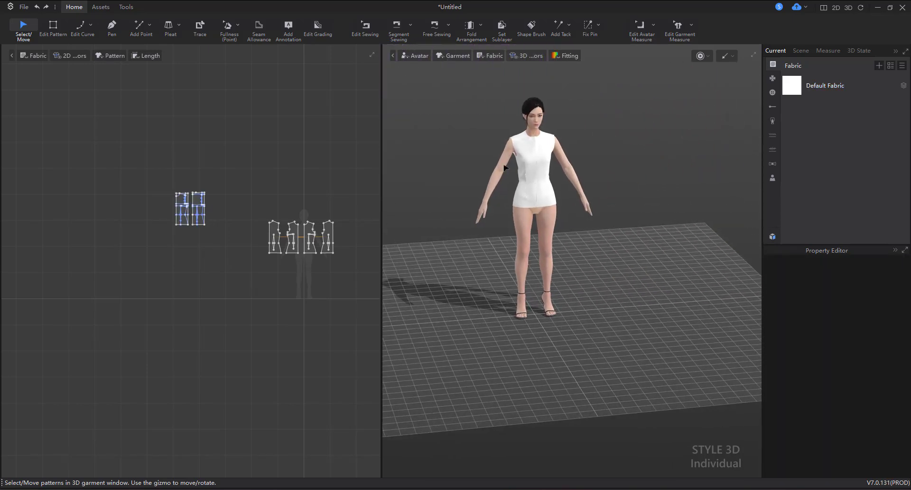
- Resume the simulation and tug the front and back pieces at the shoulder and hem to settle the bodice
key("space")
scroll(508, 255, "up", 10)
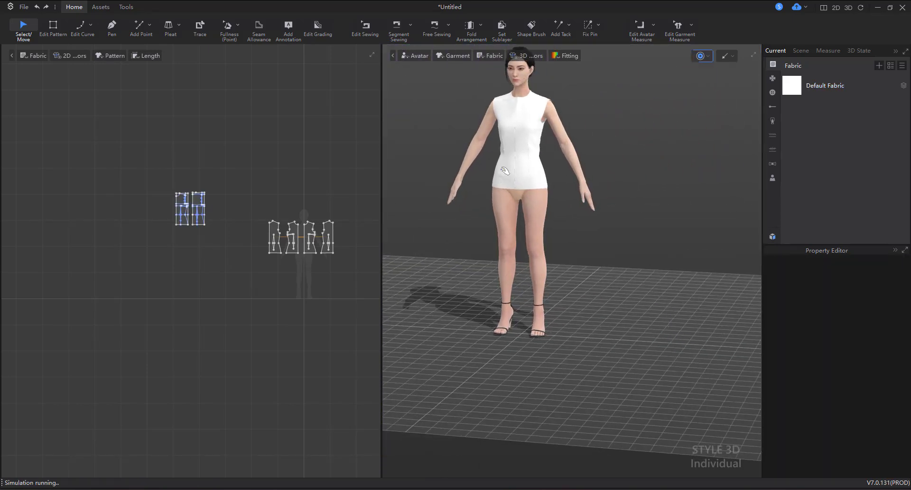
left_click(596, 291)
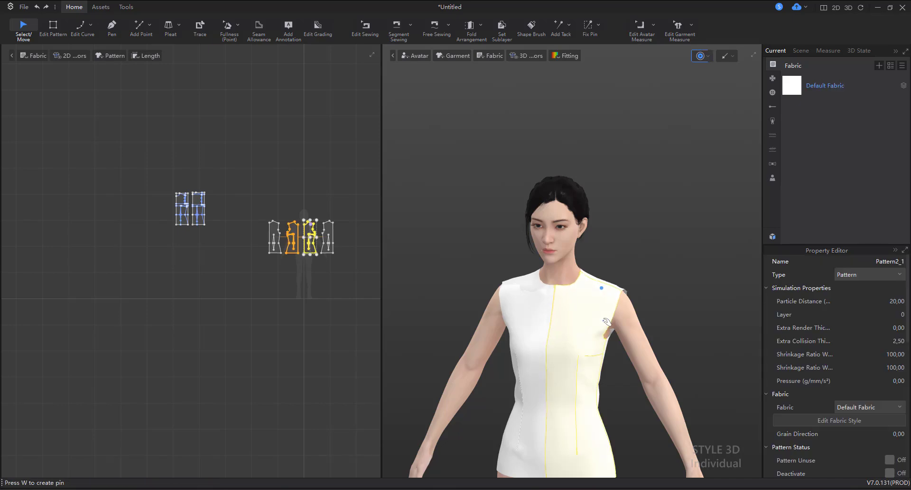
scroll(611, 294, "up", 3)
left_click(507, 361)
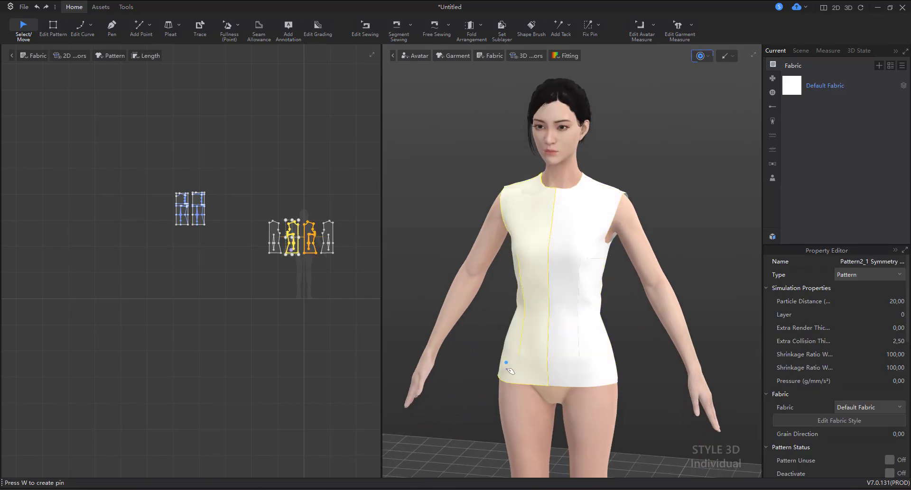
left_click(587, 361)
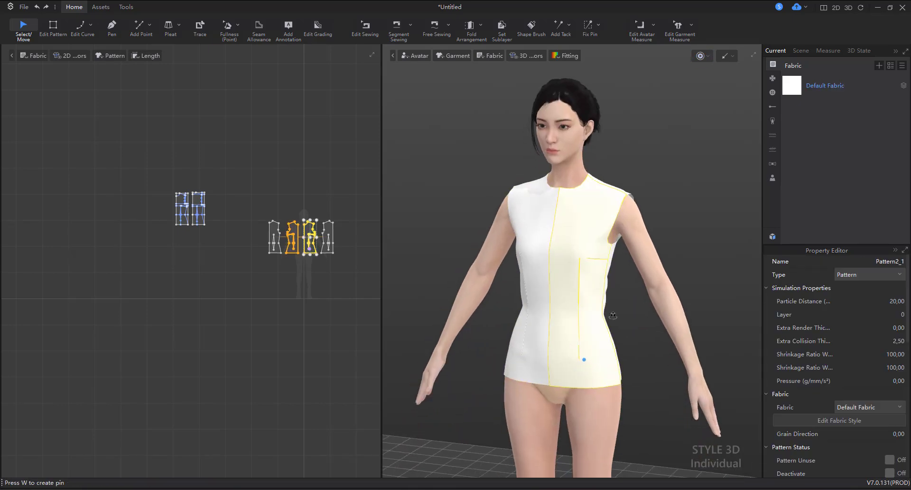
right_click_drag(587, 361, 478, 306)
left_click(619, 364)
left_click(661, 382)
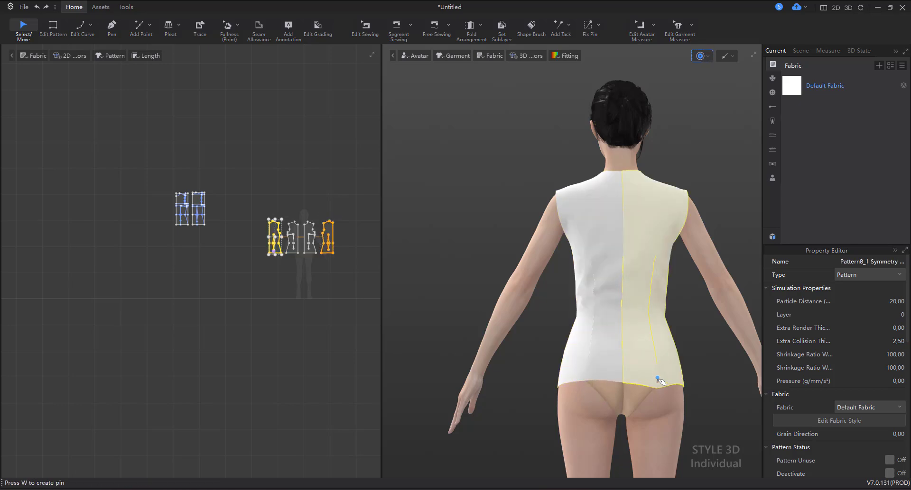
- Display the avatar's measurement lines and pull the back pieces down at the waist and hem
left_click(412, 59)
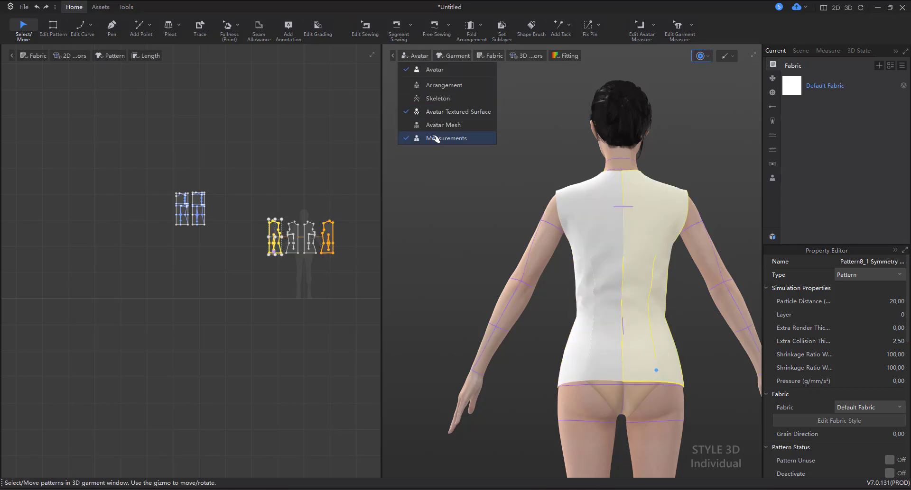
left_click(435, 139)
right_click_drag(555, 252, 626, 315)
left_click(638, 315)
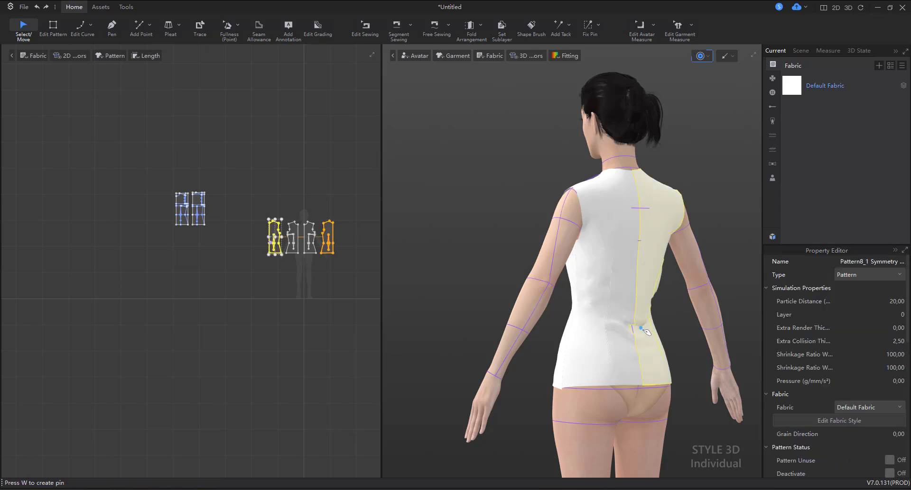
left_click(624, 375)
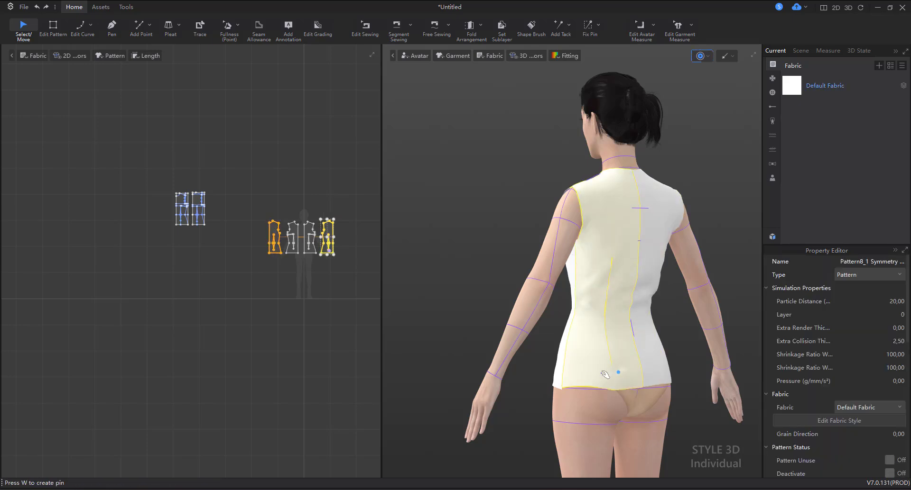
left_click(662, 372)
- Adjust the bodice front on the avatar, pulling the fabric into place around the shoulders and neckline
right_click_drag(662, 372, 588, 323)
left_click(588, 323)
left_click(502, 190)
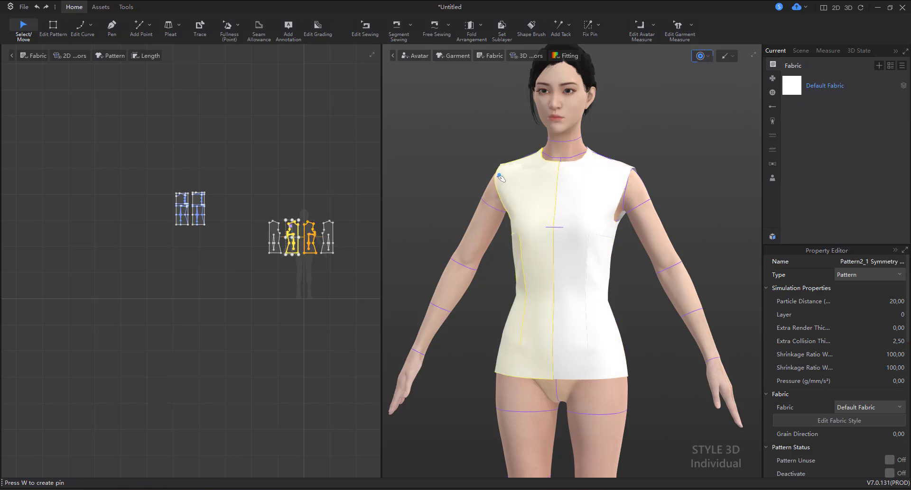
left_click(598, 170)
left_click(641, 142)
- Examine the side seam at the hem and measure the back piece's side edge from waist to hem
right_click_drag(572, 259, 622, 265)
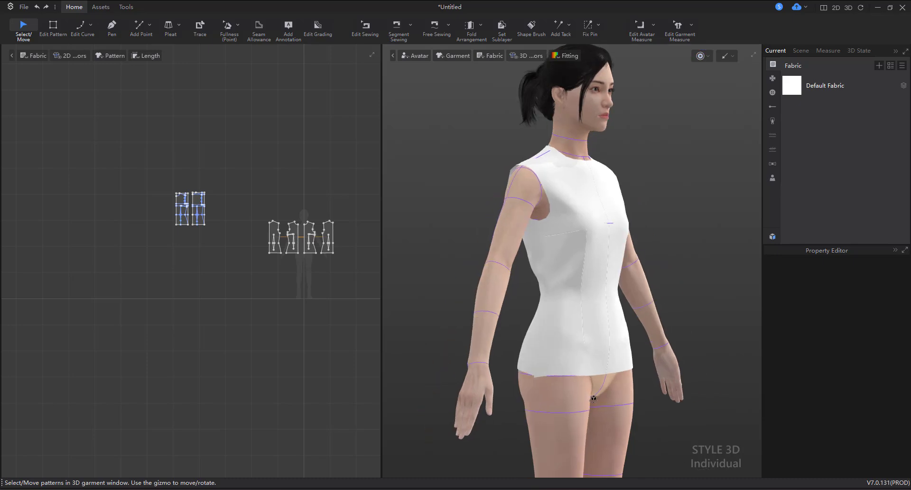
scroll(533, 376, "up", 3)
middle_click_drag(533, 376, 539, 329)
scroll(220, 255, "up", 3)
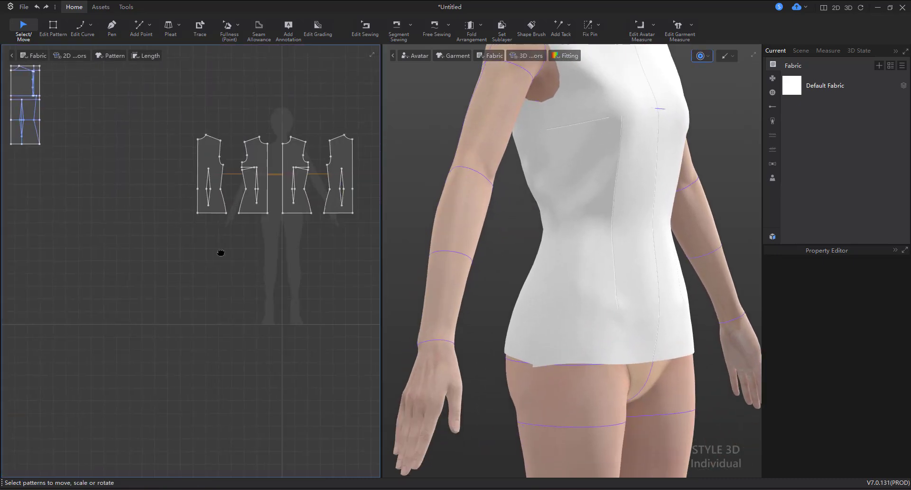
left_click(50, 25)
scroll(271, 193, "up", 4)
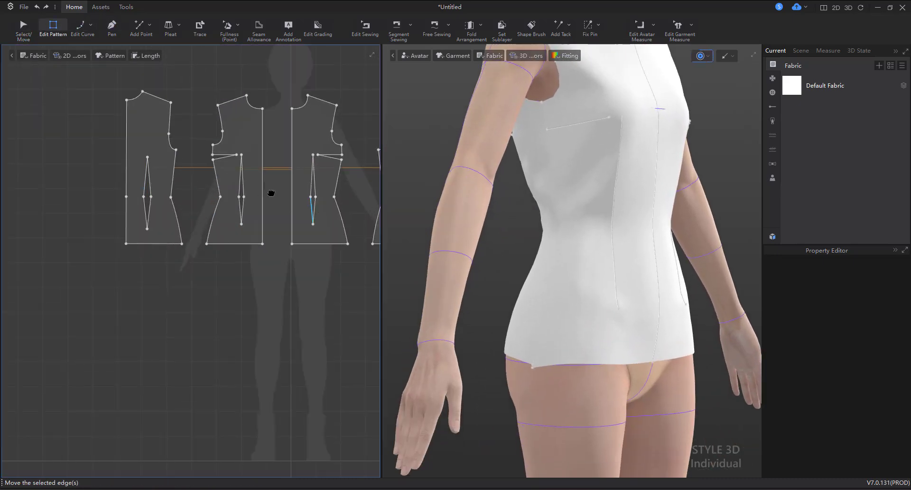
left_click(307, 199)
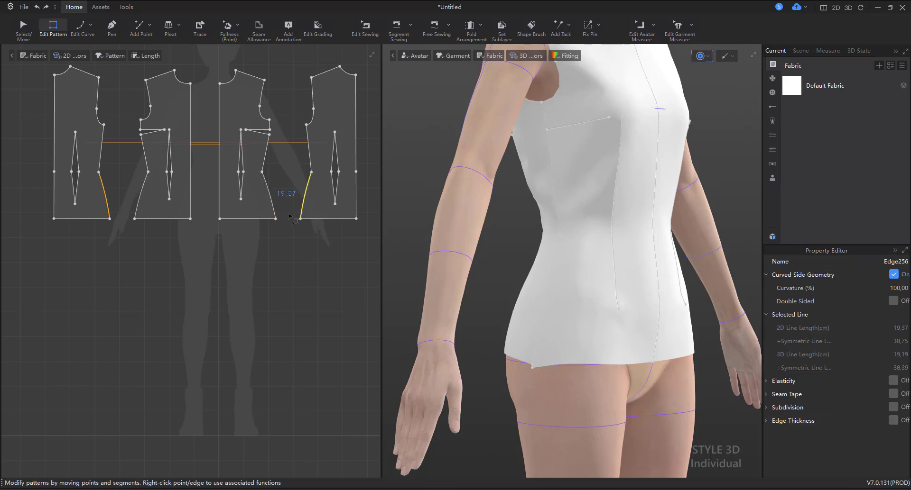
- Change the front piece's waist-to-hem side edge length to 19.37 cm and rerun the simulation
right_click(271, 204)
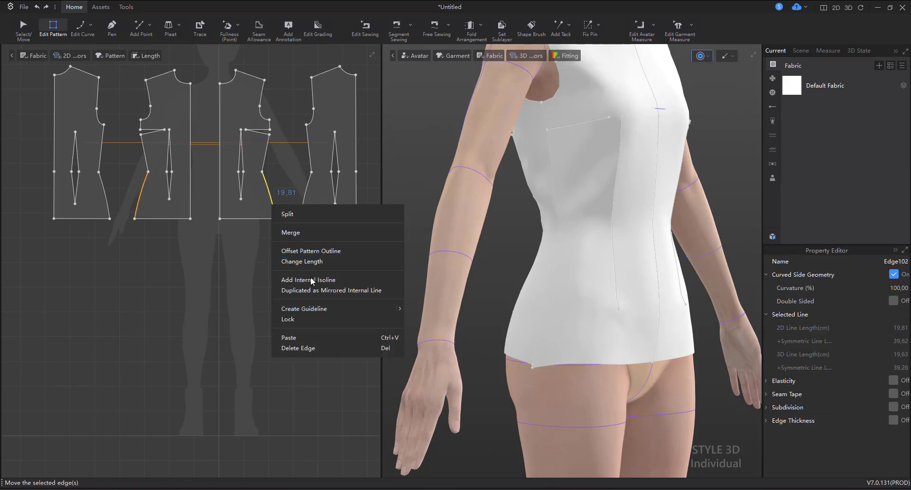
left_click(306, 262)
type("1")
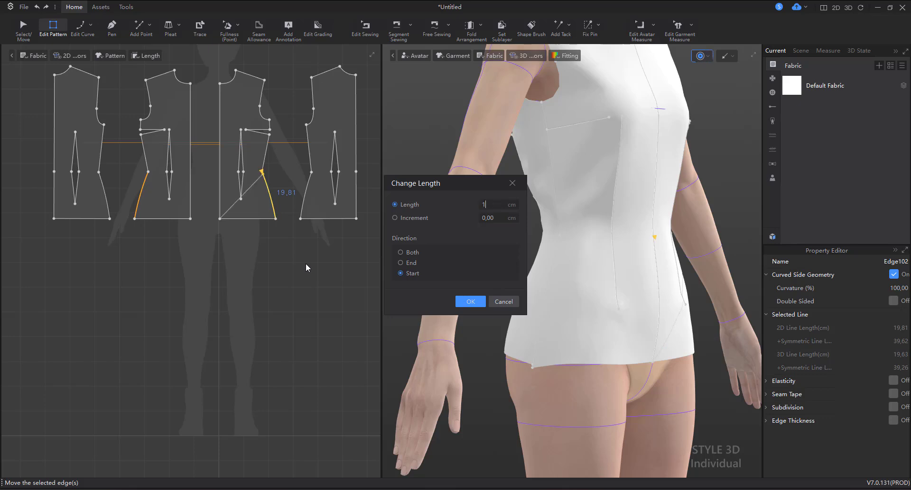
type("9,37")
left_click(468, 302)
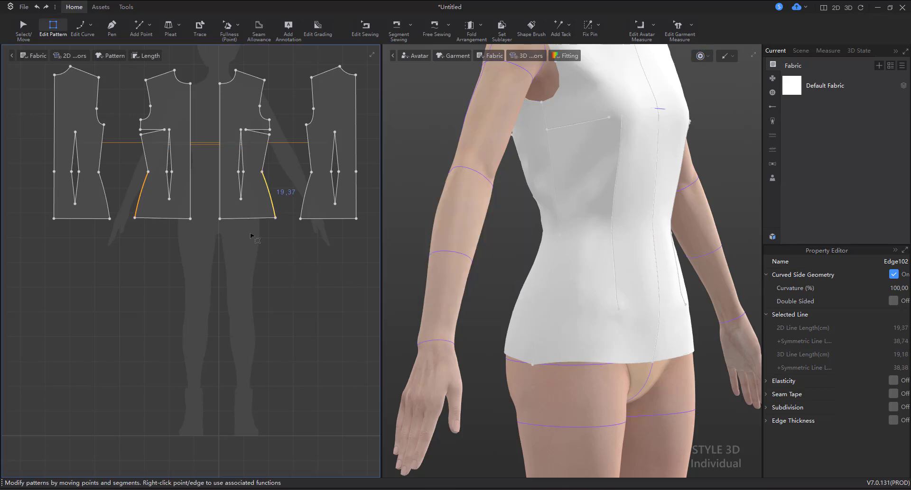
scroll(251, 236, "up", 2)
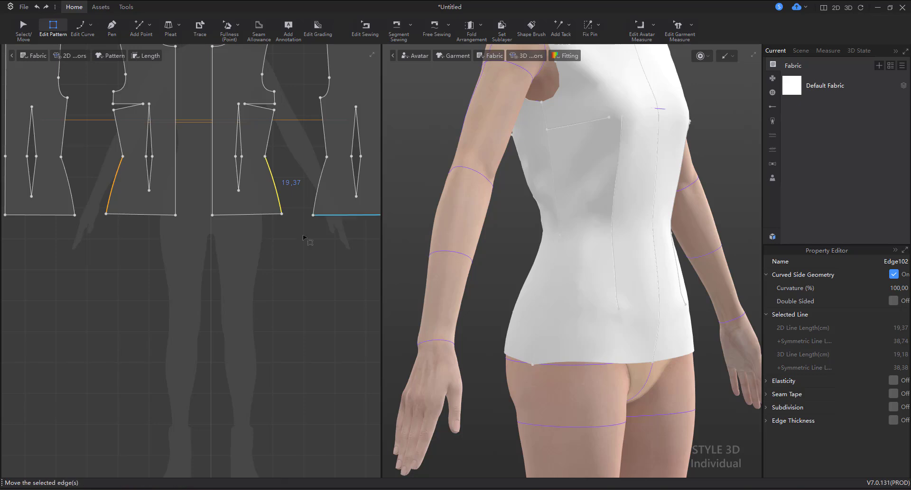
left_click(698, 57)
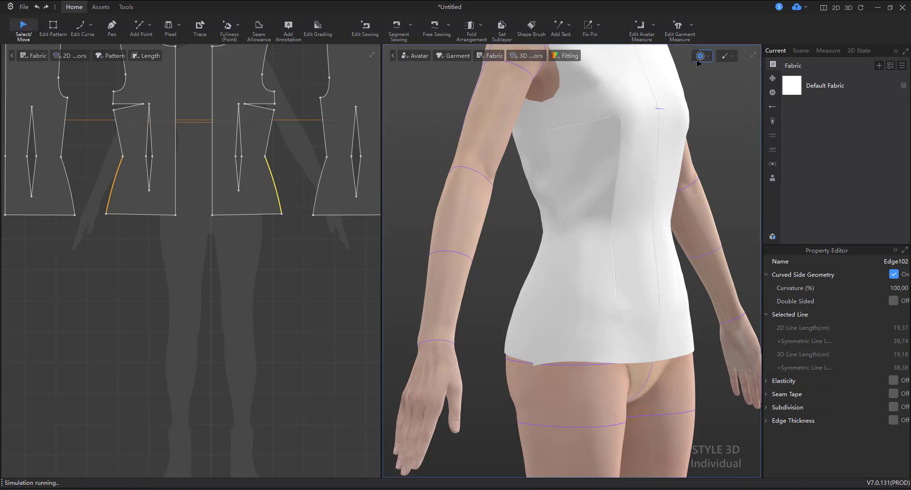
left_click(435, 29)
scroll(247, 201, "up", 6)
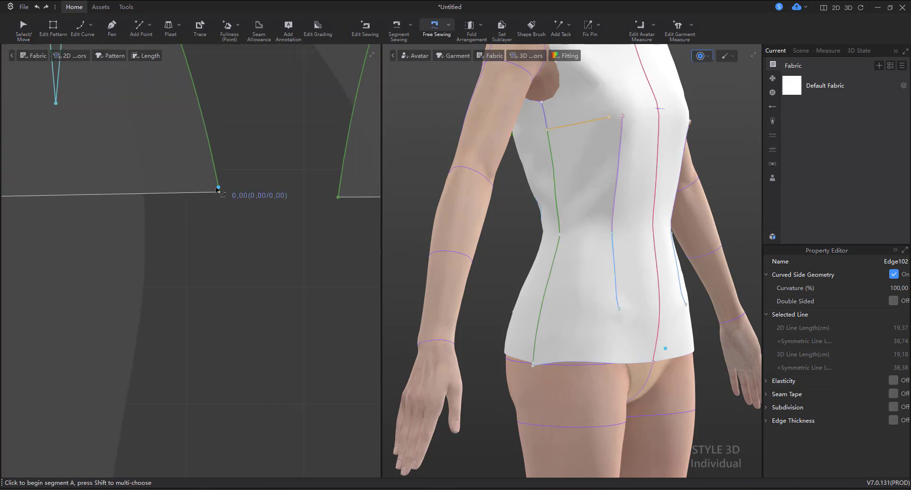
left_click(219, 192)
scroll(219, 191, "up", 3)
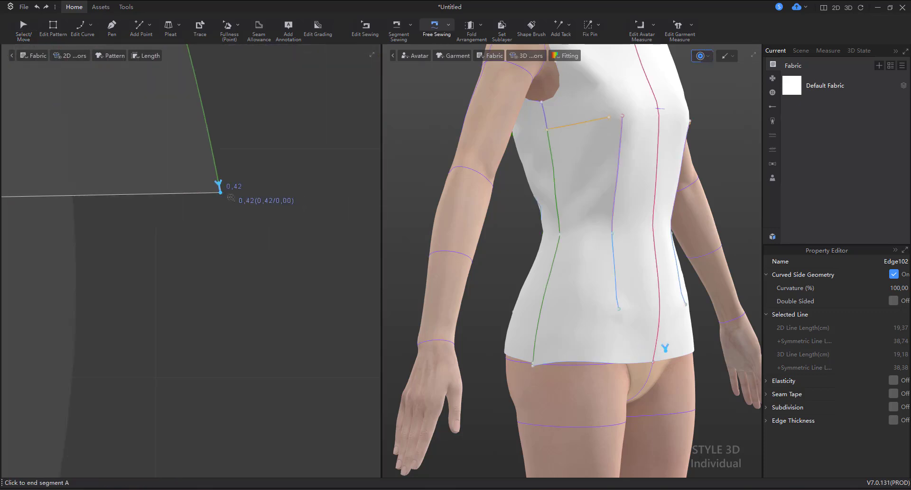
left_click(214, 194)
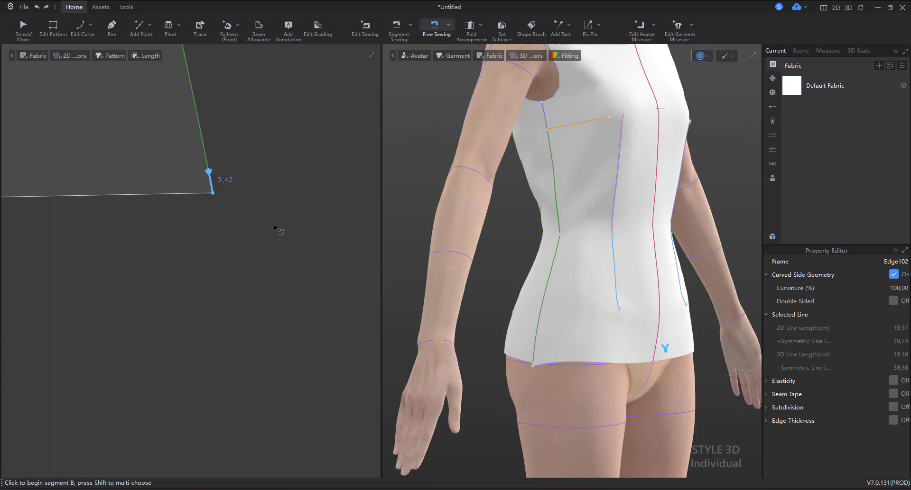
- Extend the front piece's side seam sewing down to its hem corner and rerun the simulation
left_click(366, 28)
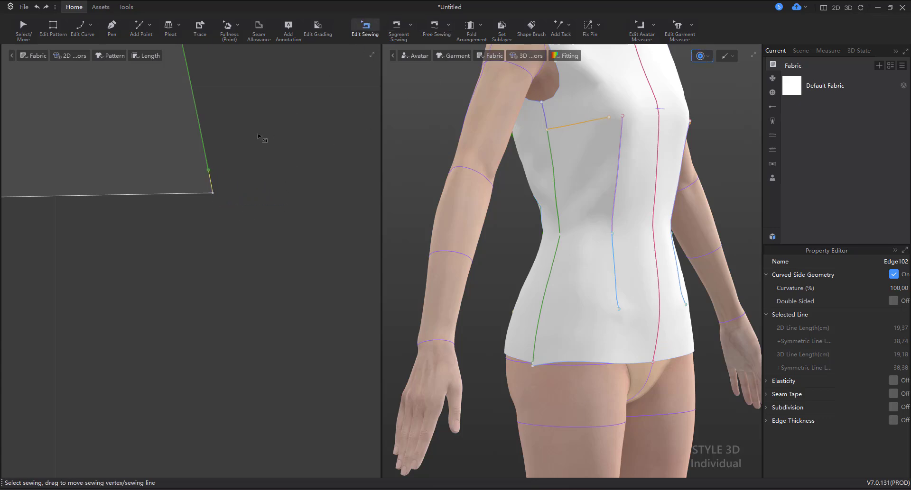
left_click_drag(209, 173, 219, 203)
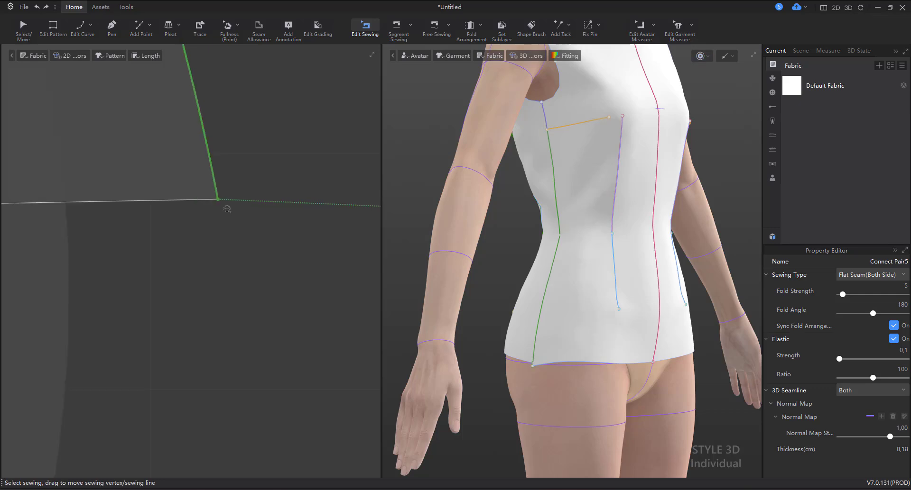
scroll(230, 204, "down", 5)
key("space")
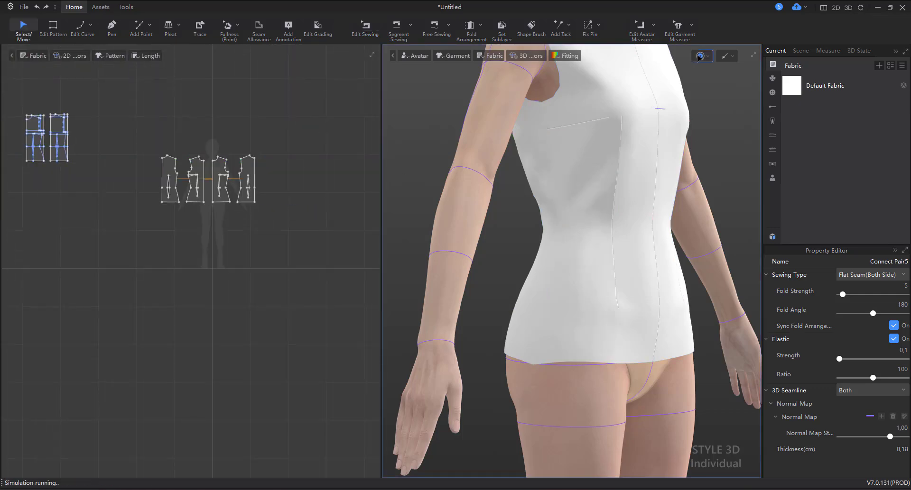
- Move the front piece's side hem corner up by 1 cm
scroll(567, 253, "down", 3)
scroll(237, 209, "up", 4)
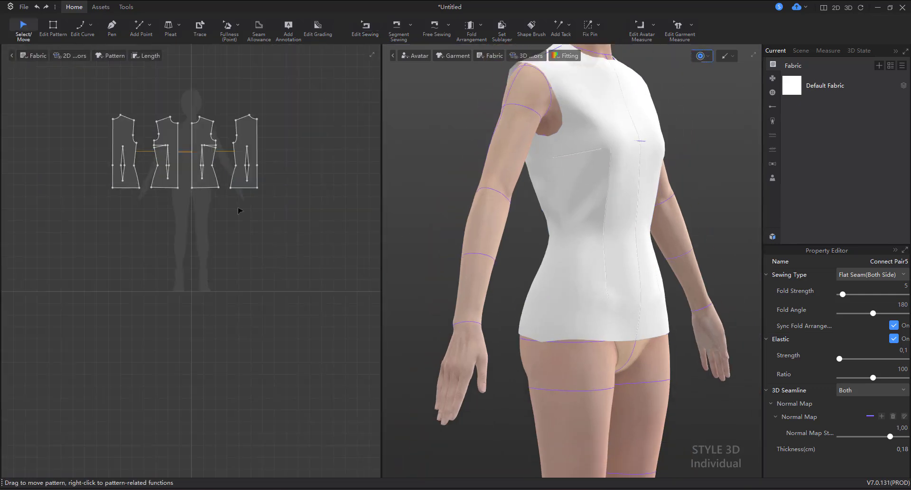
scroll(242, 213, "up", 3)
left_click(53, 29)
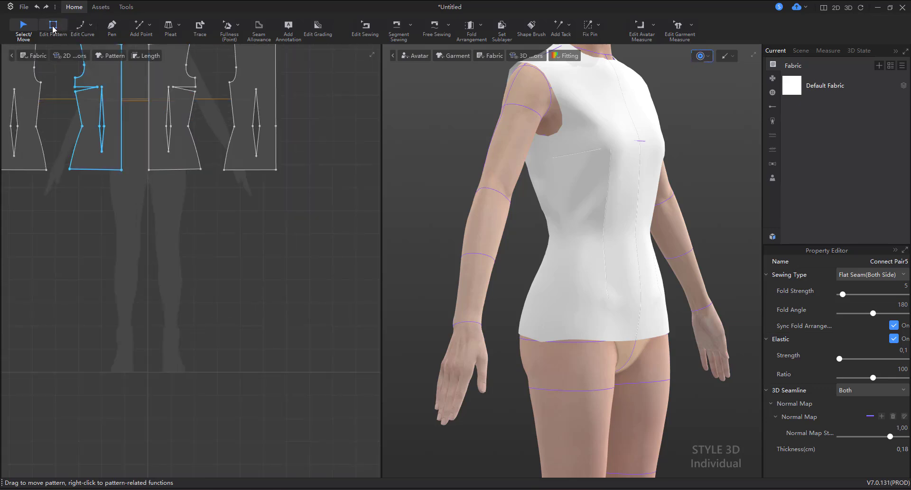
scroll(223, 256, "down", 3)
scroll(238, 261, "up", 4)
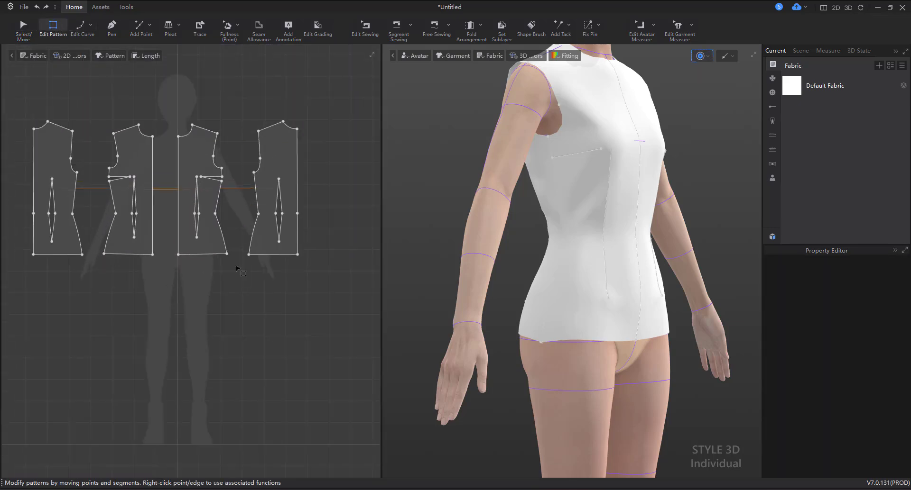
scroll(240, 260, "up", 4)
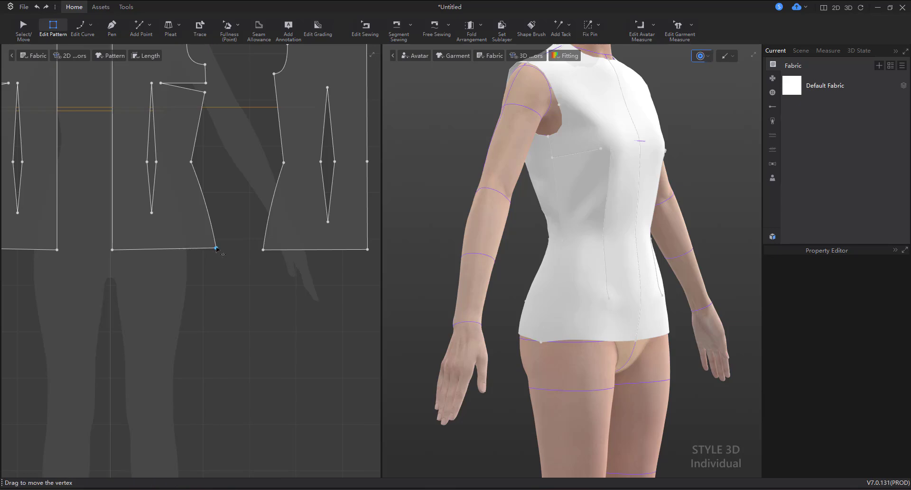
left_click(215, 247)
left_click_drag(216, 247, 224, 250)
right_click(224, 250)
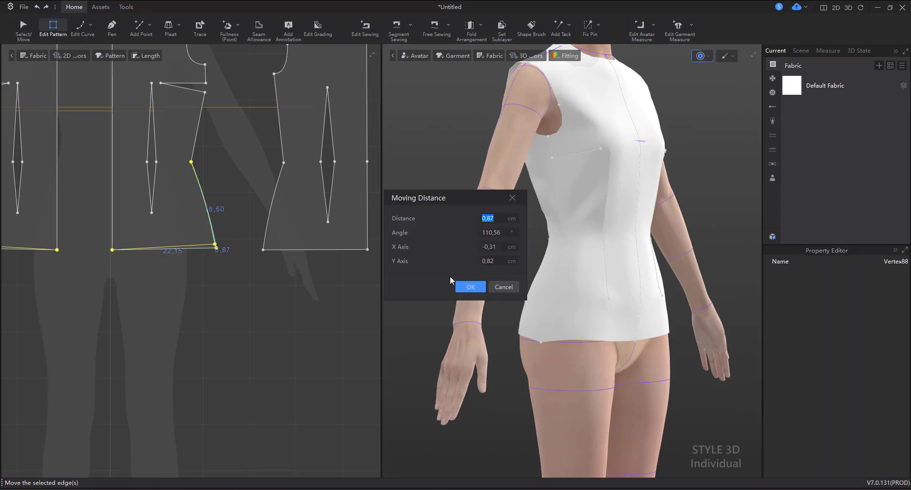
type("1")
left_click(470, 286)
middle_click_drag(274, 265, 235, 277)
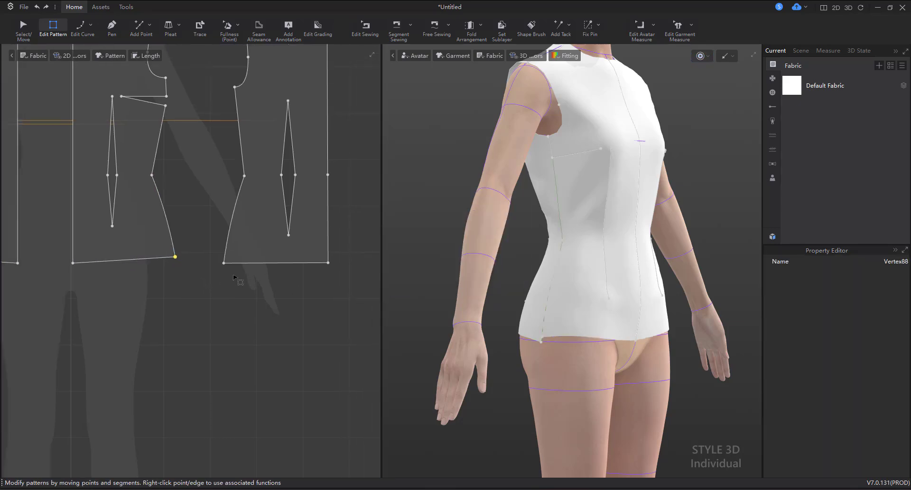
left_click_drag(223, 263, 225, 256)
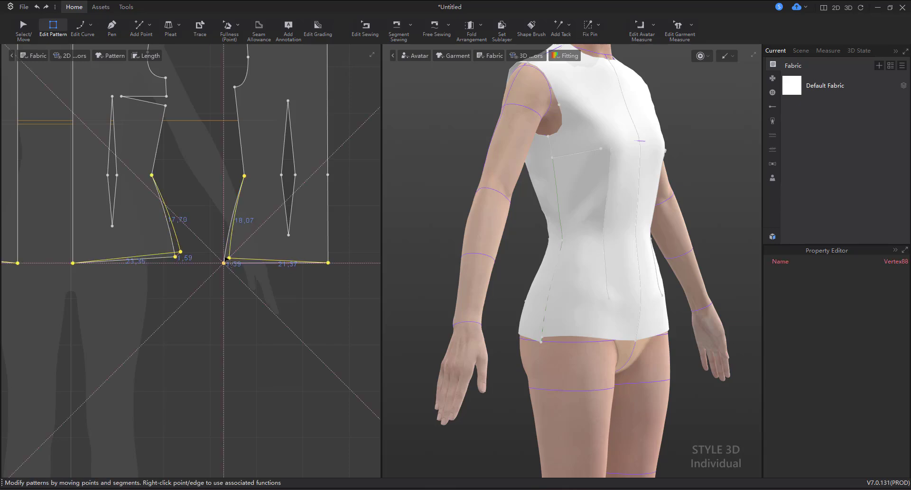
key("ctrl+z")
- Move the back piece's side hem corner up by 1 cm
left_click(212, 295)
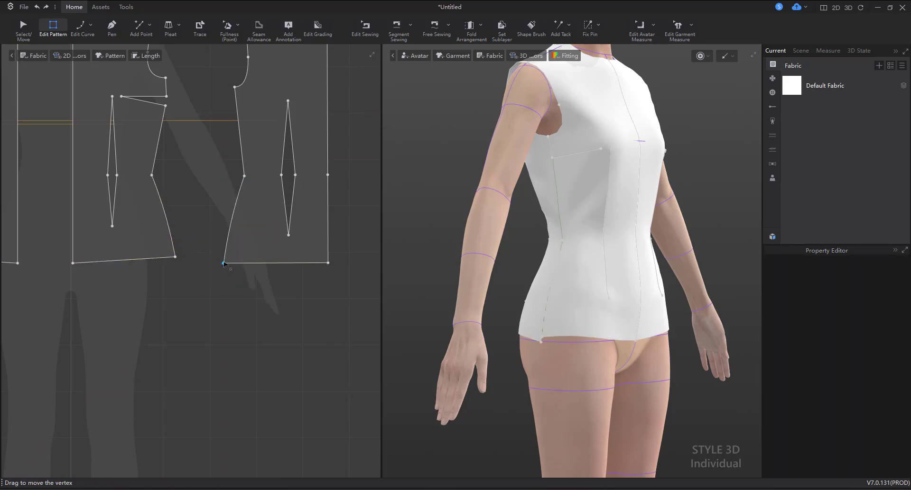
left_click(226, 257)
key("Return")
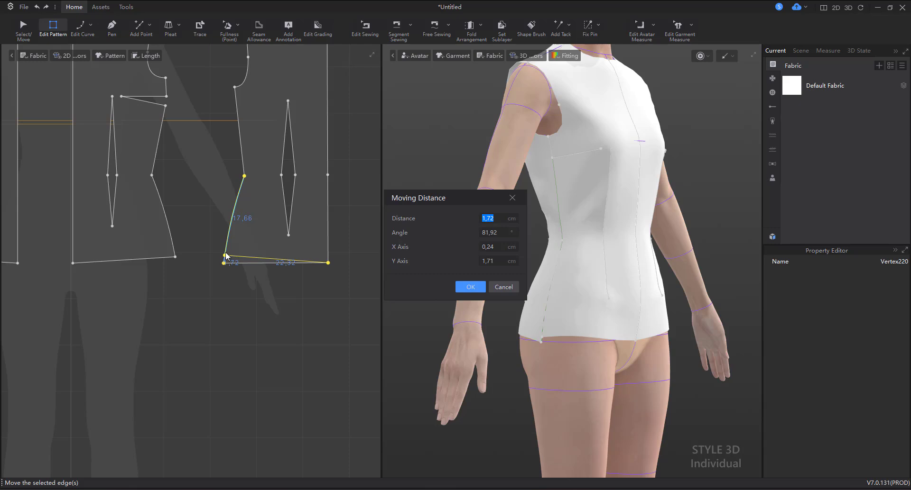
type("1")
left_click(464, 291)
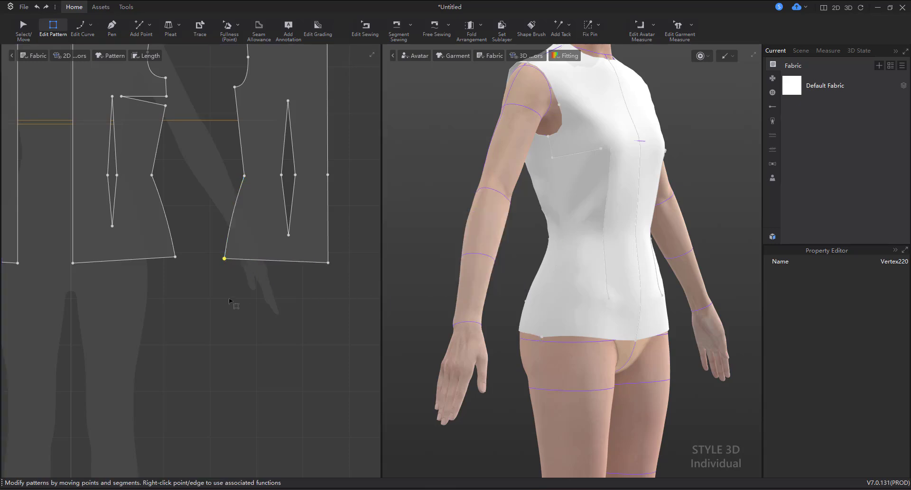
- Curve the hem edges of the front and back pieces gently and rerun the simulation
key("v")
left_click(137, 260)
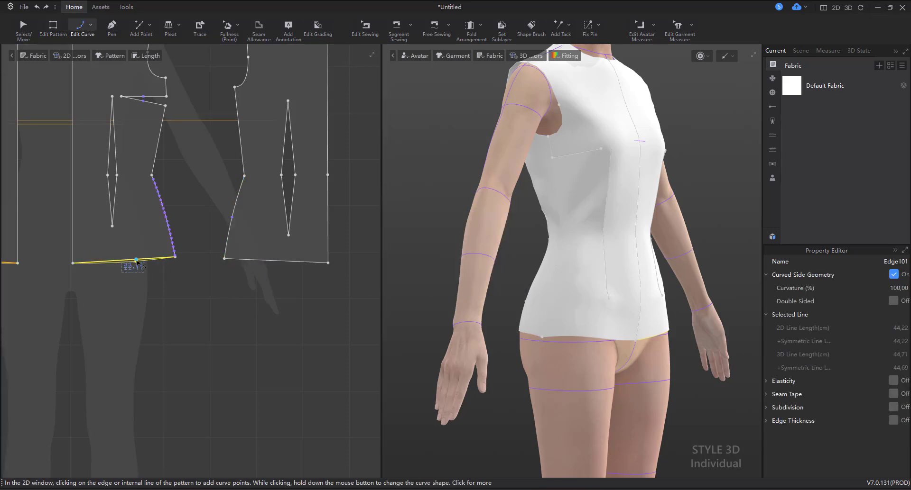
left_click(275, 261)
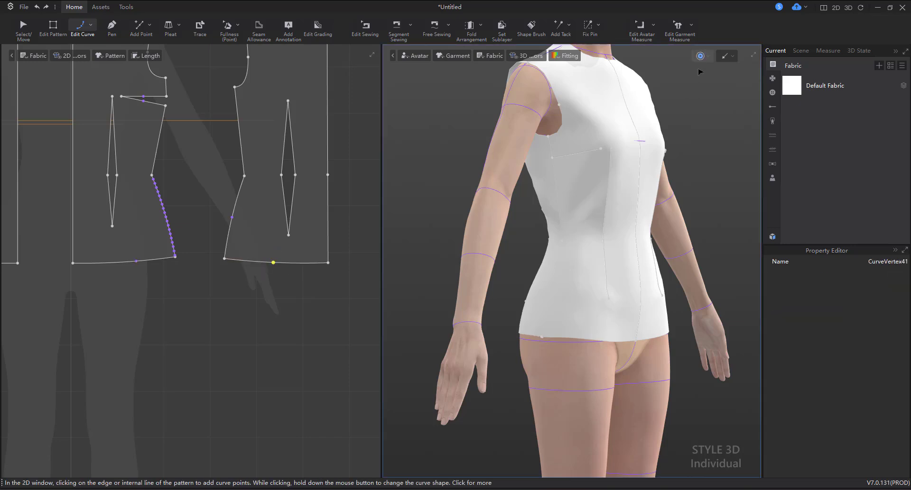
key("space")
- Examine the fit of the simulated bodice on the avatar from the front and review the four pattern pieces
scroll(632, 264, "up", 3)
right_click_drag(632, 264, 593, 232)
scroll(588, 286, "down", 4)
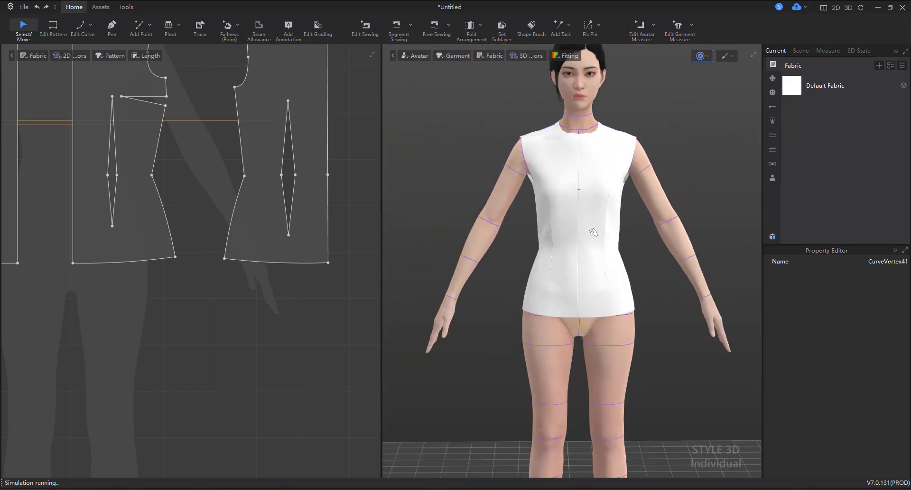
left_click(595, 297)
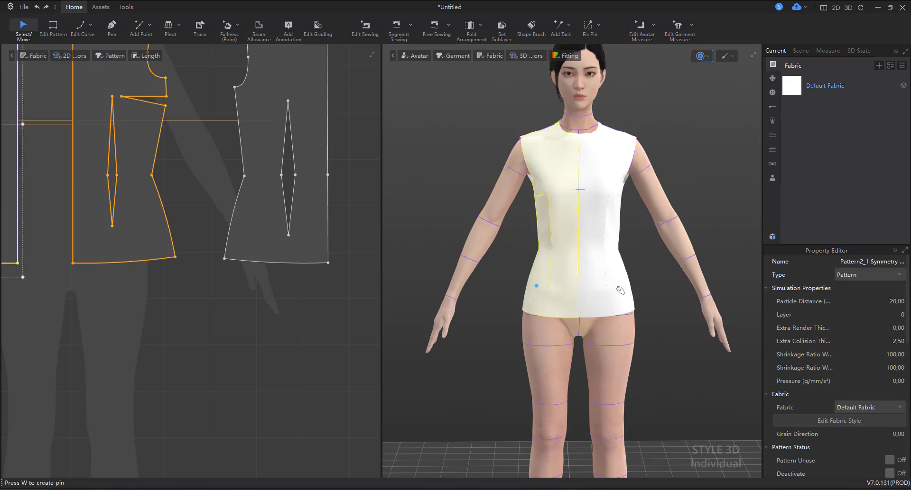
left_click(659, 264)
scroll(214, 199, "down", 4)
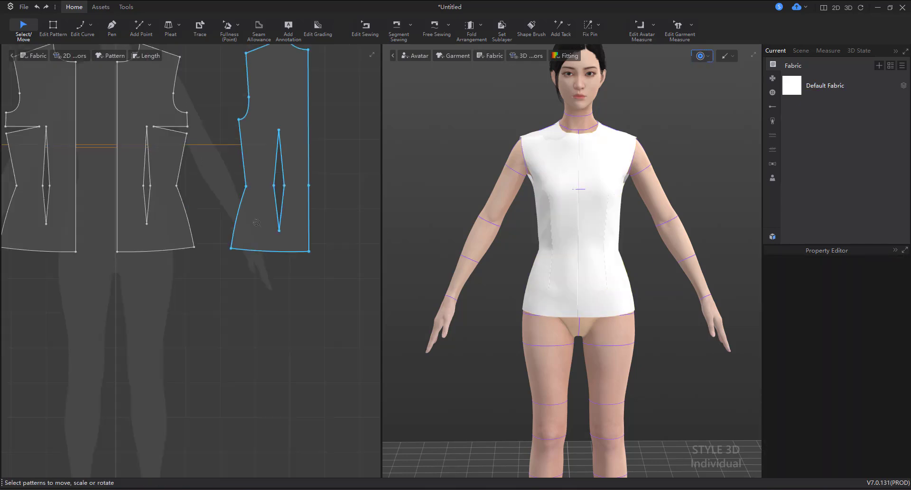
middle_click_drag(209, 218, 270, 257)
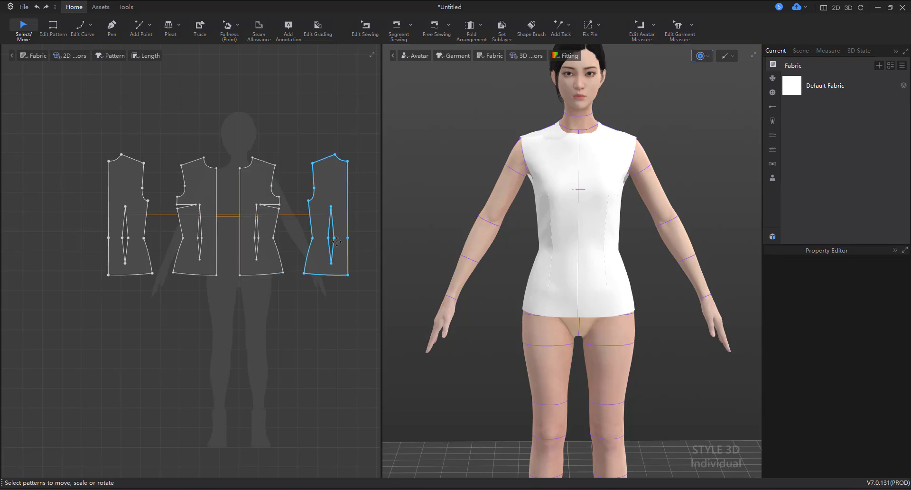
scroll(337, 242, "up", 1)
right_click_drag(590, 325, 530, 311)
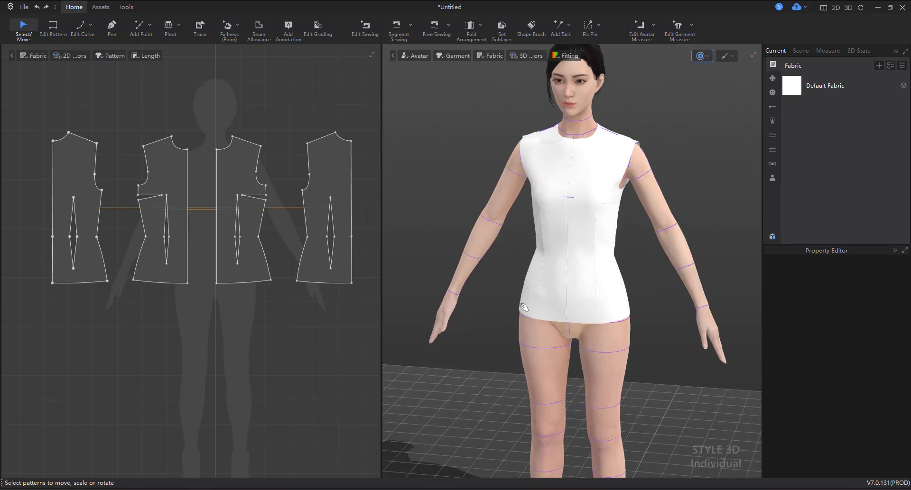
- Hide the avatar's measurement lines and pull the back piece's fabric into place around the shoulder and armhole
left_click(415, 55)
scroll(553, 200, "up", 5)
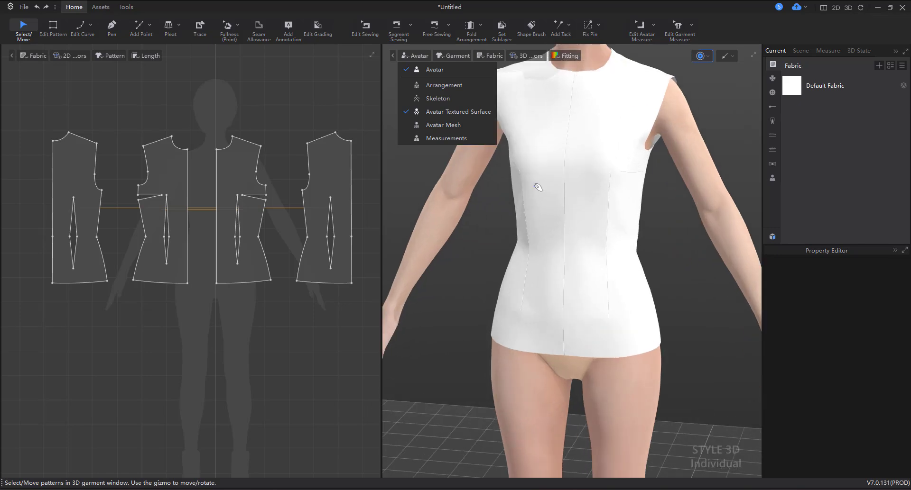
right_click_drag(545, 184, 604, 244)
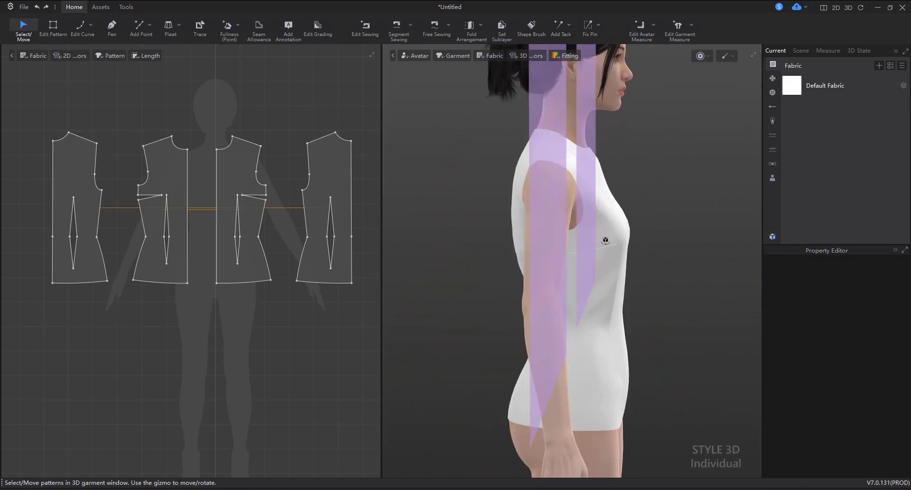
scroll(588, 204, "up", 5)
left_click(504, 144)
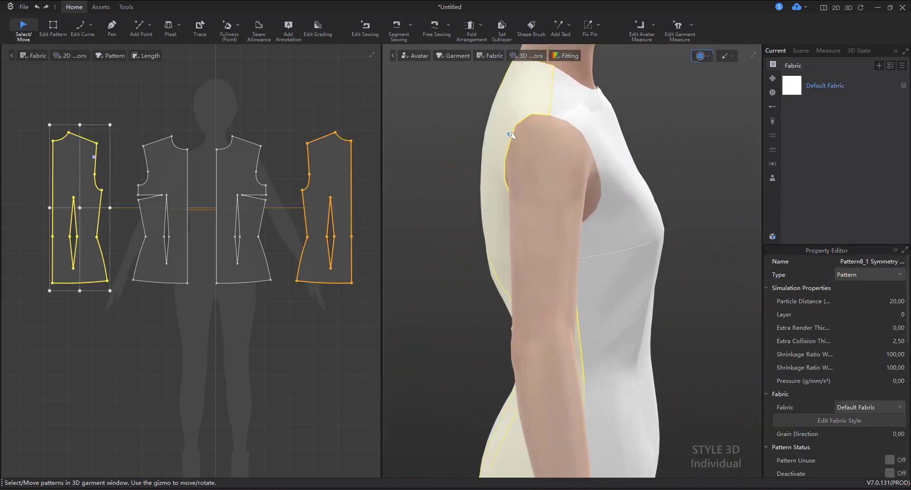
right_click_drag(510, 128, 525, 122)
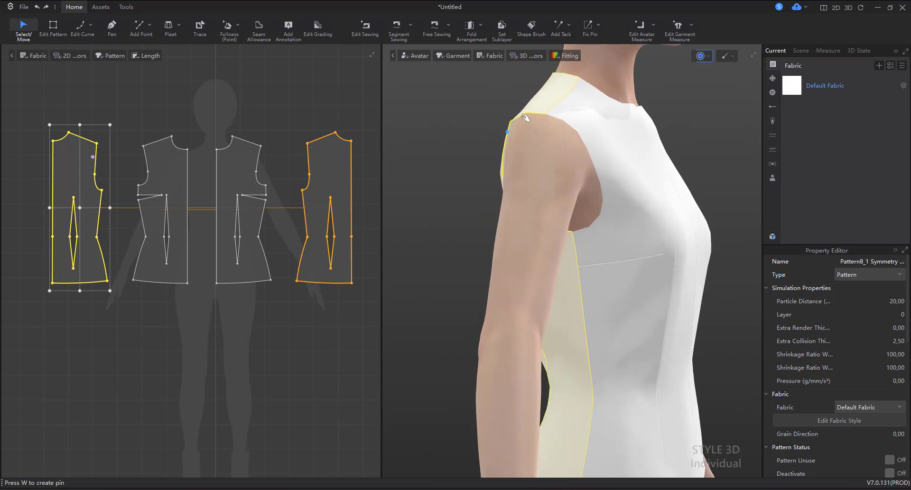
left_click(526, 126)
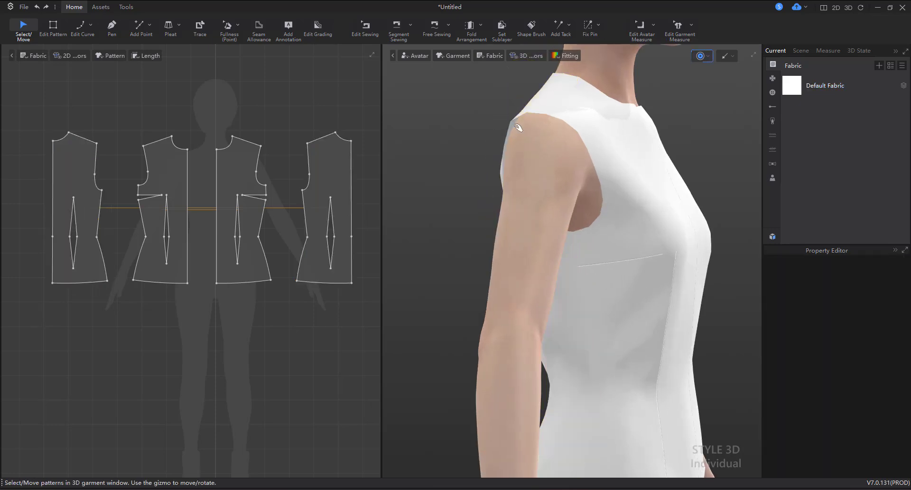
left_click_drag(513, 120, 516, 140)
left_click(485, 132)
right_click_drag(485, 132, 763, 153)
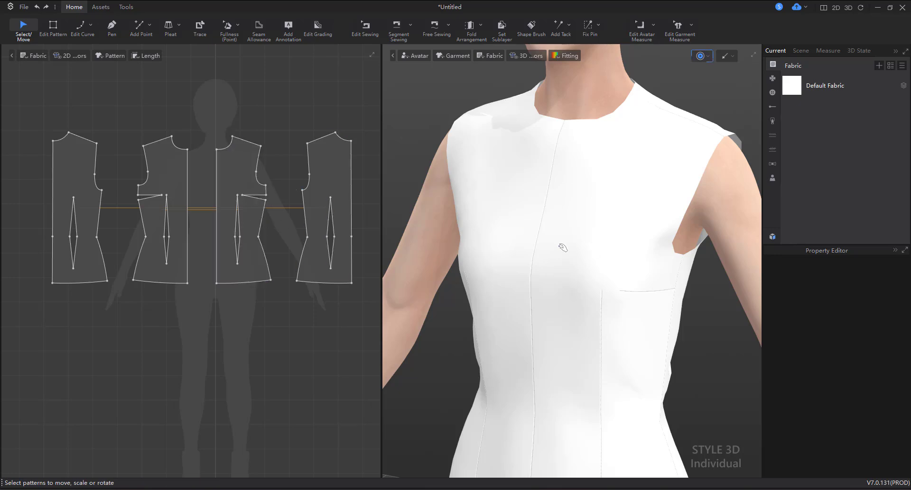
- Pull the front pieces into place on the avatar around the neckline and shoulder
scroll(559, 252, "down", 3)
left_click(622, 171)
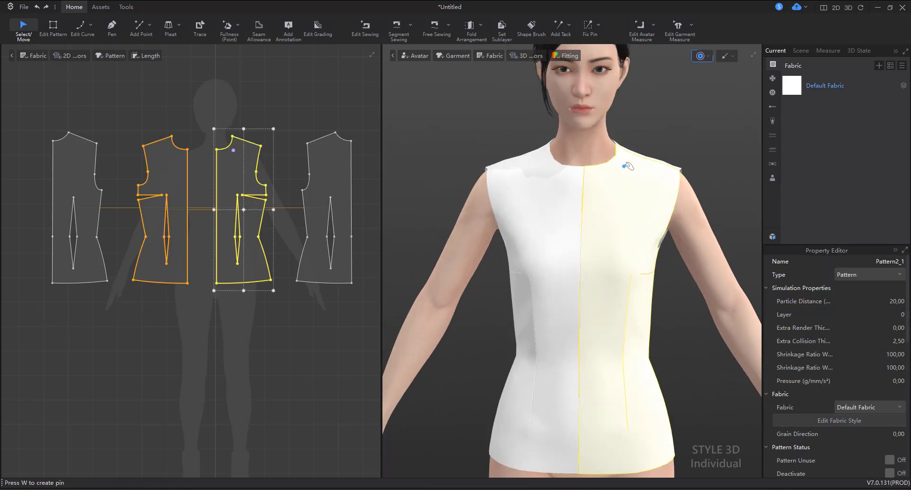
right_click_drag(622, 170, 583, 175)
left_click(582, 169)
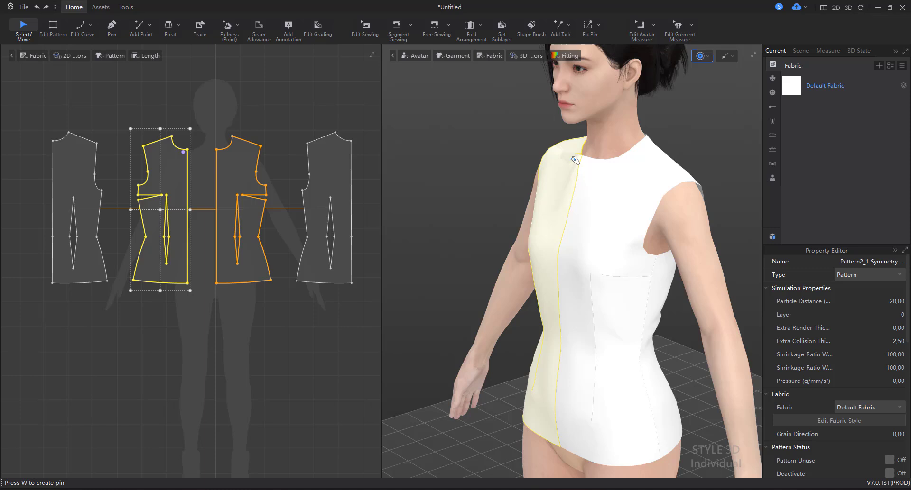
left_click(606, 168)
left_click(451, 143)
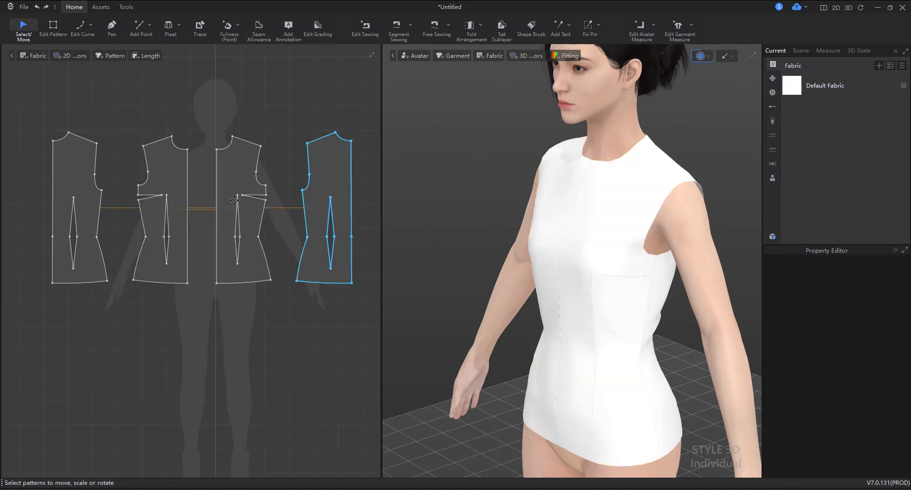
scroll(265, 191, "up", 2)
scroll(264, 192, "up", 1)
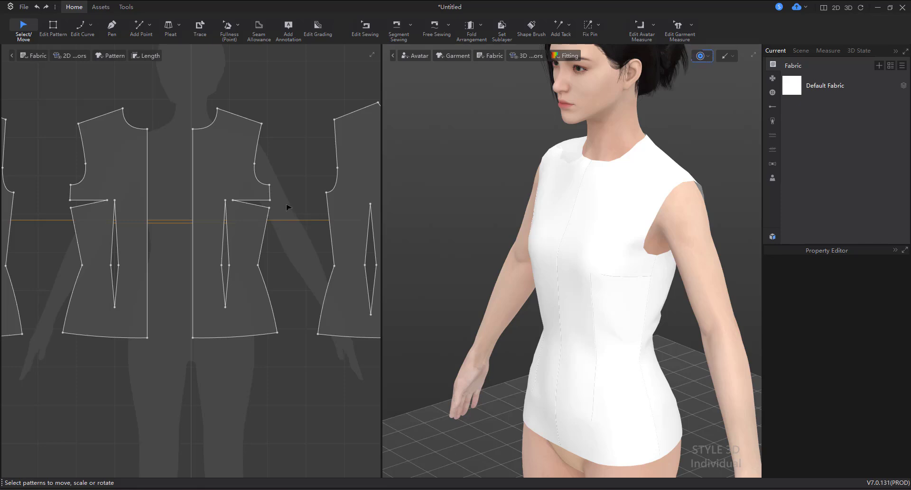
scroll(225, 228, "down", 4)
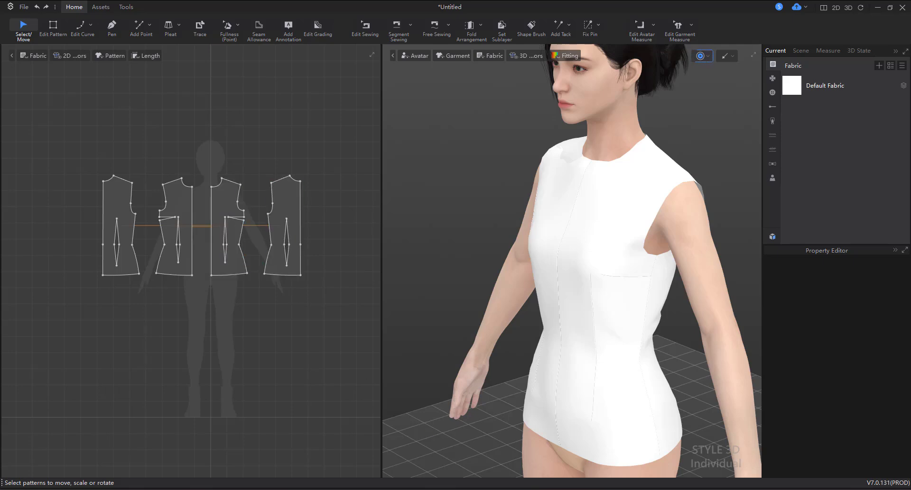
- Switch to the browser and show the Modelagem Industrial Feminina PDF with the bodice drafting instructions
key("alt+Tab")
left_click(75, 10)
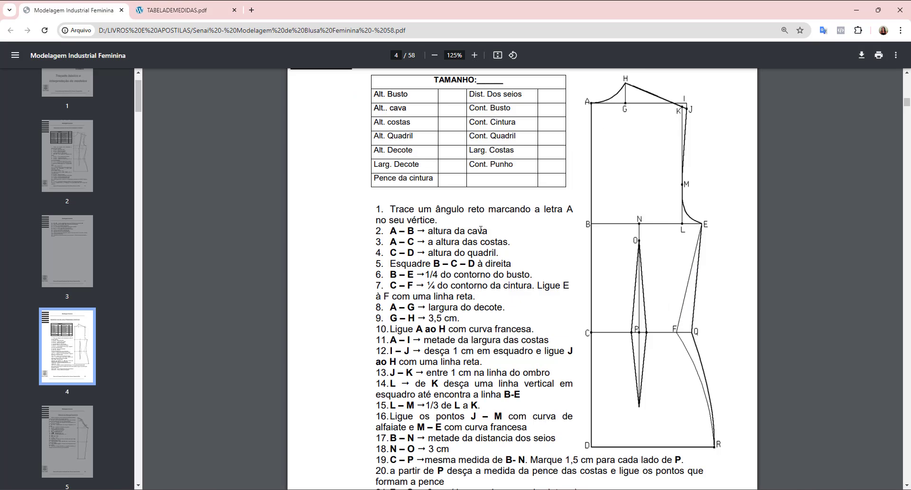
- View the TABELADEMEDIDAS.pdf measurement table and return to the blog's search results page for TABELA DE MEDIDAS
left_click(186, 13)
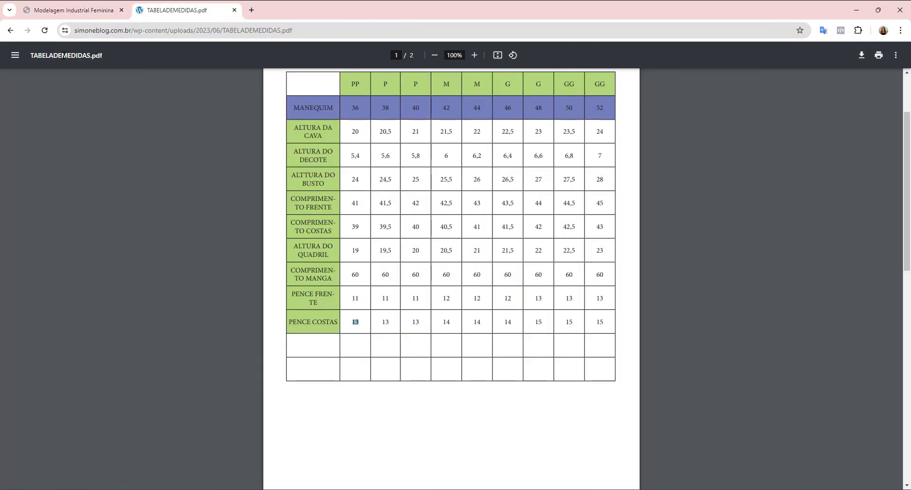
left_click(11, 31)
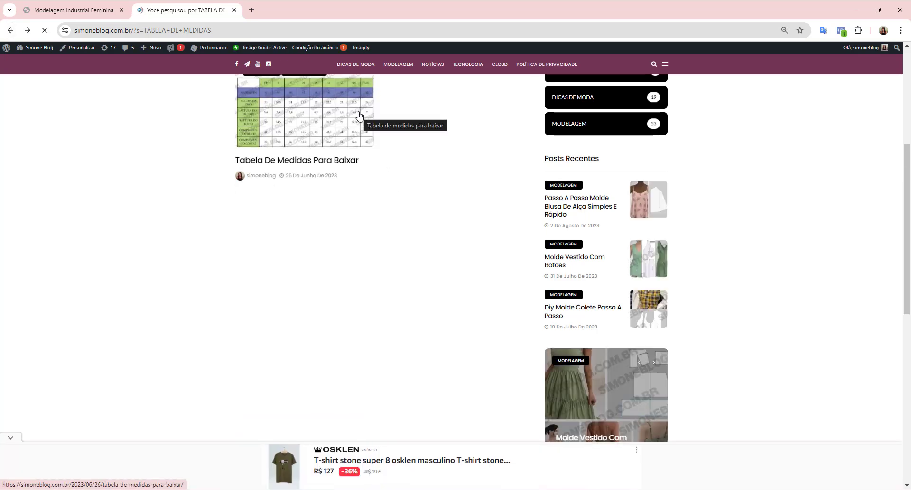
scroll(327, 208, "up", 4)
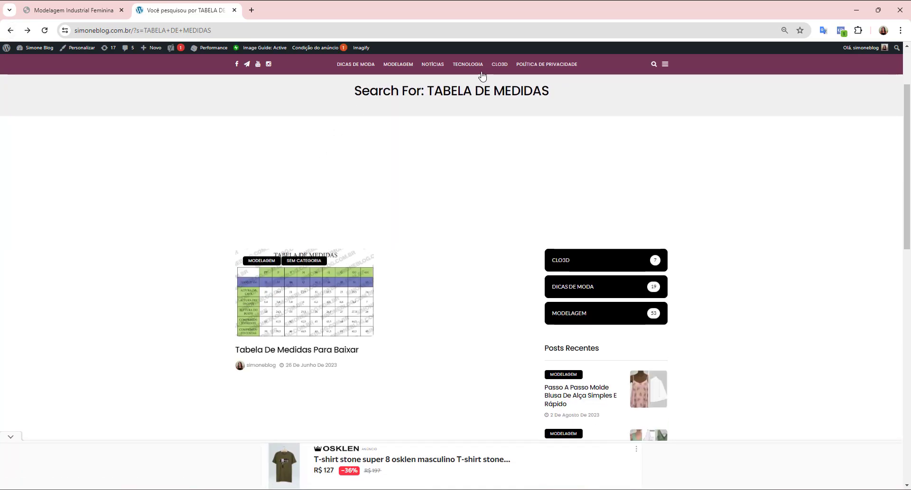
- Browse the pattern posts in the blog's Modelagem category, dismissing the advert, and switch back to the bodice project in Style3D
left_click(407, 70)
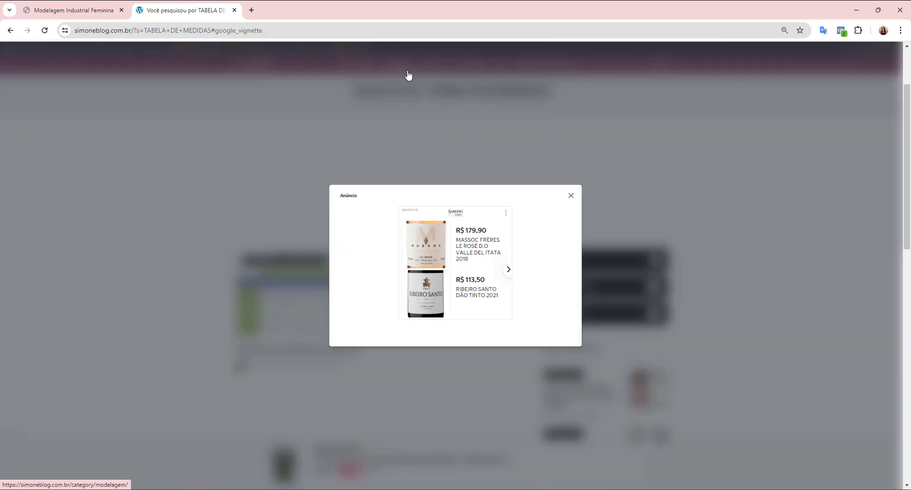
left_click(572, 197)
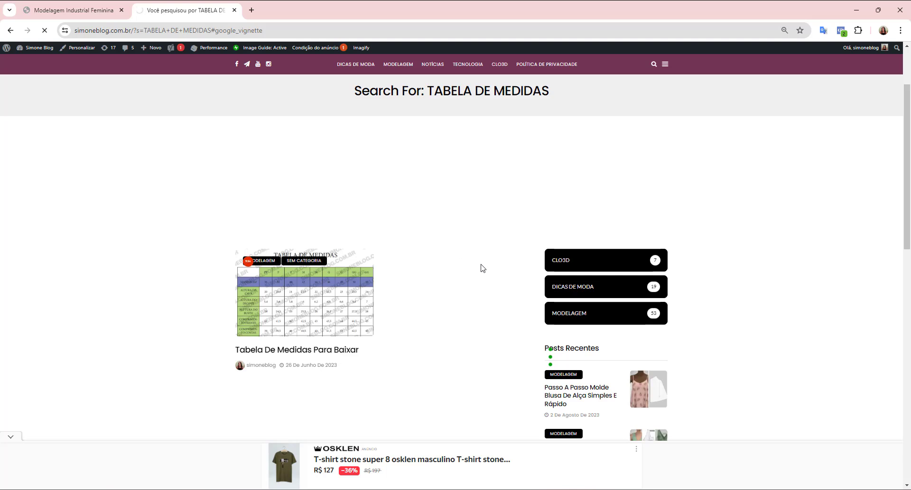
scroll(385, 262, "down", 7)
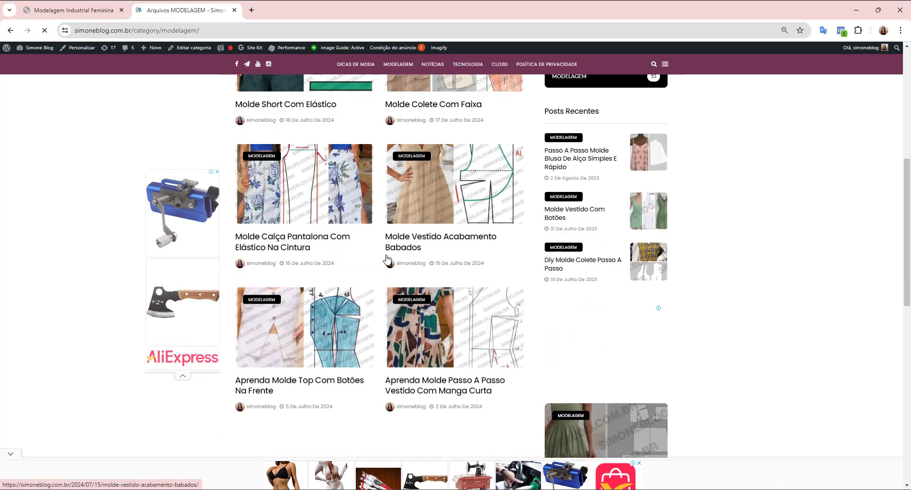
scroll(385, 260, "down", 2)
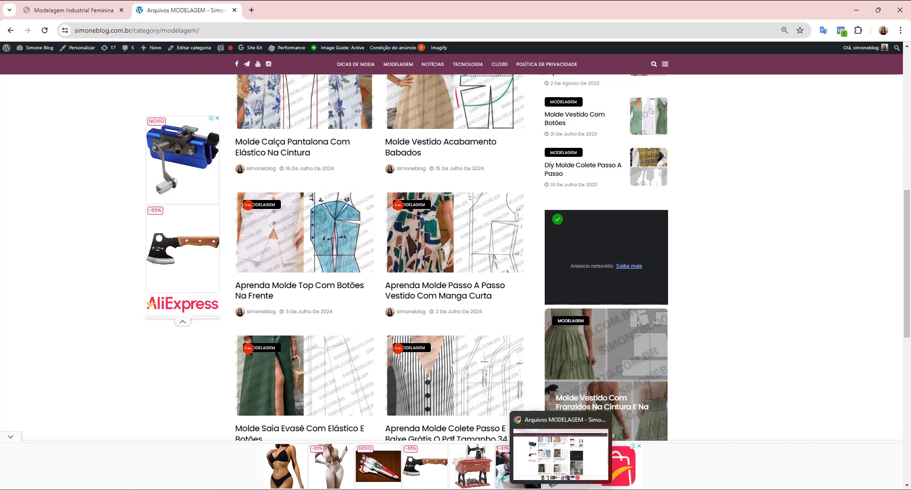
left_click(576, 451)
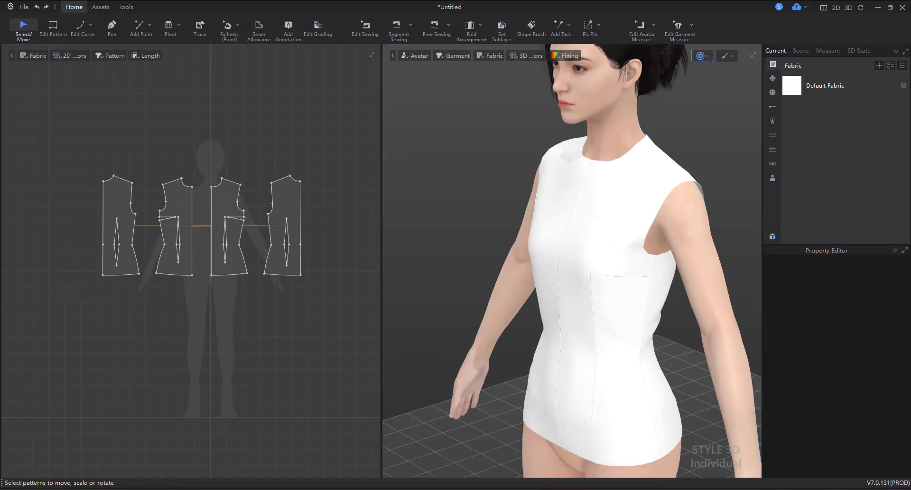